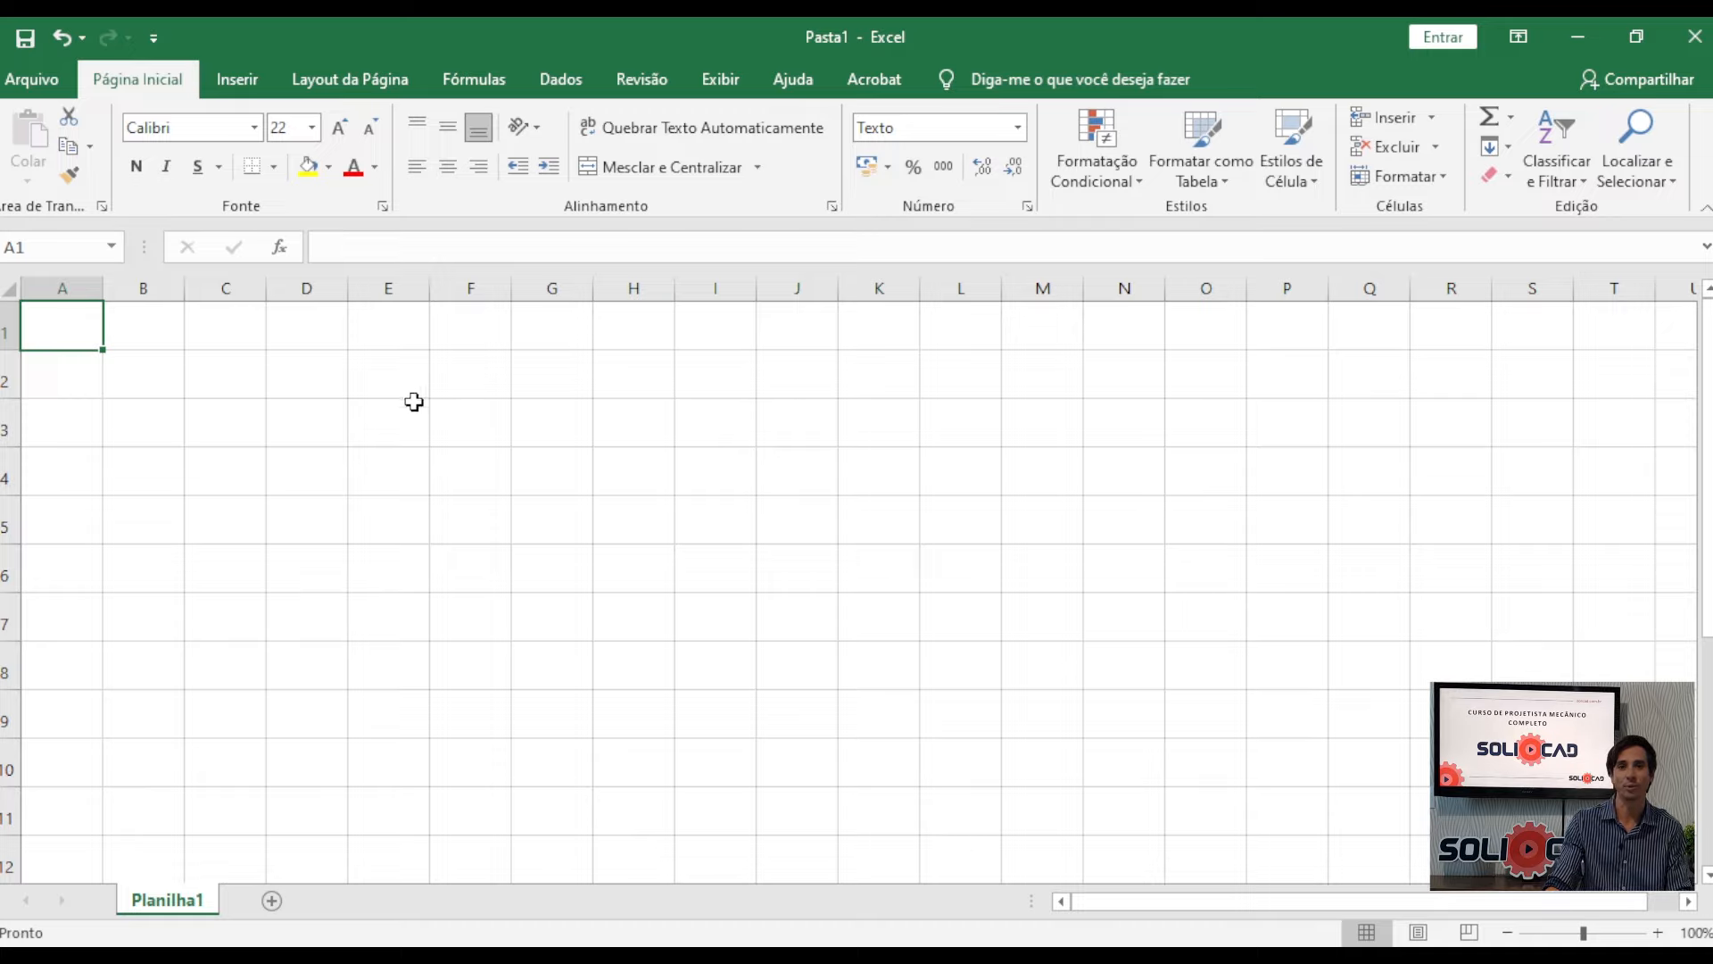
# Enter the part code PR010001 in cell E3.
pyautogui.click(387, 427)
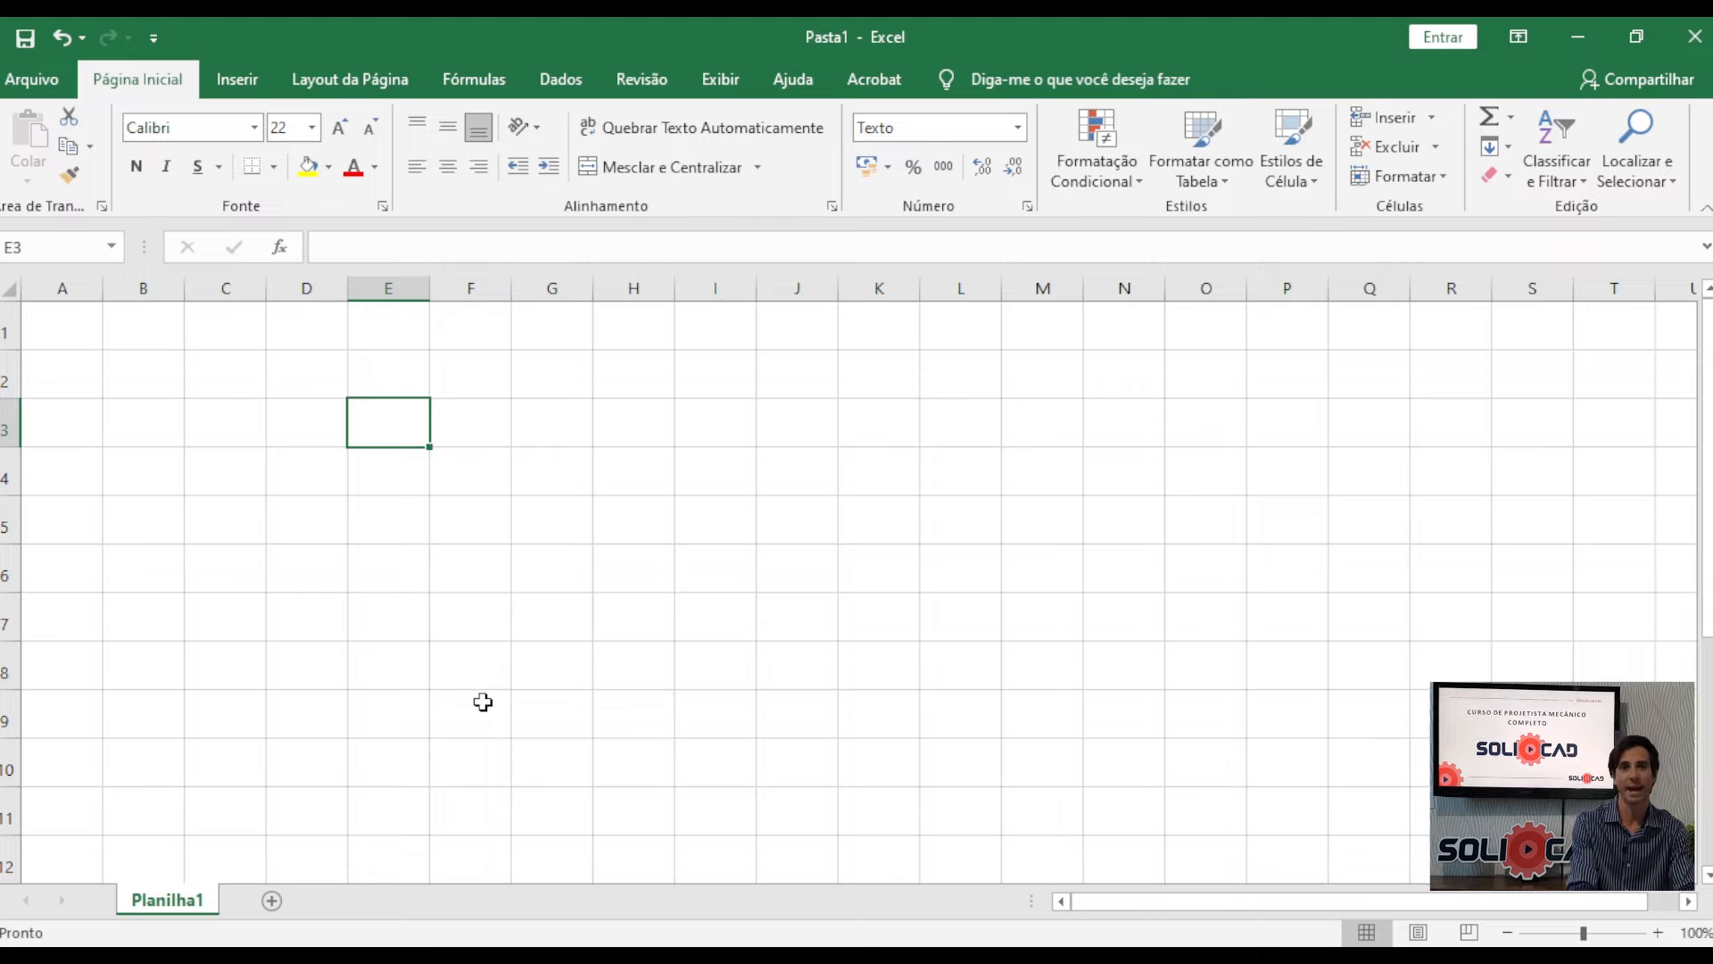
pyautogui.write('PR')
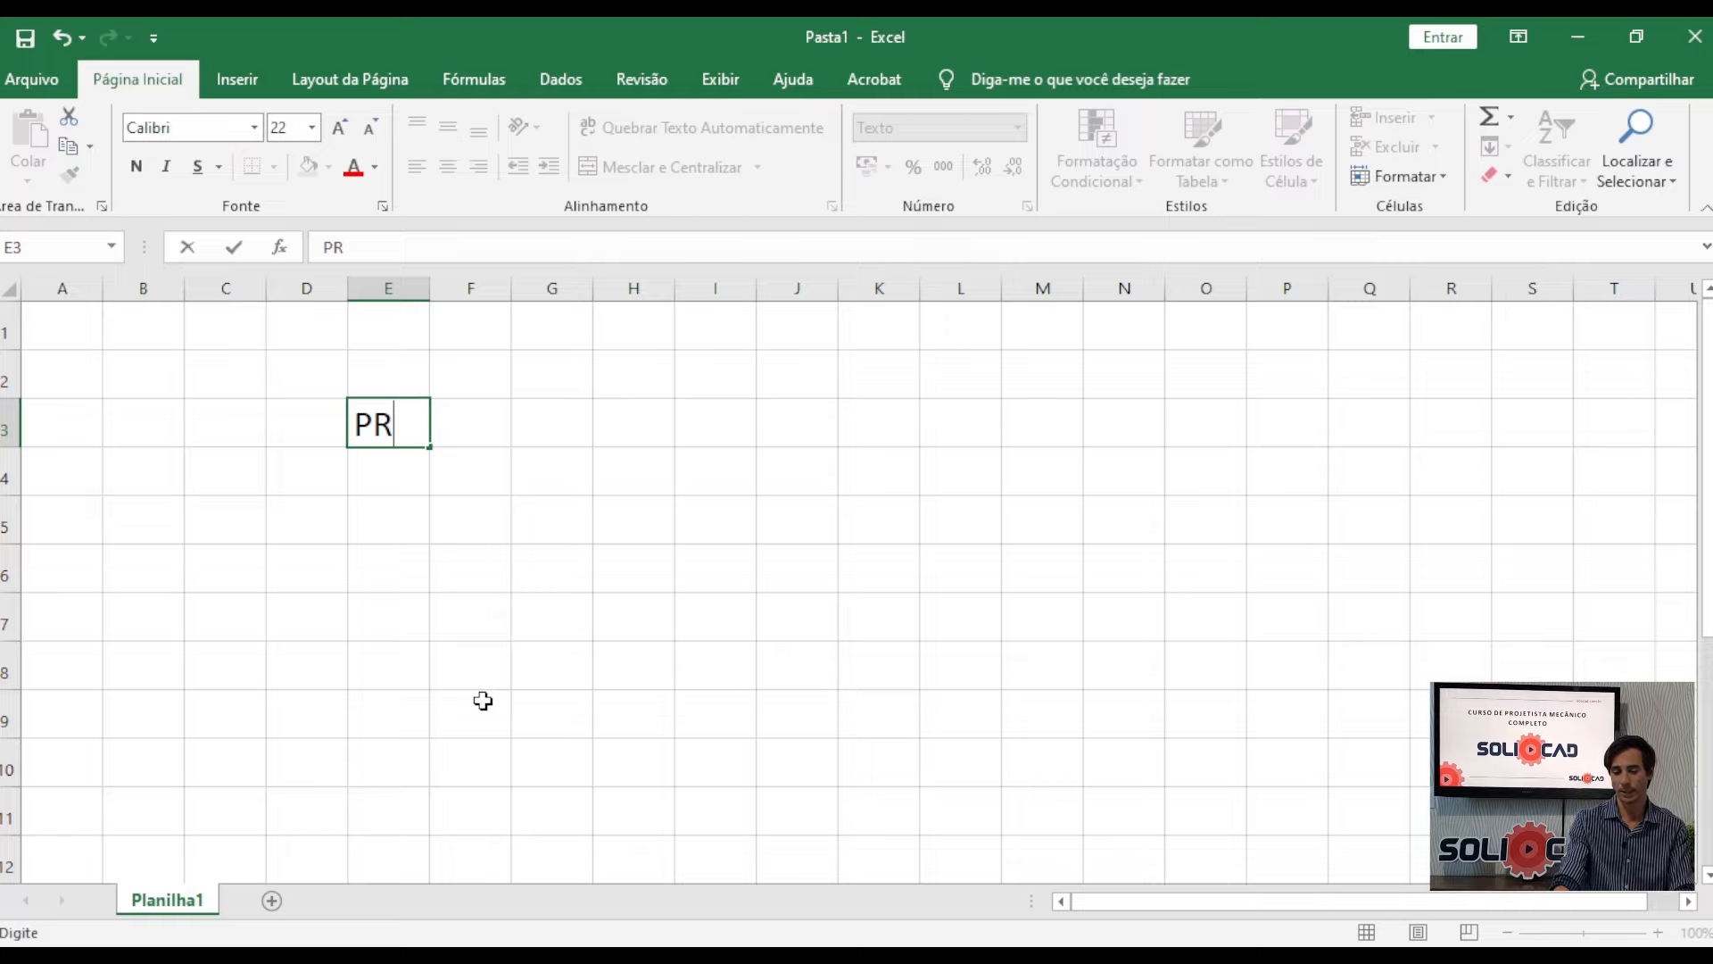
pyautogui.write('01')
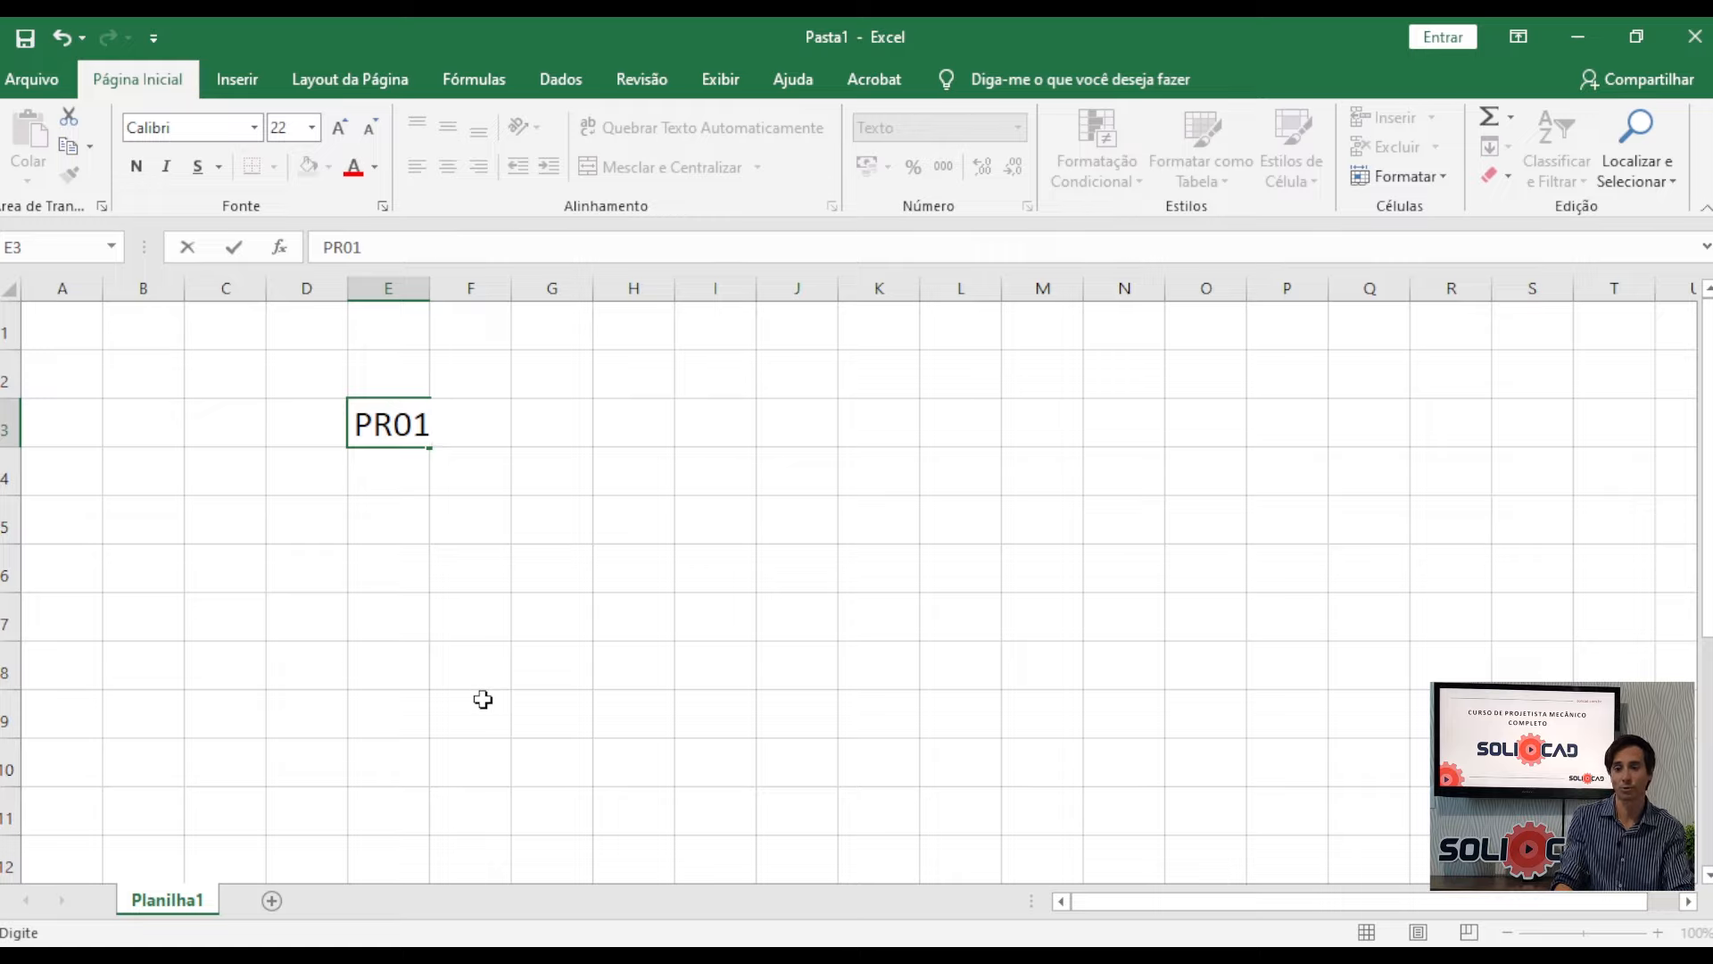
pyautogui.write('0001')
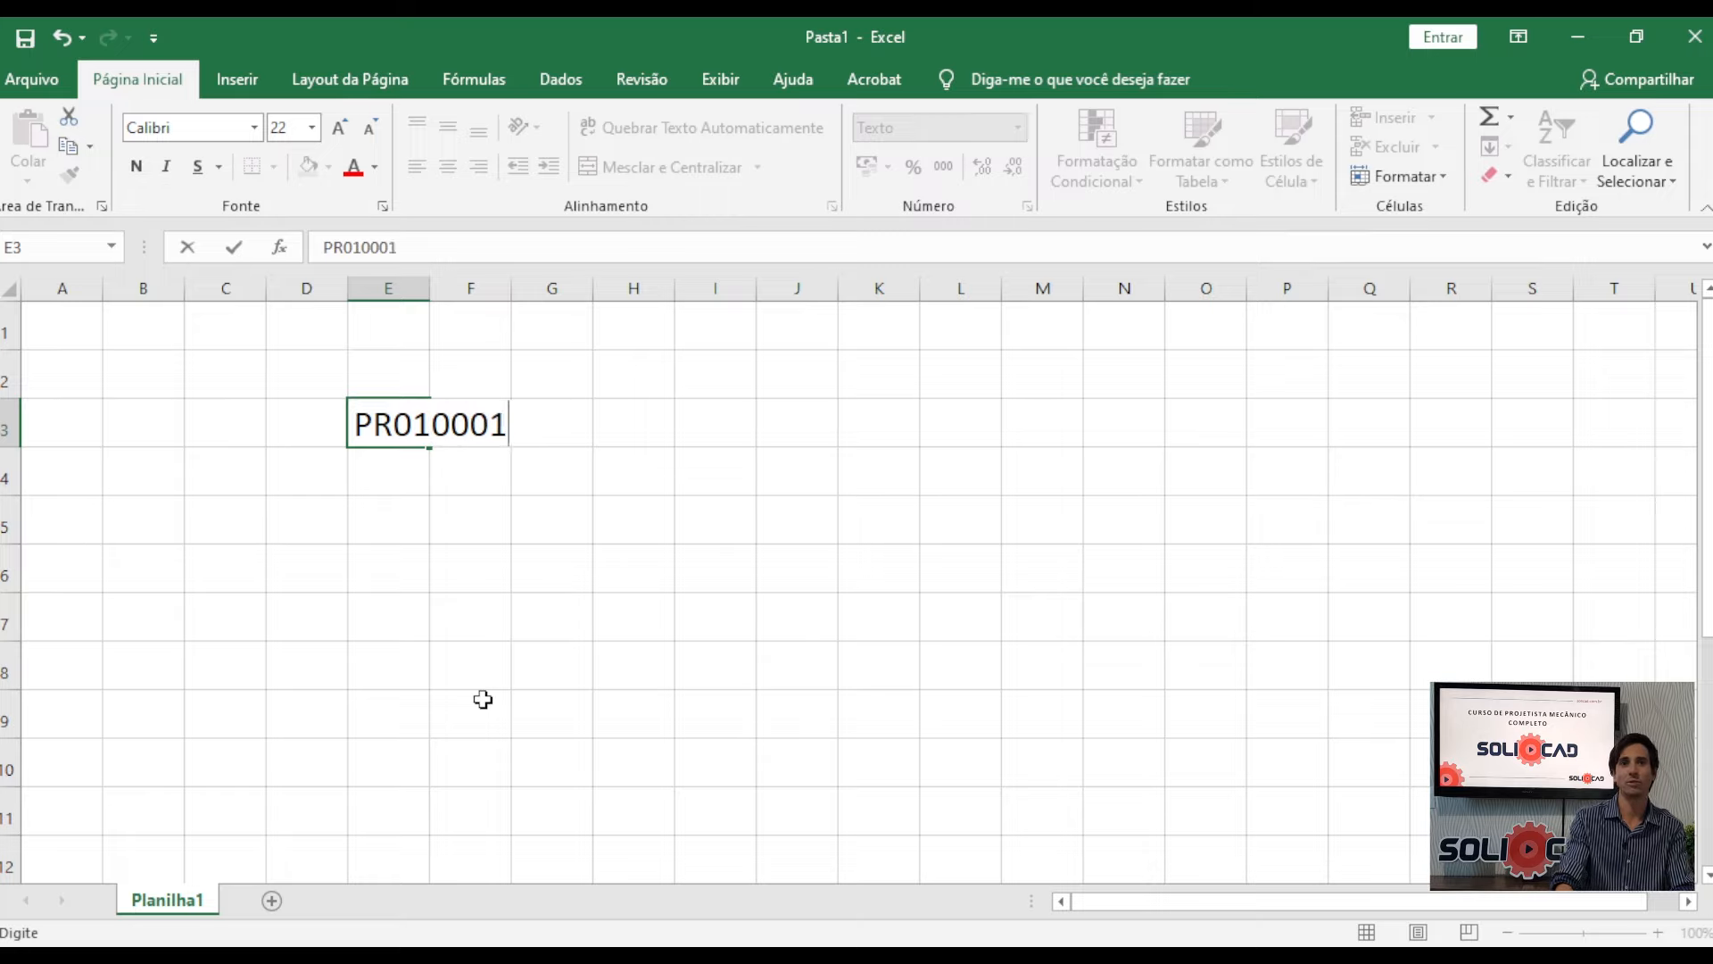
pyautogui.press('Return')
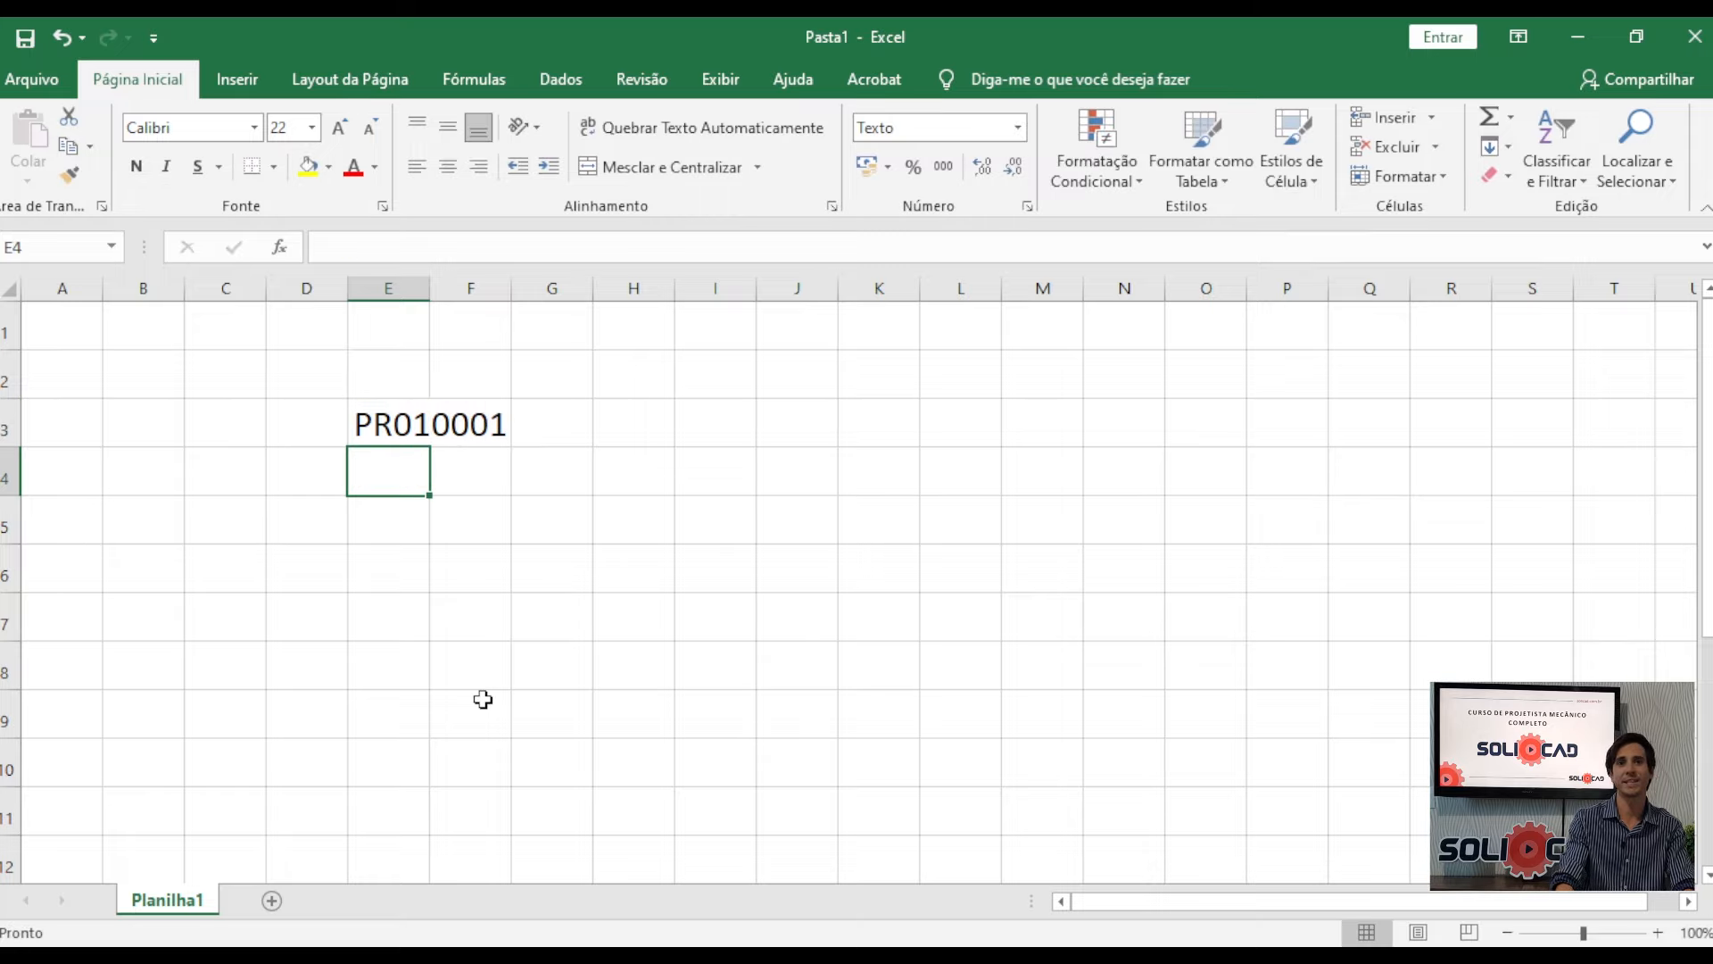
# Enter the machine name PELETIZADORA DE RAÇÃO in cell E5.
pyautogui.press('Return')
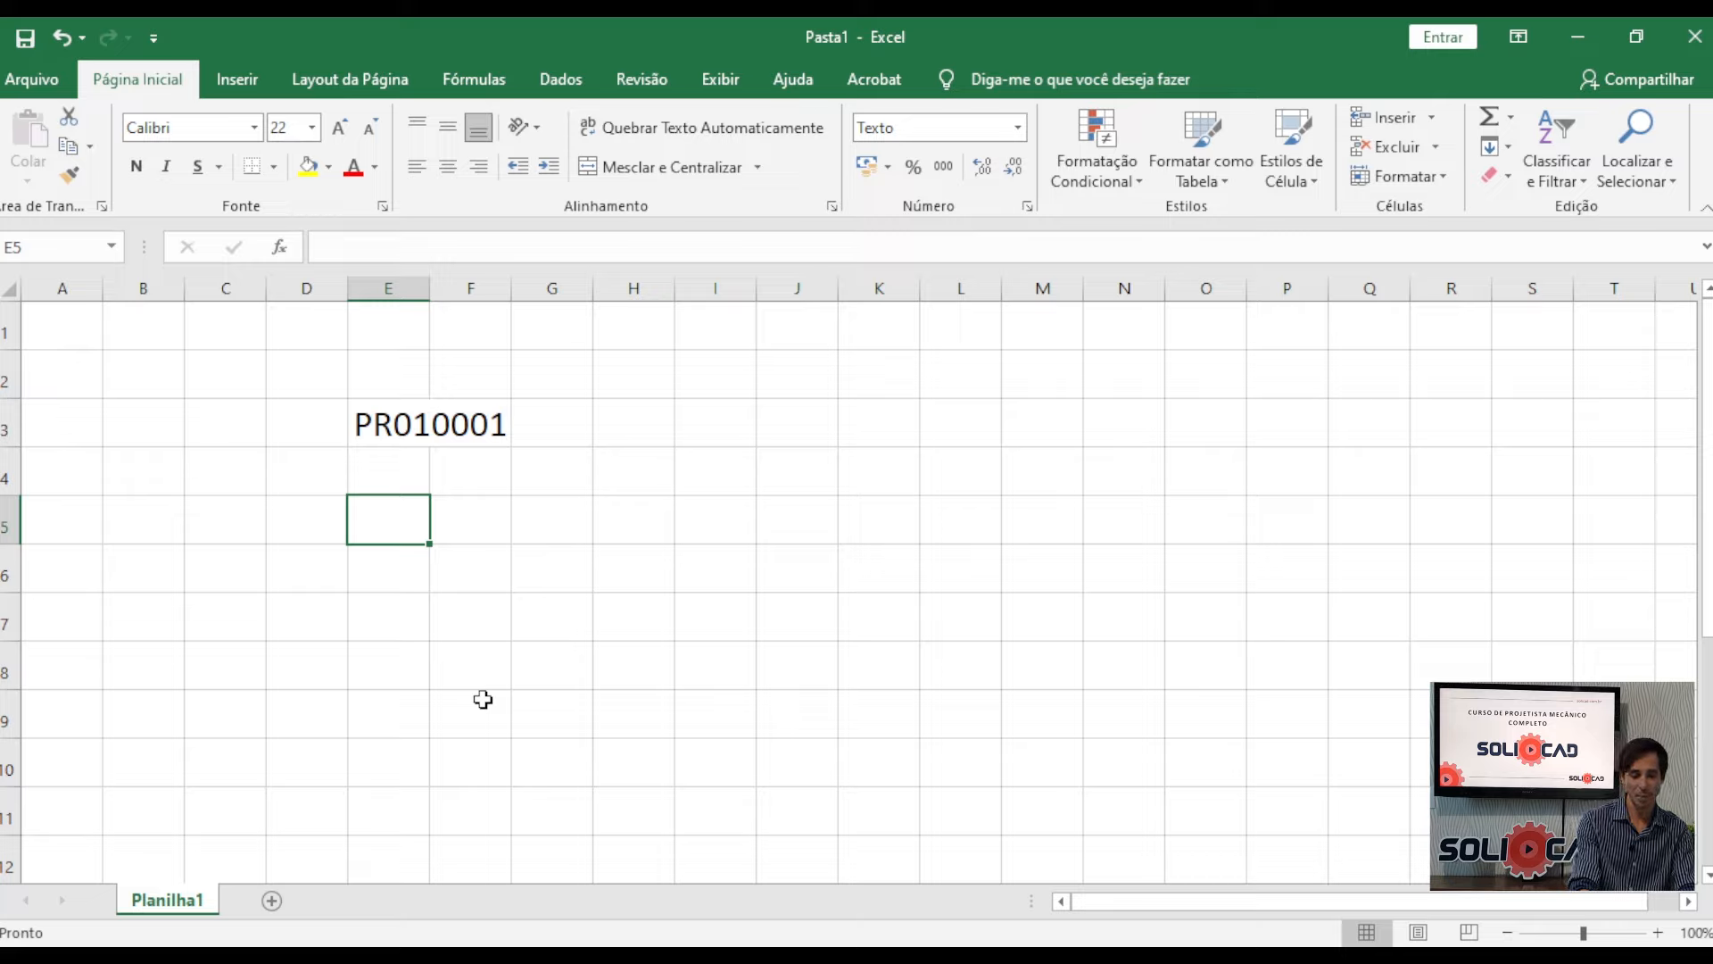
pyautogui.write('PELETIZA')
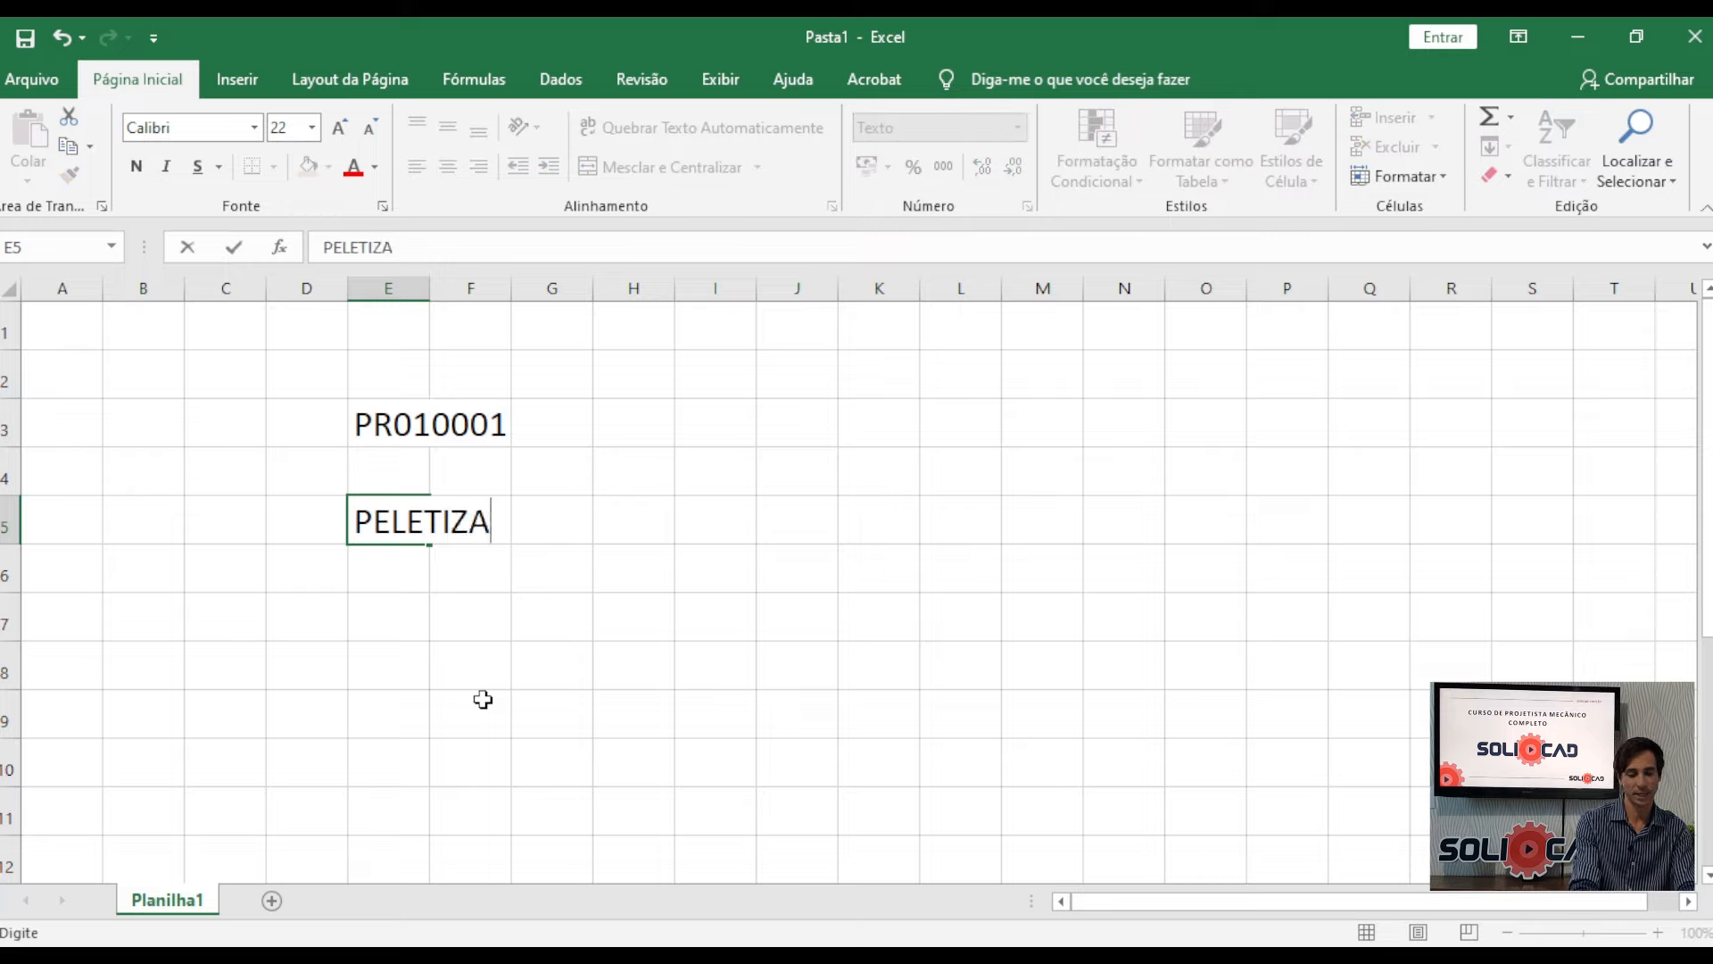
pyautogui.write('DORA DE RAÇÃO')
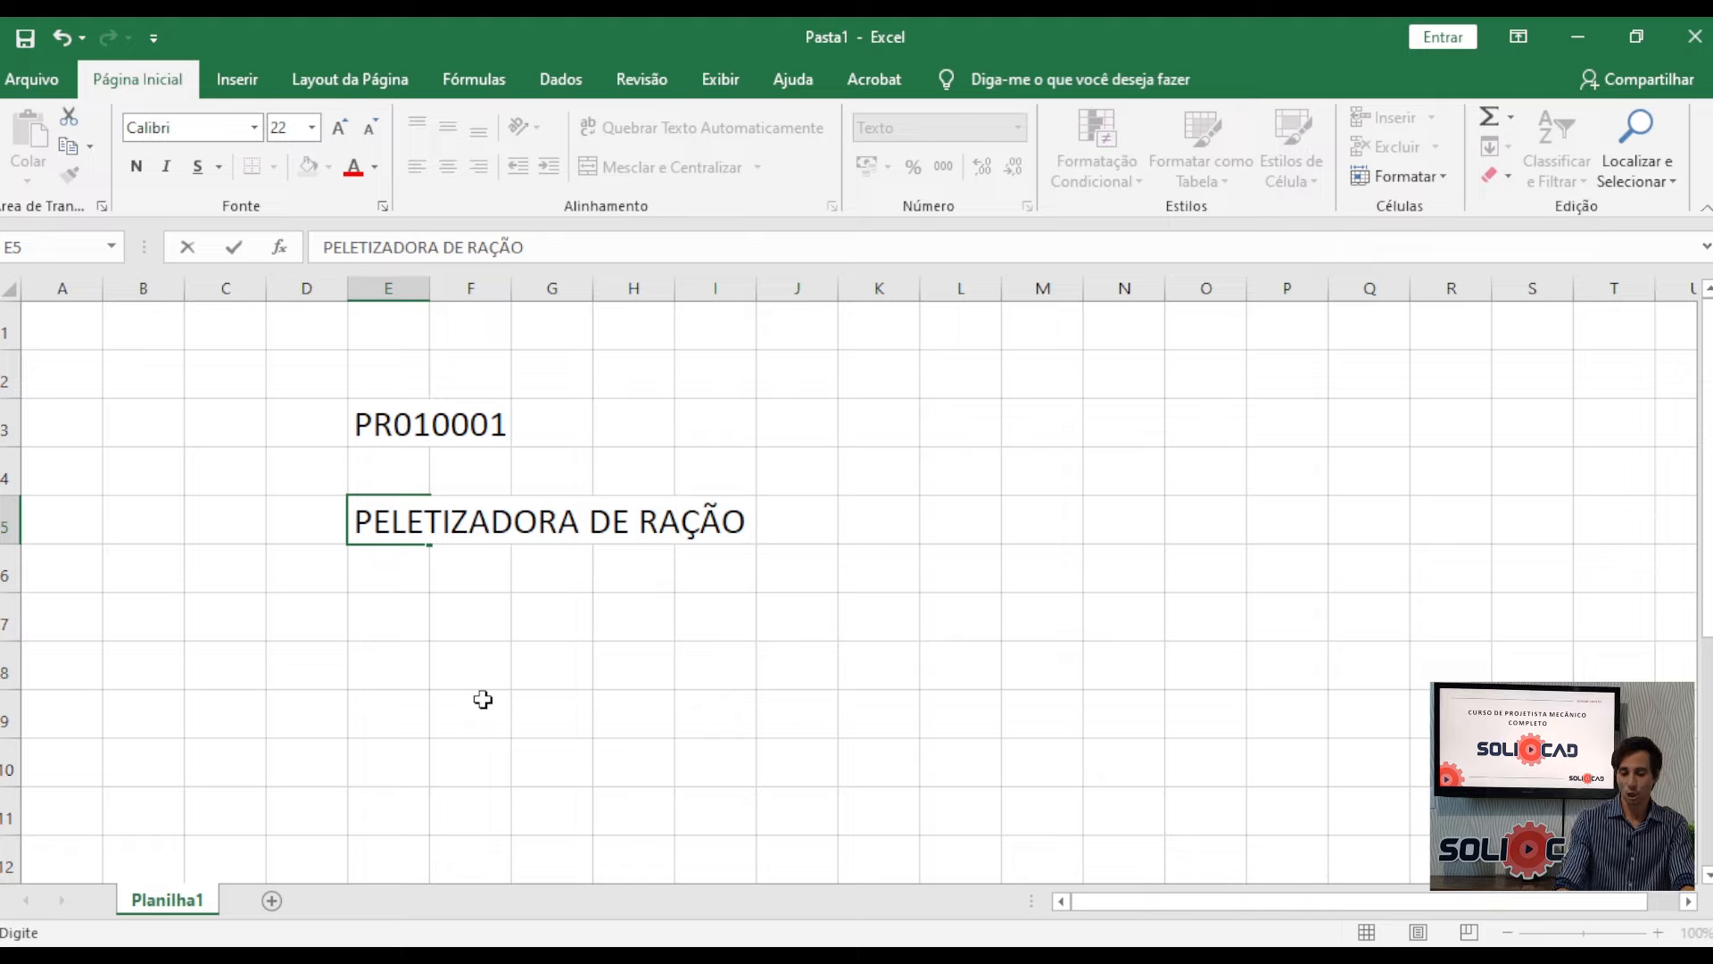
pyautogui.press('Return')
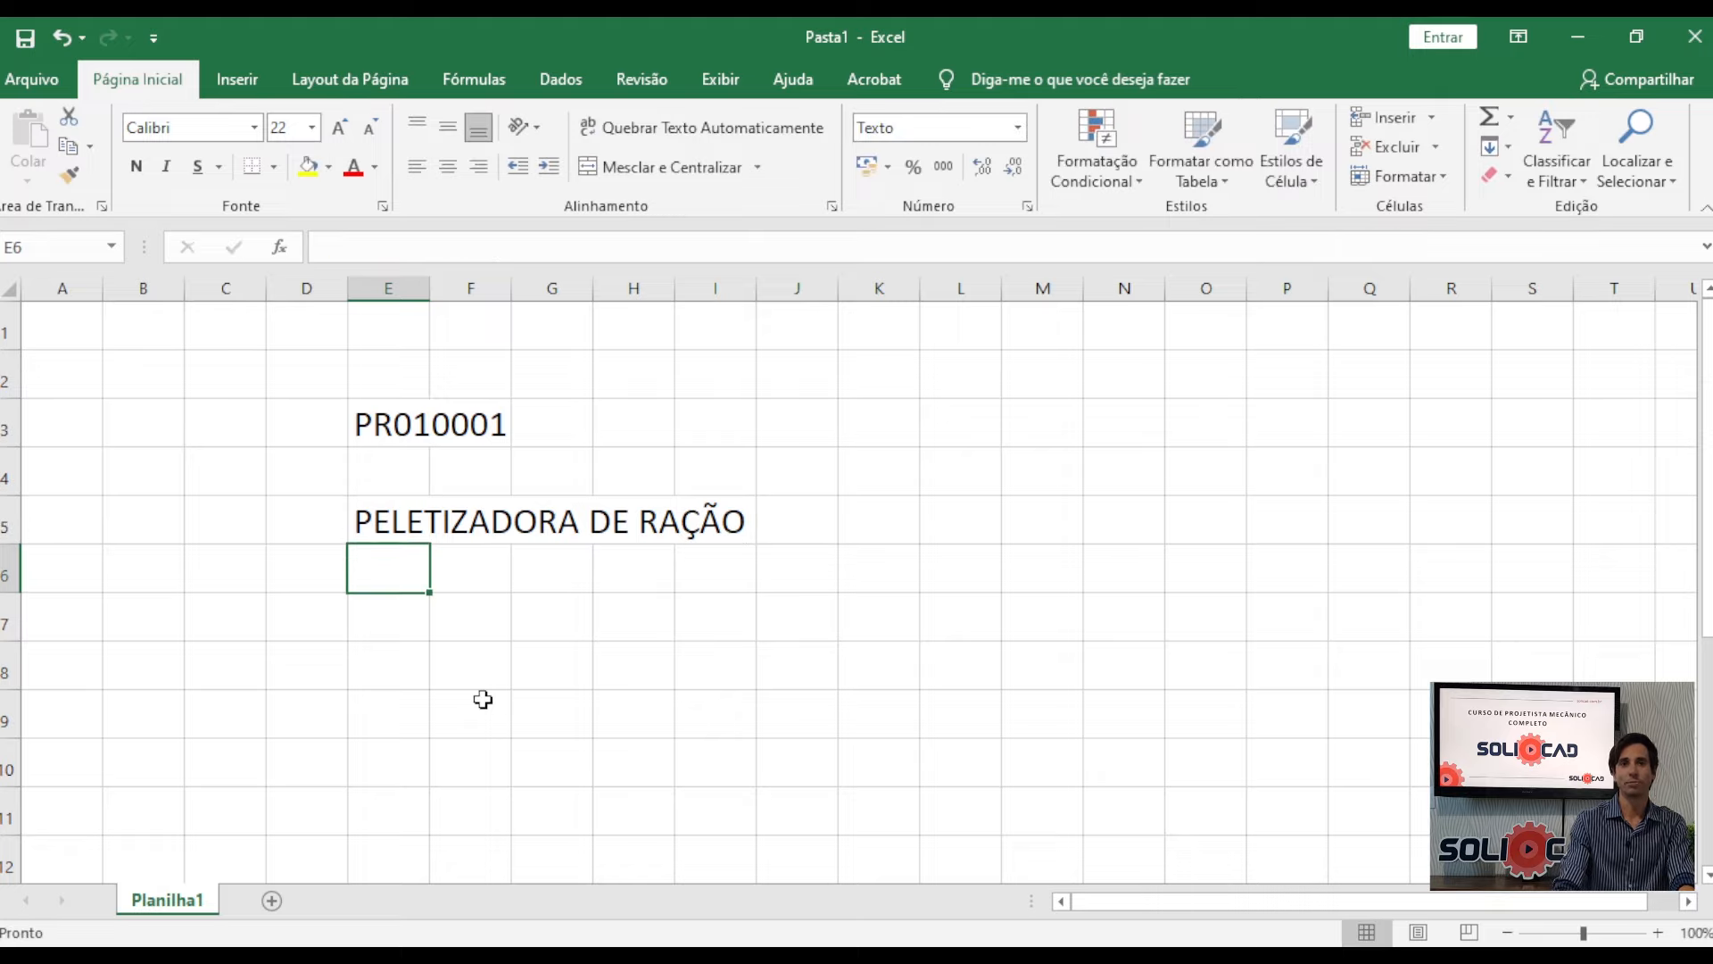
# Add group 01 in cell E6 with the description GRUPO DA ESTRUTURA in F6.
pyautogui.write('01')
pyautogui.press('Tab')
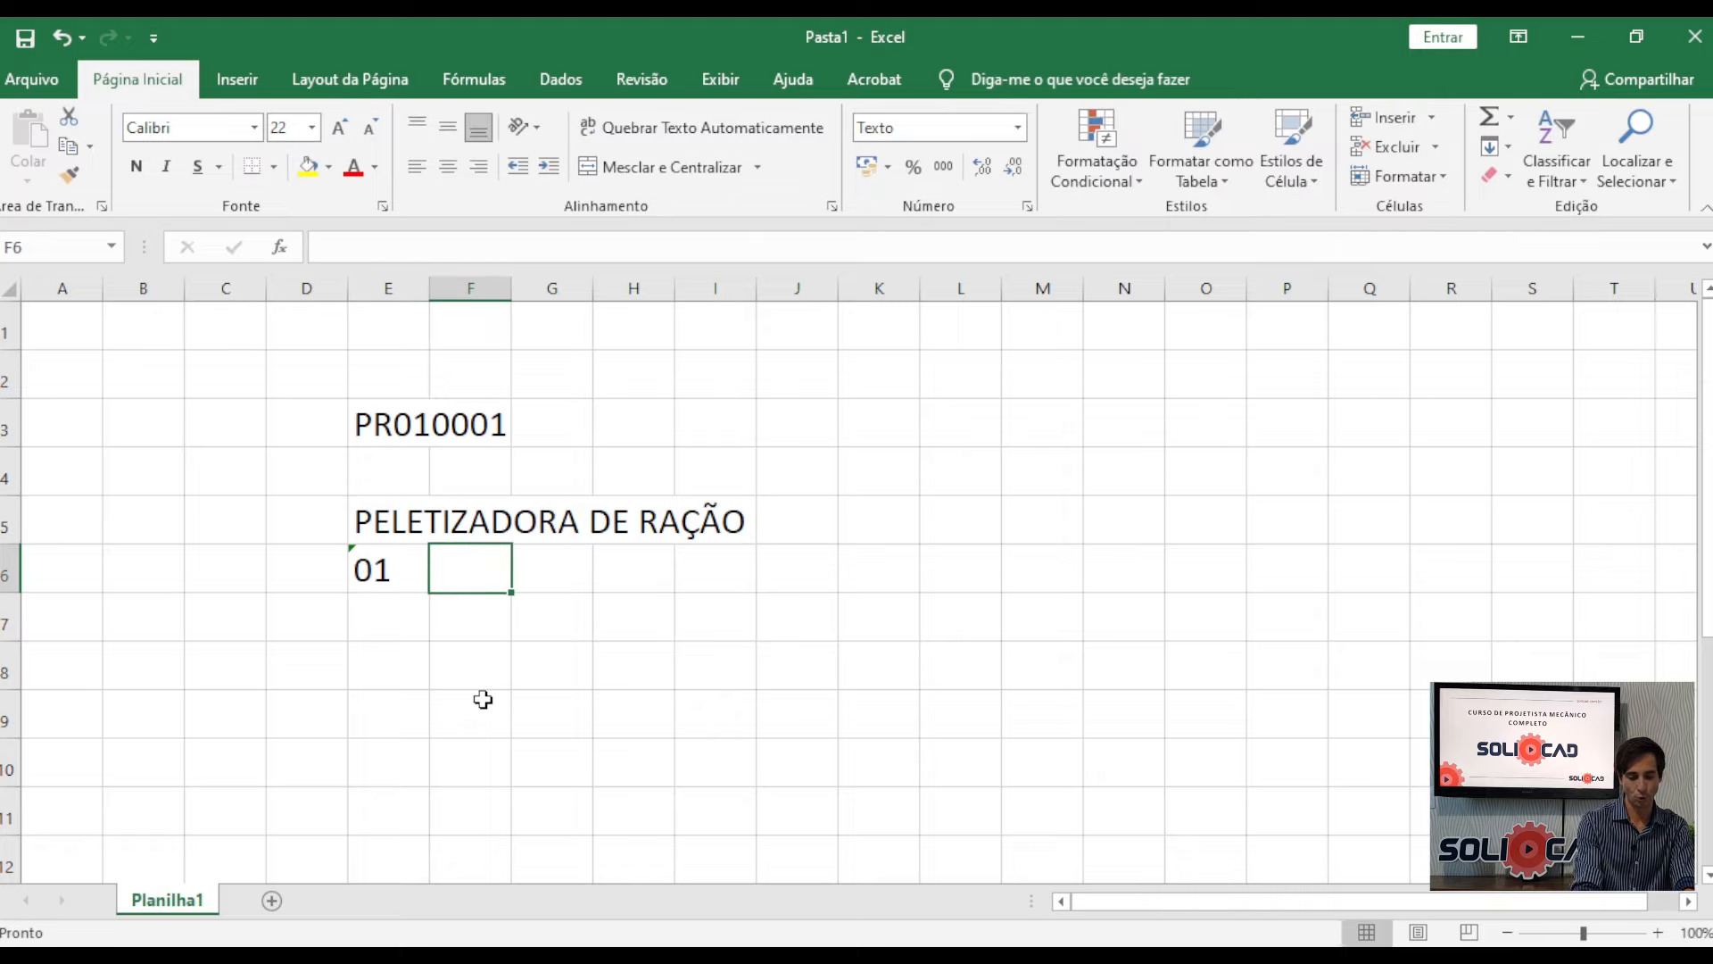
pyautogui.write('GRUPO DA ESTRUTURA')
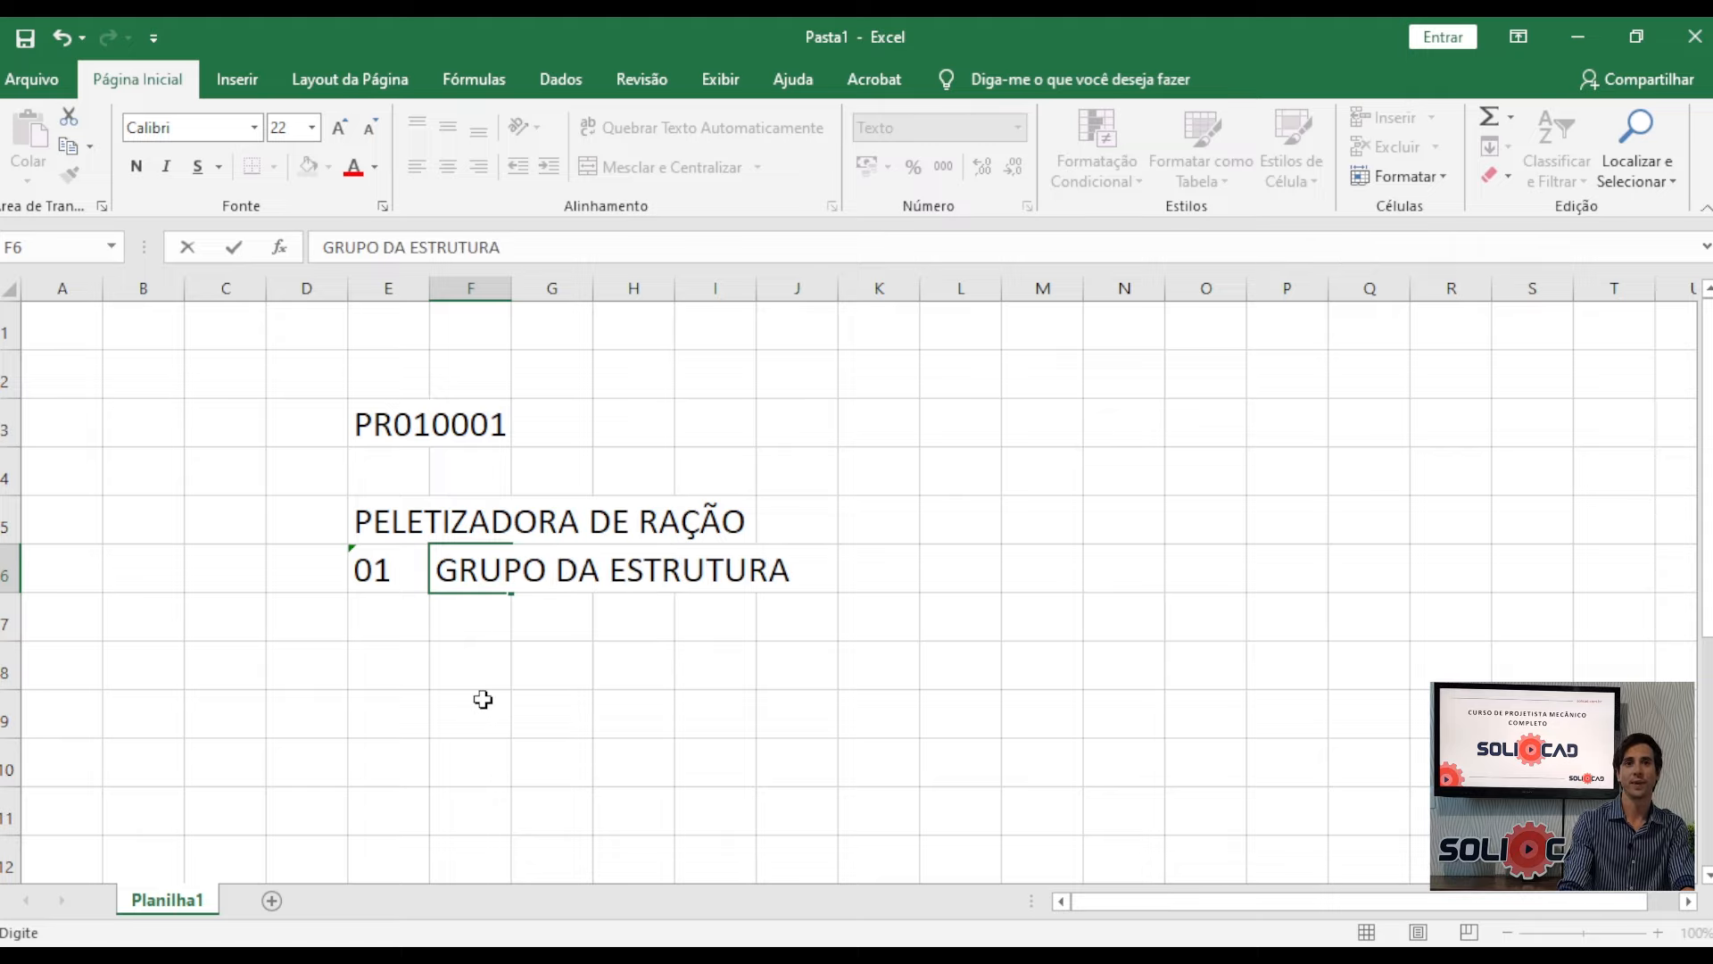
pyautogui.press('Return')
# Enter 0001 in cell E7 and describe it as CODIGO DA PEÇA in F7.
pyautogui.press('Left')
pyautogui.write('0001')
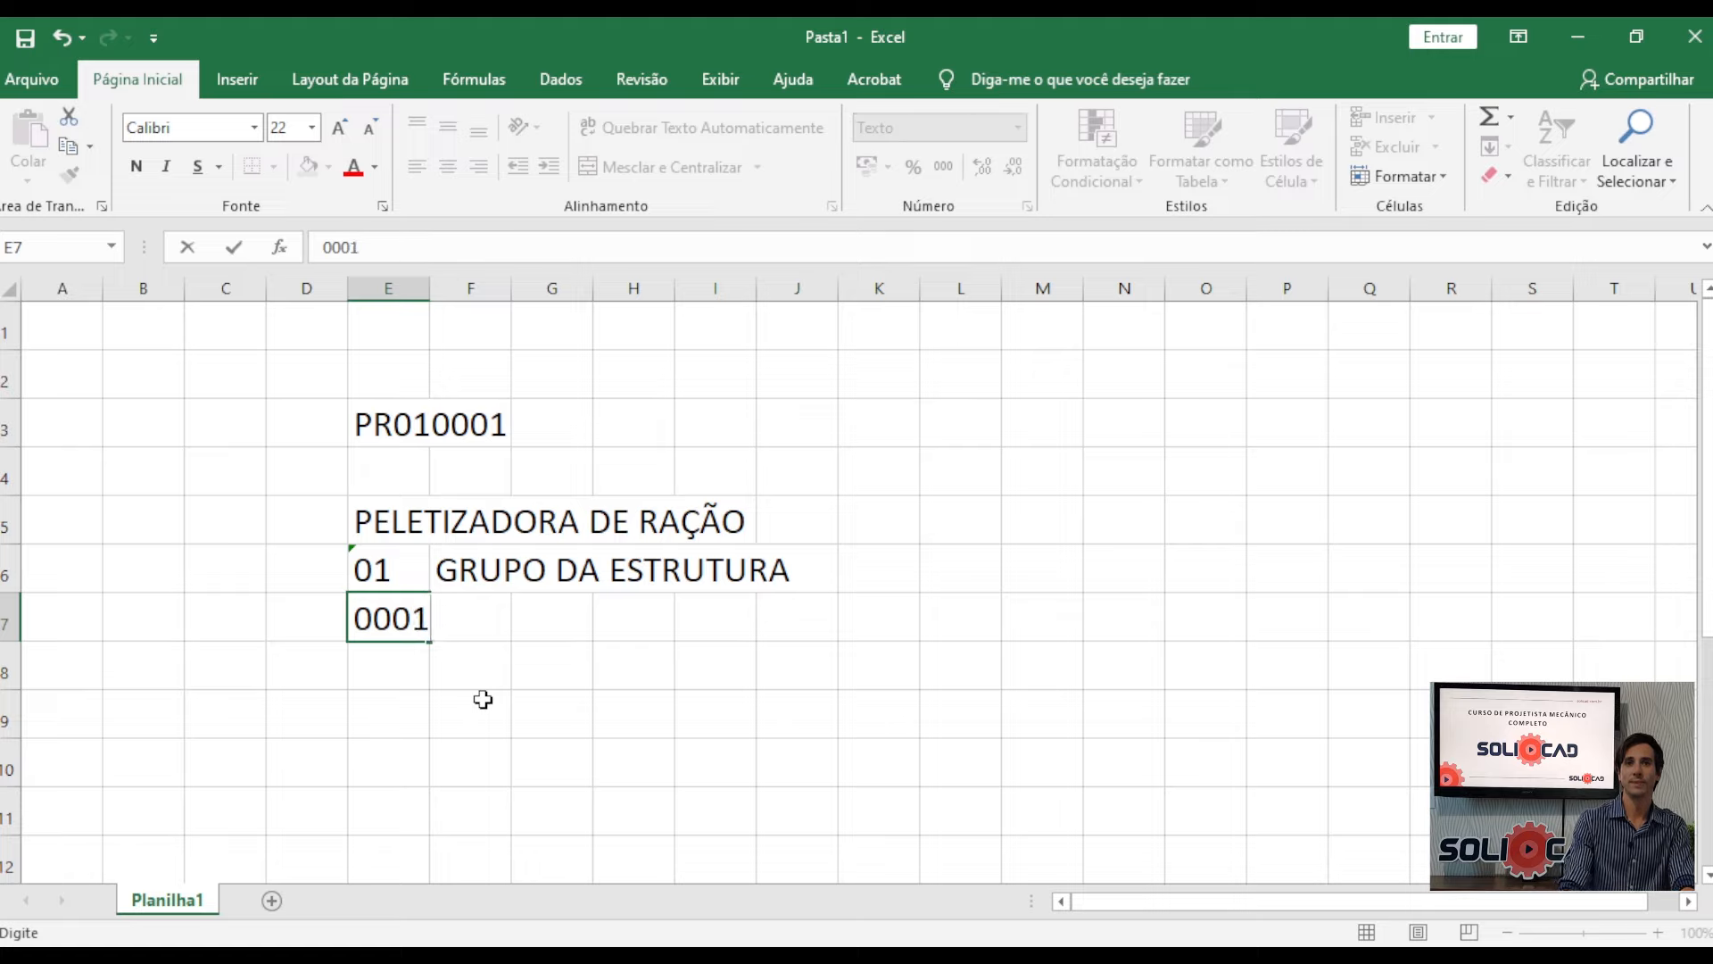
pyautogui.press('Return')
pyautogui.press('Up')
pyautogui.press('Right')
pyautogui.write('CO')
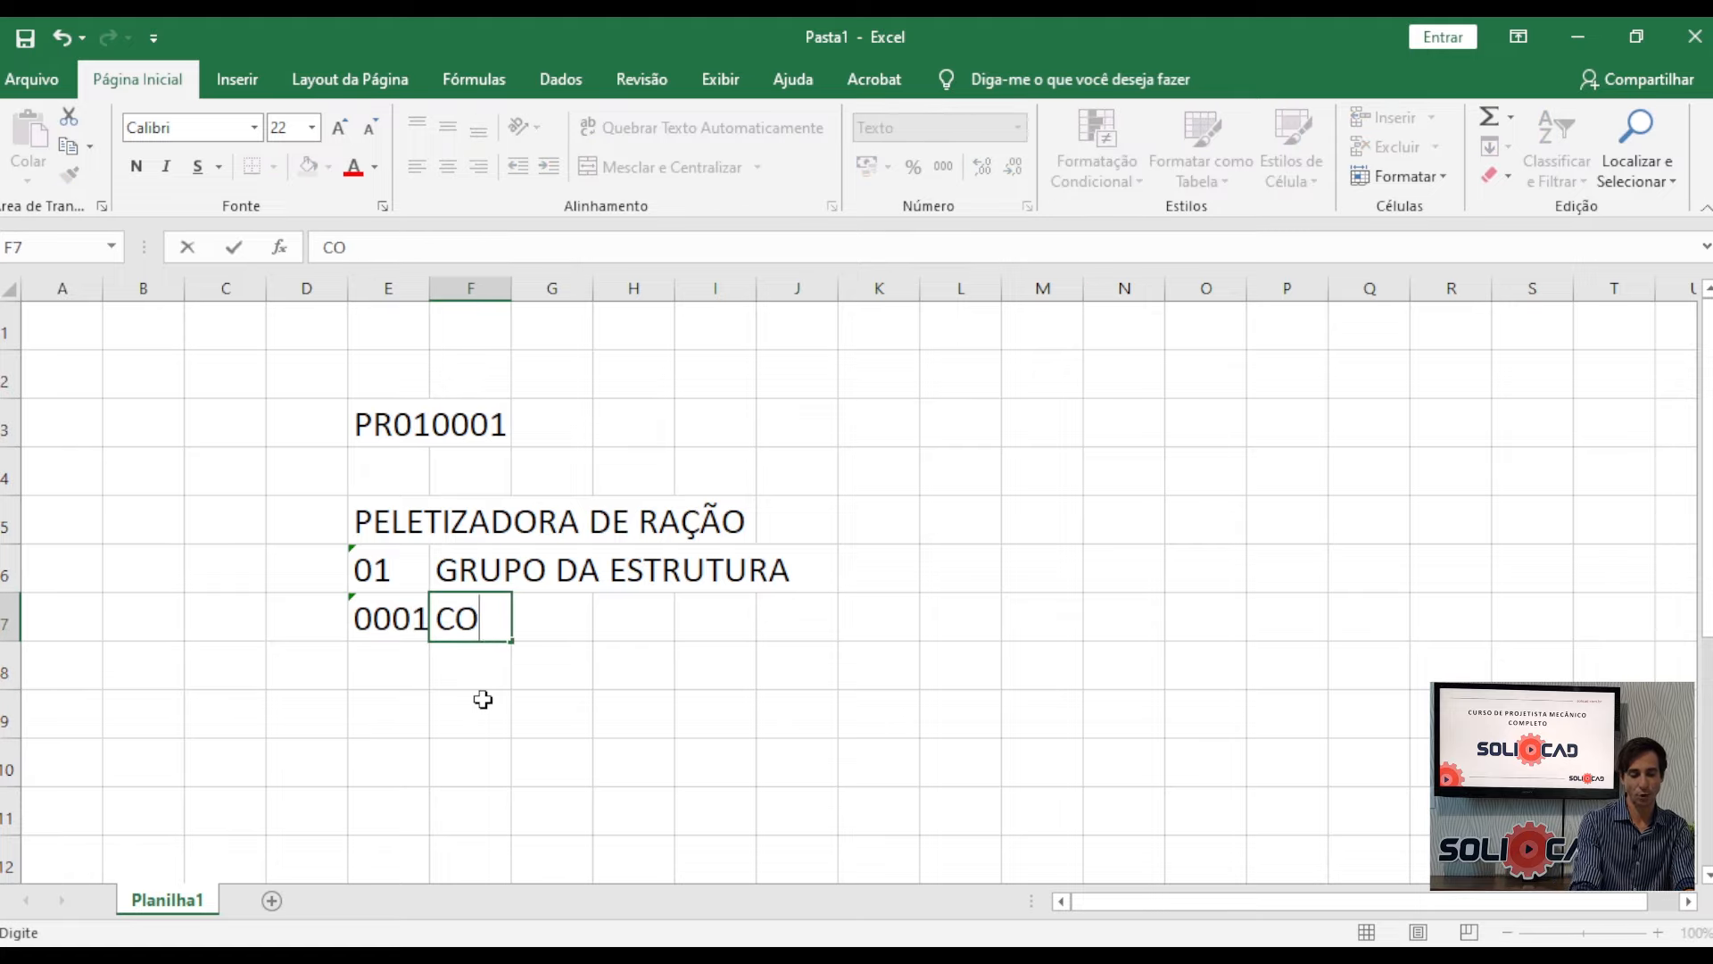
pyautogui.write('DIGO DA PEÇA')
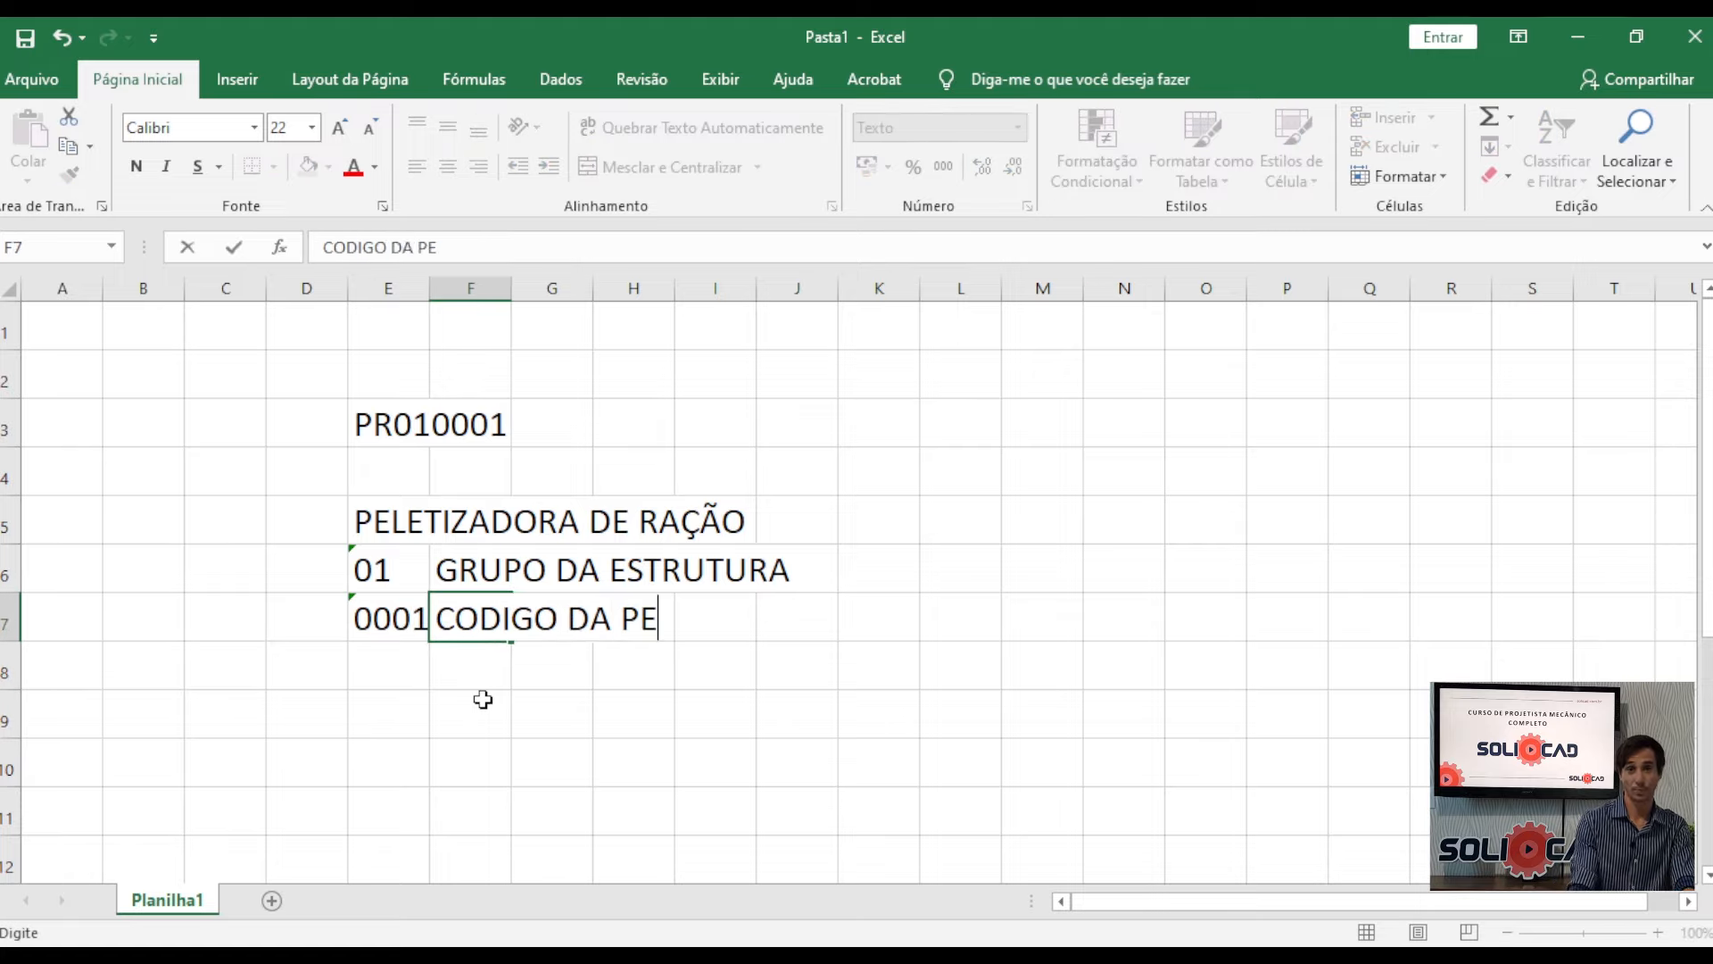
pyautogui.click(403, 681)
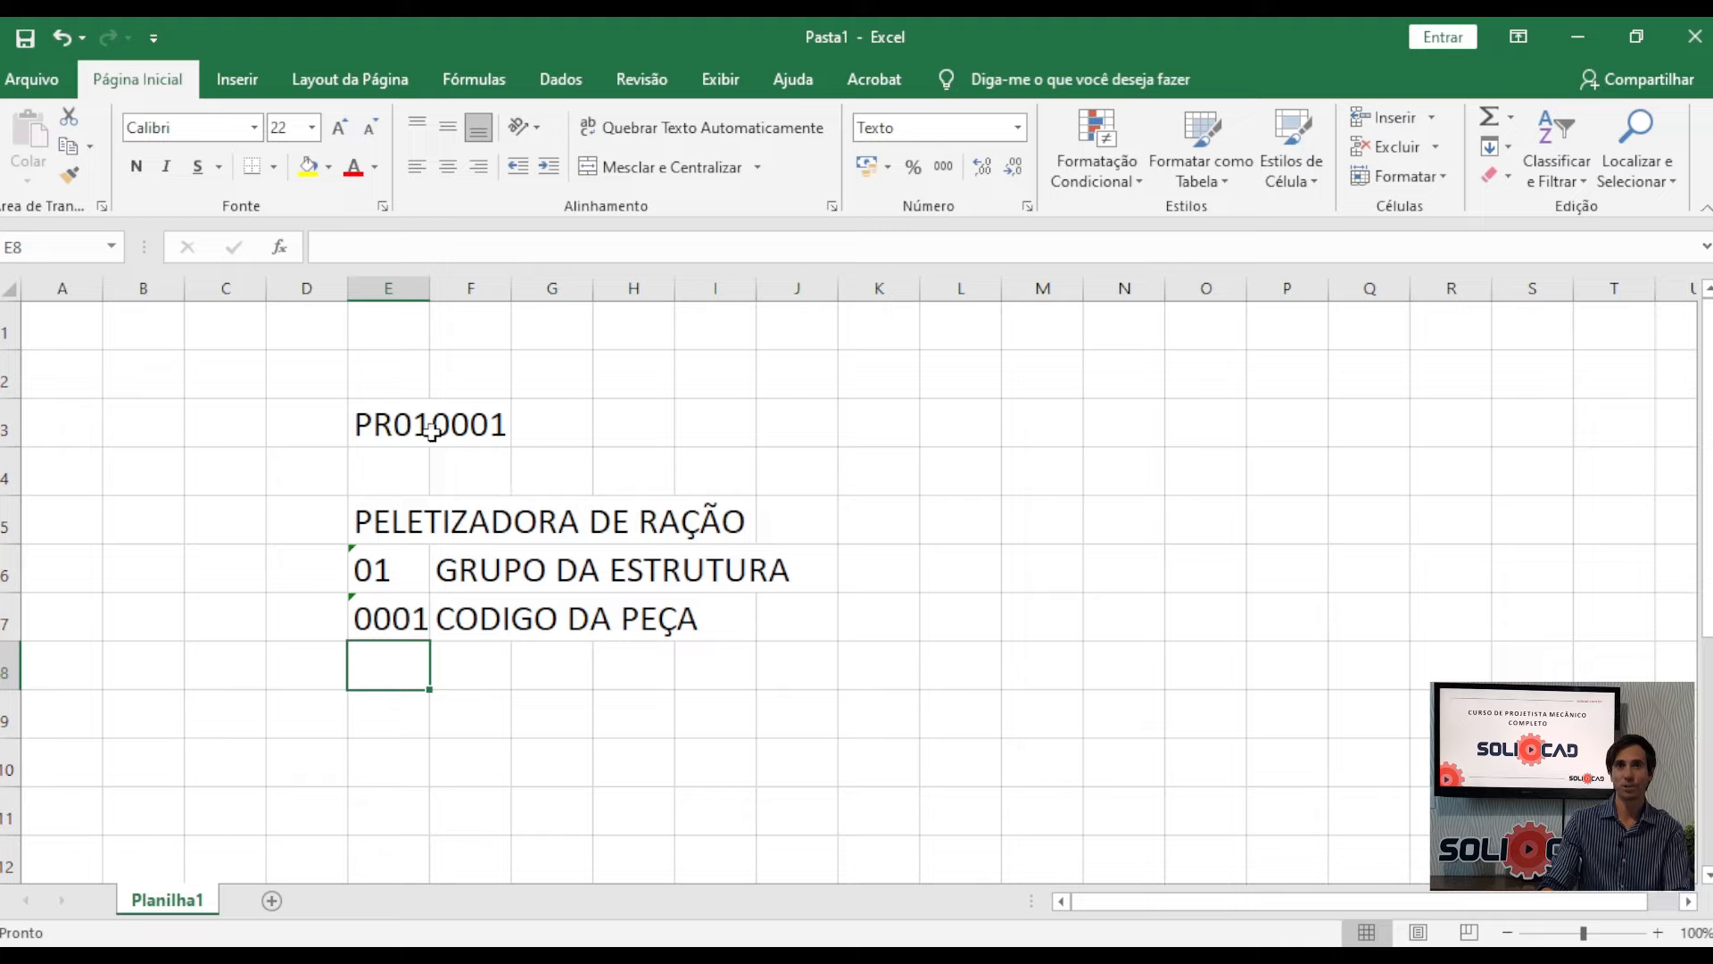
# Append the revision suffix _00 to the part code in cell E3.
pyautogui.doubleClick(388, 423)
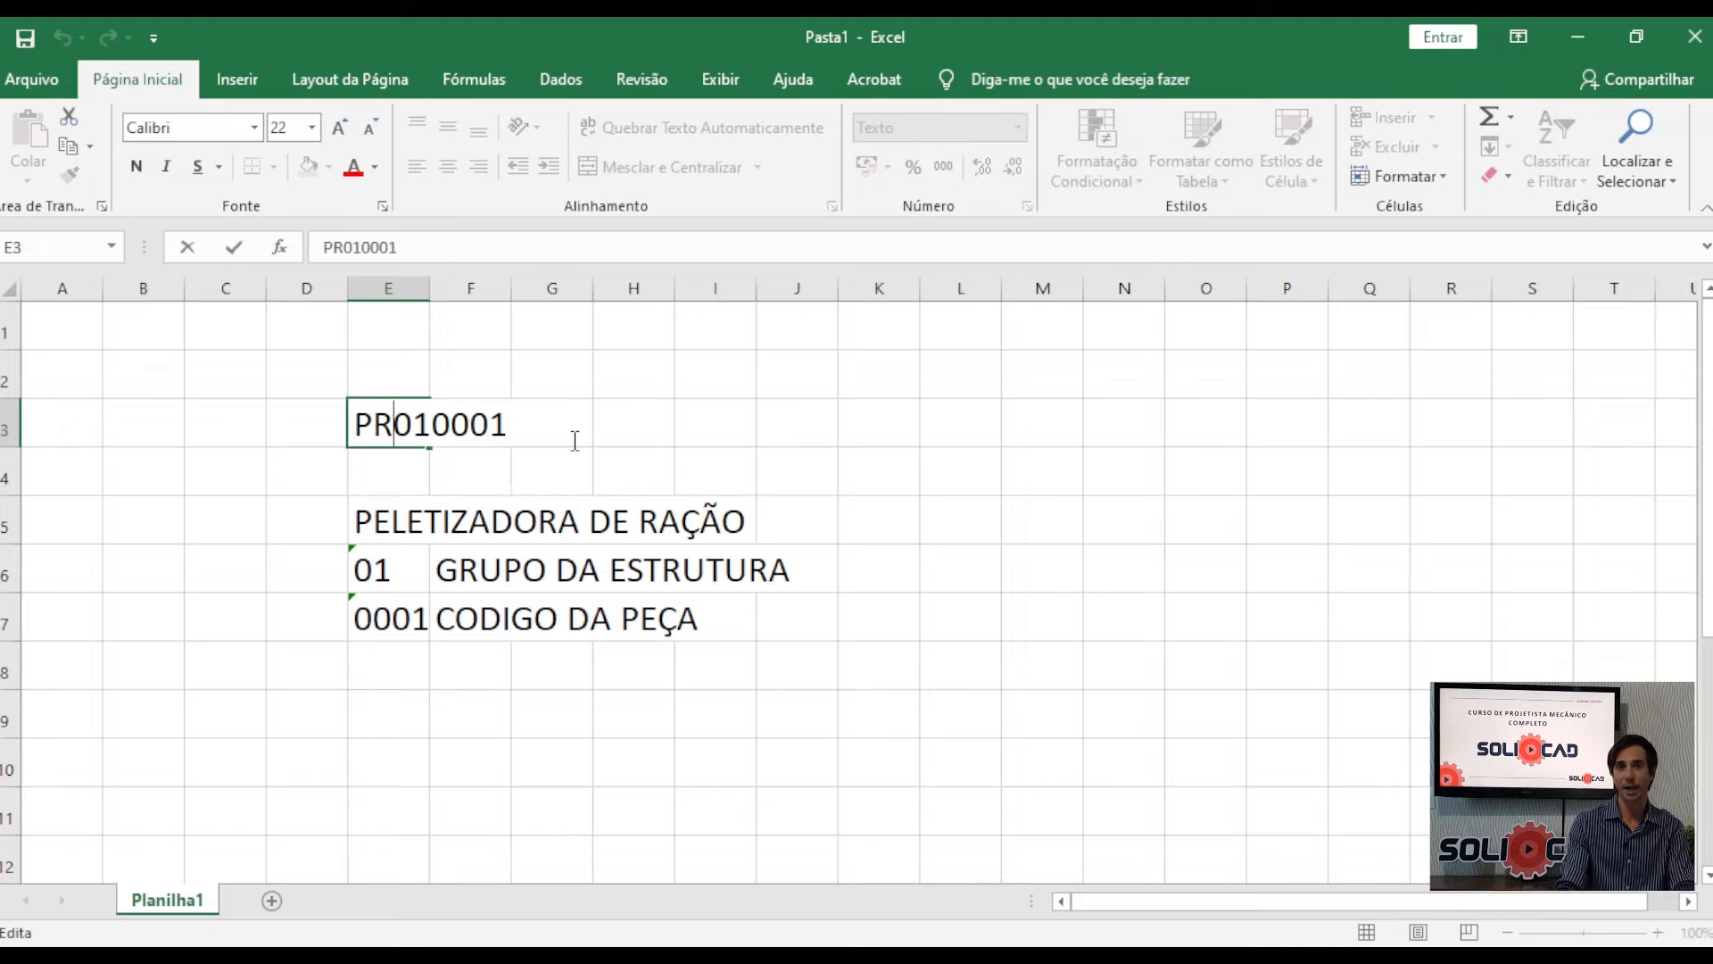
pyautogui.press('Right')
pyautogui.press('Right')
pyautogui.press('Right')
pyautogui.press('Right')
pyautogui.press('Right')
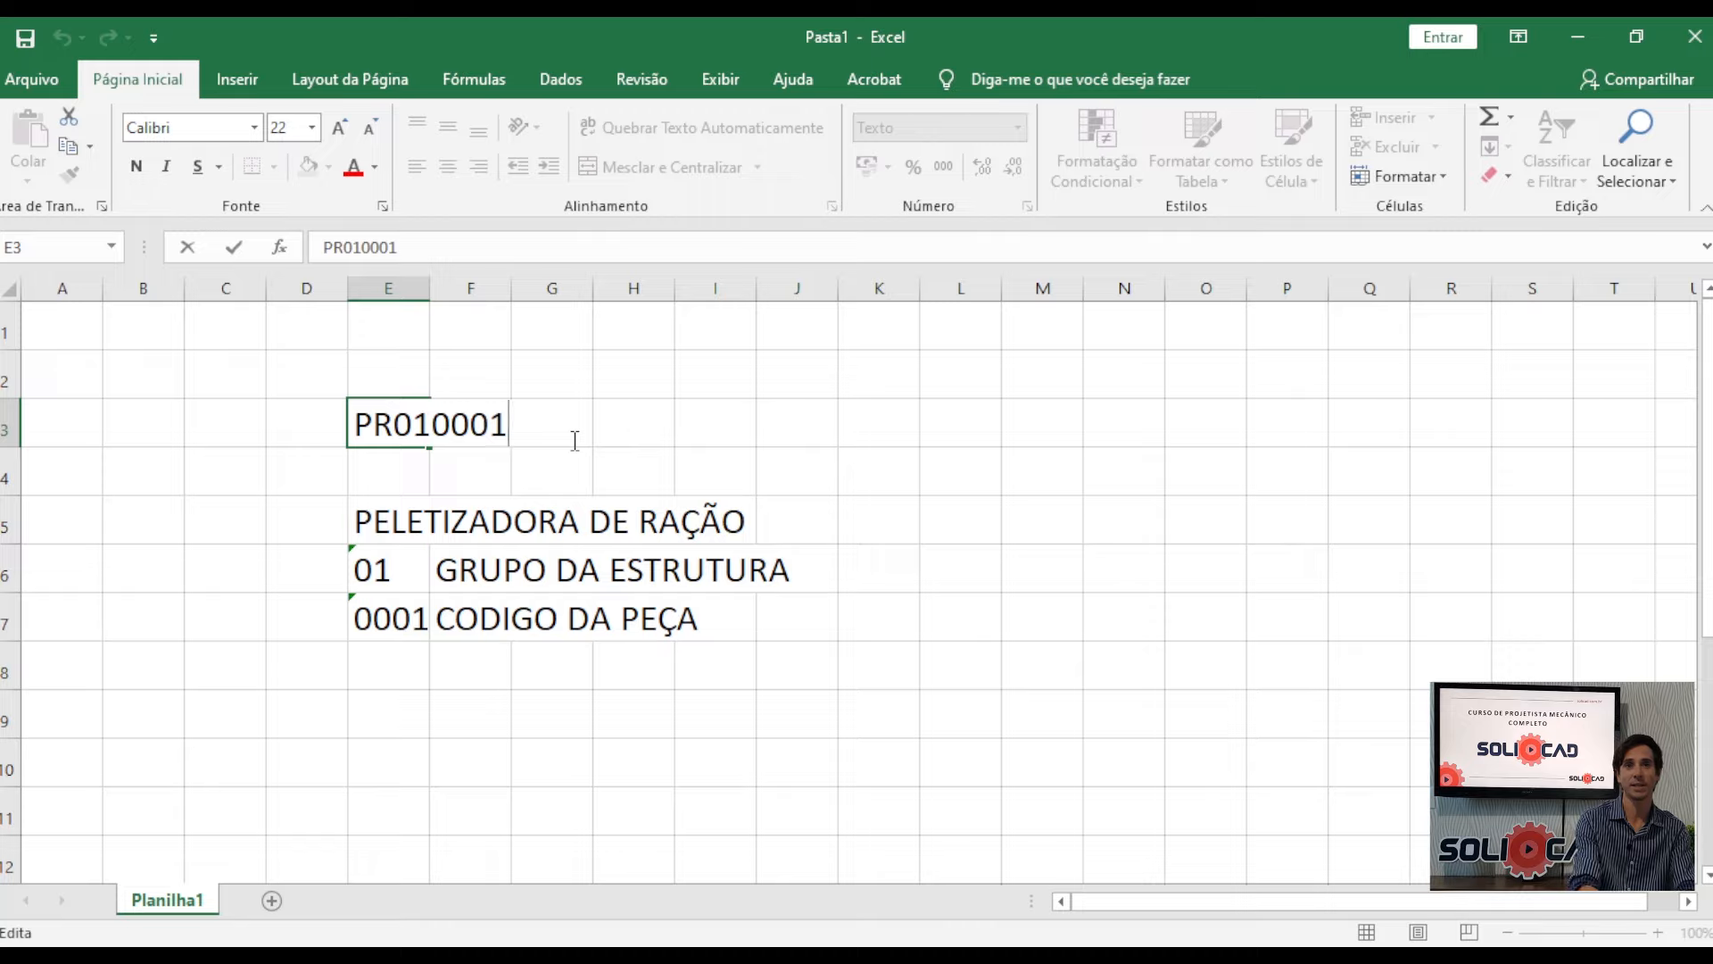
pyautogui.write('_00')
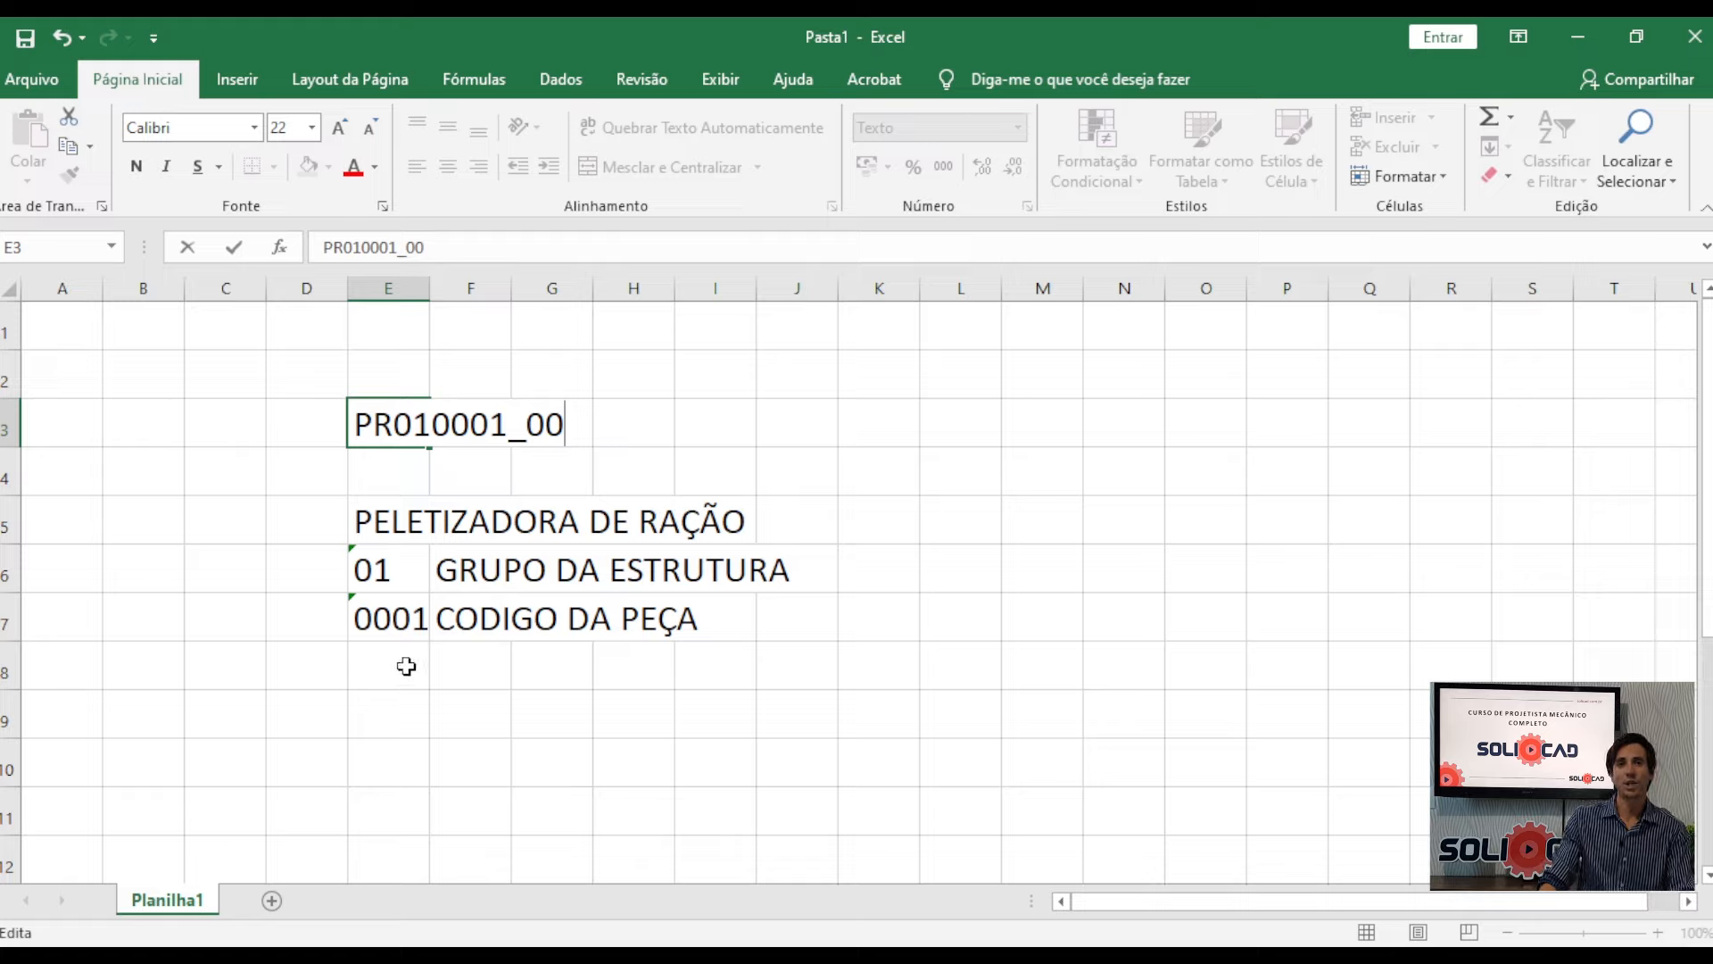
pyautogui.press('Return')
# Move the 0001 CODIGO DA PEÇA entry from row 7 down to row 9.
pyautogui.click(398, 696)
pyautogui.moveTo(398, 609); pyautogui.dragTo(661, 612)
pyautogui.click(649, 612)
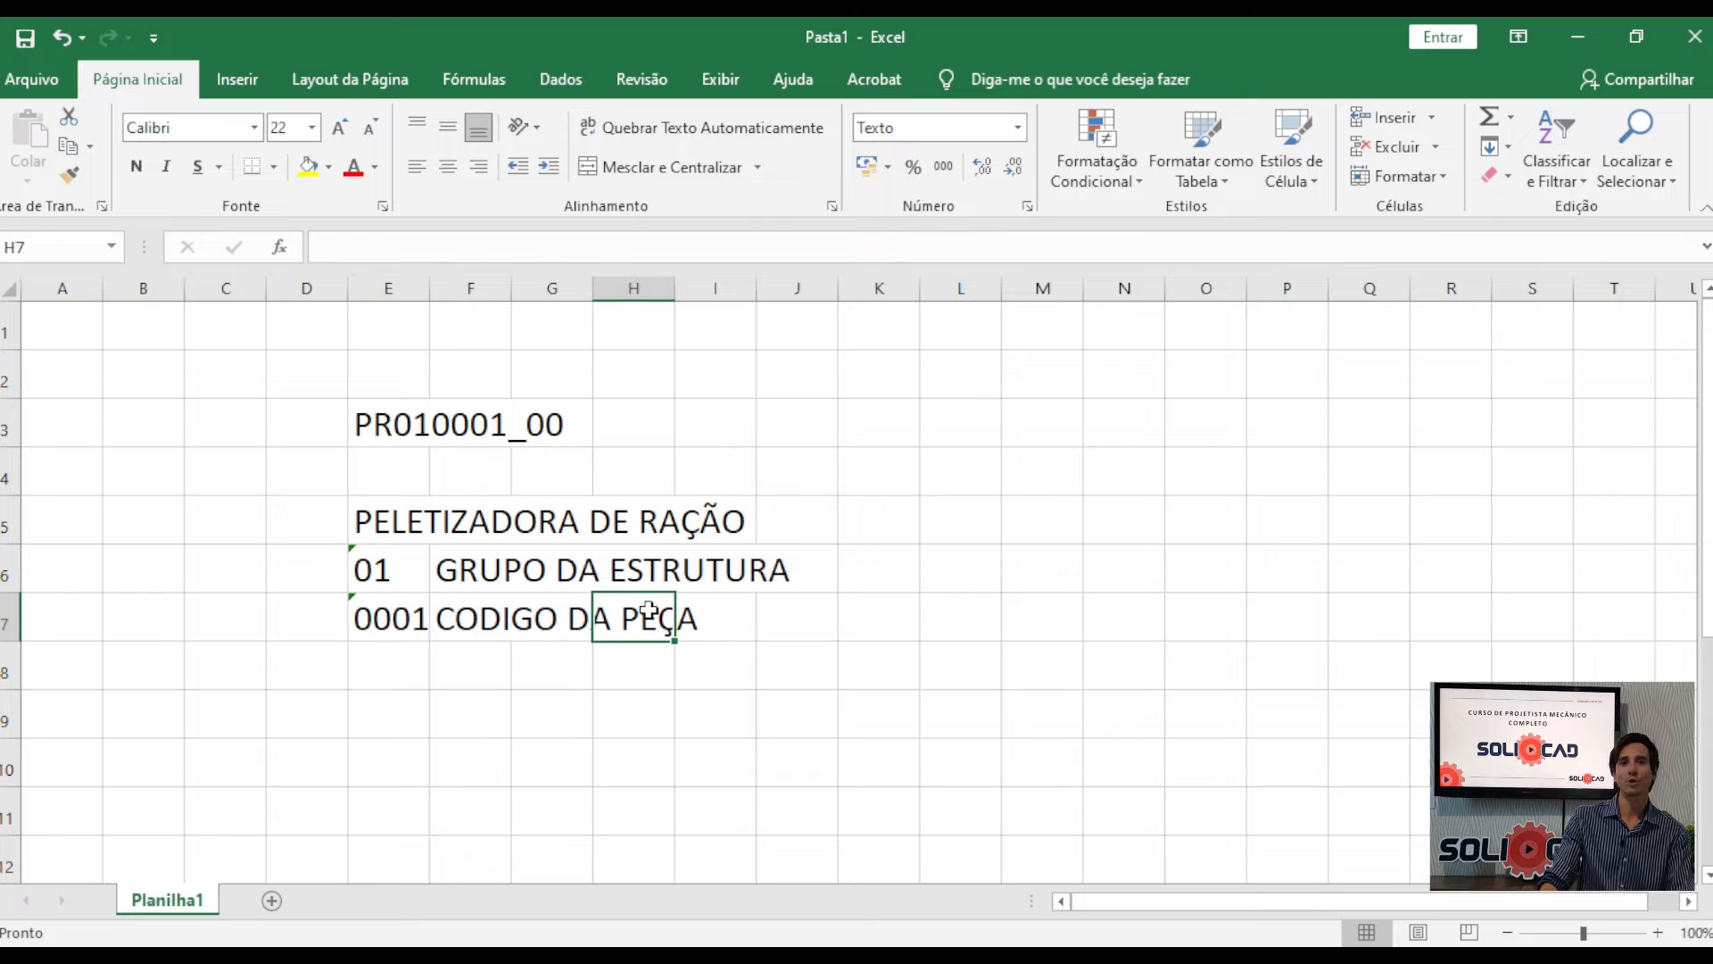
pyautogui.moveTo(382, 624); pyautogui.dragTo(671, 615)
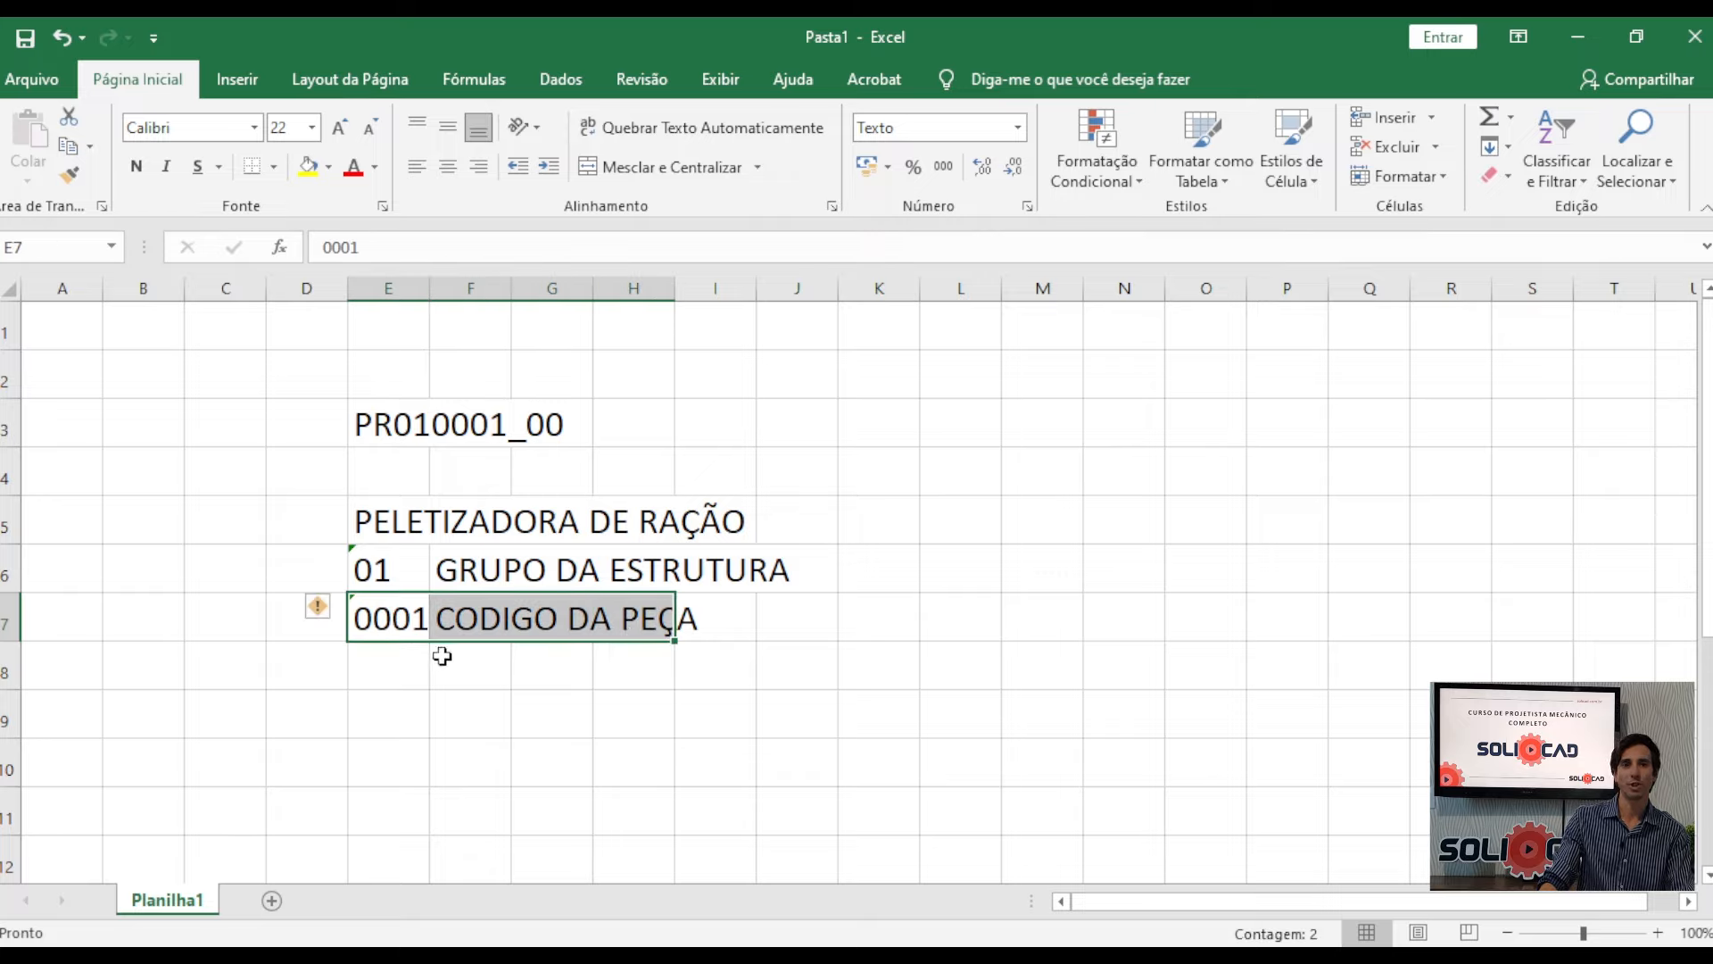
pyautogui.moveTo(413, 642); pyautogui.dragTo(413, 726)
# Add group 02 in cell E7 with the description GRUPO DOS ELEMENTOS DA MAQUINA in F7.
pyautogui.click(405, 625)
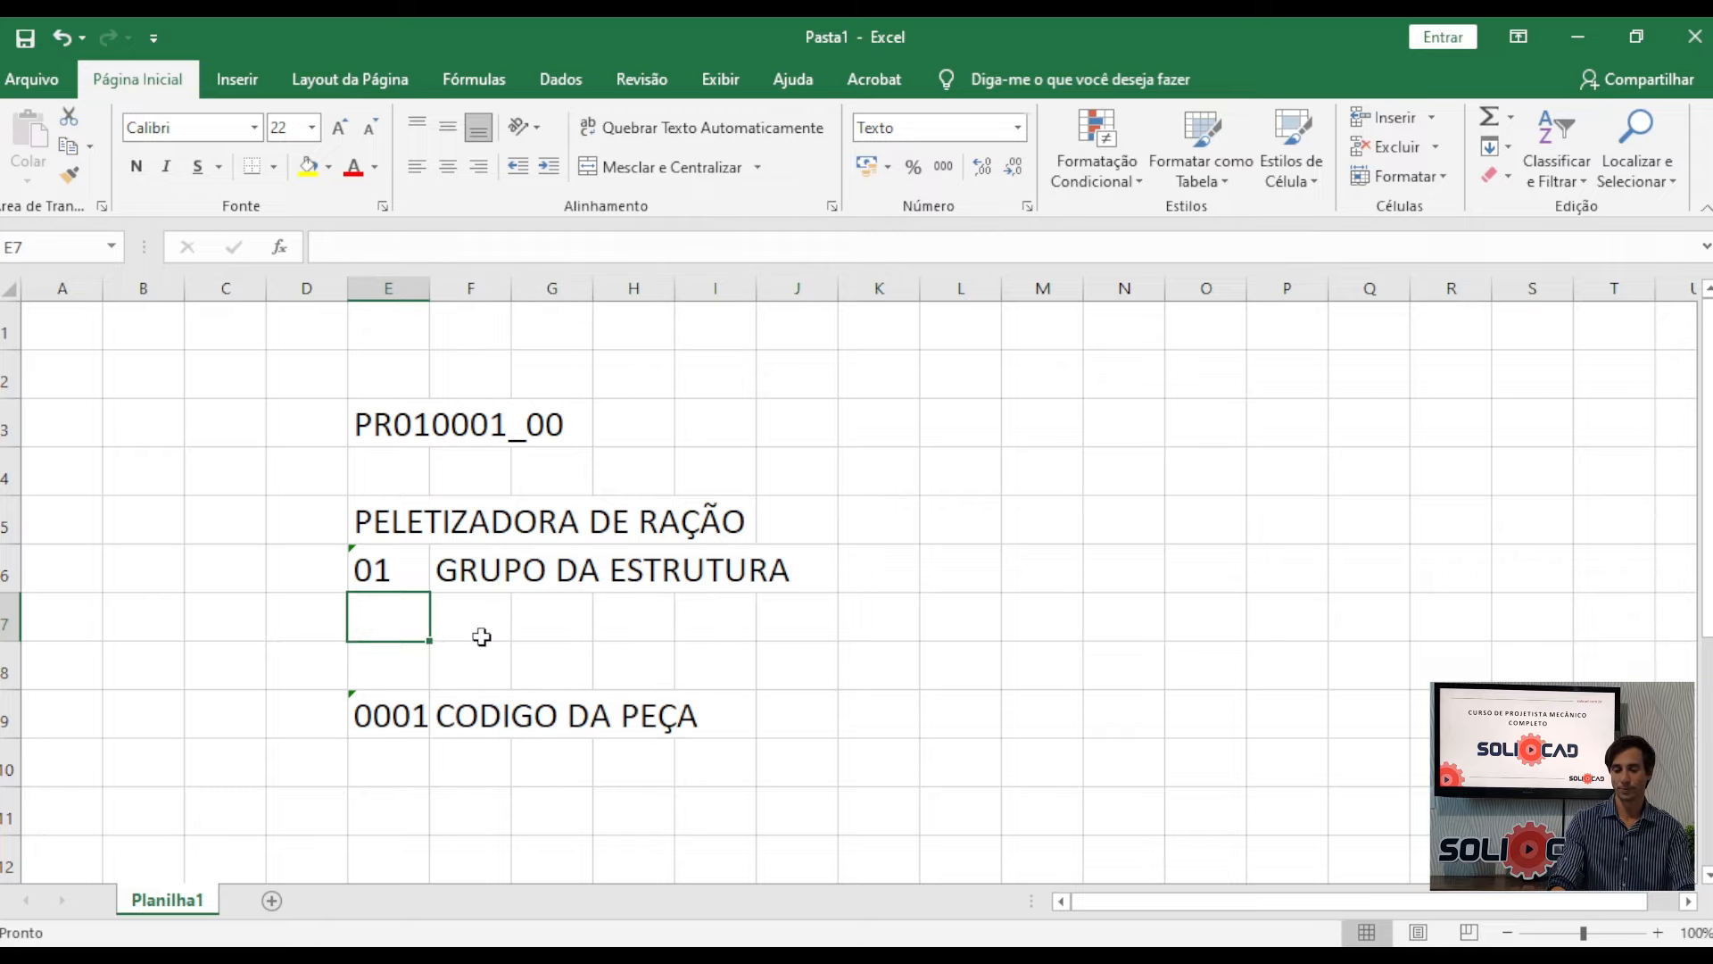
pyautogui.write('02')
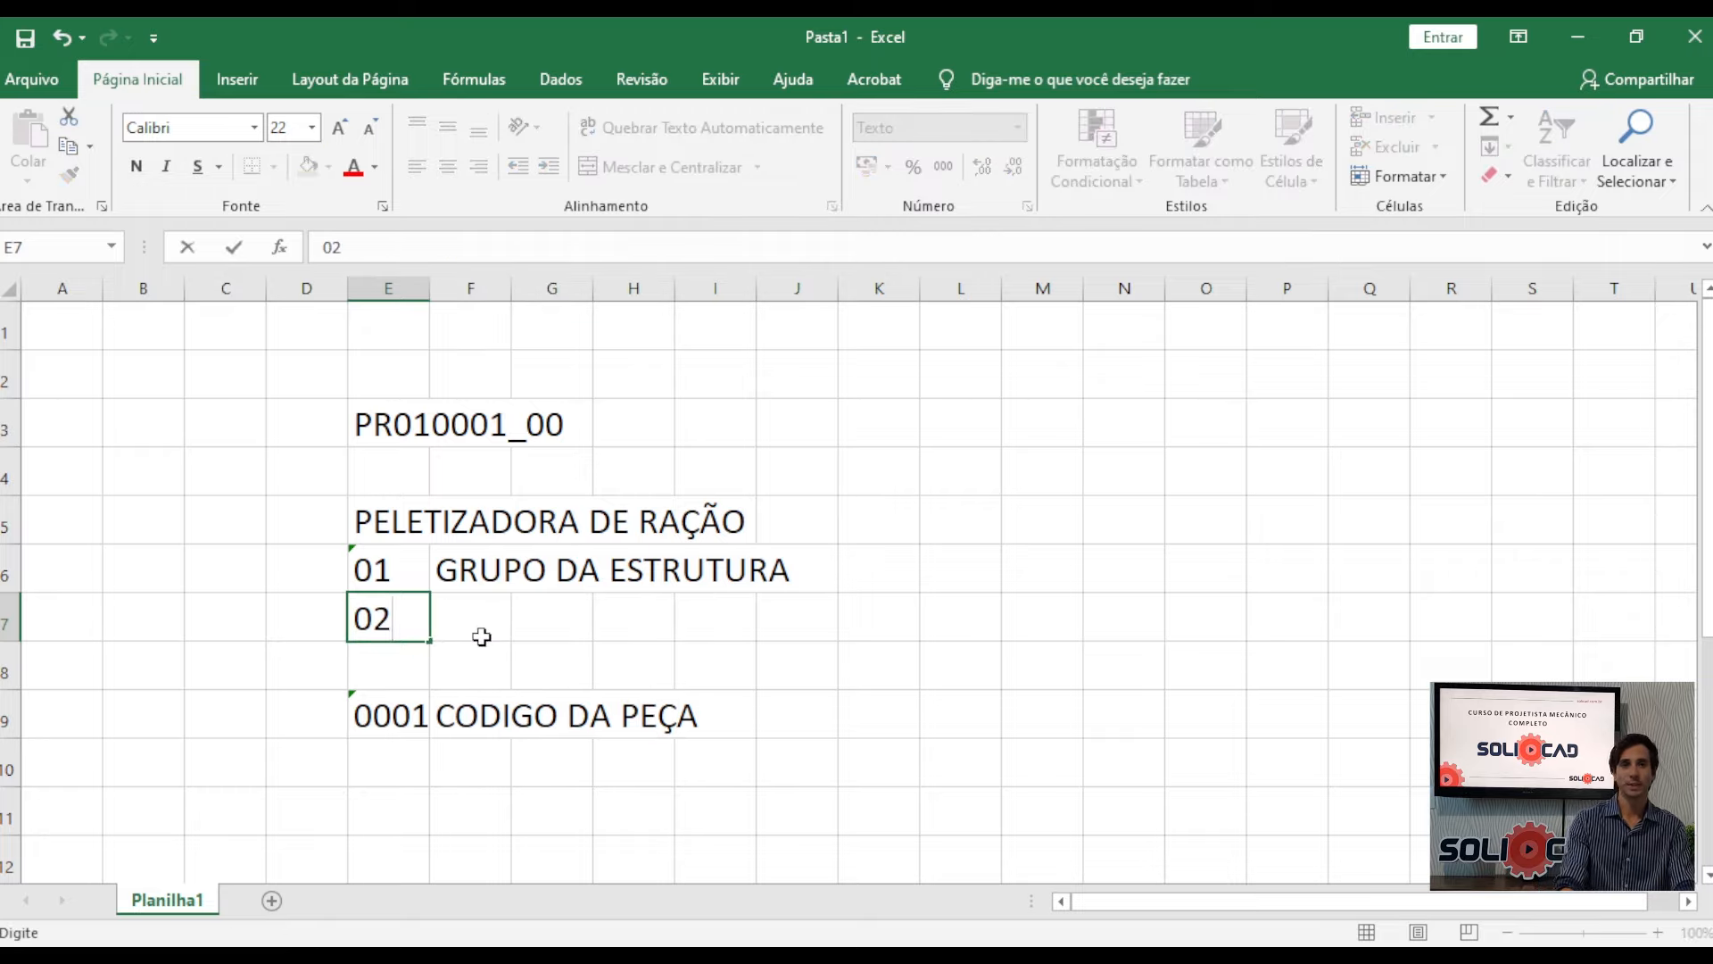
pyautogui.press('Return')
pyautogui.press('Up')
pyautogui.click(482, 636)
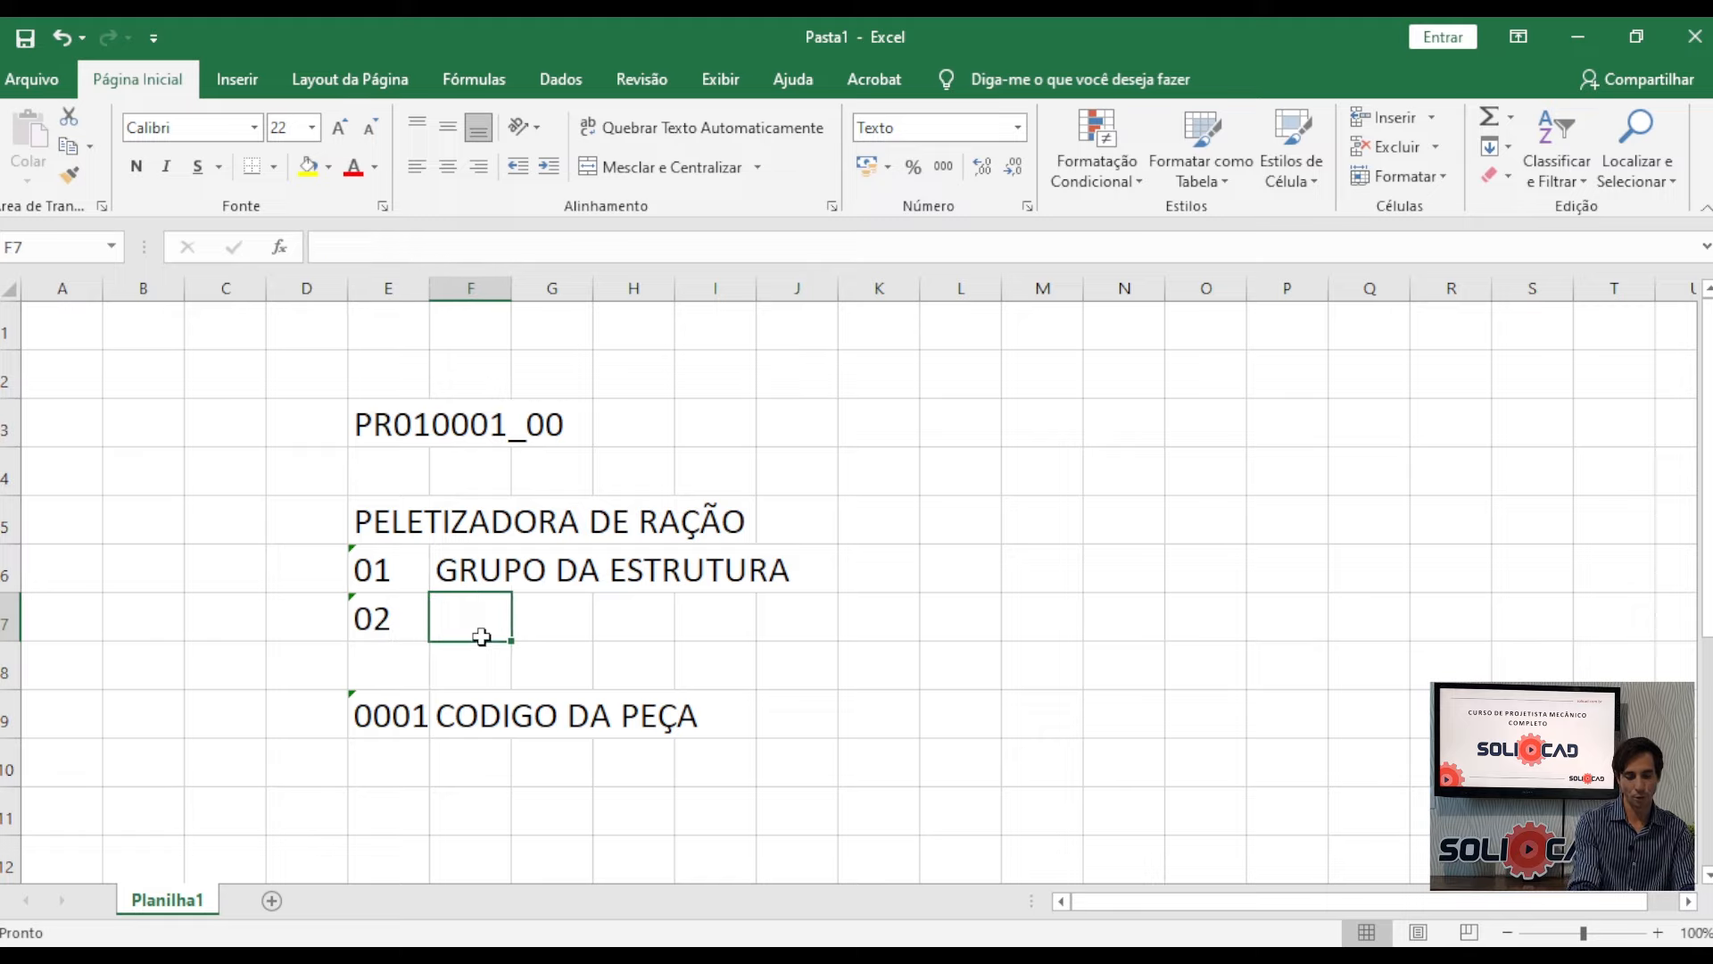
pyautogui.write('GRUPO')
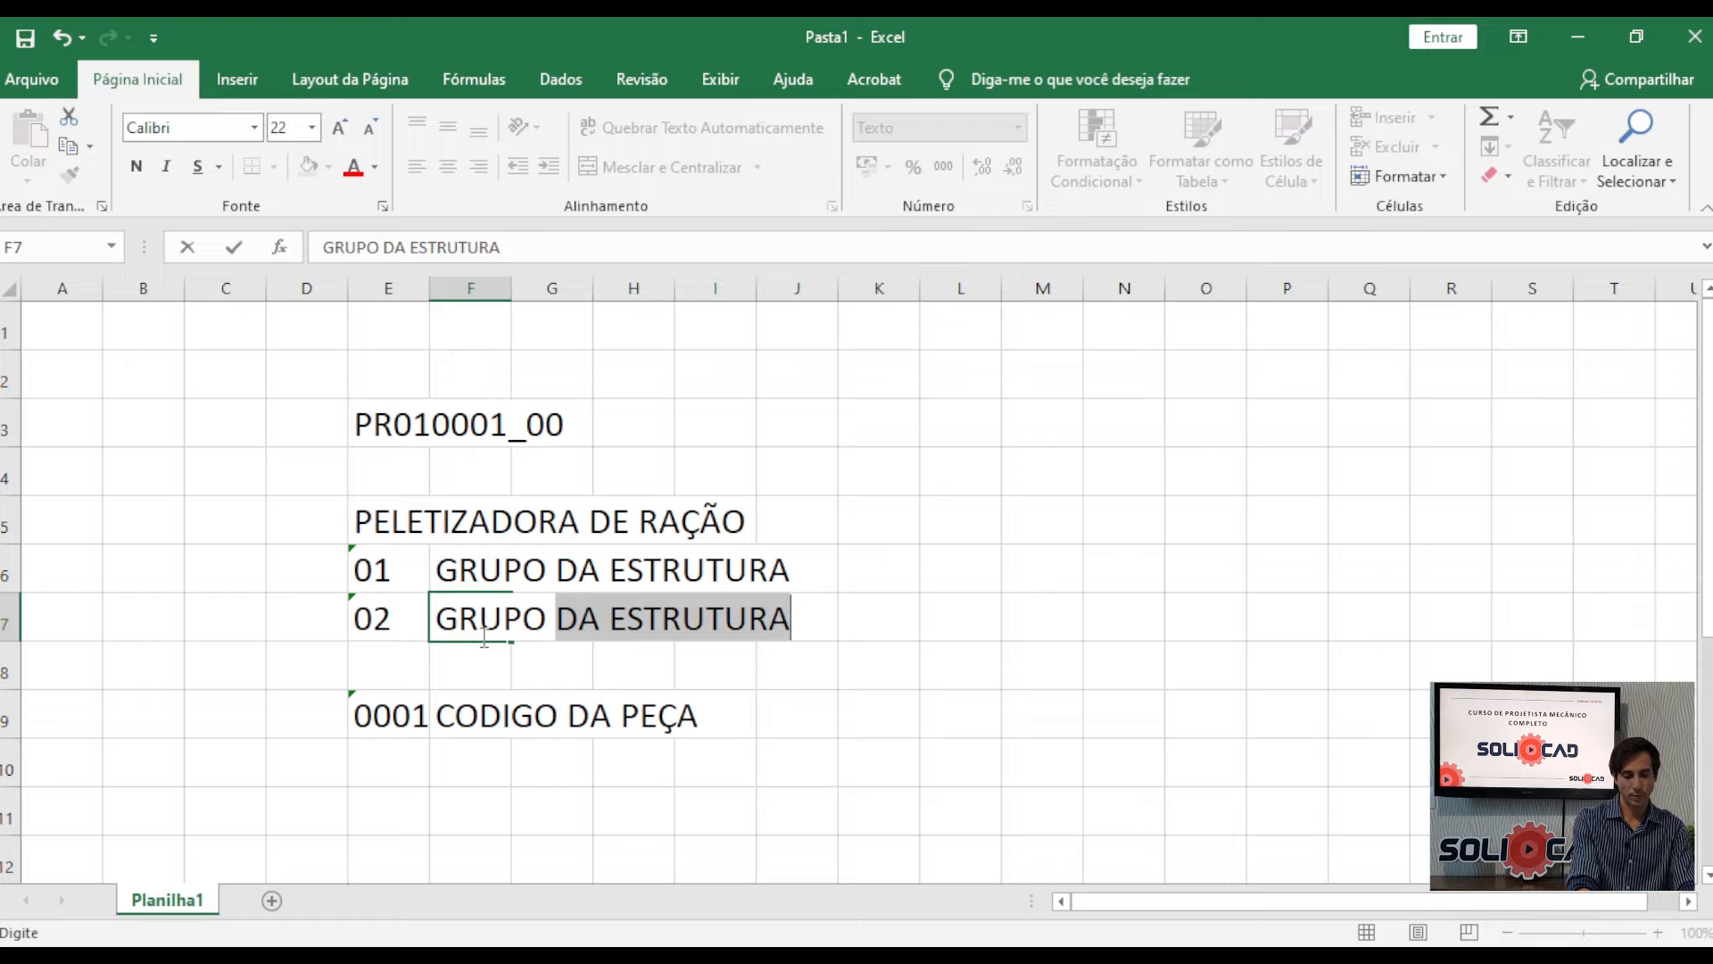
pyautogui.write('DA')
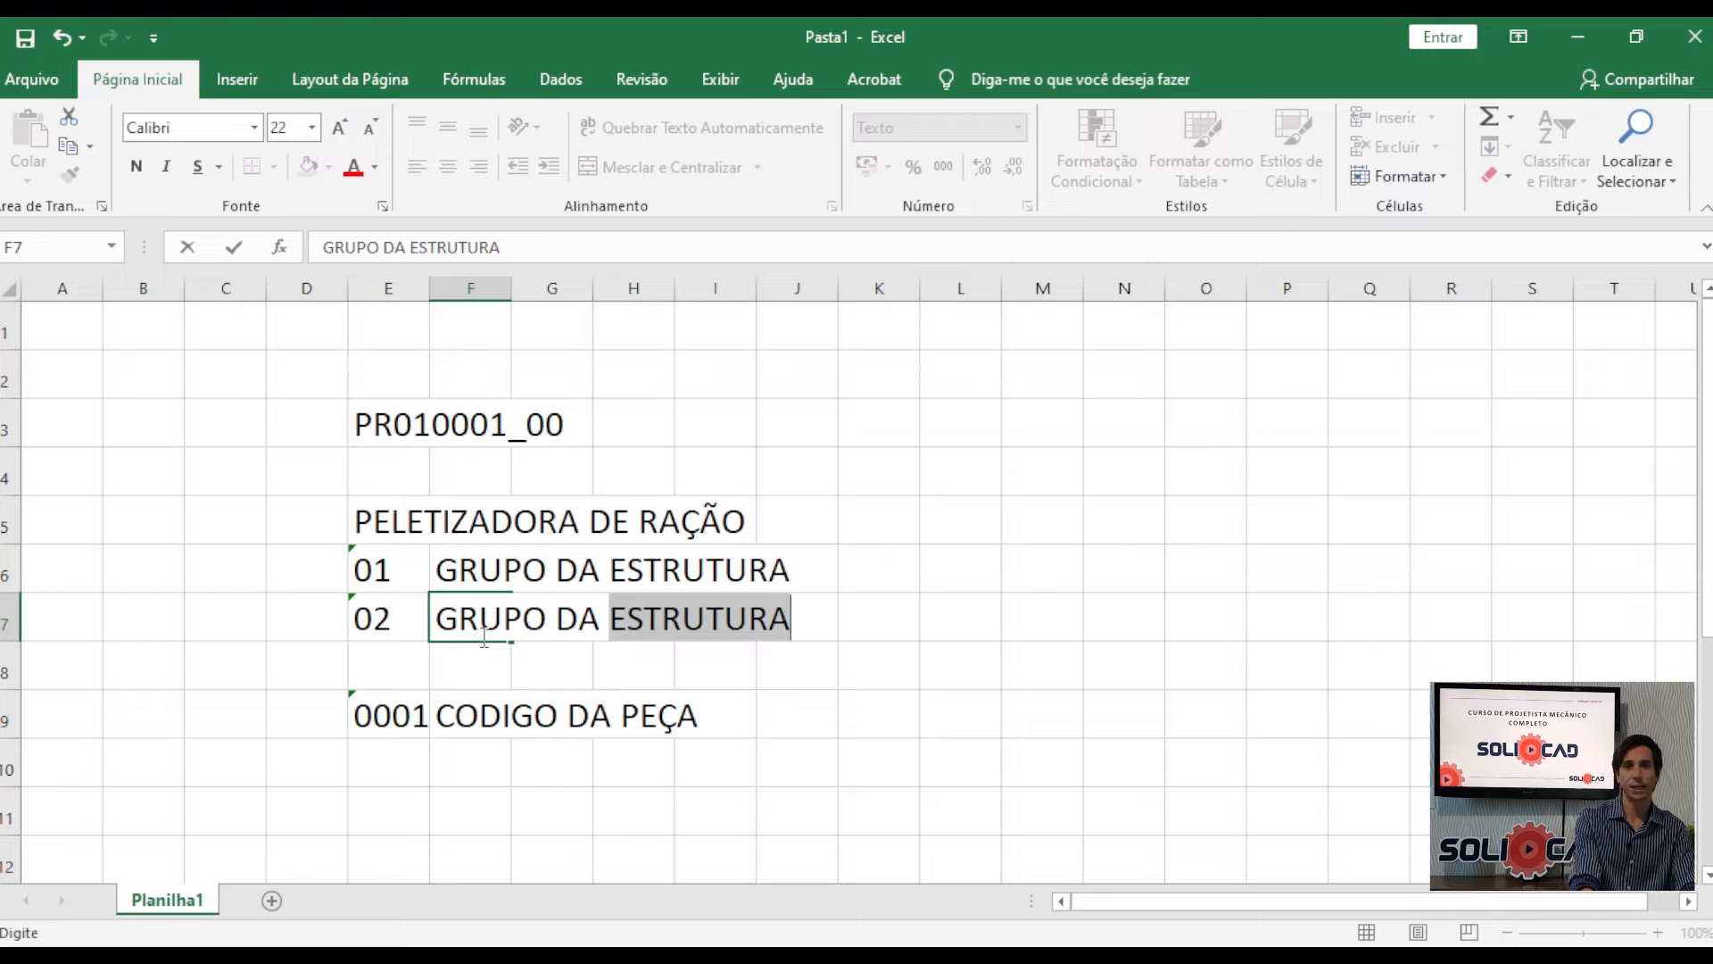
pyautogui.press('BackSpace')
pyautogui.press('BackSpace')
pyautogui.press('BackSpace')
pyautogui.write('OS ELEMENTOS DA MAQUINA')
pyautogui.press('Return')
# Add group 03 in cell E8 with the description GRUPO DO FUNIL in F8.
pyautogui.press('Left')
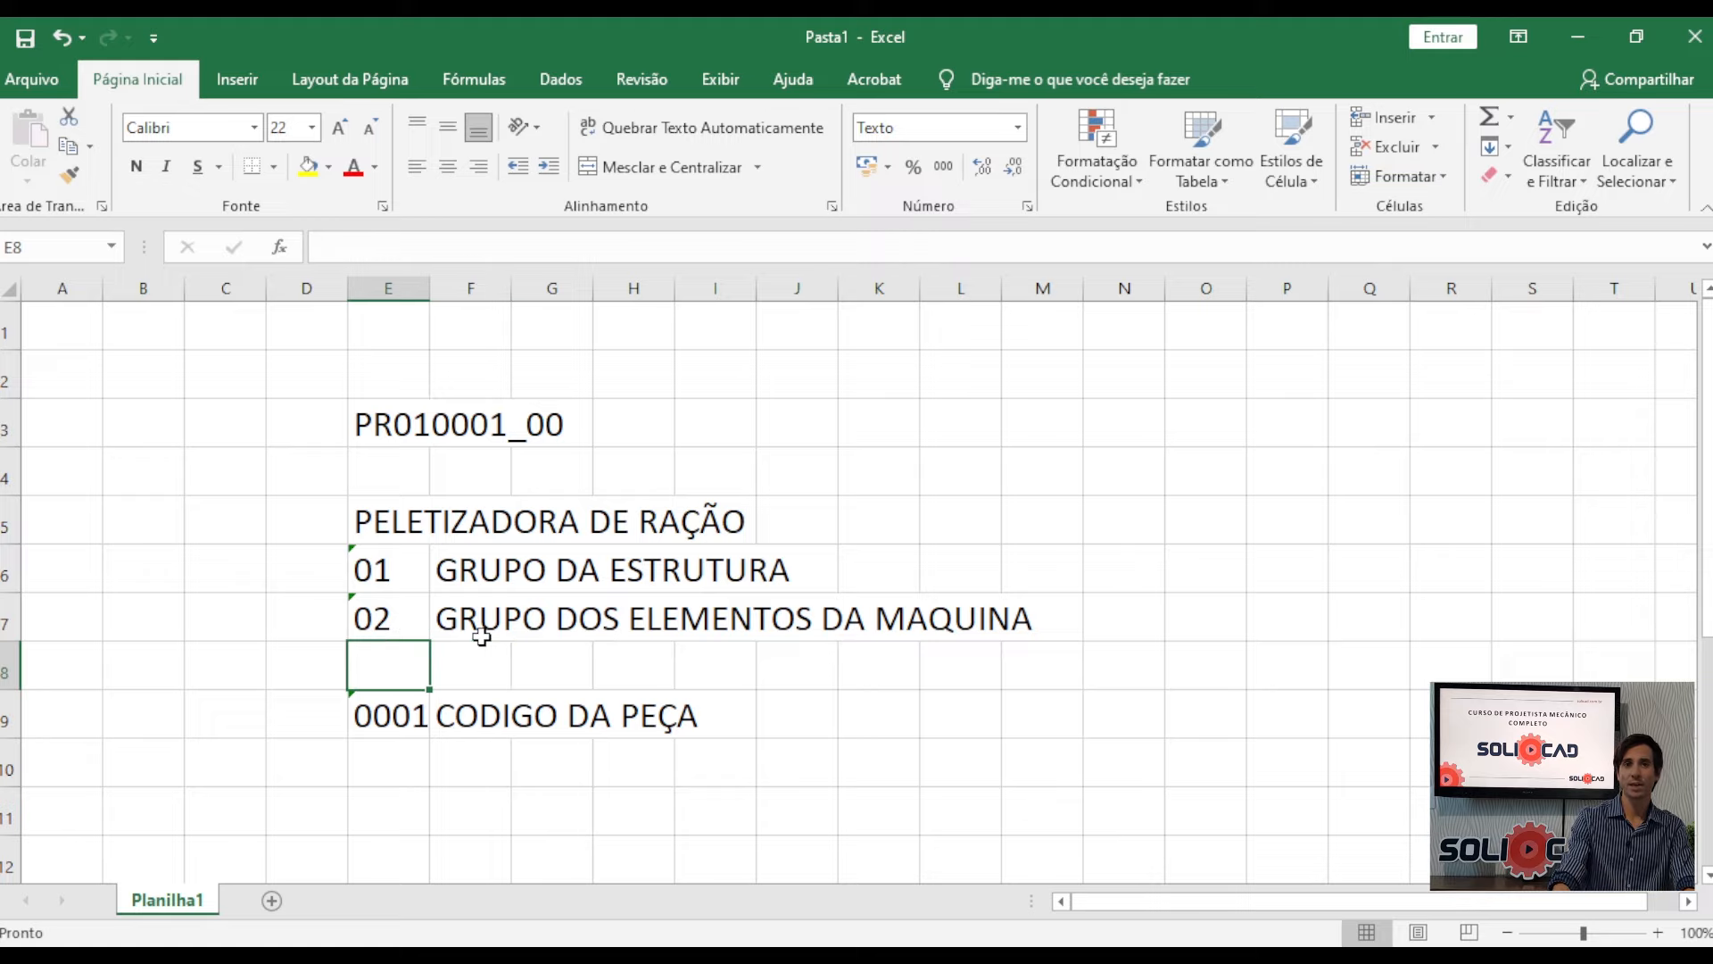
pyautogui.write('03')
pyautogui.press('Tab')
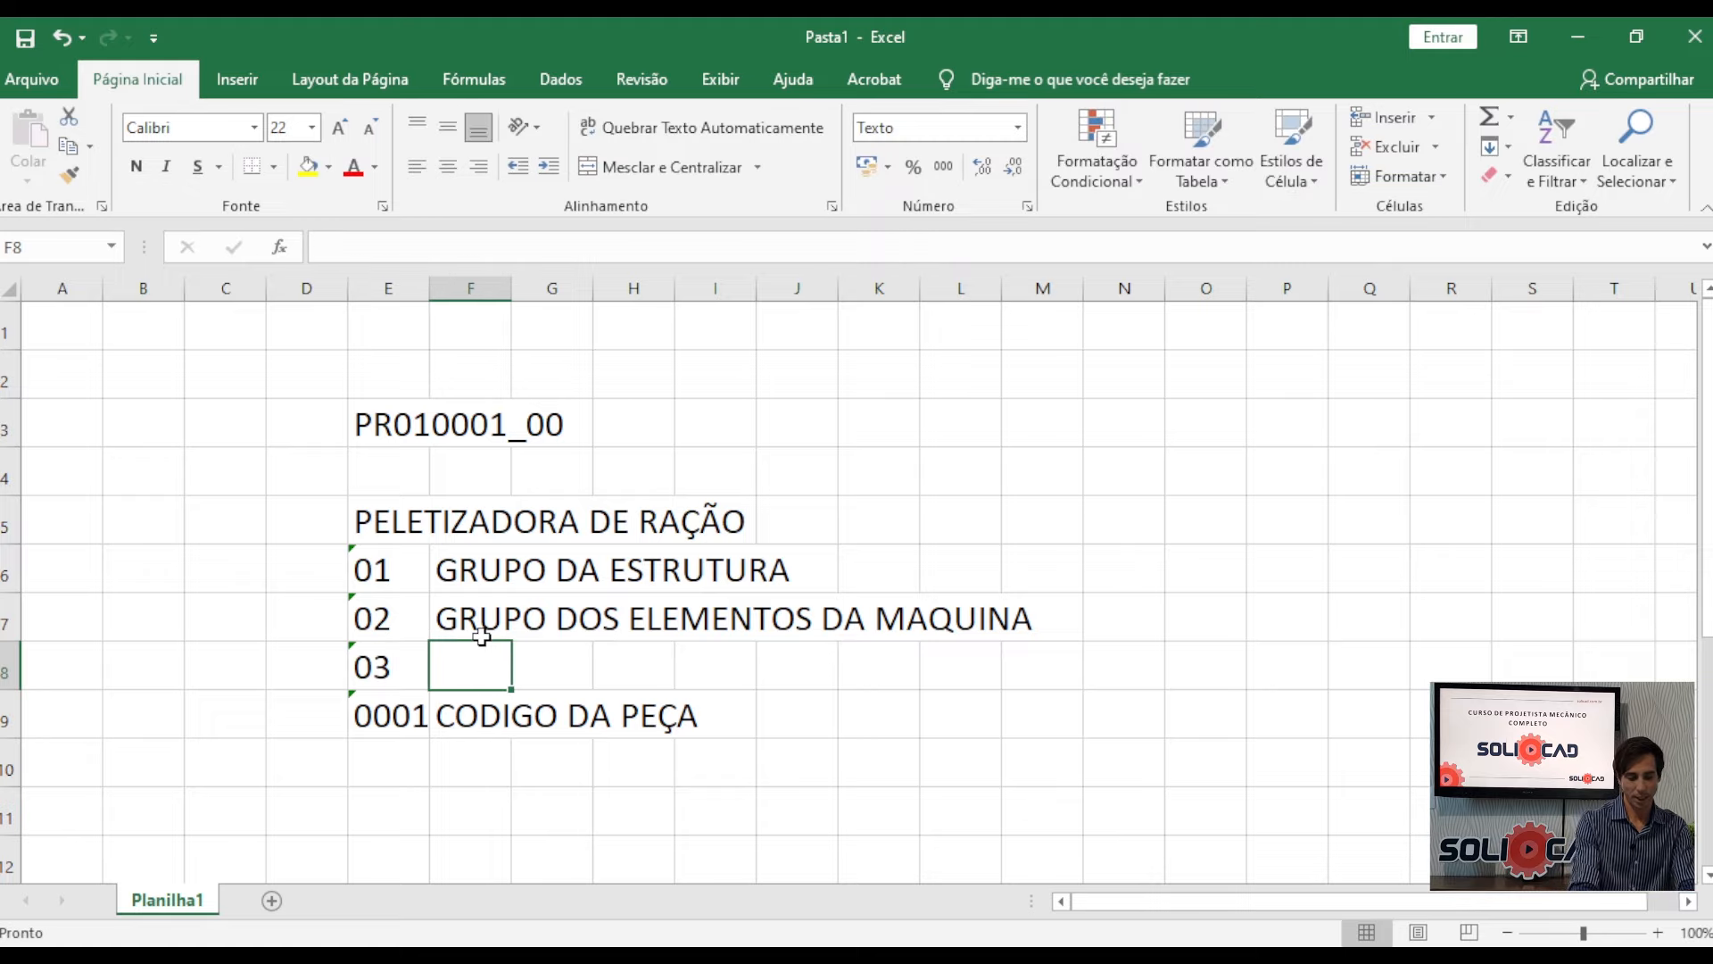
pyautogui.write('GRUPO D')
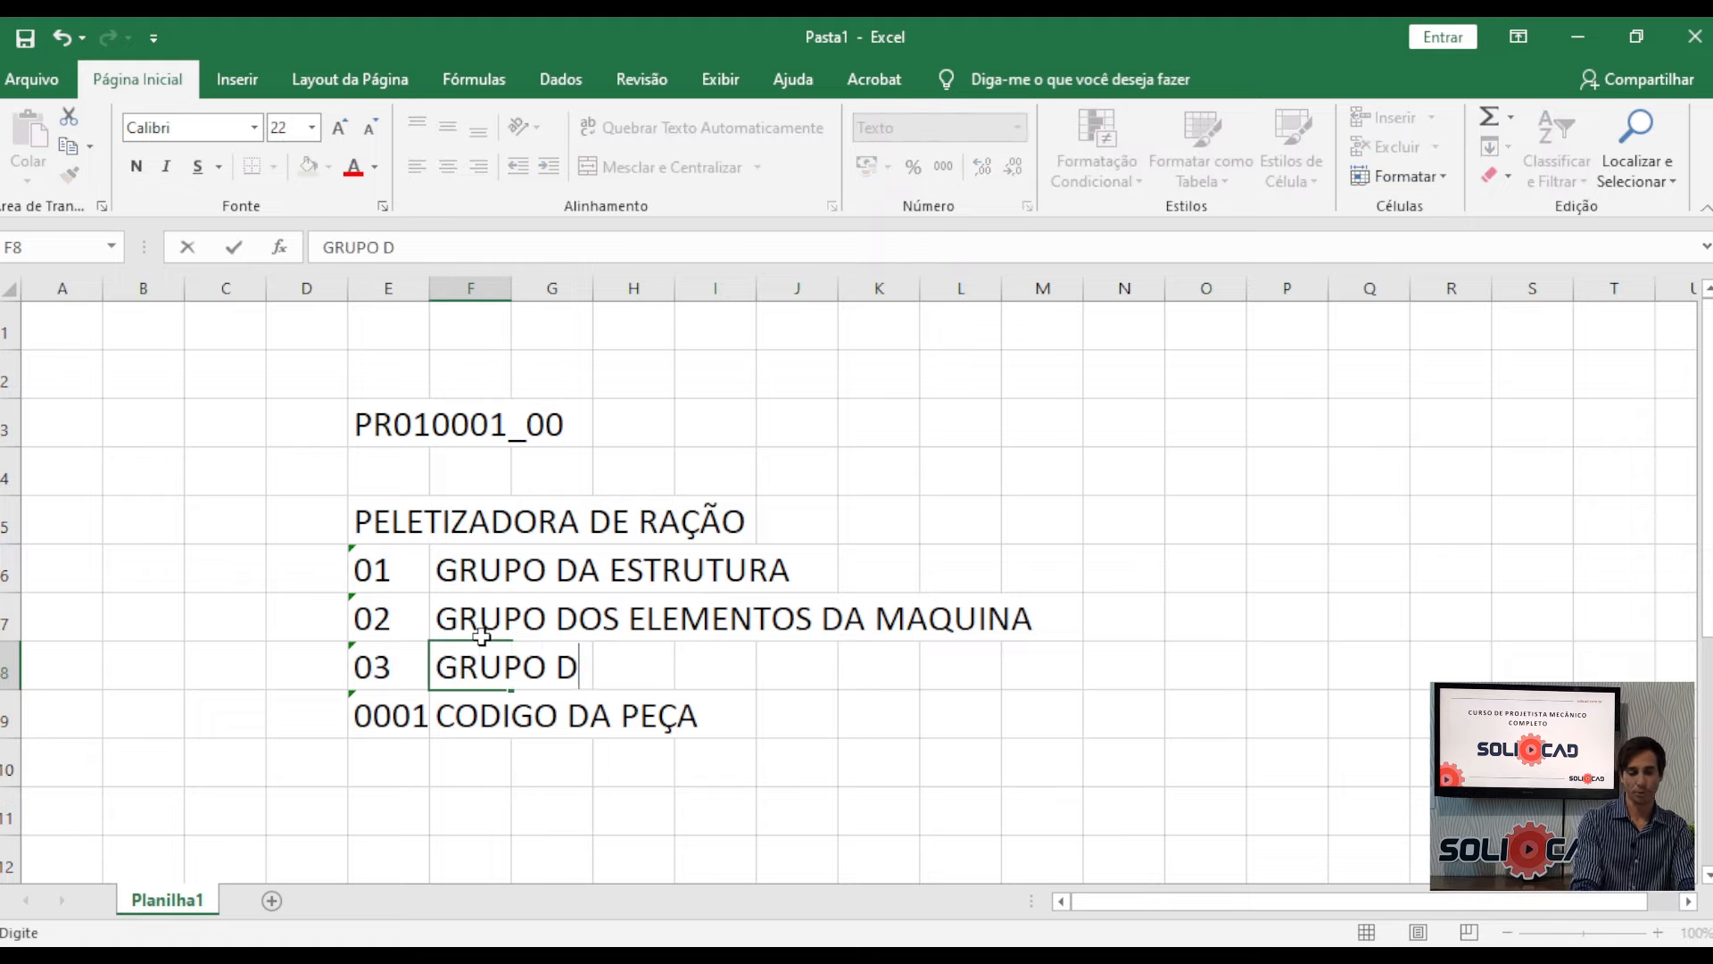
pyautogui.write('O FUNIL')
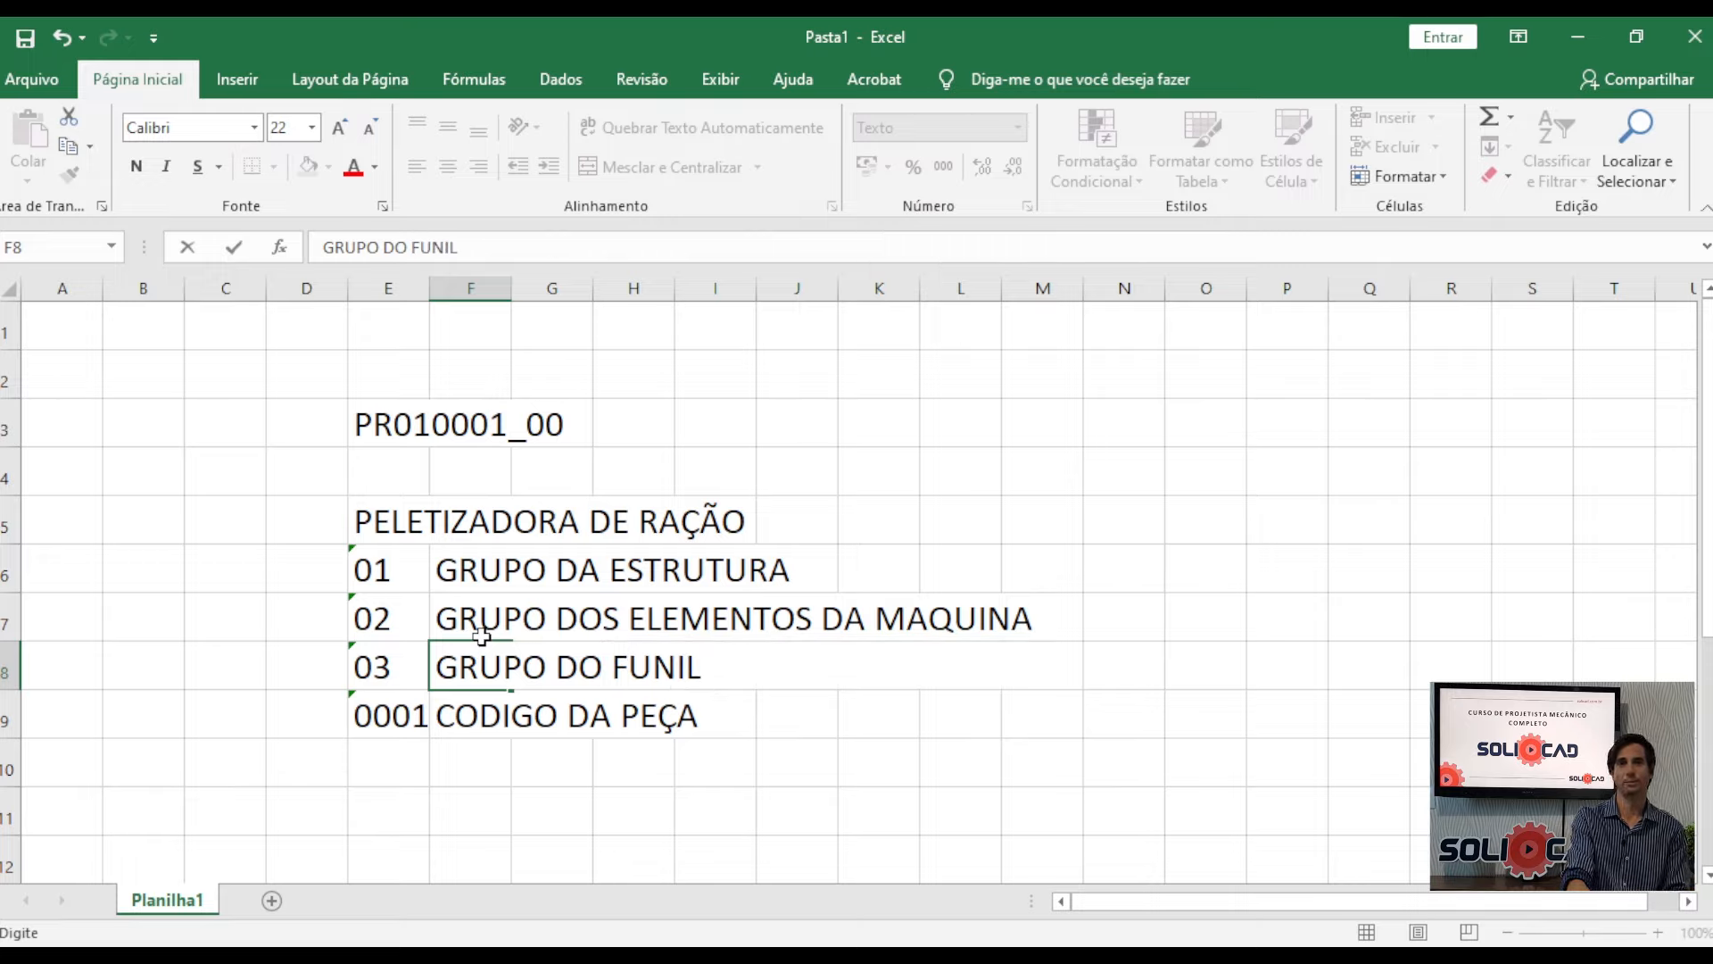
pyautogui.press('Down')
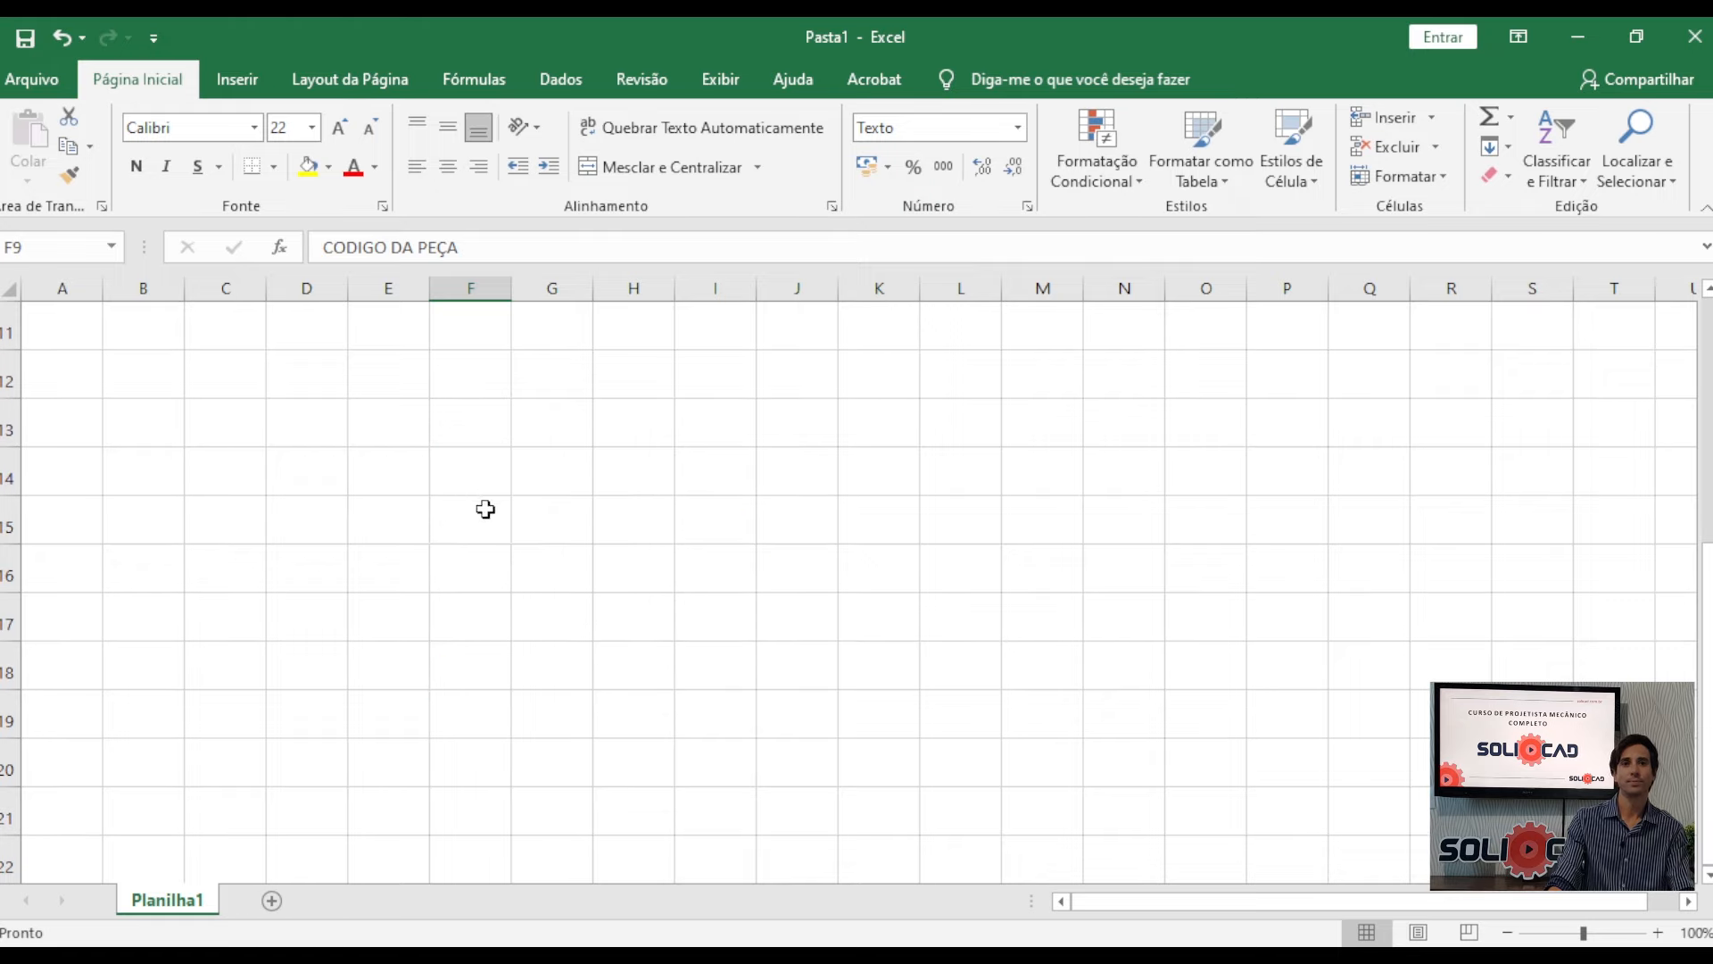
# Enter the example assembly code PRM01001_00 in cell E11, below the part-code entry.
pyautogui.scroll(3, 486, 509)
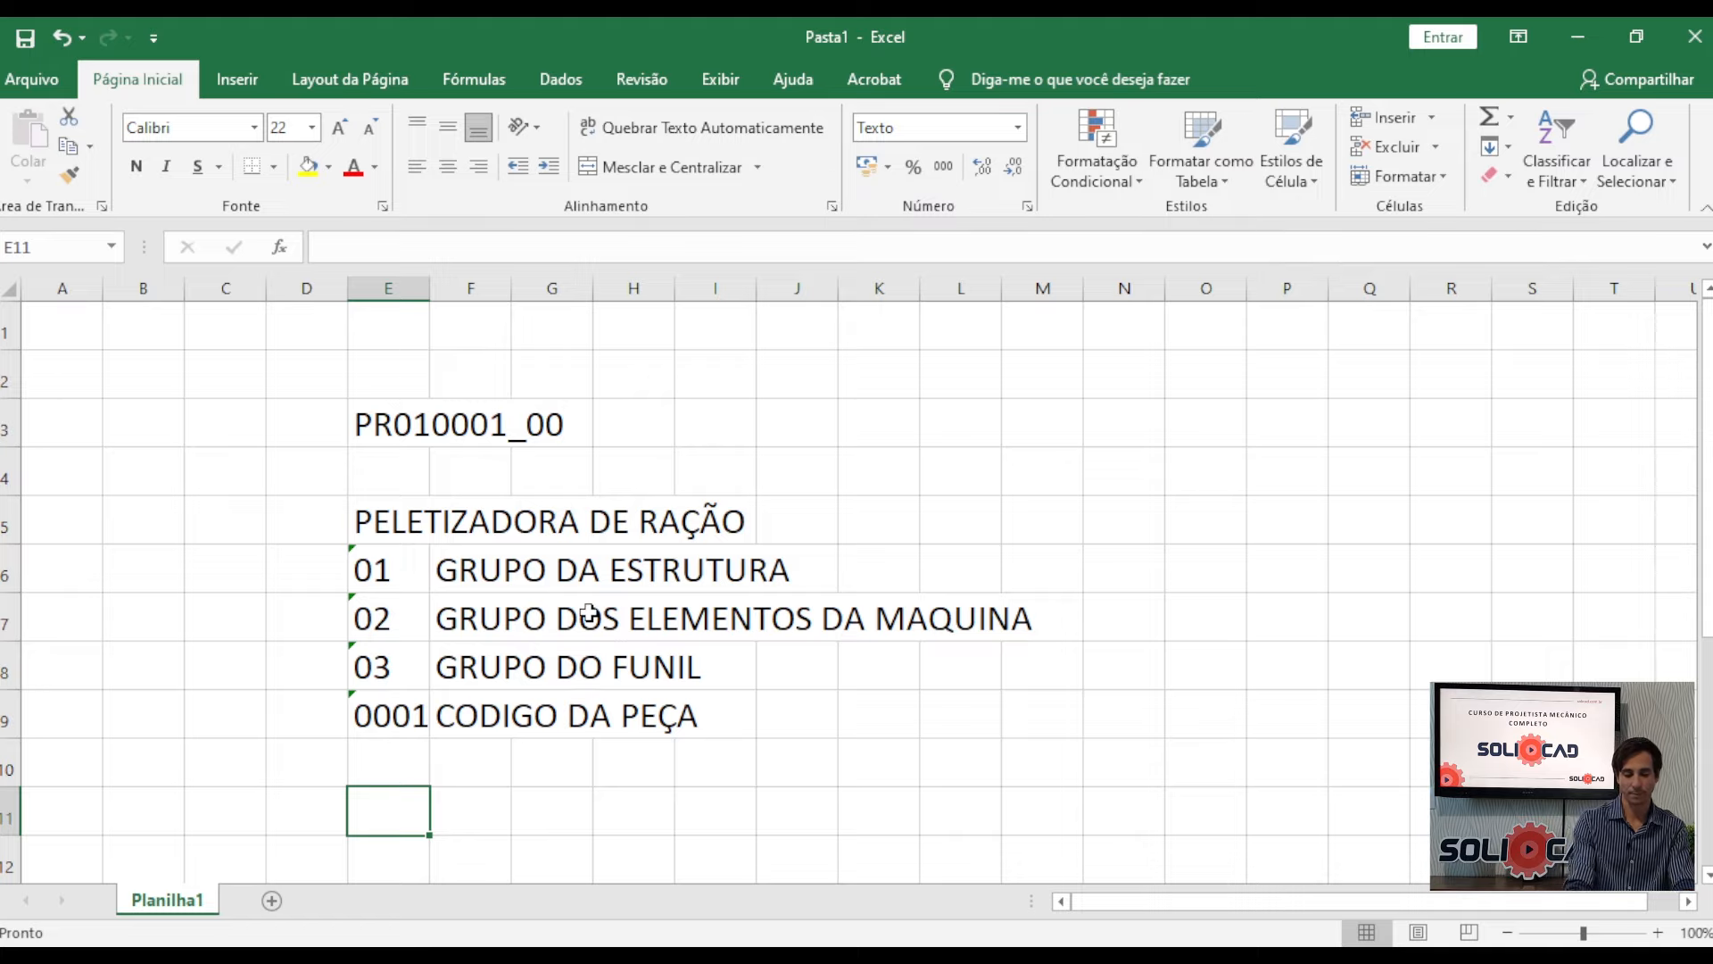
pyautogui.write('PRM')
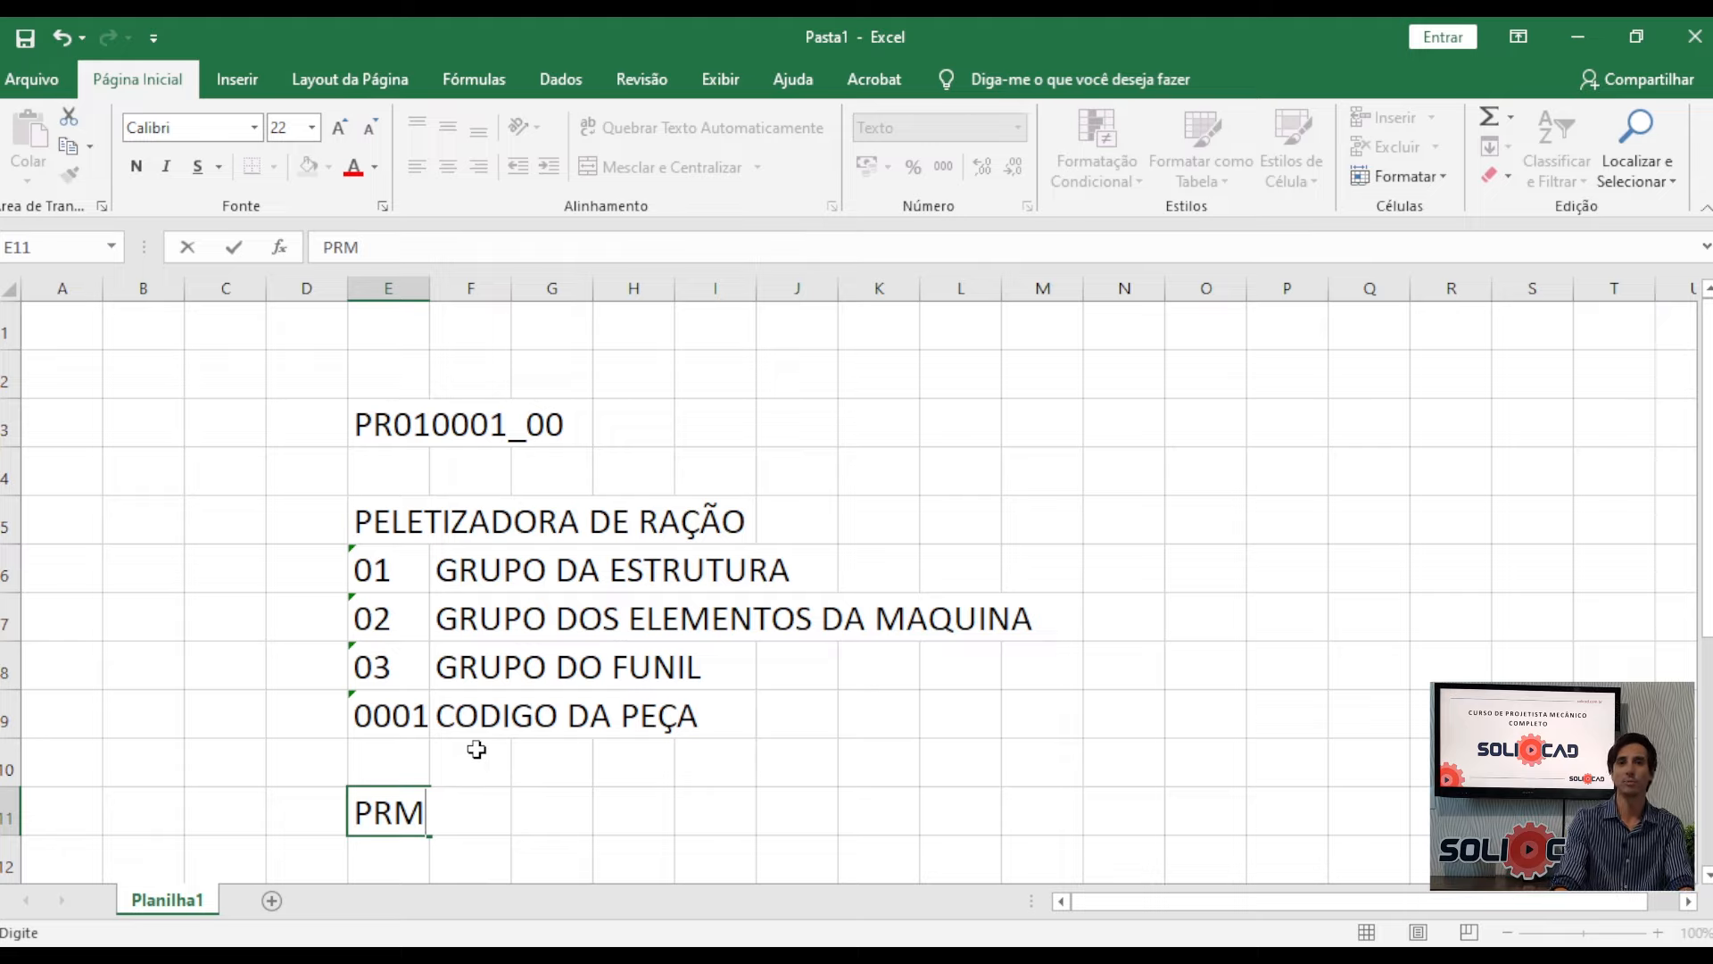
pyautogui.write('01')
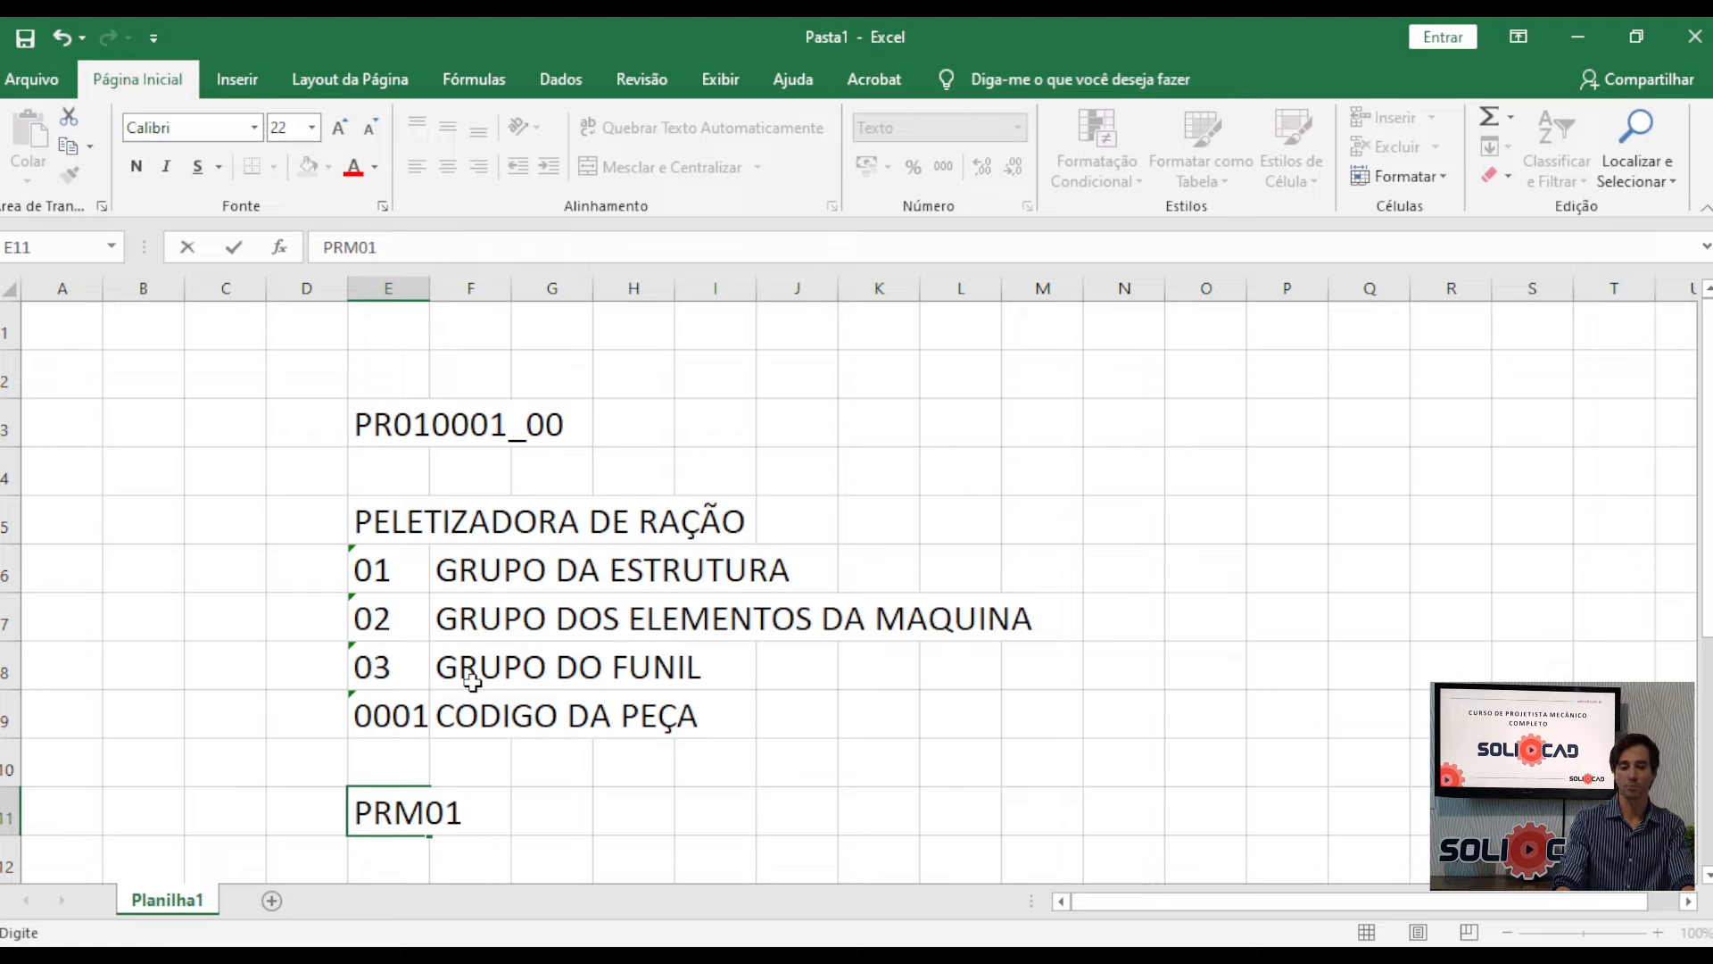
pyautogui.write('001')
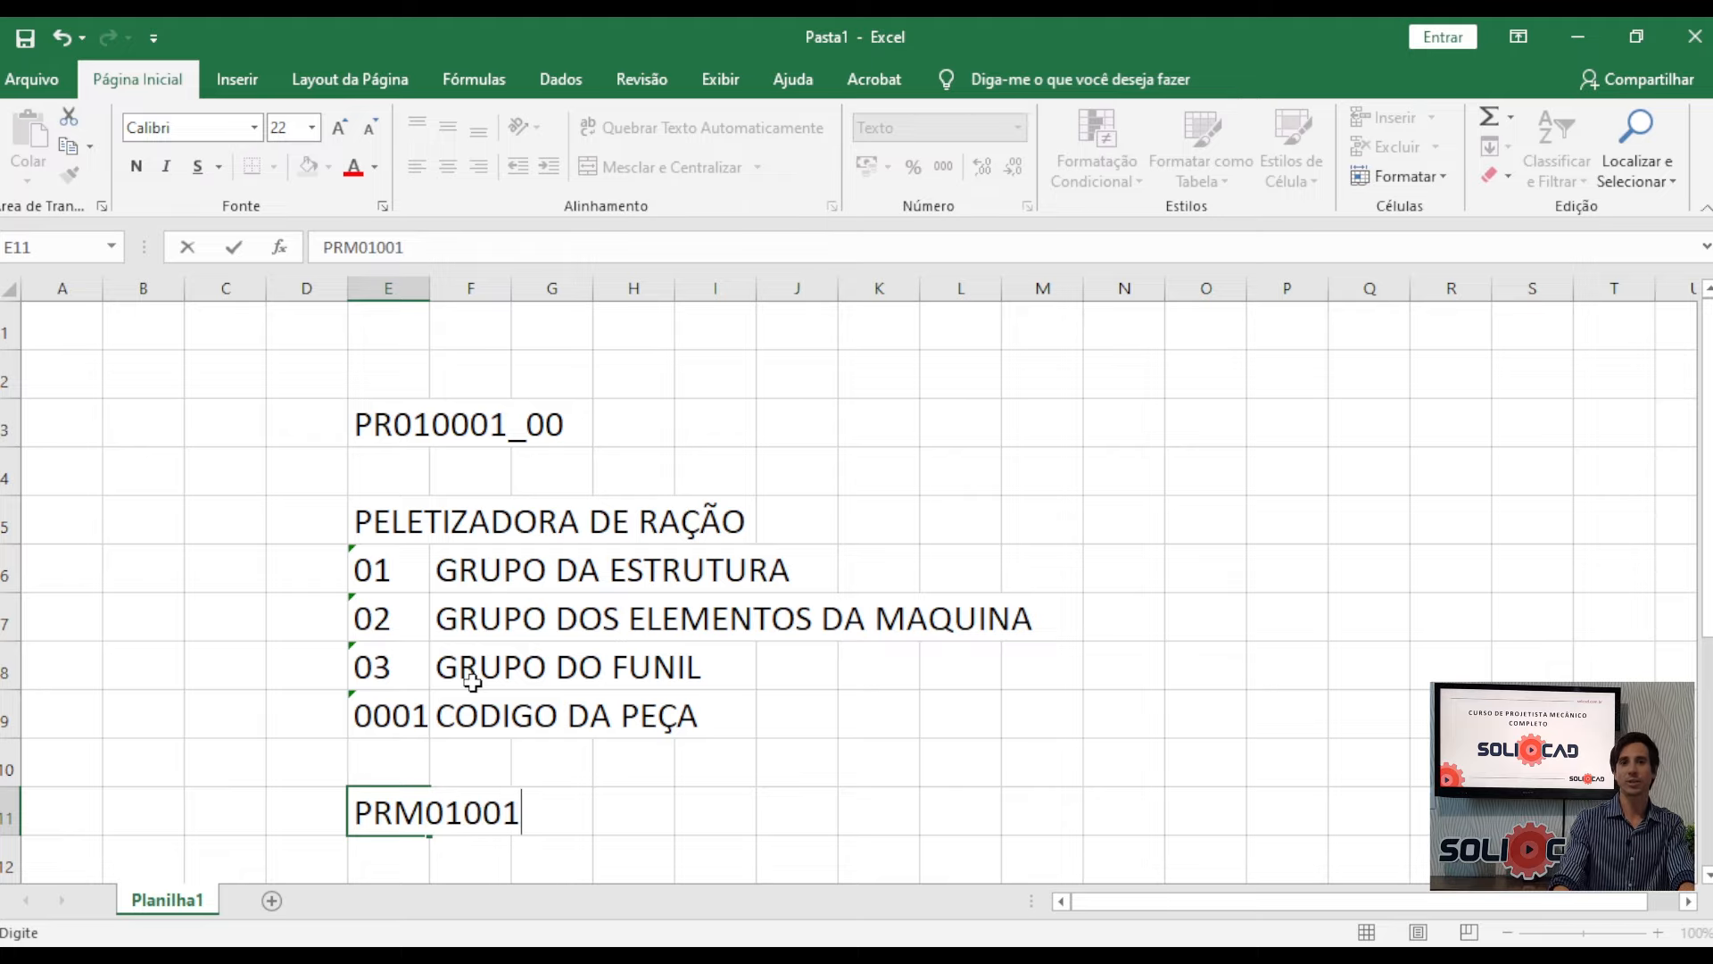
pyautogui.write('_00')
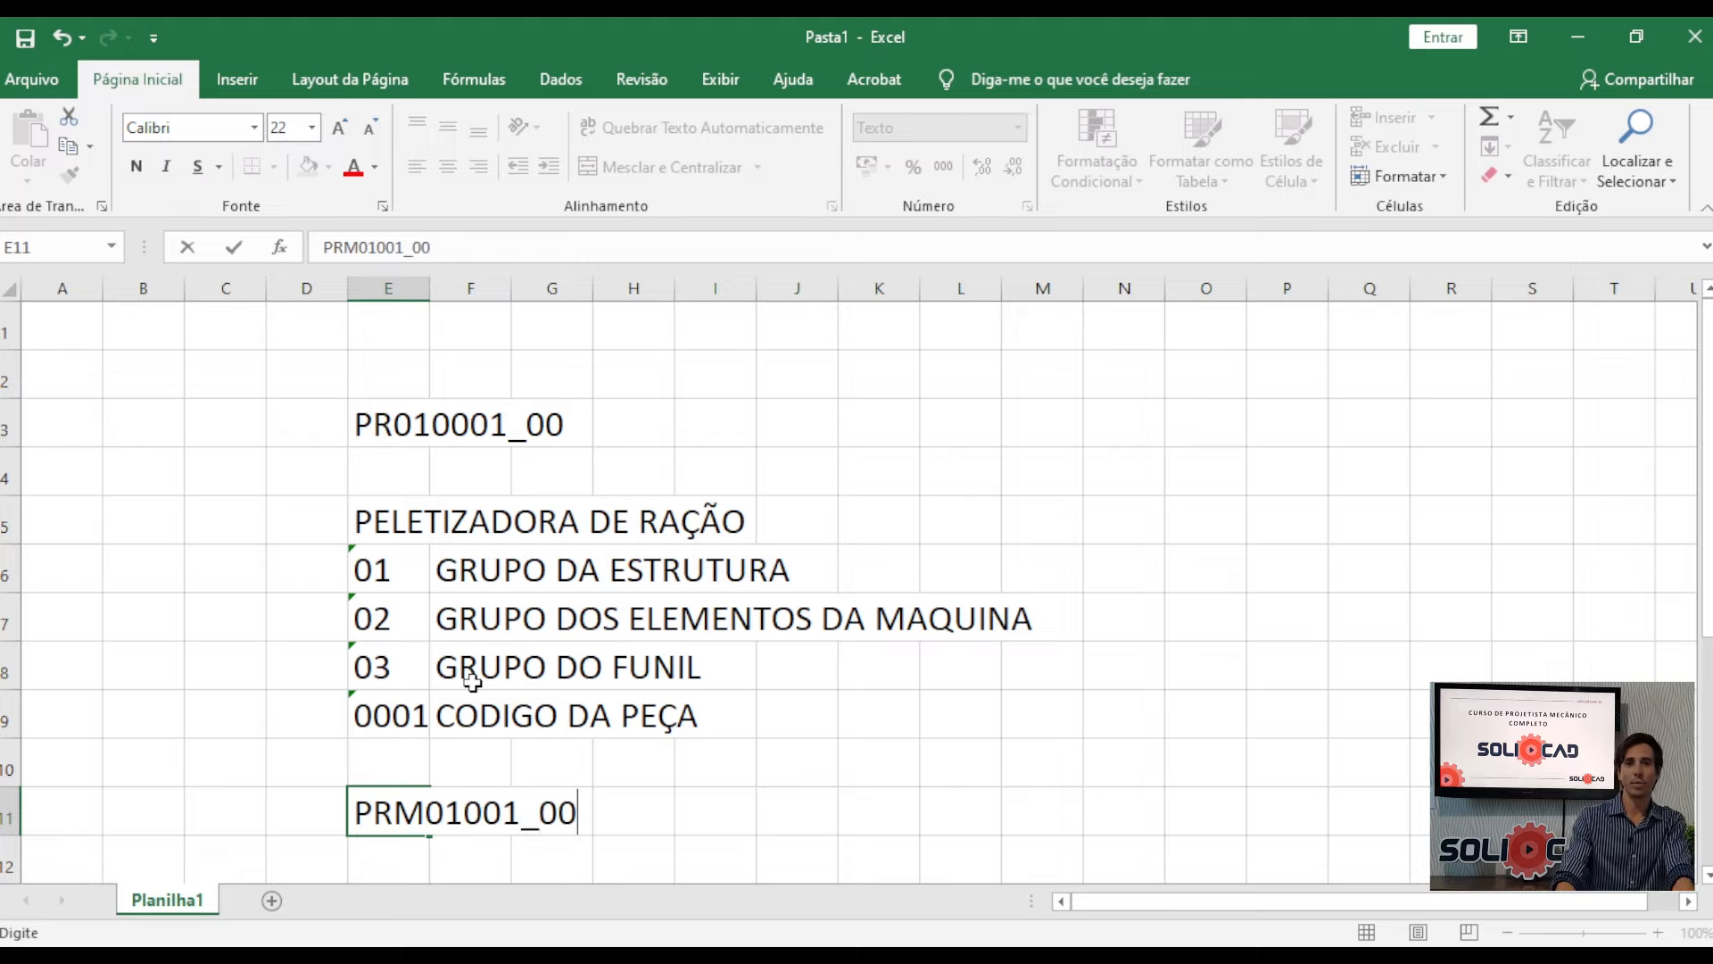
pyautogui.press('Return')
pyautogui.press('Up')
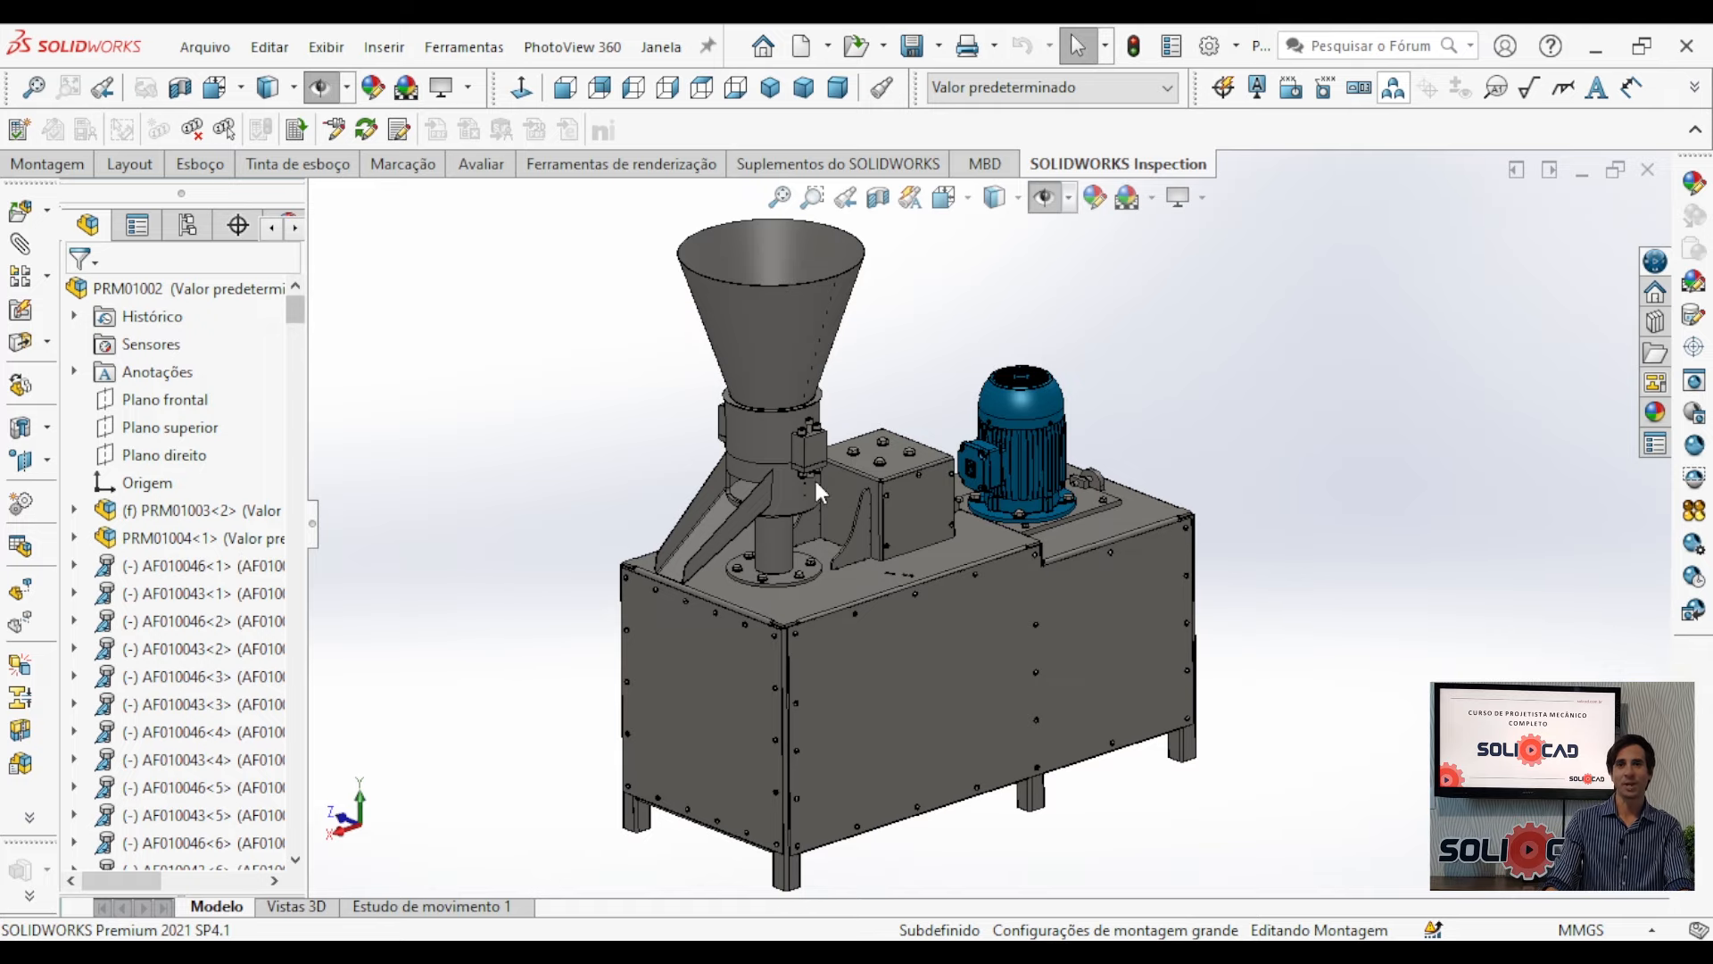
# Switch to SOLIDWORKS and identify the cylindrical part below the hopper in the pelletizer assembly's component tree.
pyautogui.scroll(-5, 806, 484)
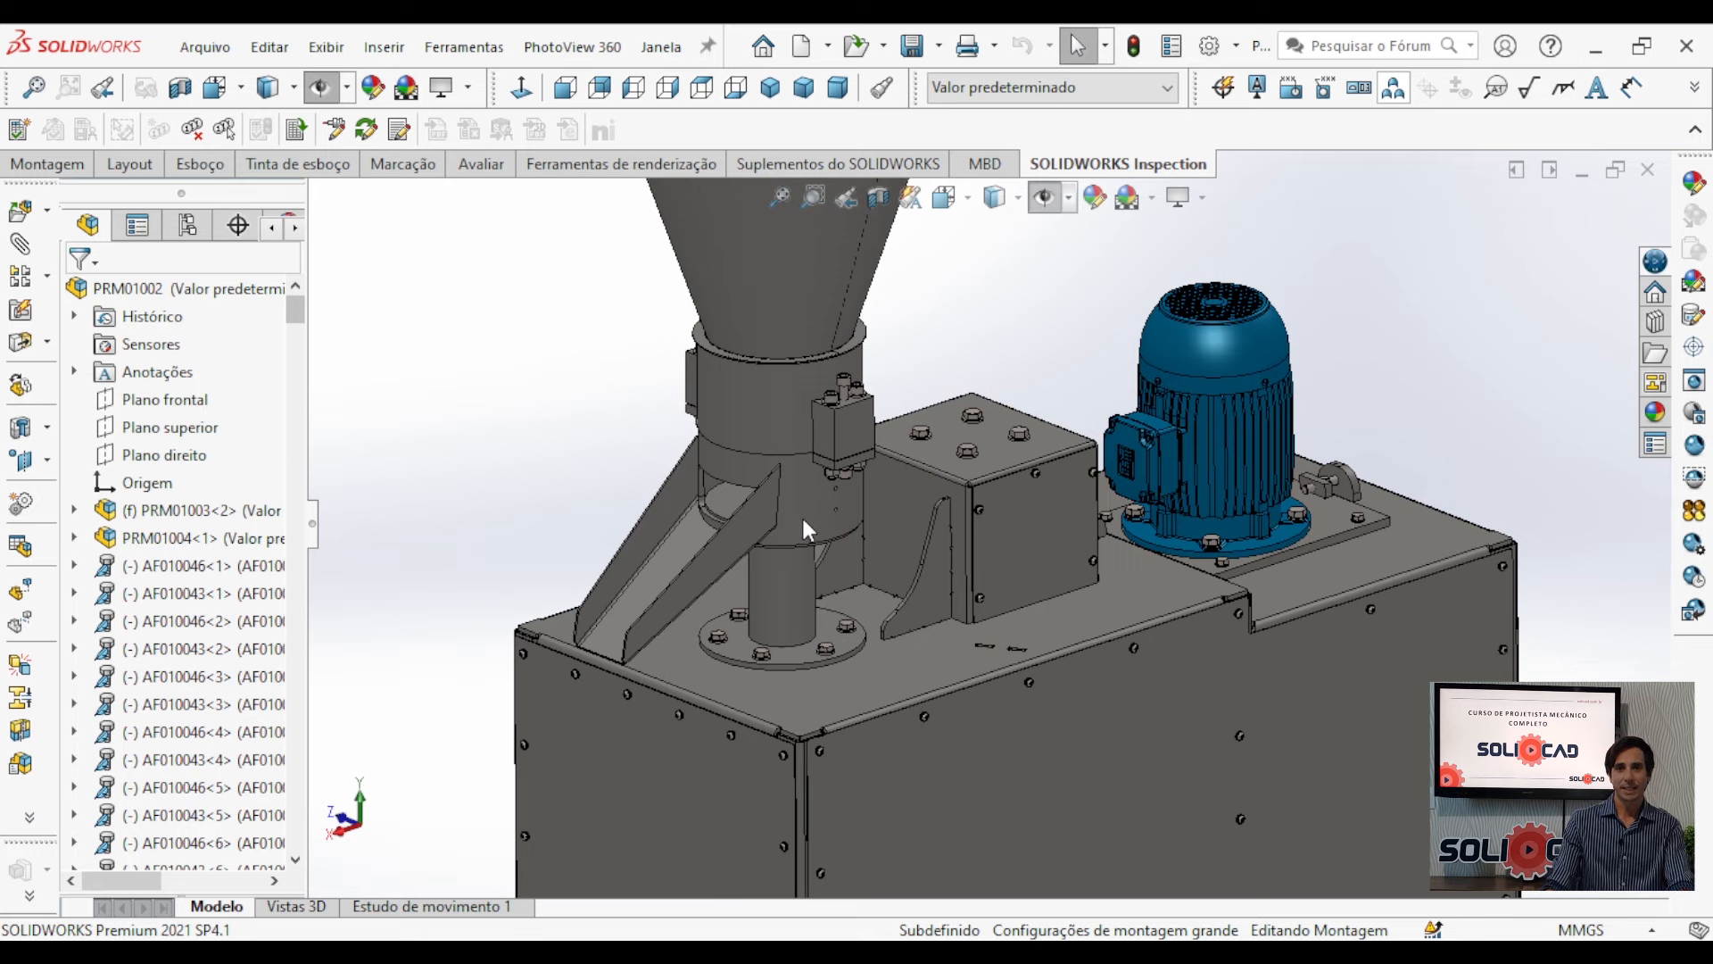
pyautogui.click(801, 515)
pyautogui.scroll(-2, 805, 484)
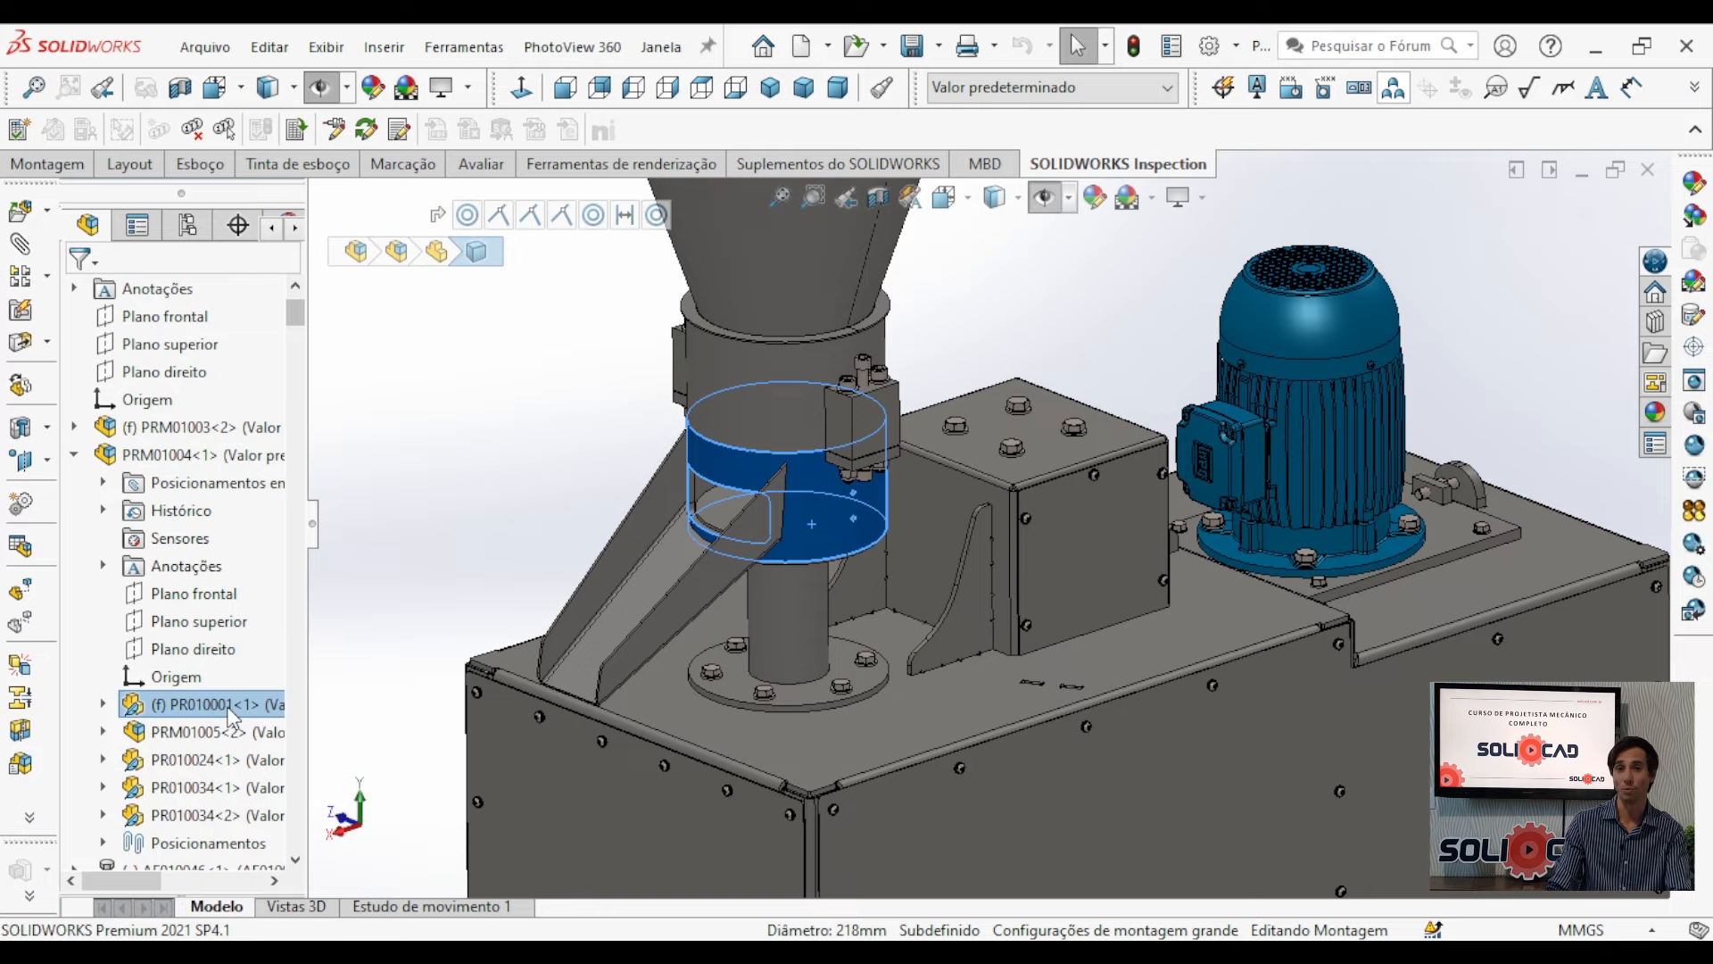
pyautogui.scroll(5, 840, 516)
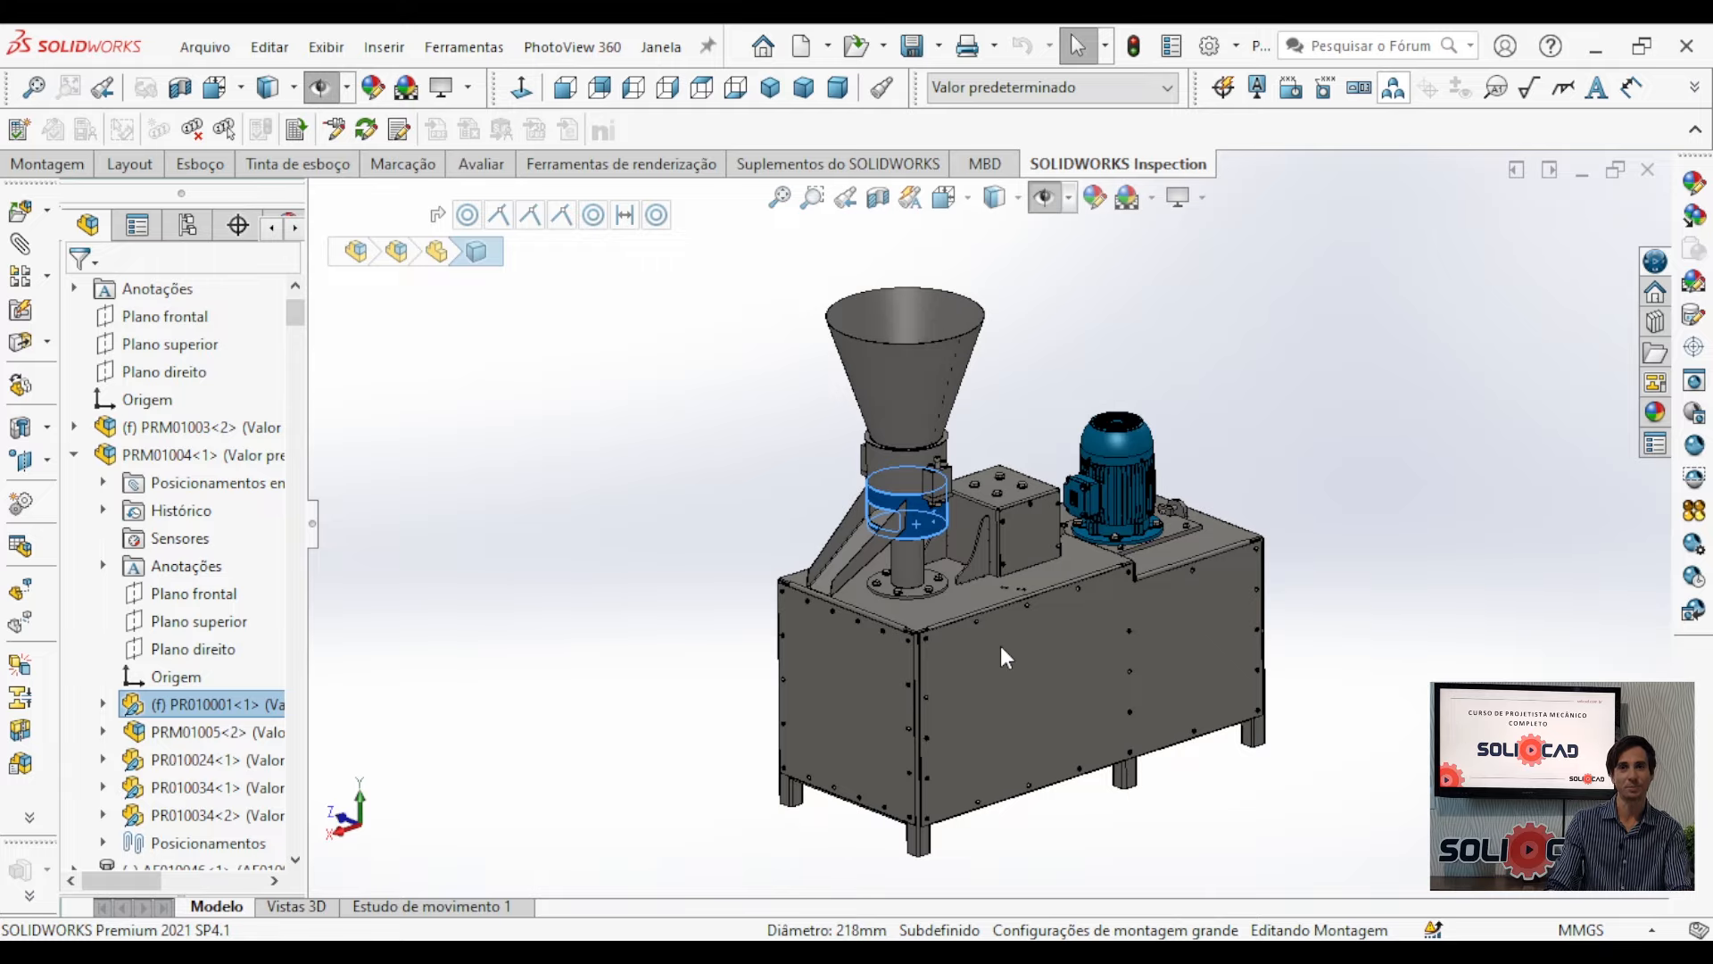
pyautogui.click(1317, 326)
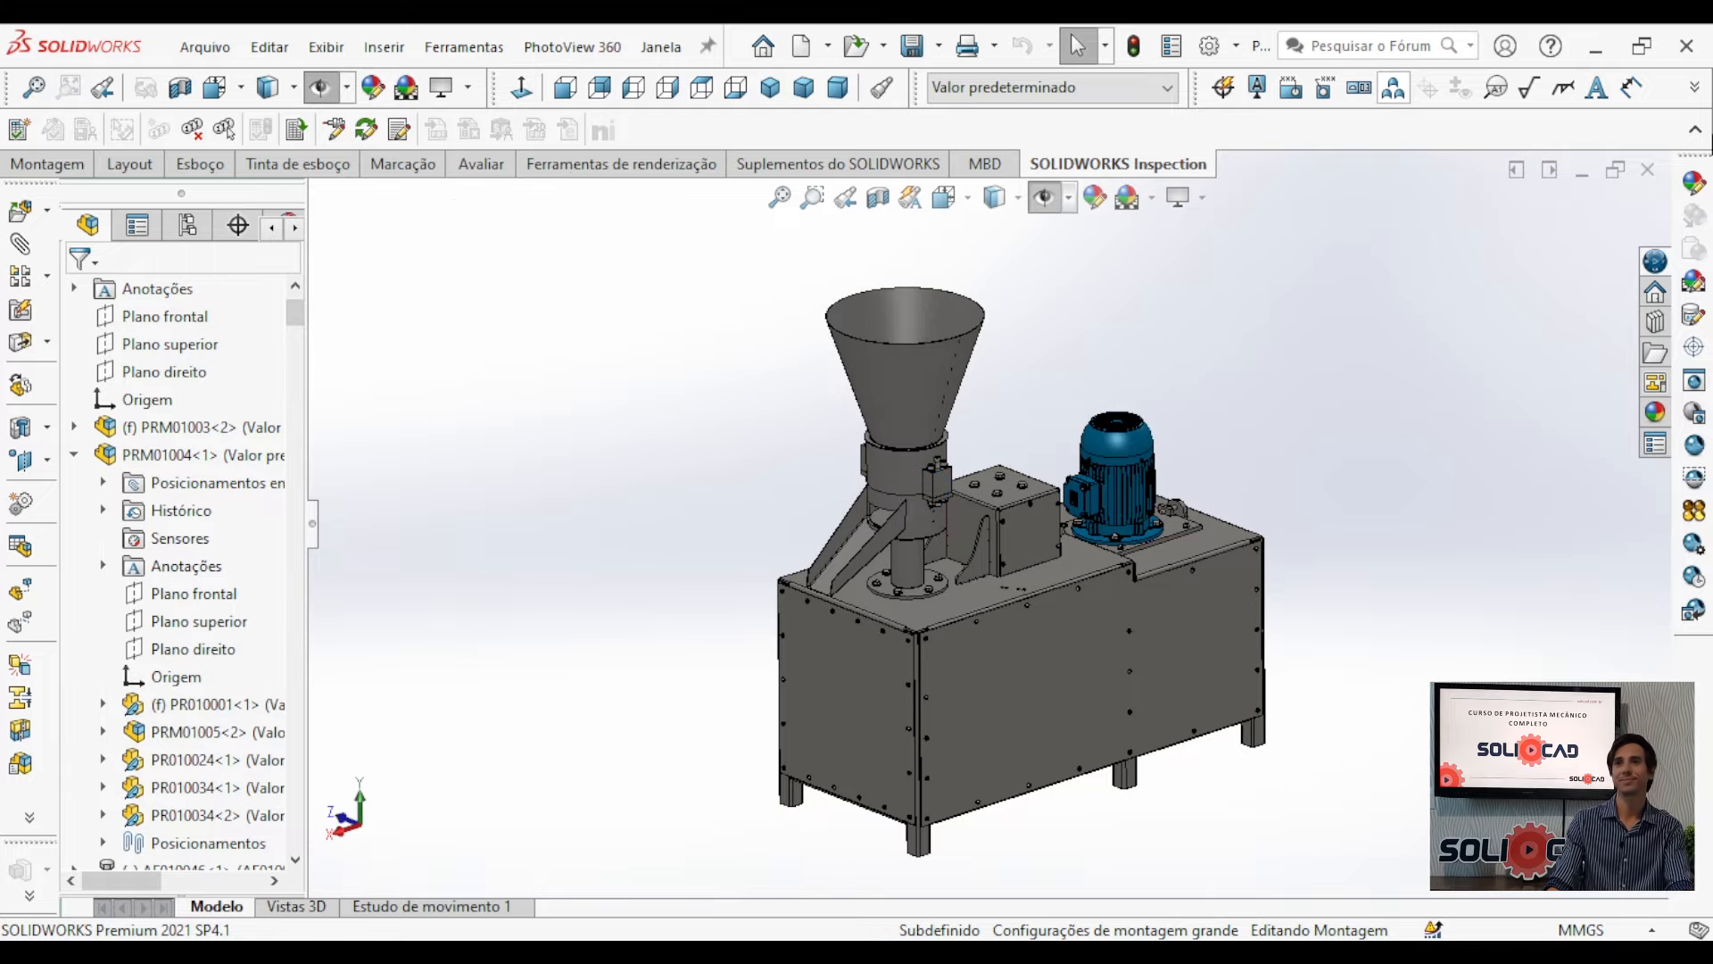
# Close the assembly and create a new part from the Peça template in SOLICAD-TEMPLATES, declining to restore the CAM data.
pyautogui.click(1648, 169)
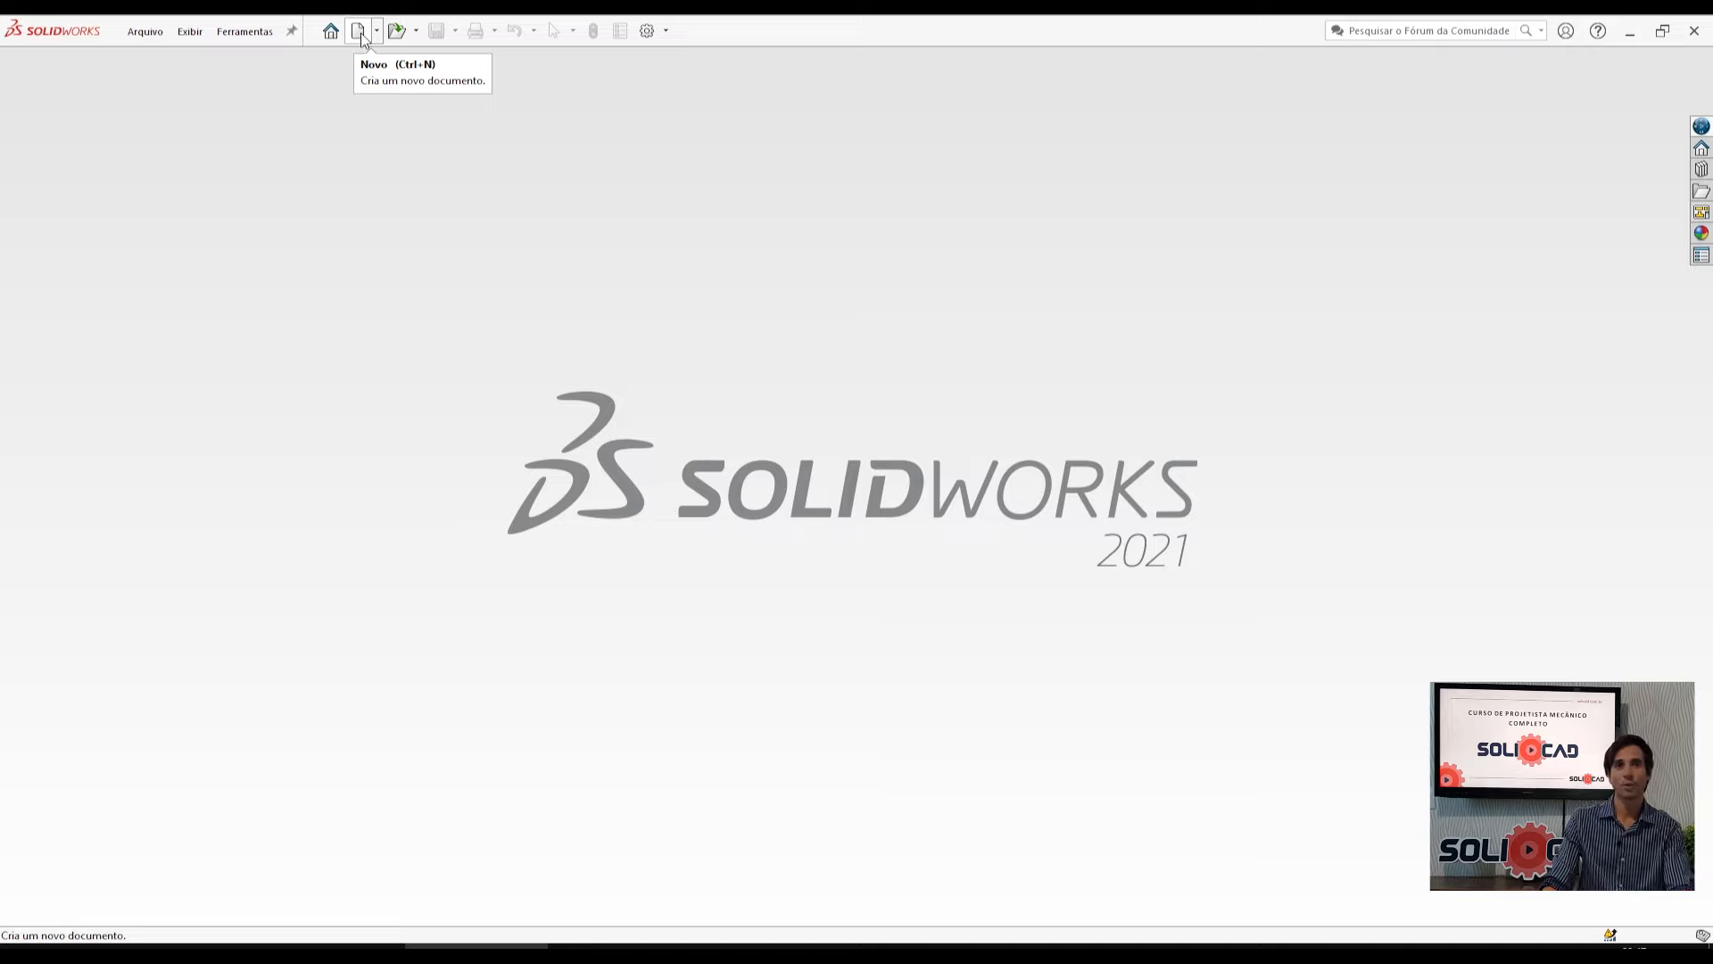
pyautogui.click(148, 34)
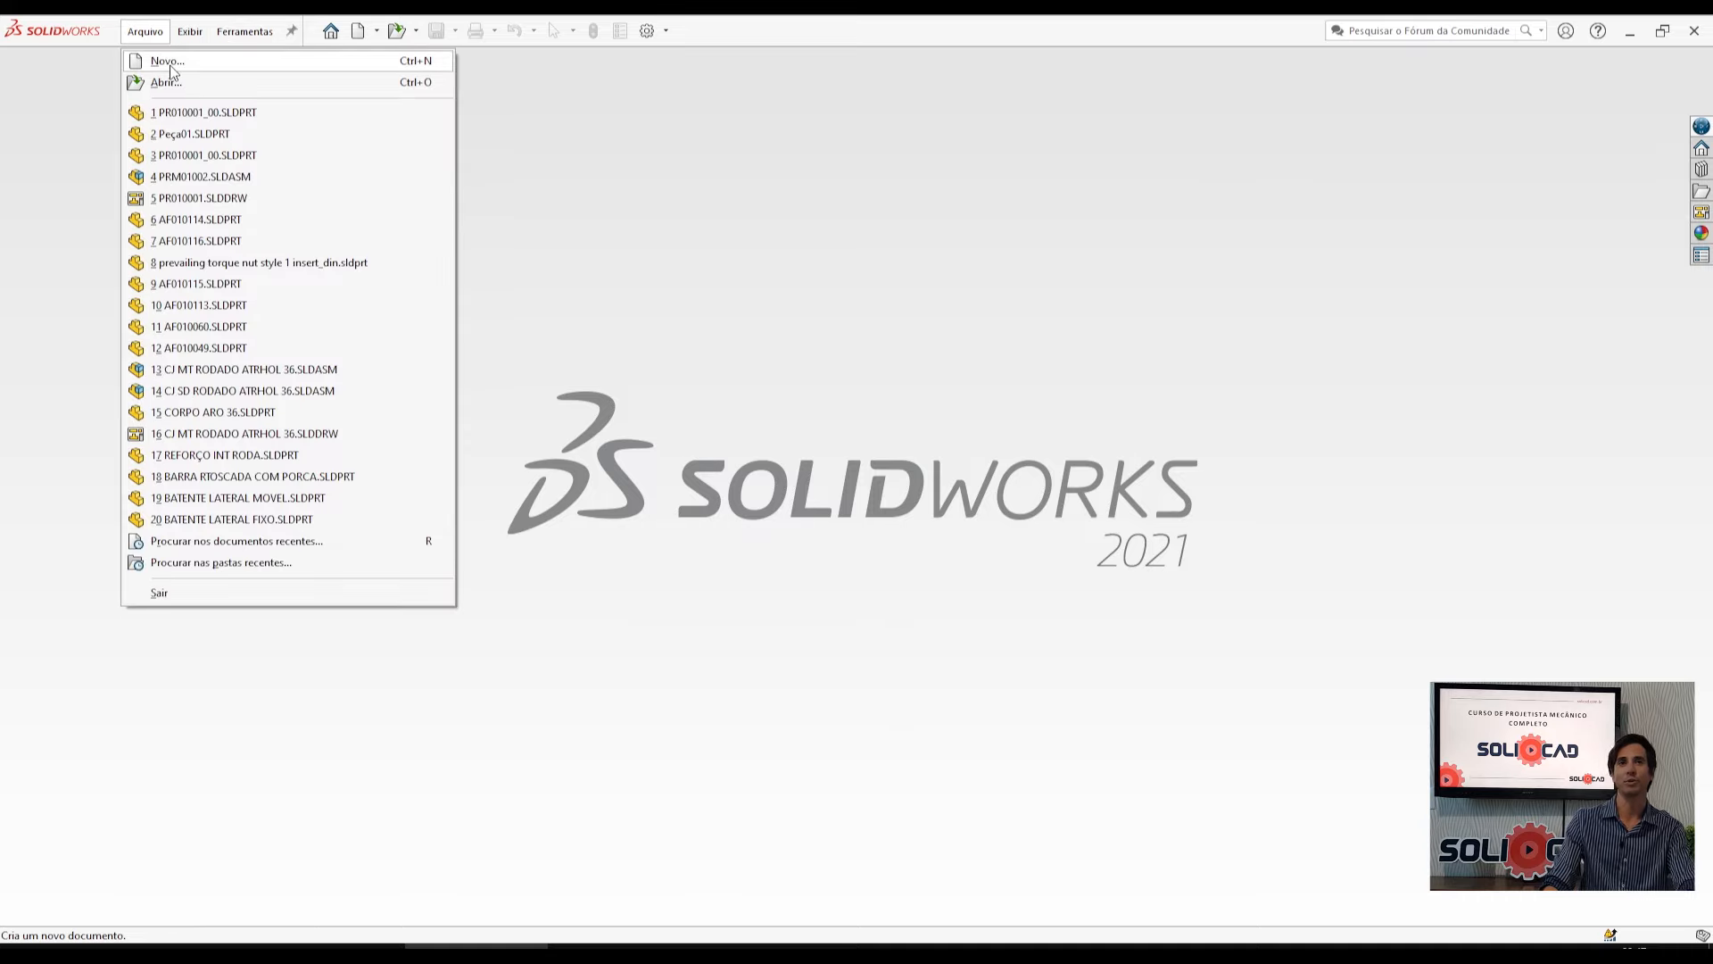
pyautogui.click(171, 64)
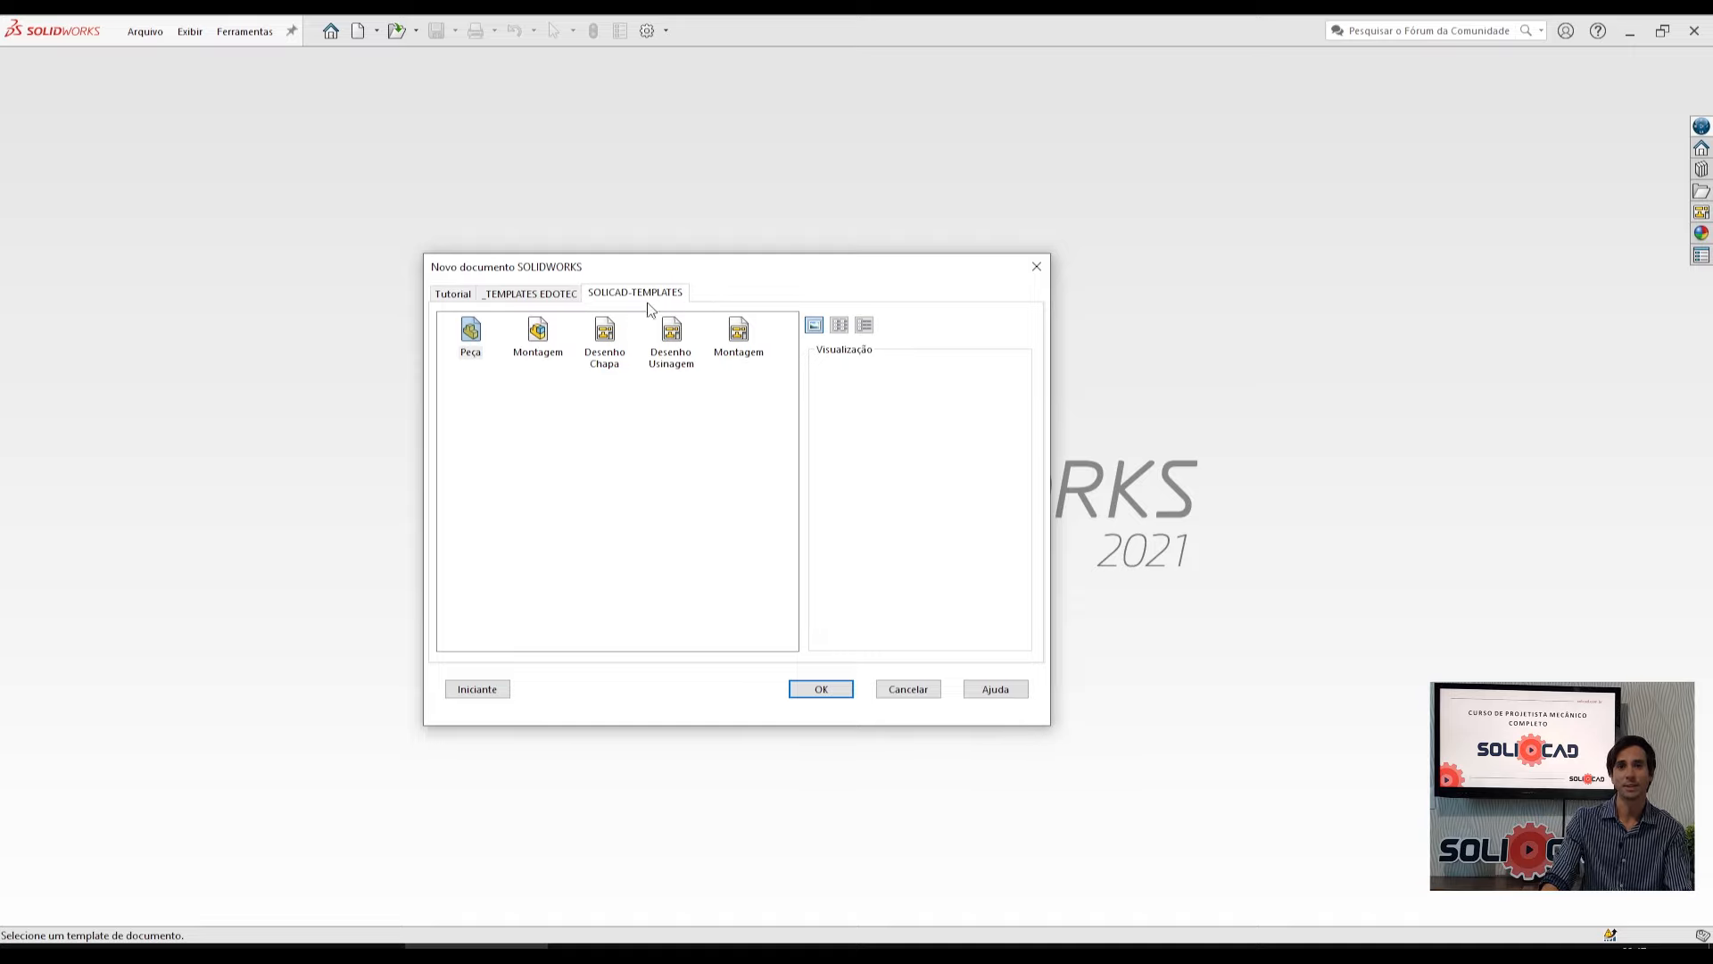
pyautogui.click(470, 337)
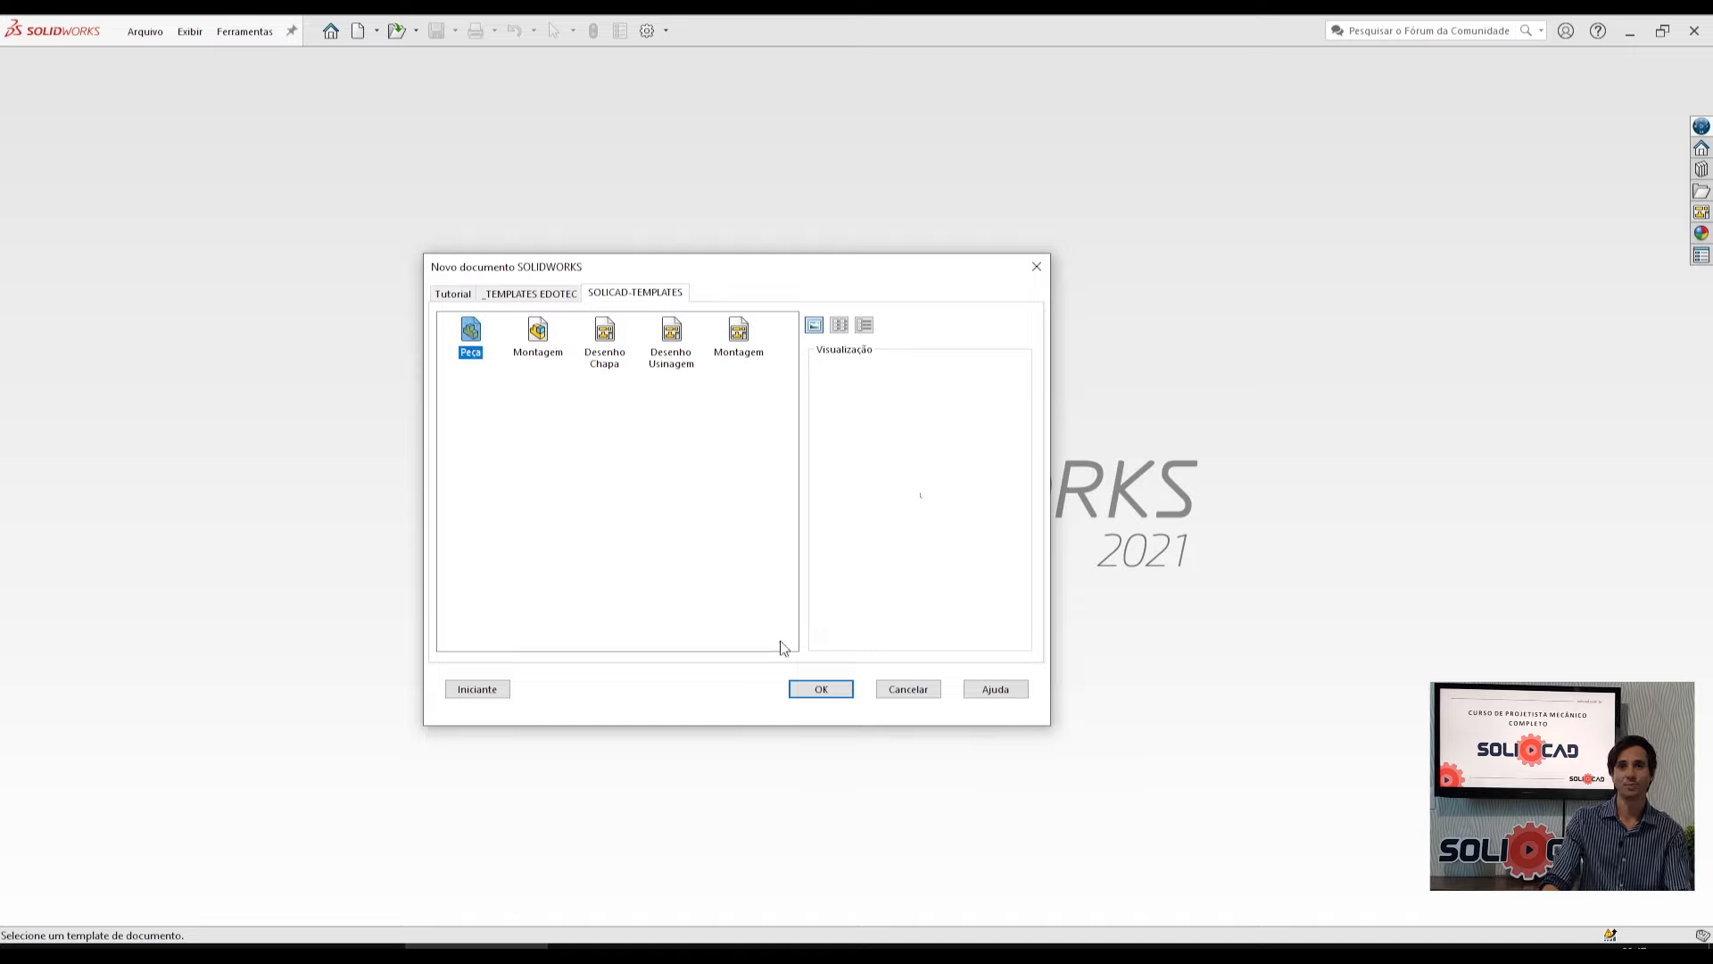
pyautogui.click(823, 691)
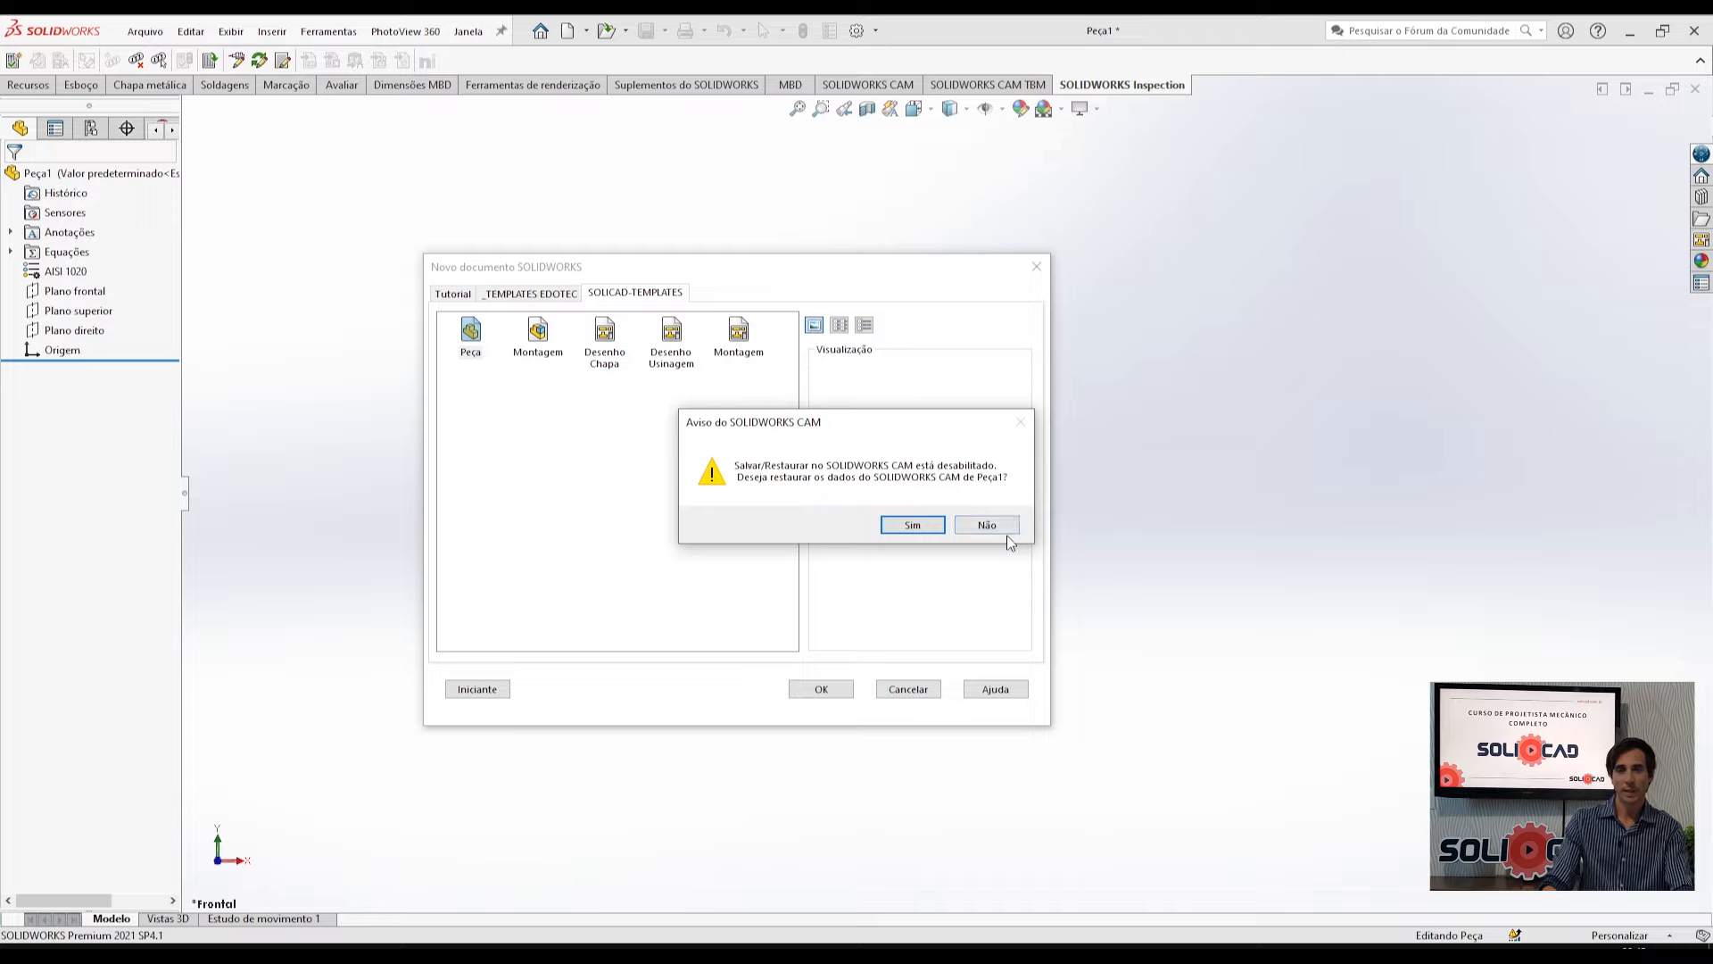
pyautogui.click(988, 527)
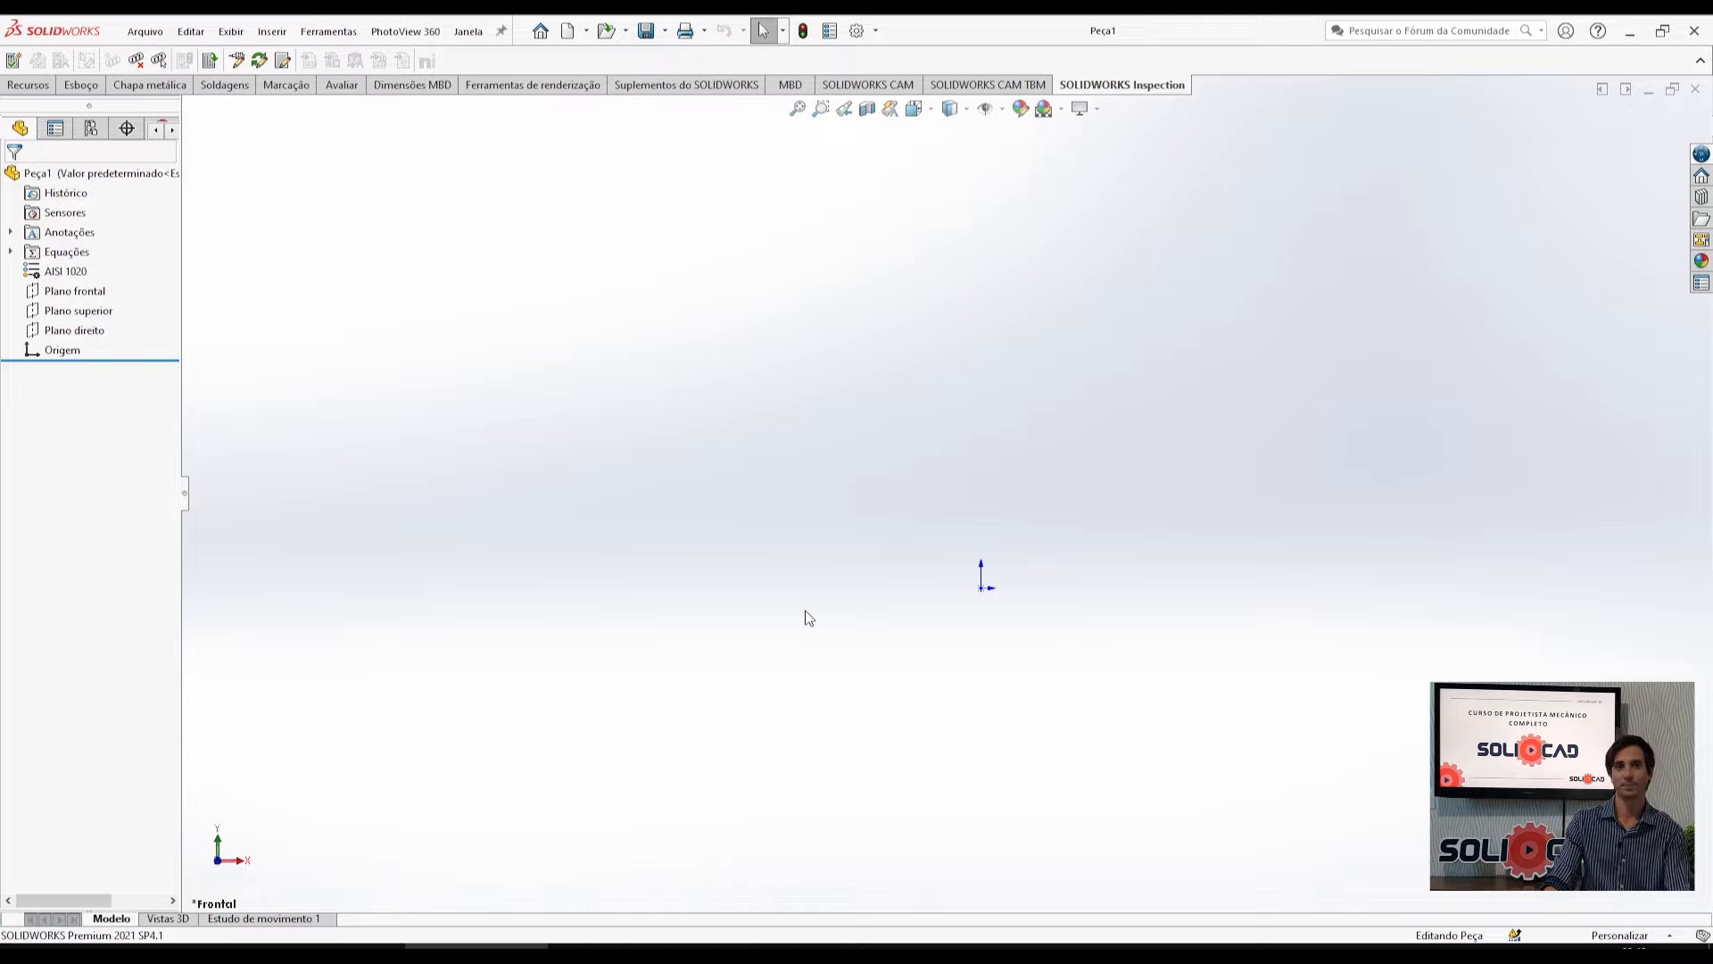
# Start a new sketch on the top plane (Plano superior) of the new part.
pyautogui.click(95, 315)
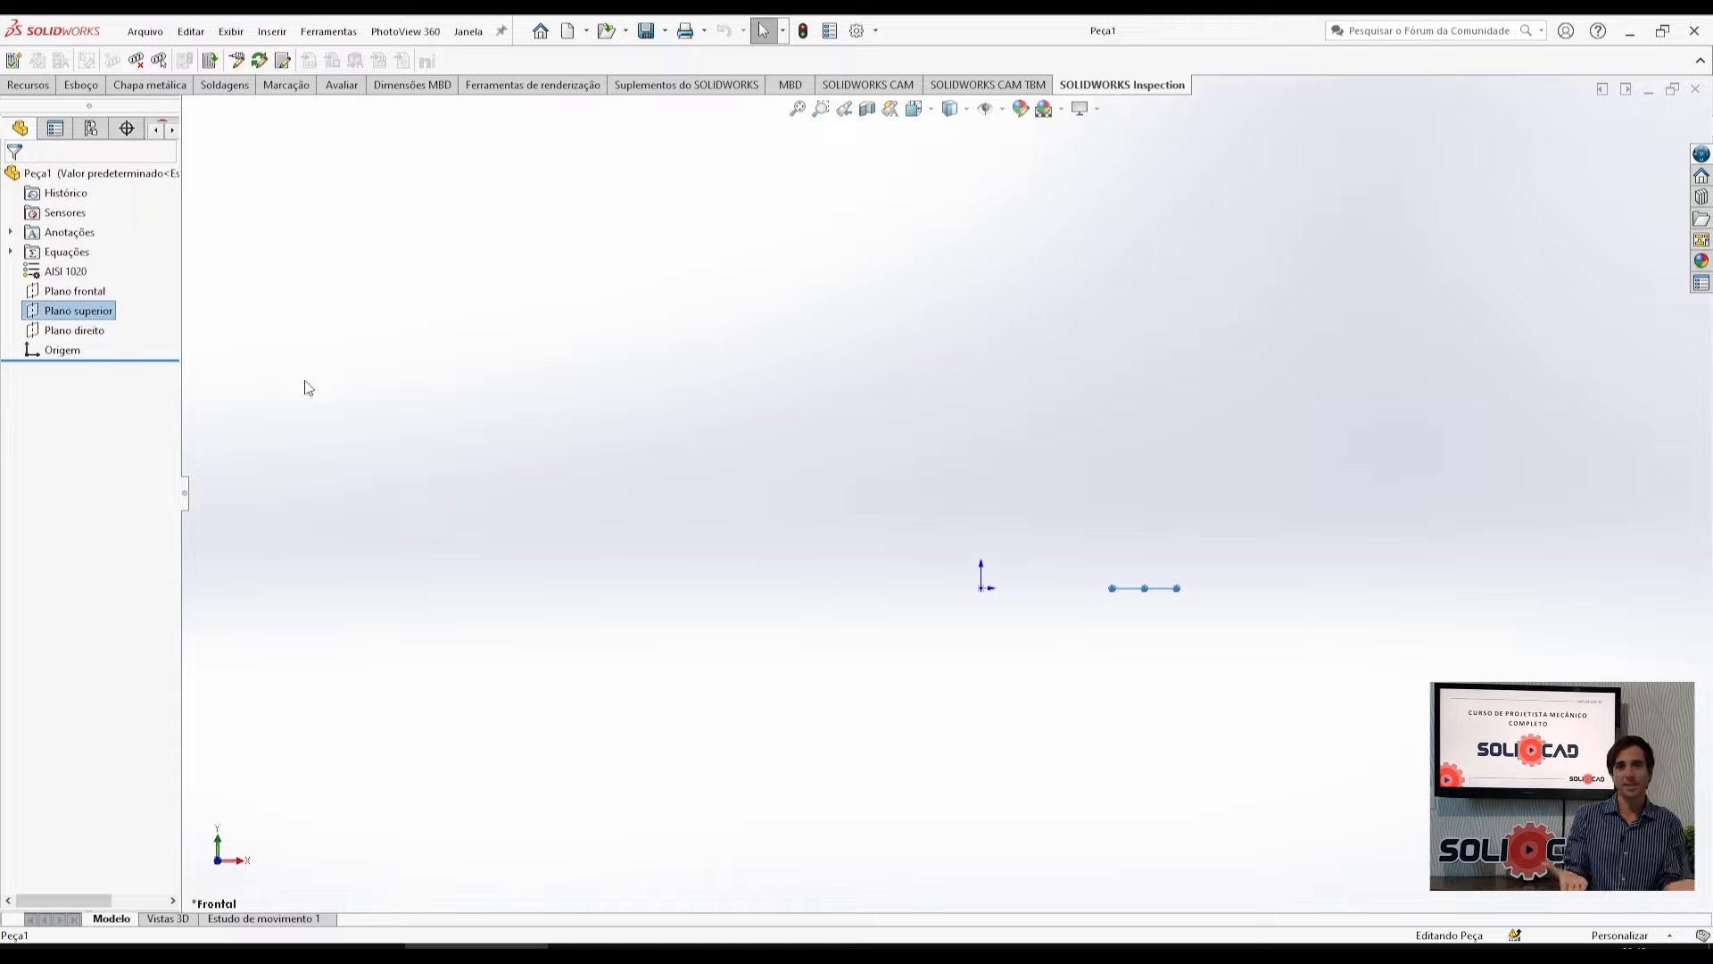
pyautogui.moveTo(1045, 478); pyautogui.dragTo(985, 629, button='middle')
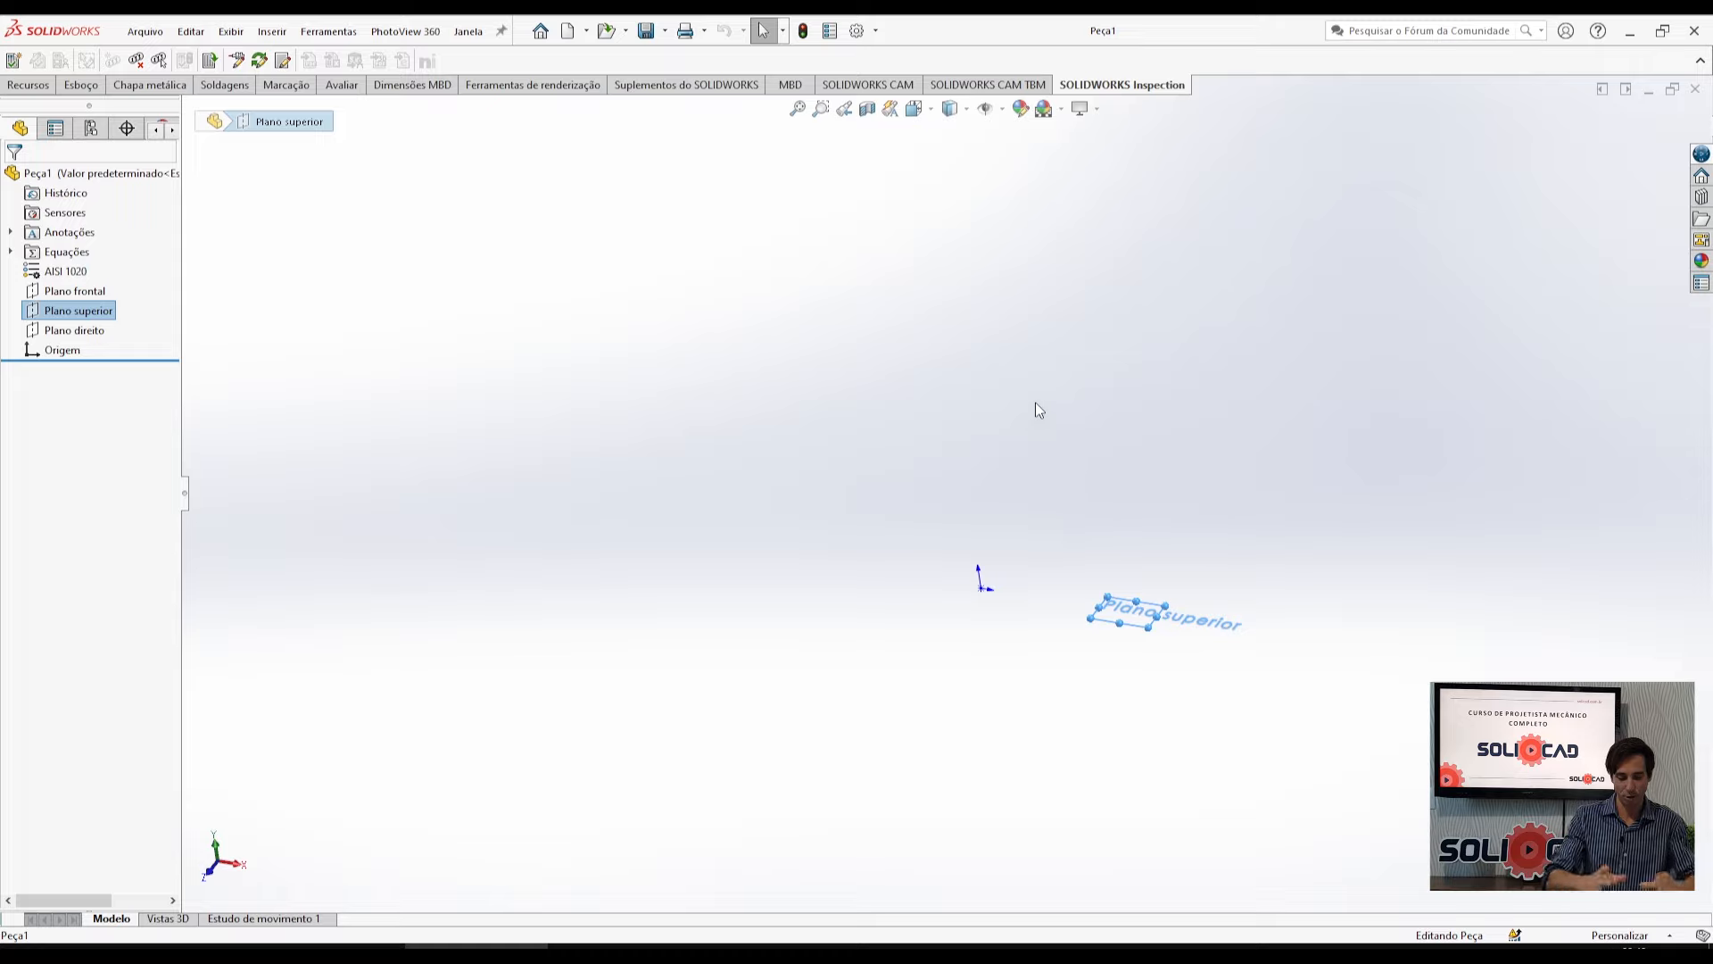
pyautogui.click(80, 292)
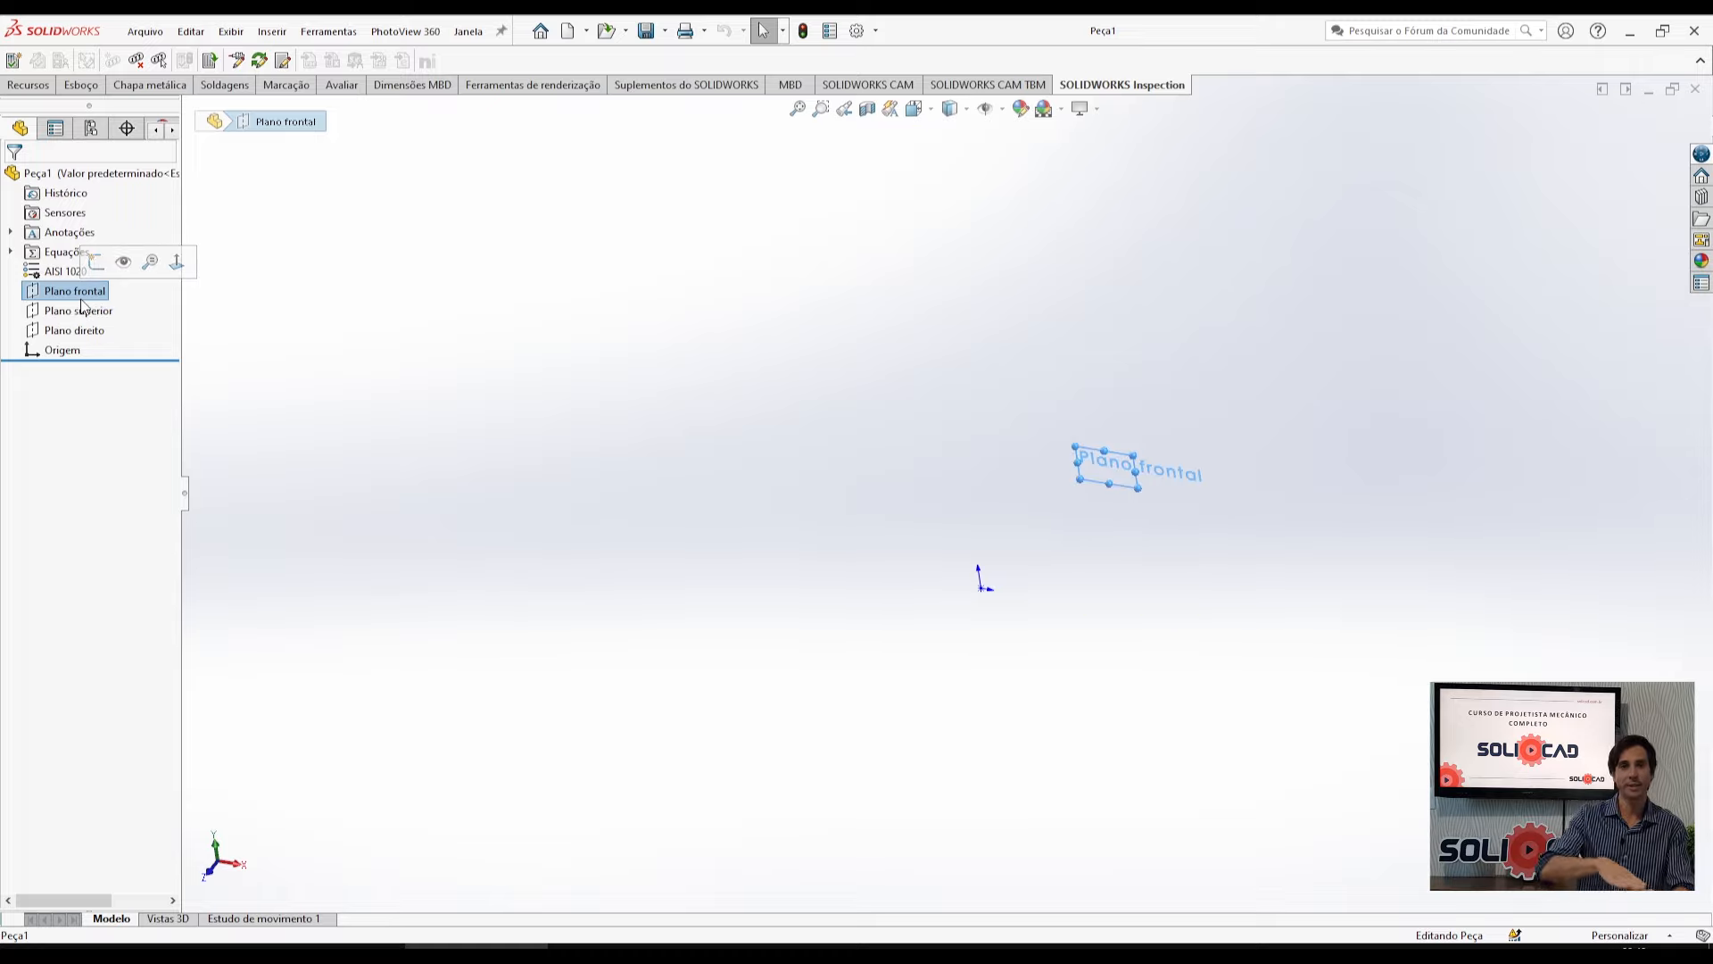
pyautogui.click(82, 311)
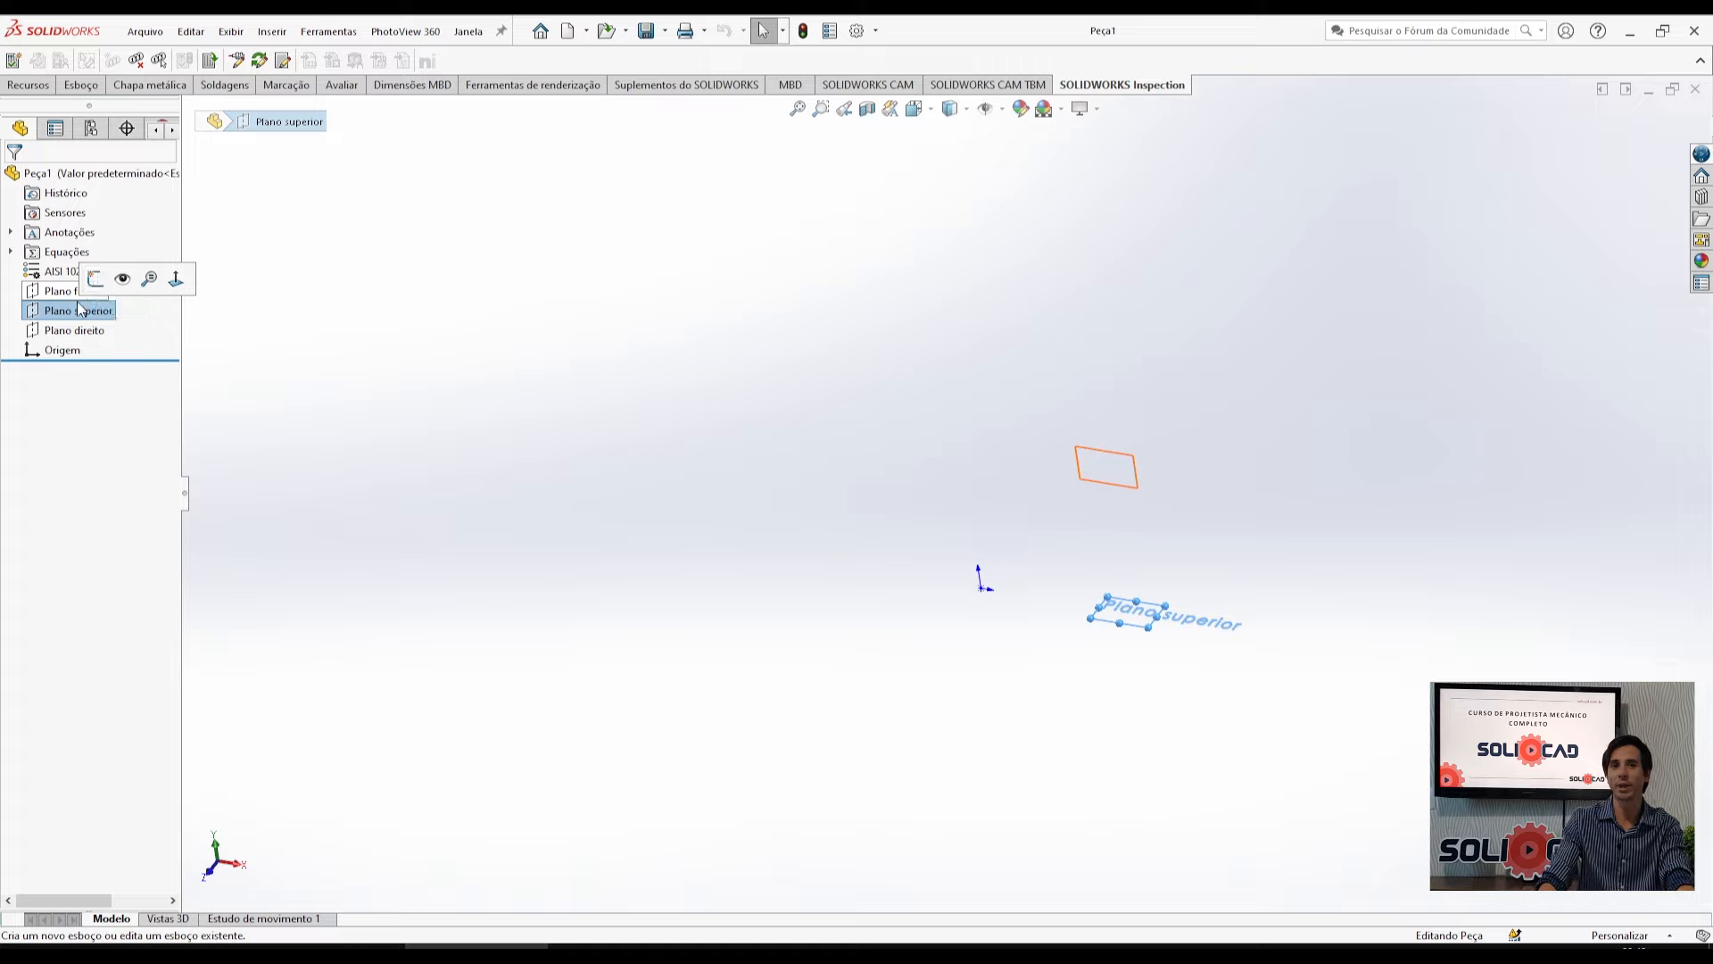
pyautogui.rightClick(76, 312)
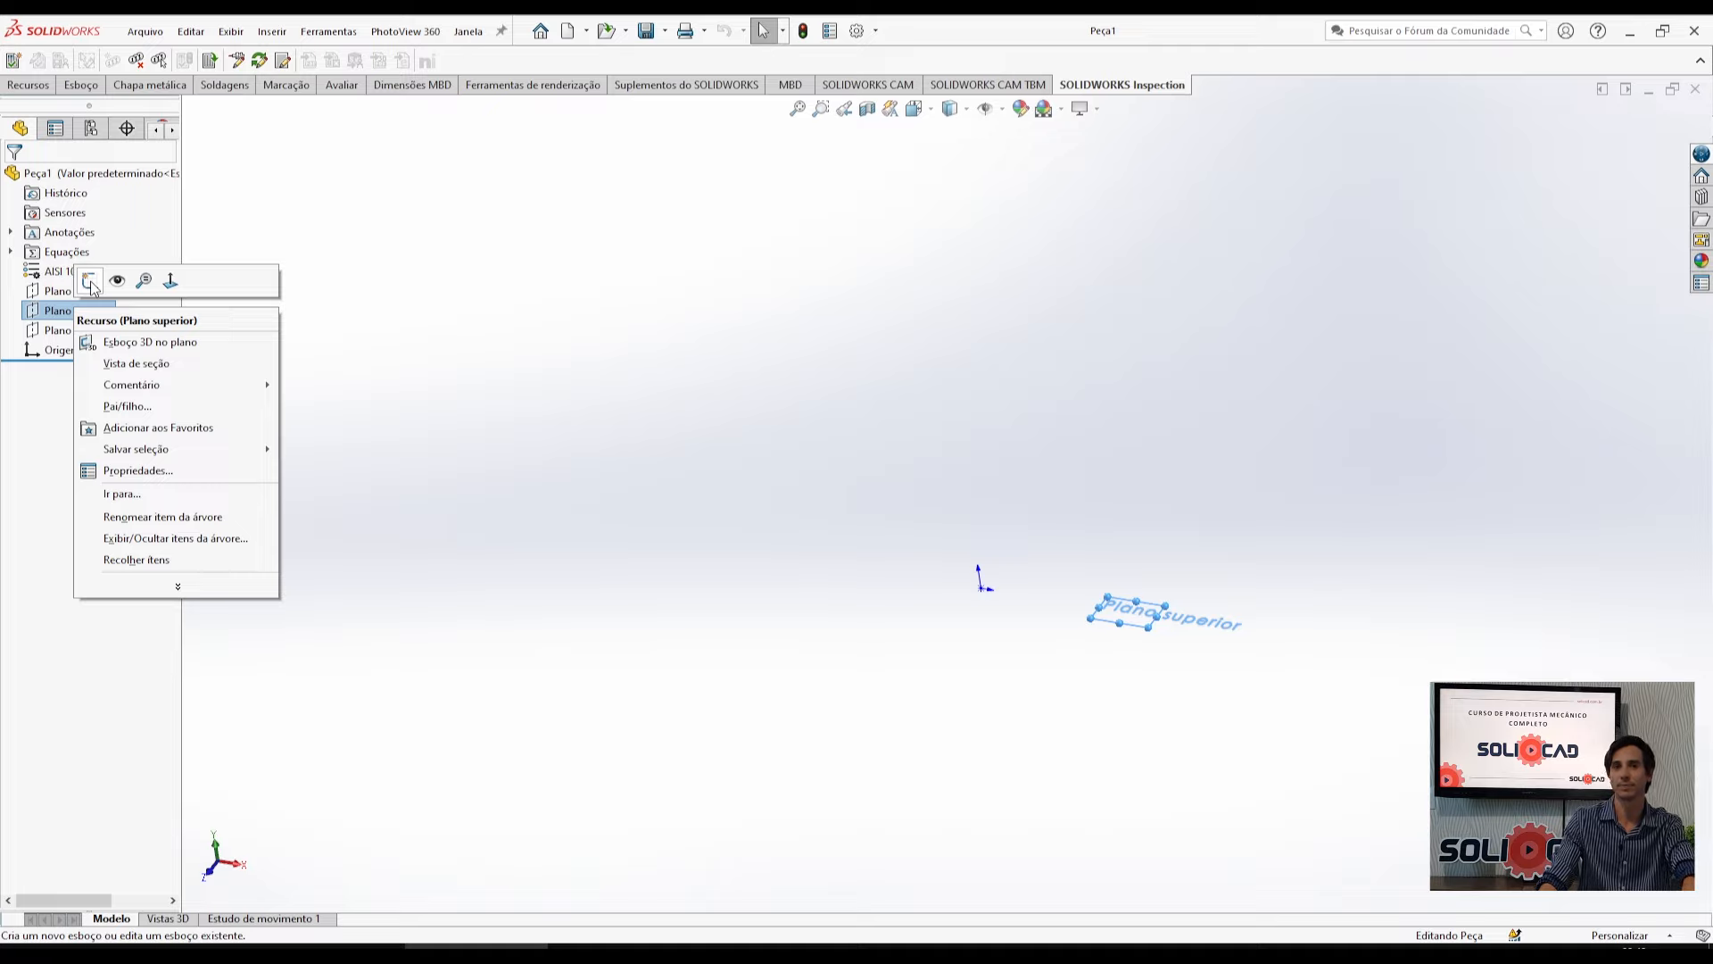
pyautogui.click(91, 282)
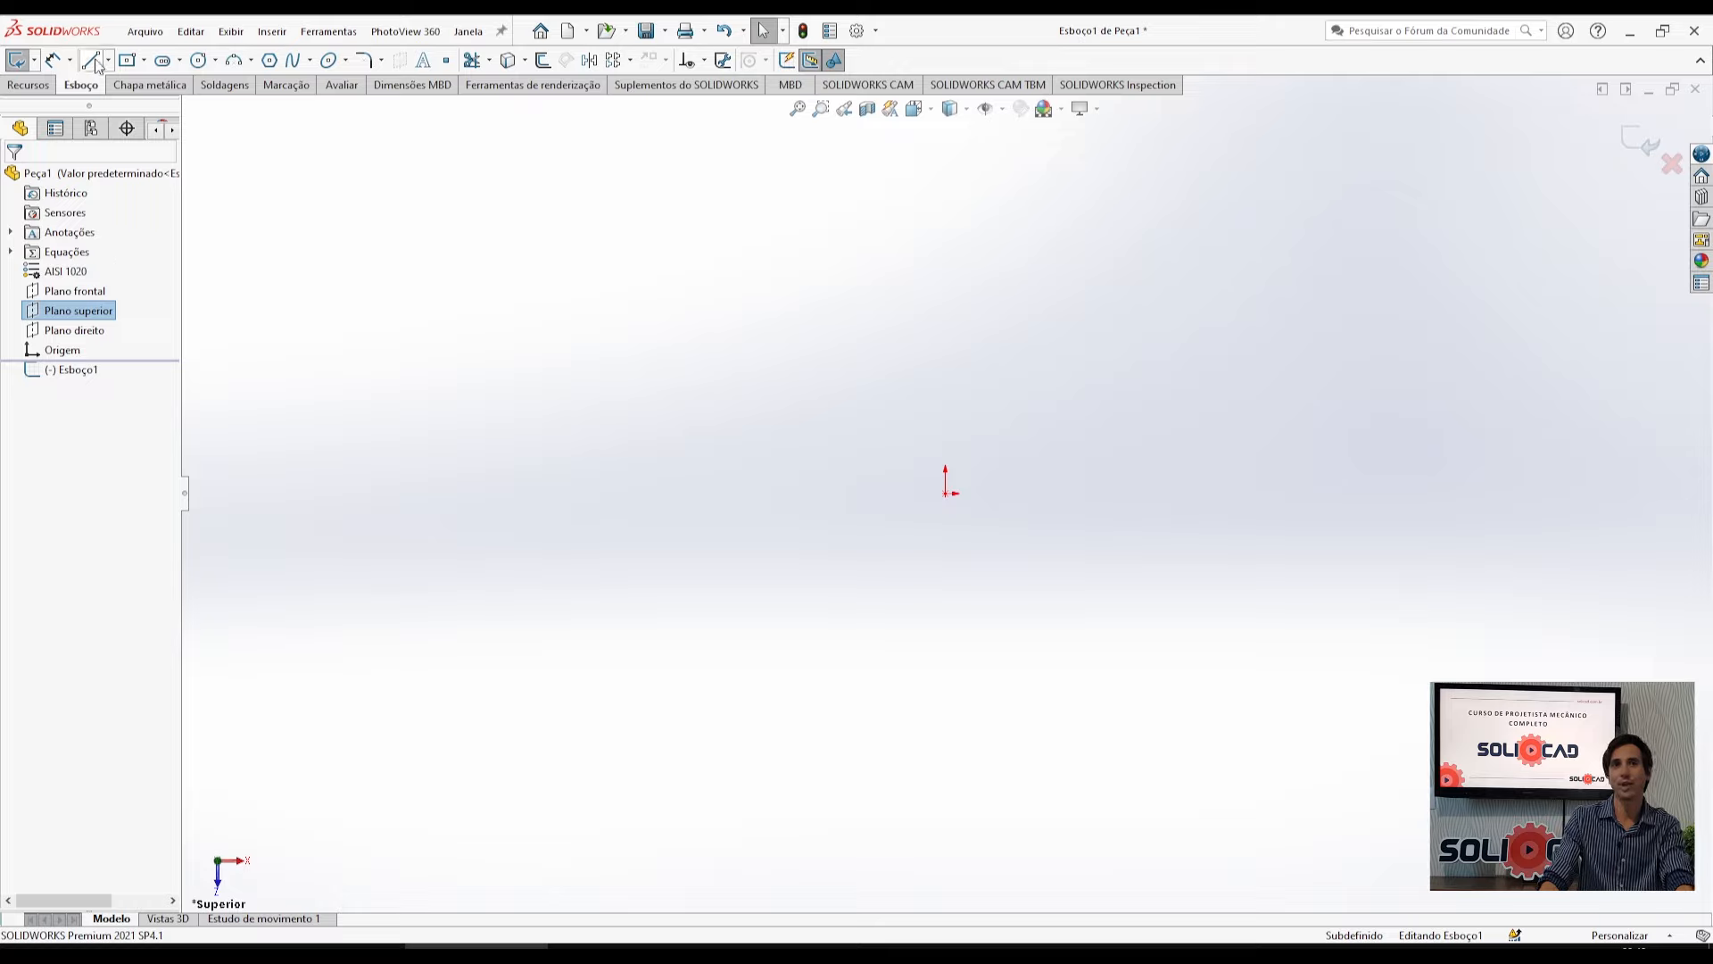
pyautogui.click(198, 61)
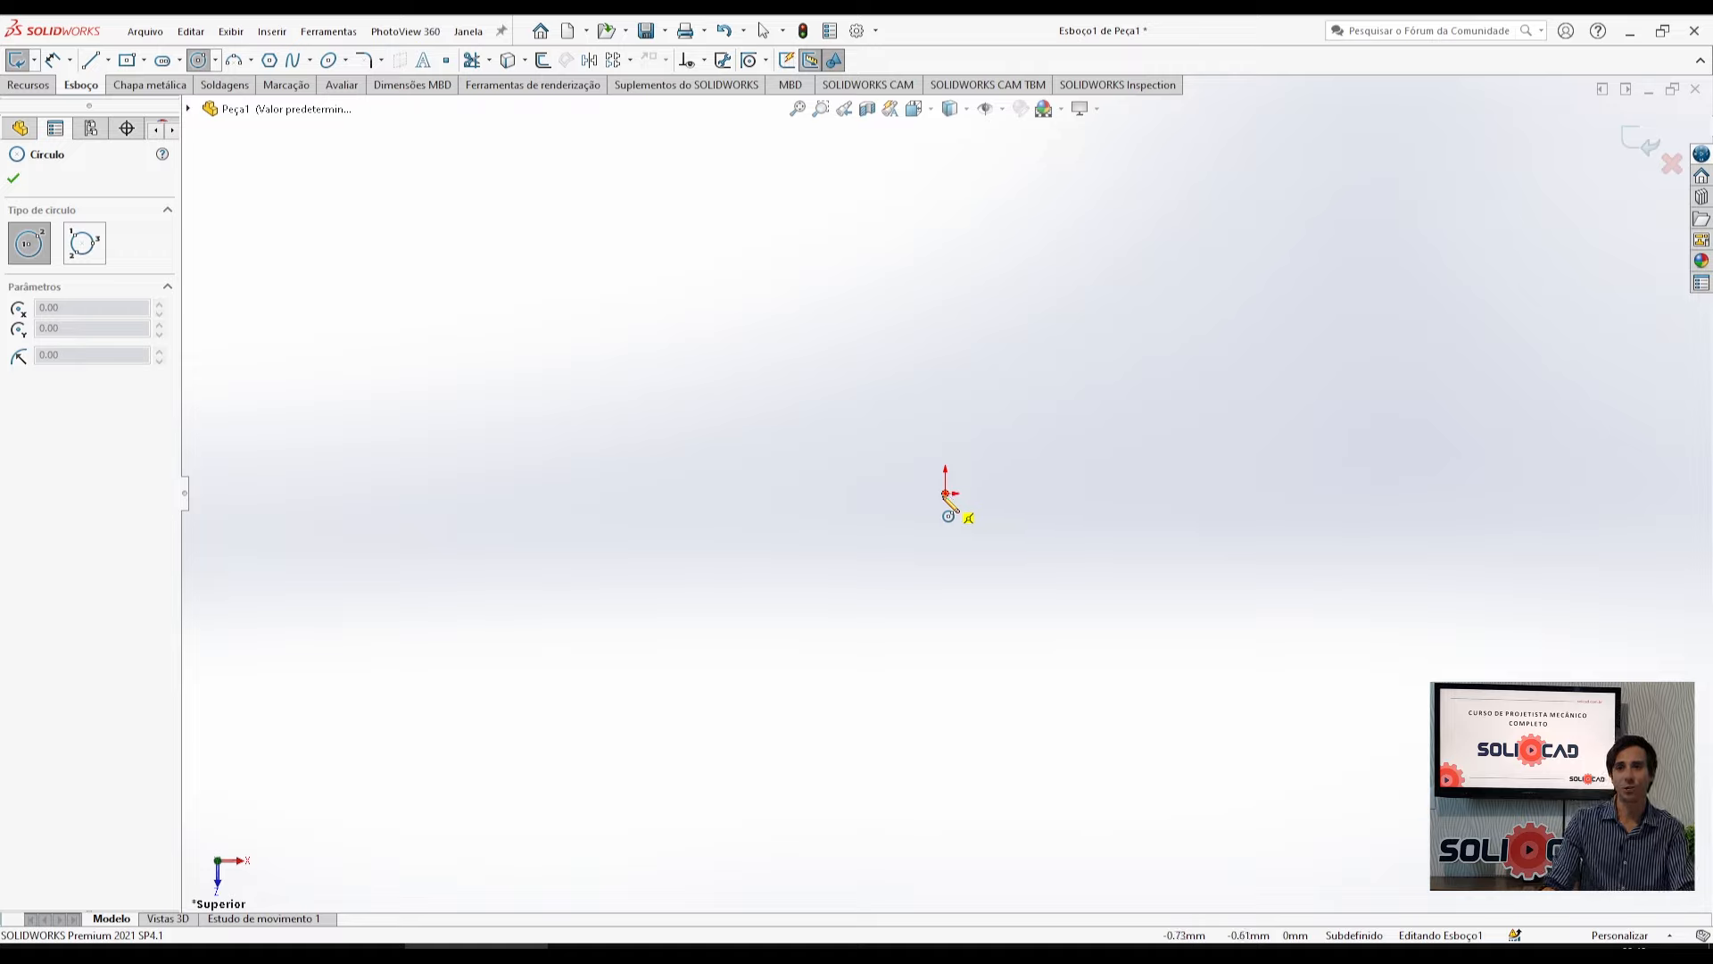
pyautogui.click(945, 494)
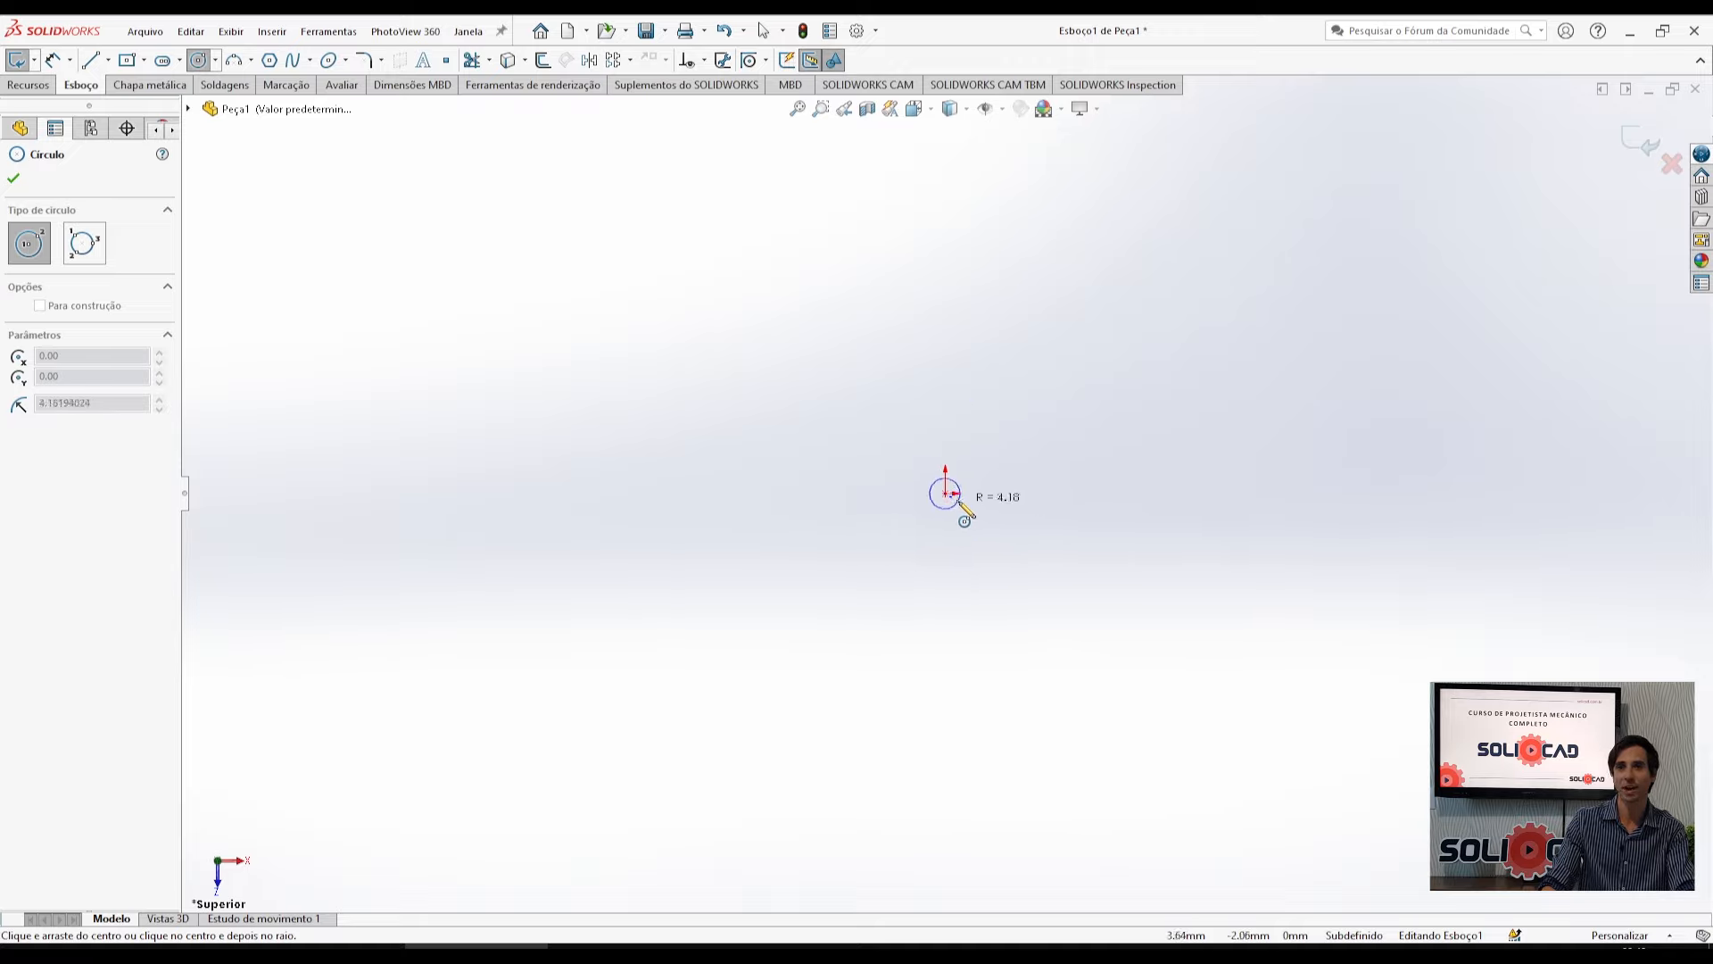
pyautogui.press('Escape')
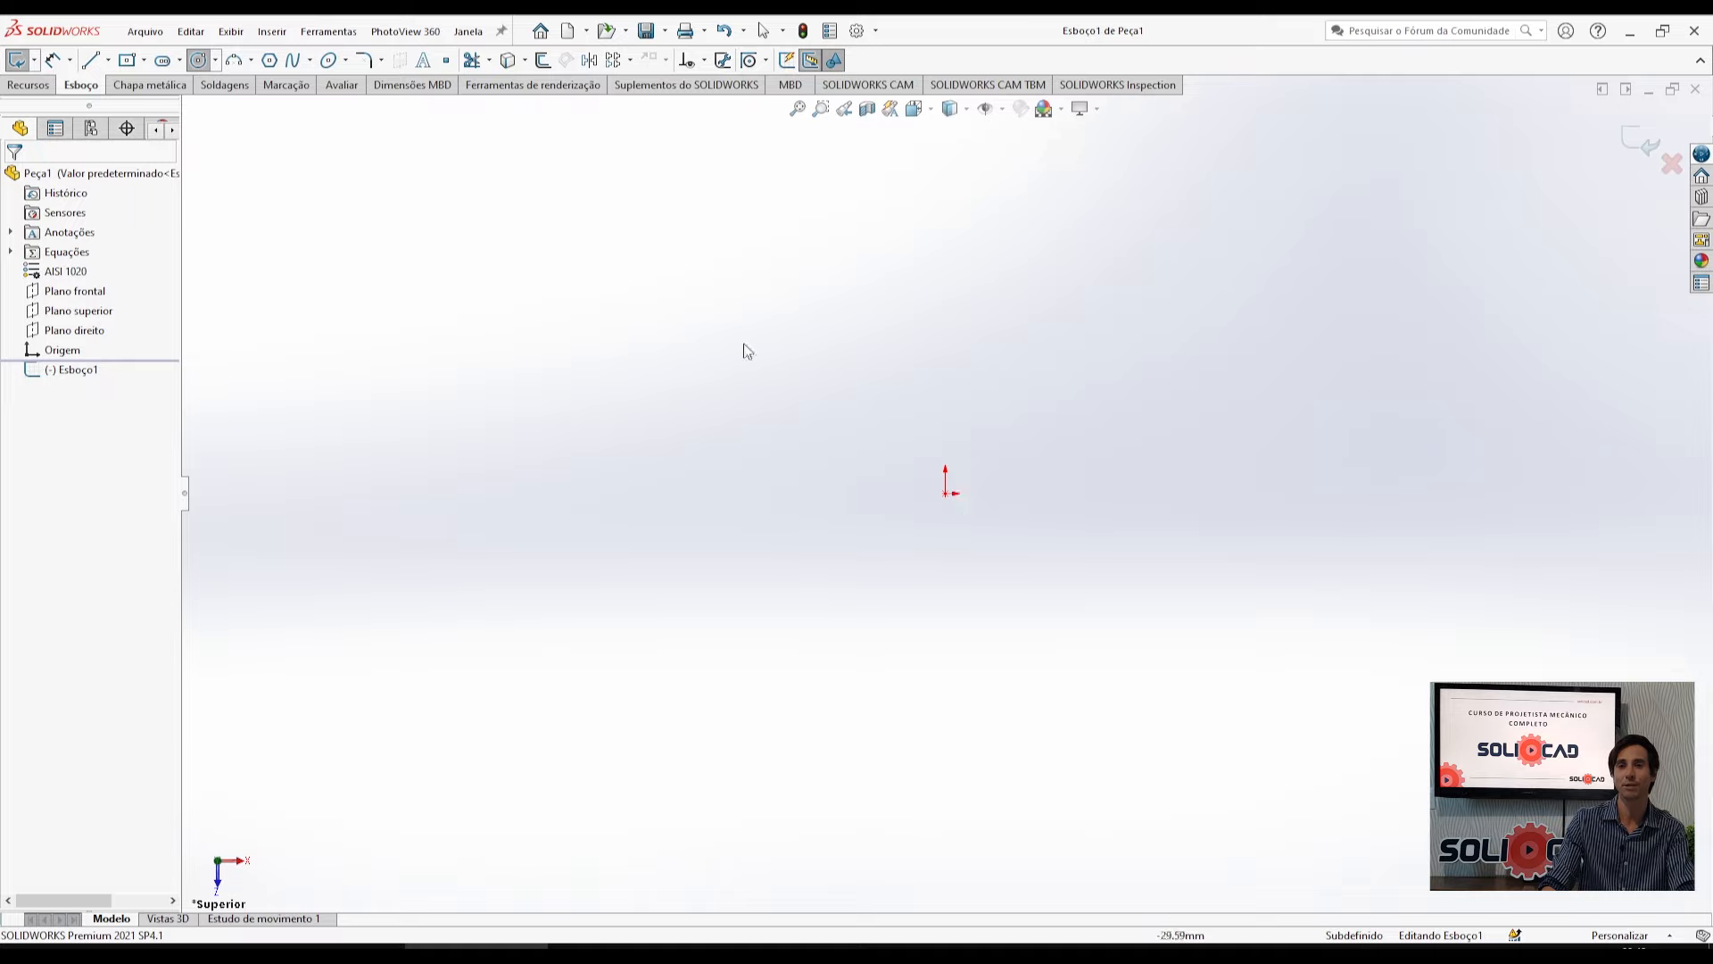
# Sketch two concentric circles centred on the origin, with radii of about 82.5 mm and 105.4 mm.
pyautogui.click(198, 61)
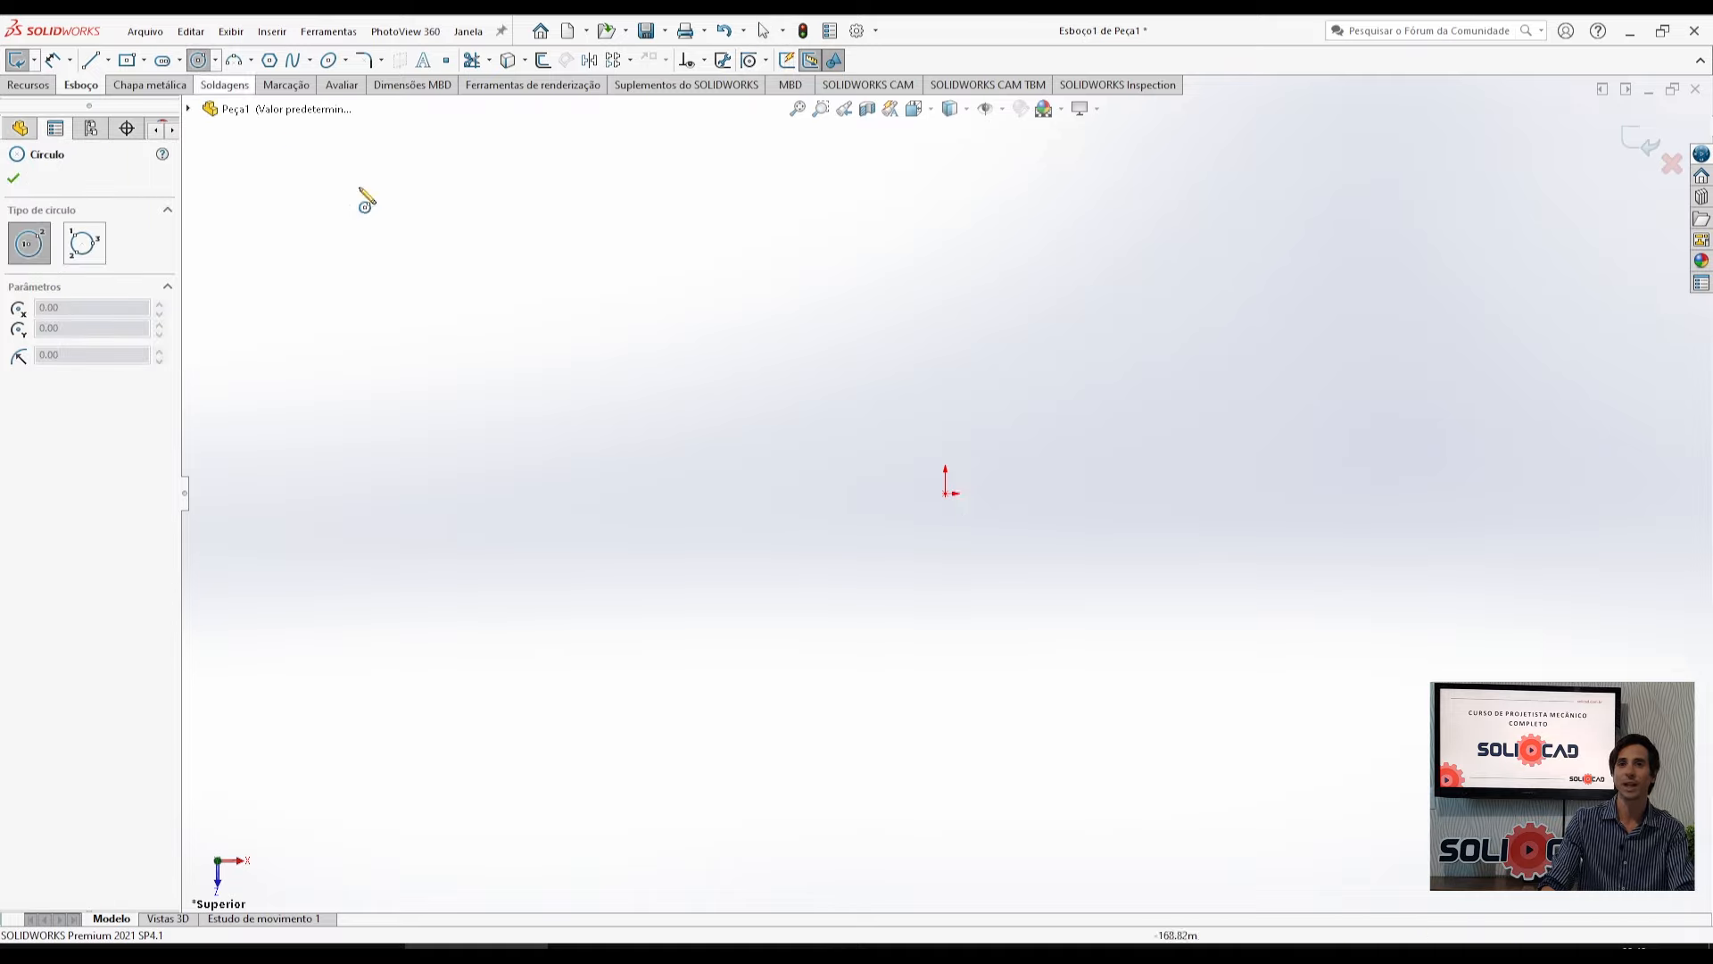
pyautogui.click(947, 493)
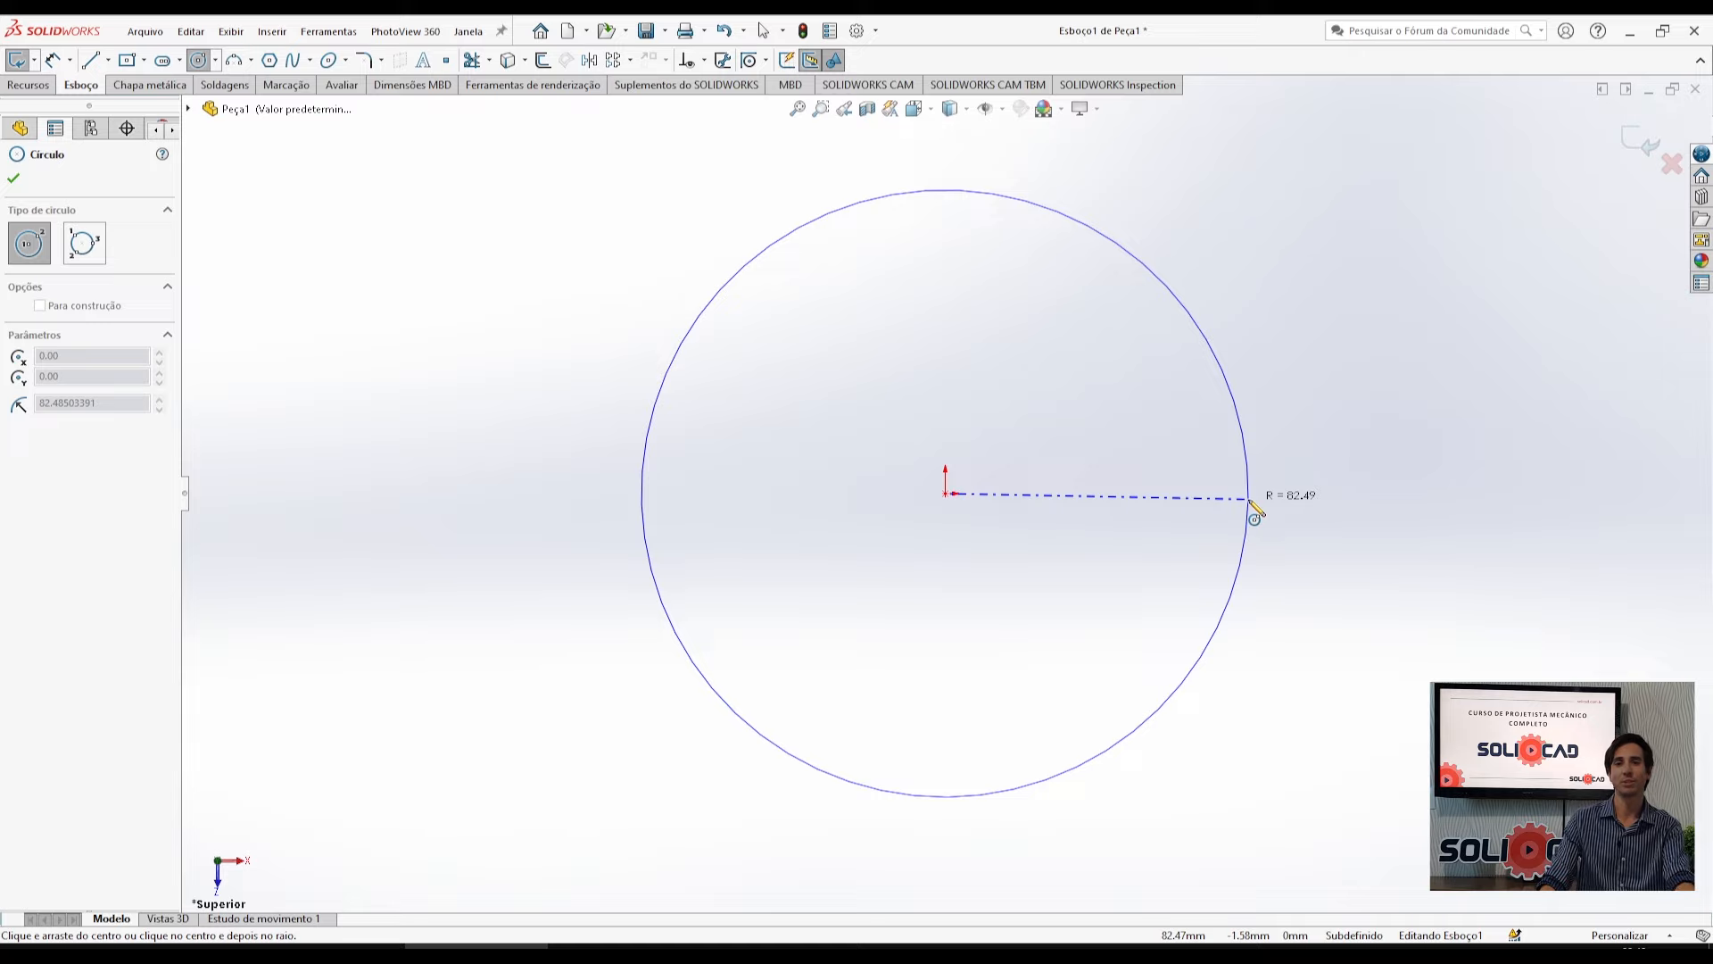
pyautogui.click(1250, 500)
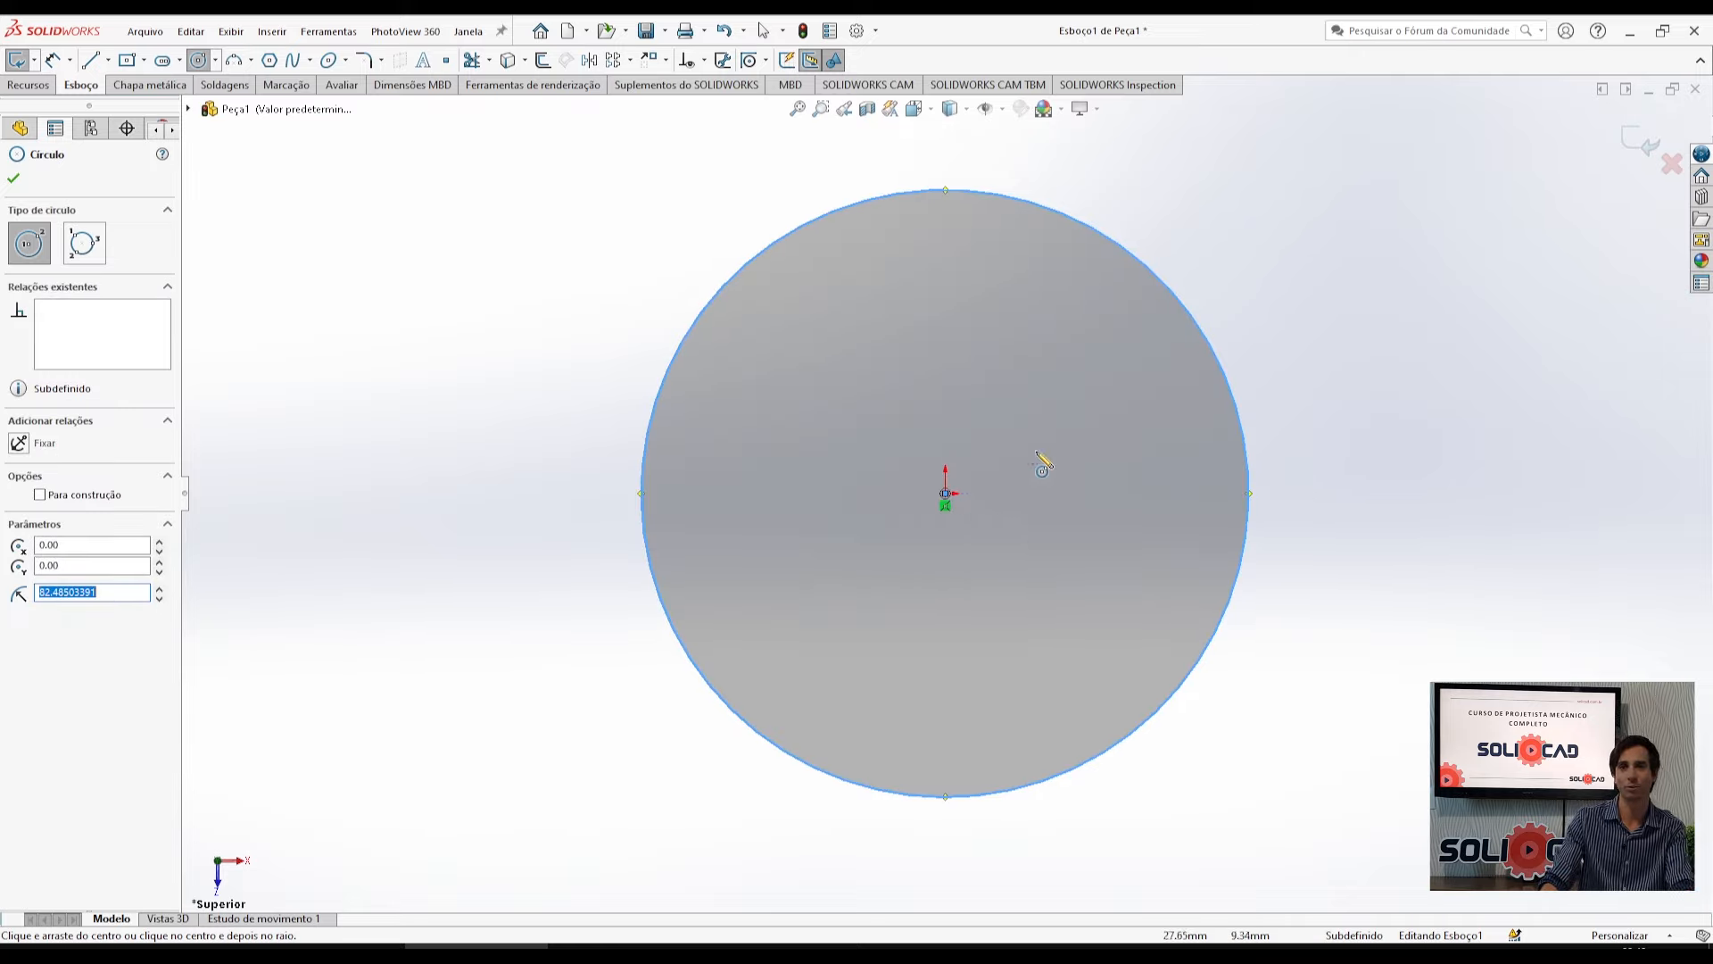
pyautogui.click(946, 493)
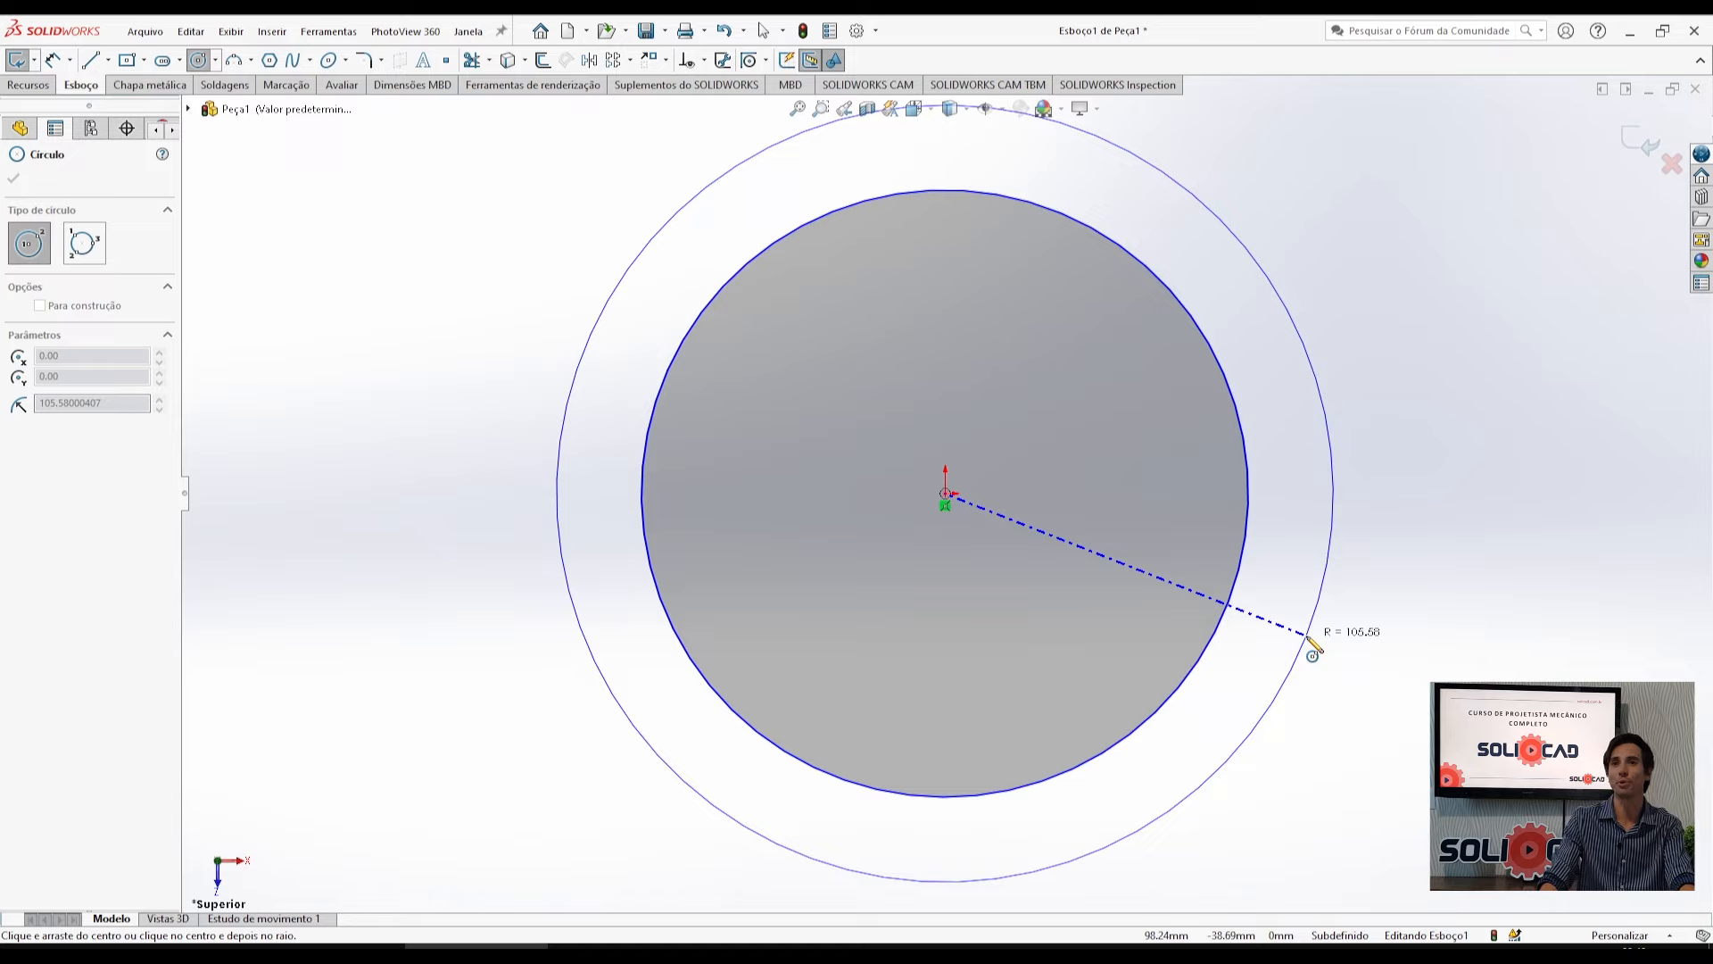
pyautogui.click(1312, 644)
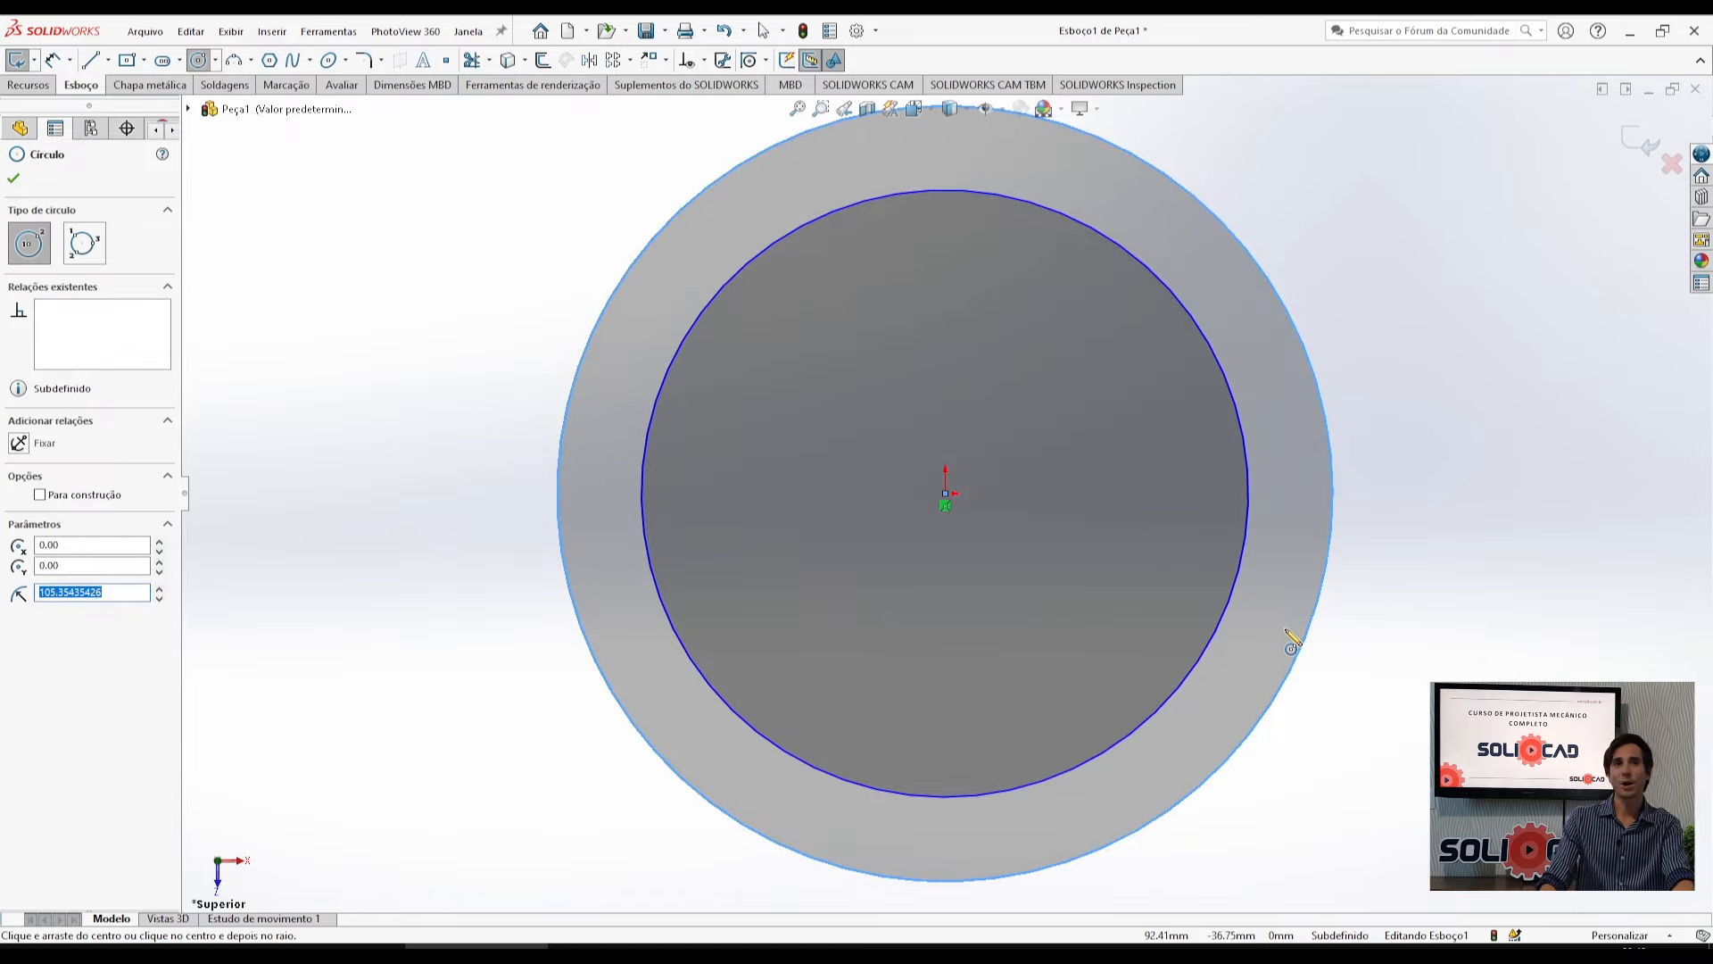
# Dimension the outer circle's diameter as 218 mm.
pyautogui.click(53, 62)
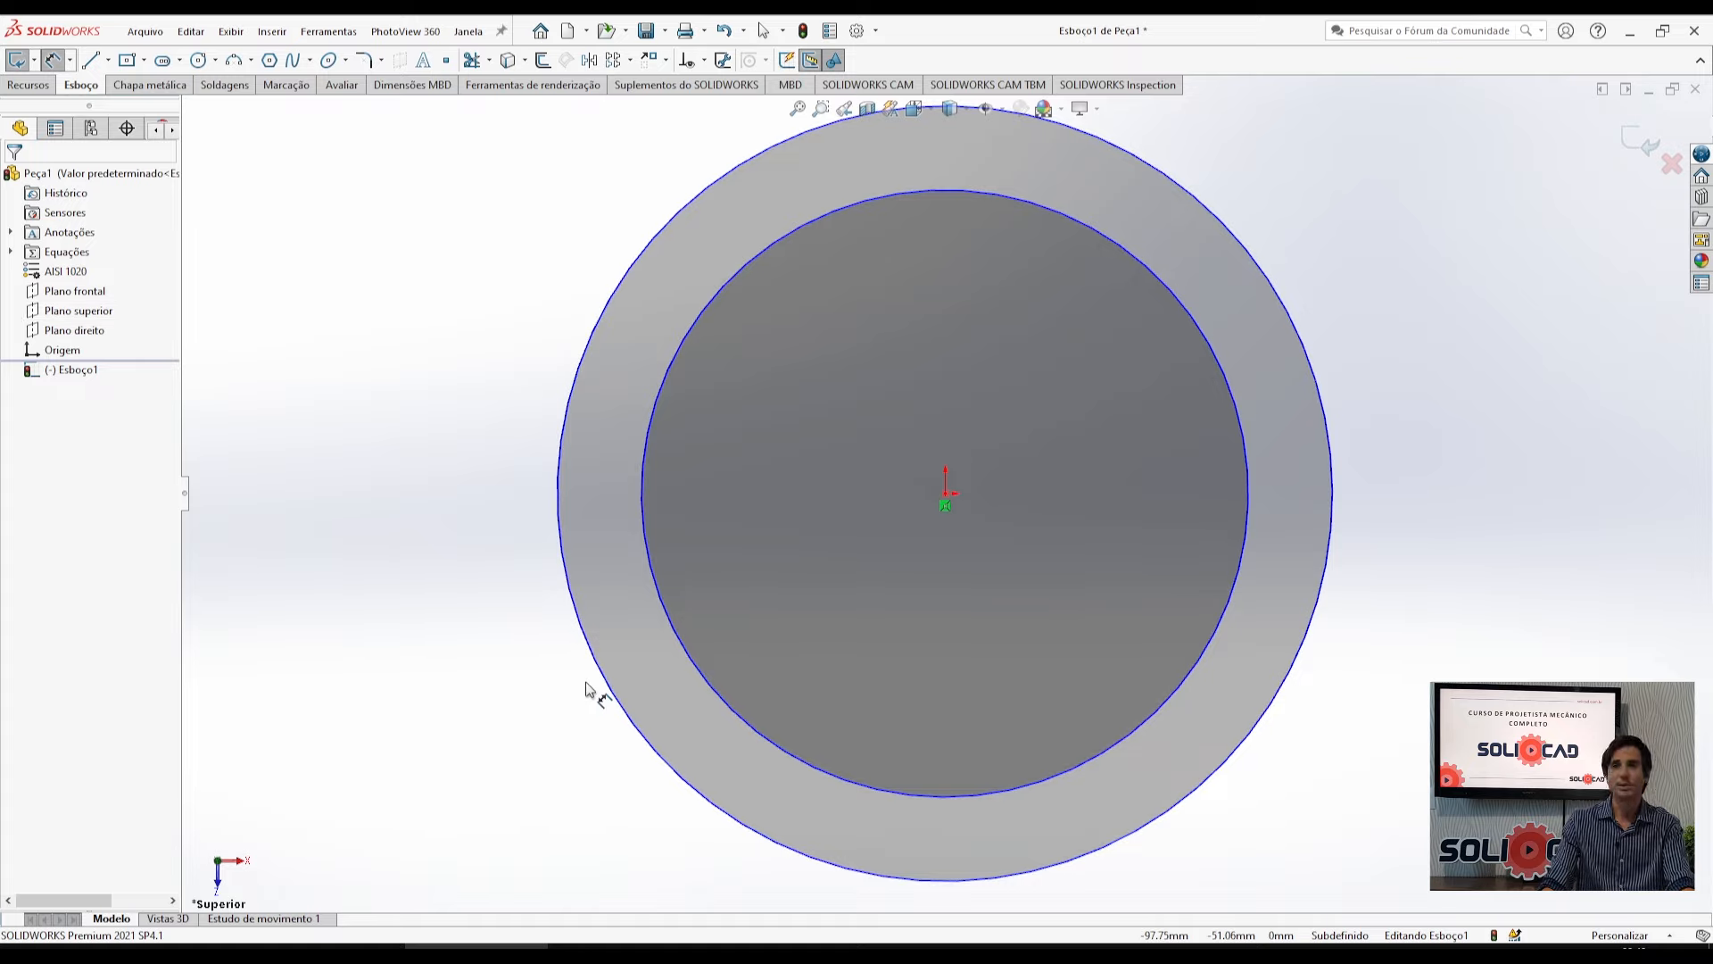
pyautogui.click(1335, 514)
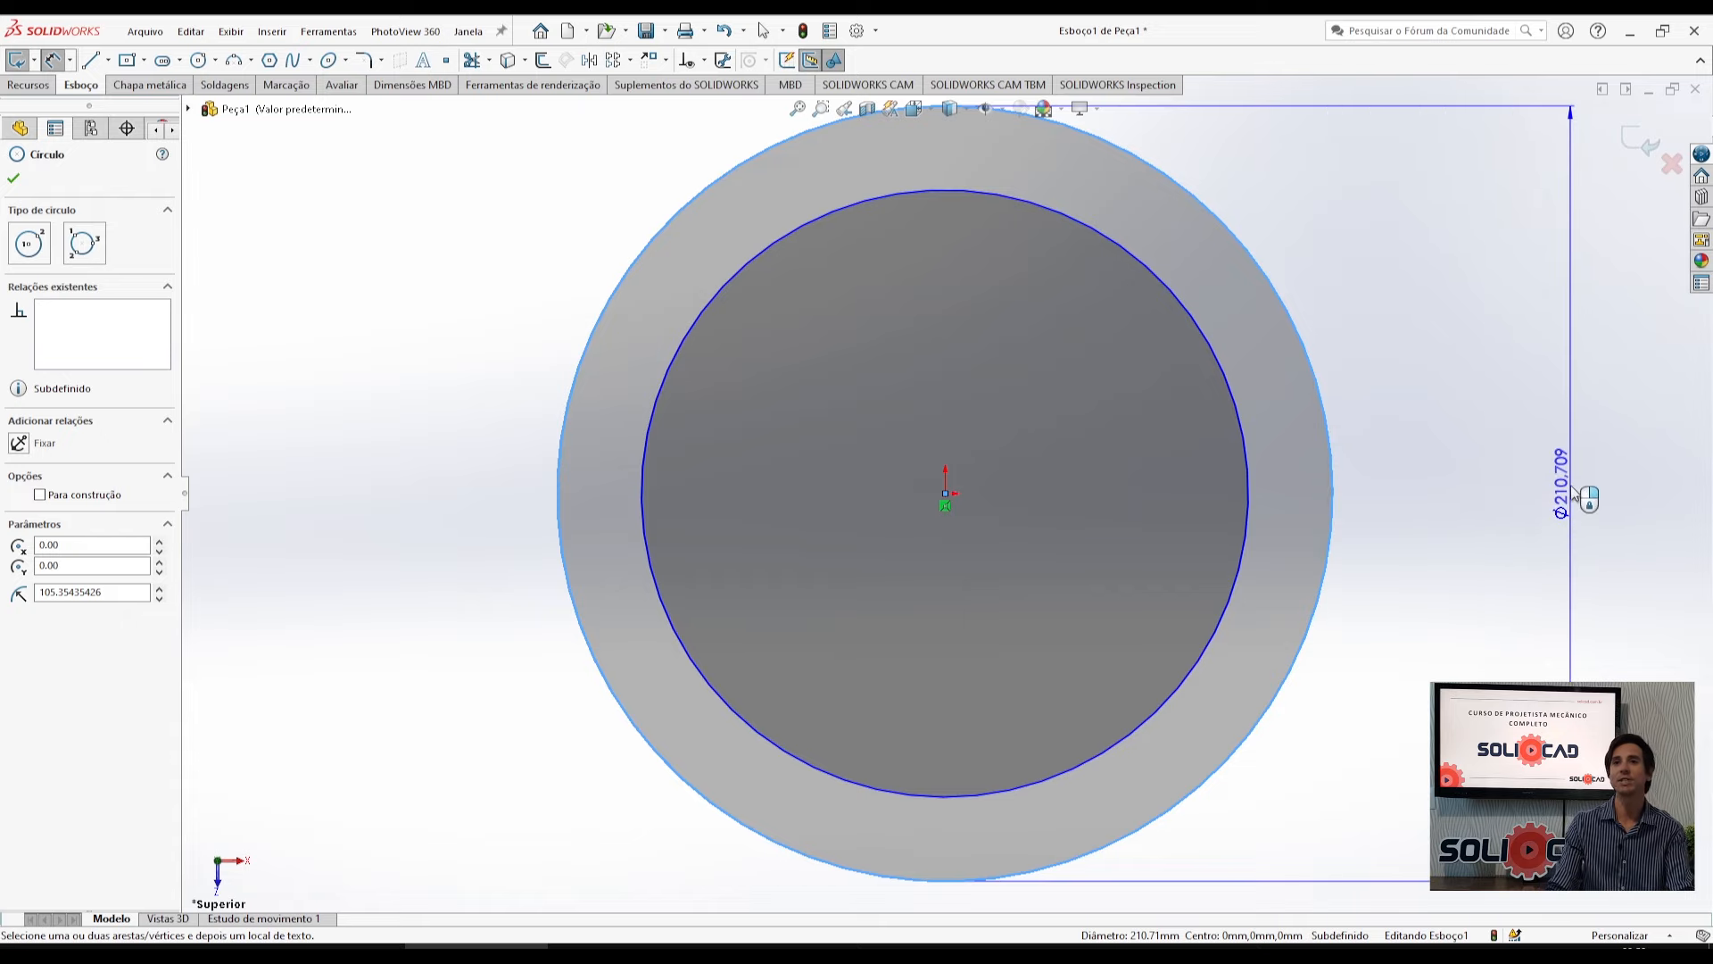
pyautogui.click(1576, 497)
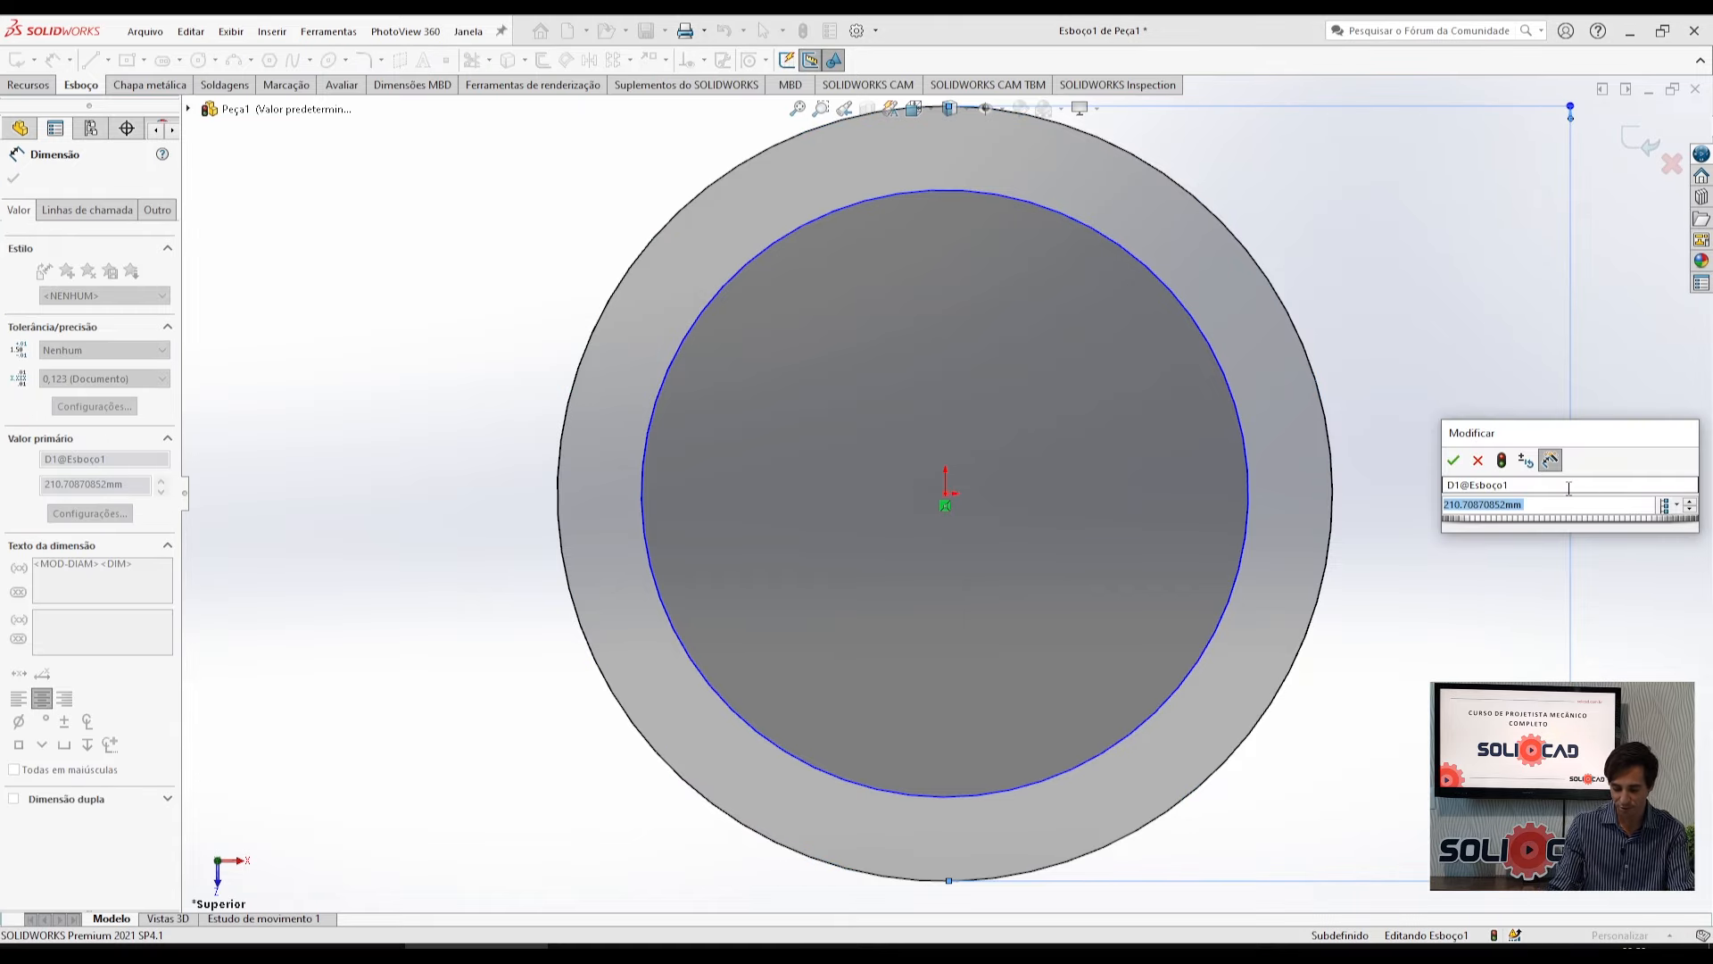
pyautogui.write('2')
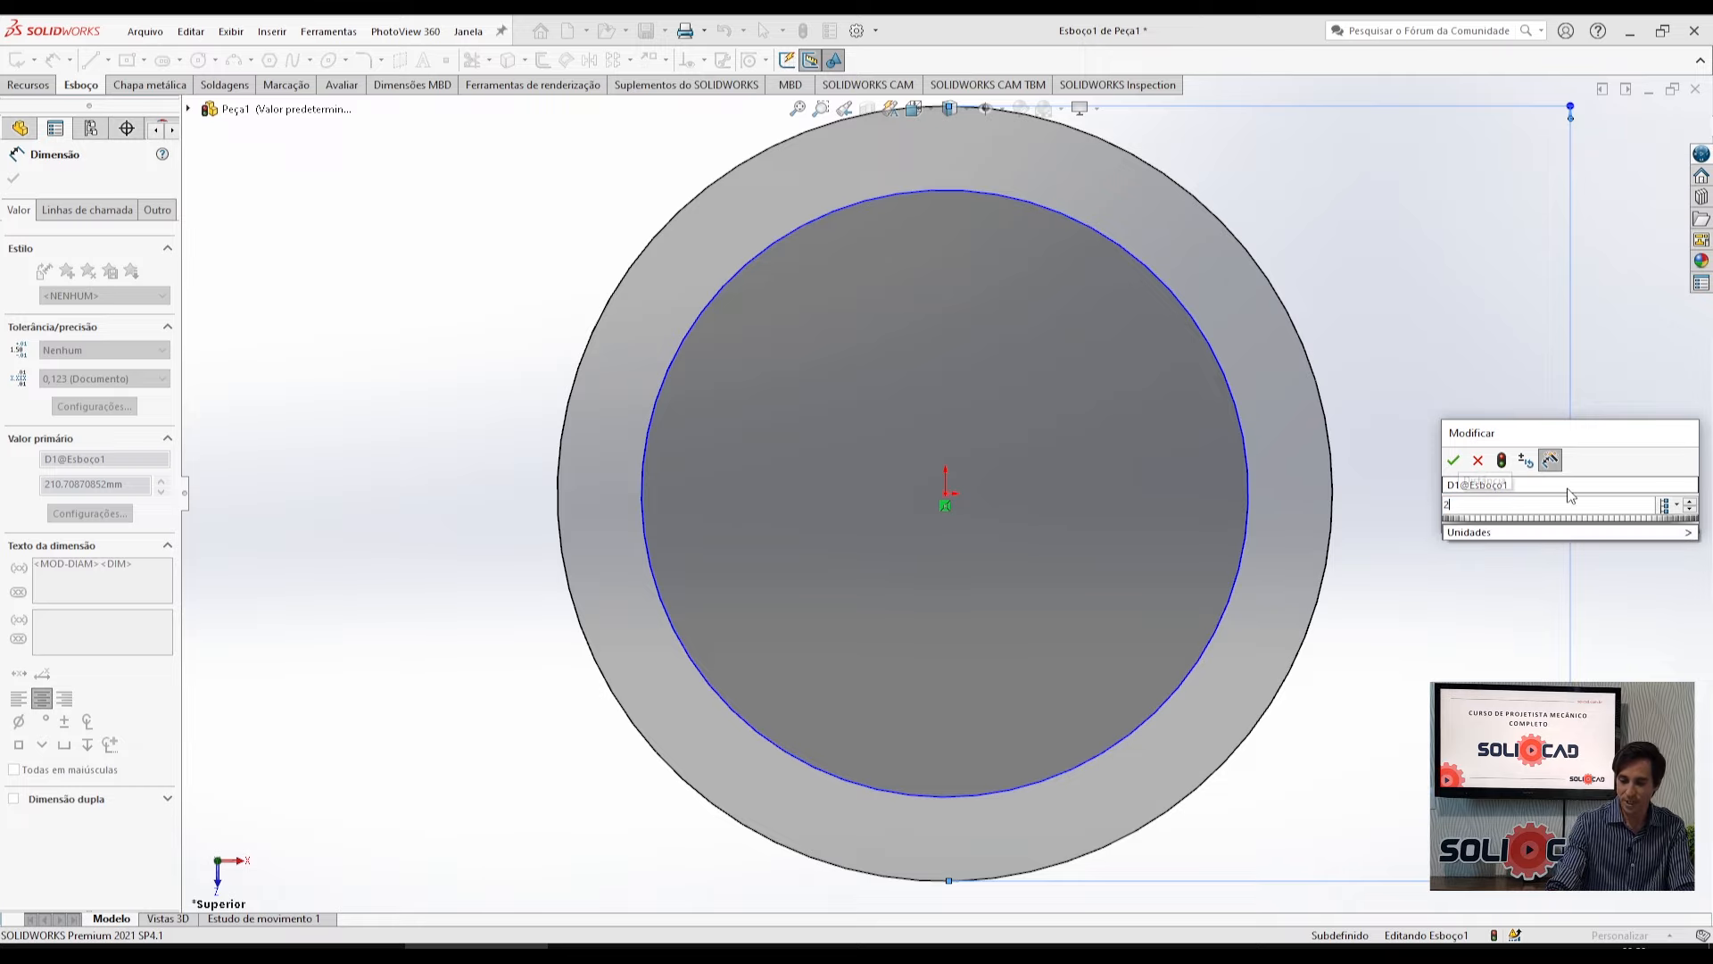
pyautogui.write('18')
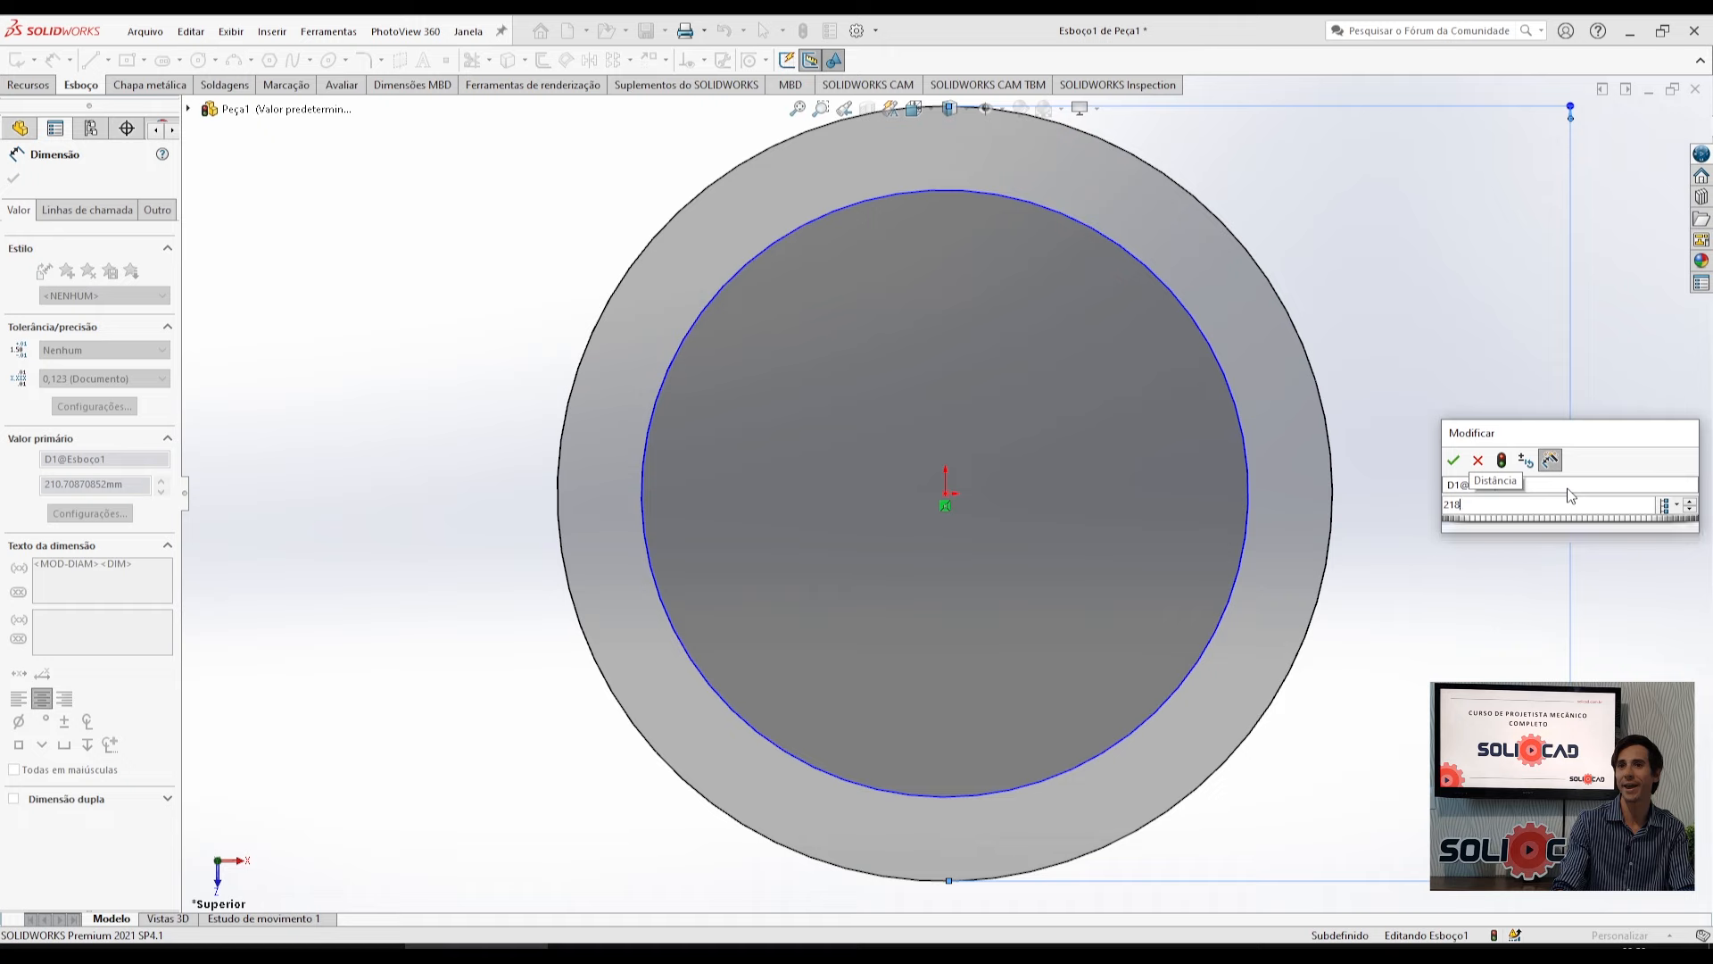
pyautogui.press('Return')
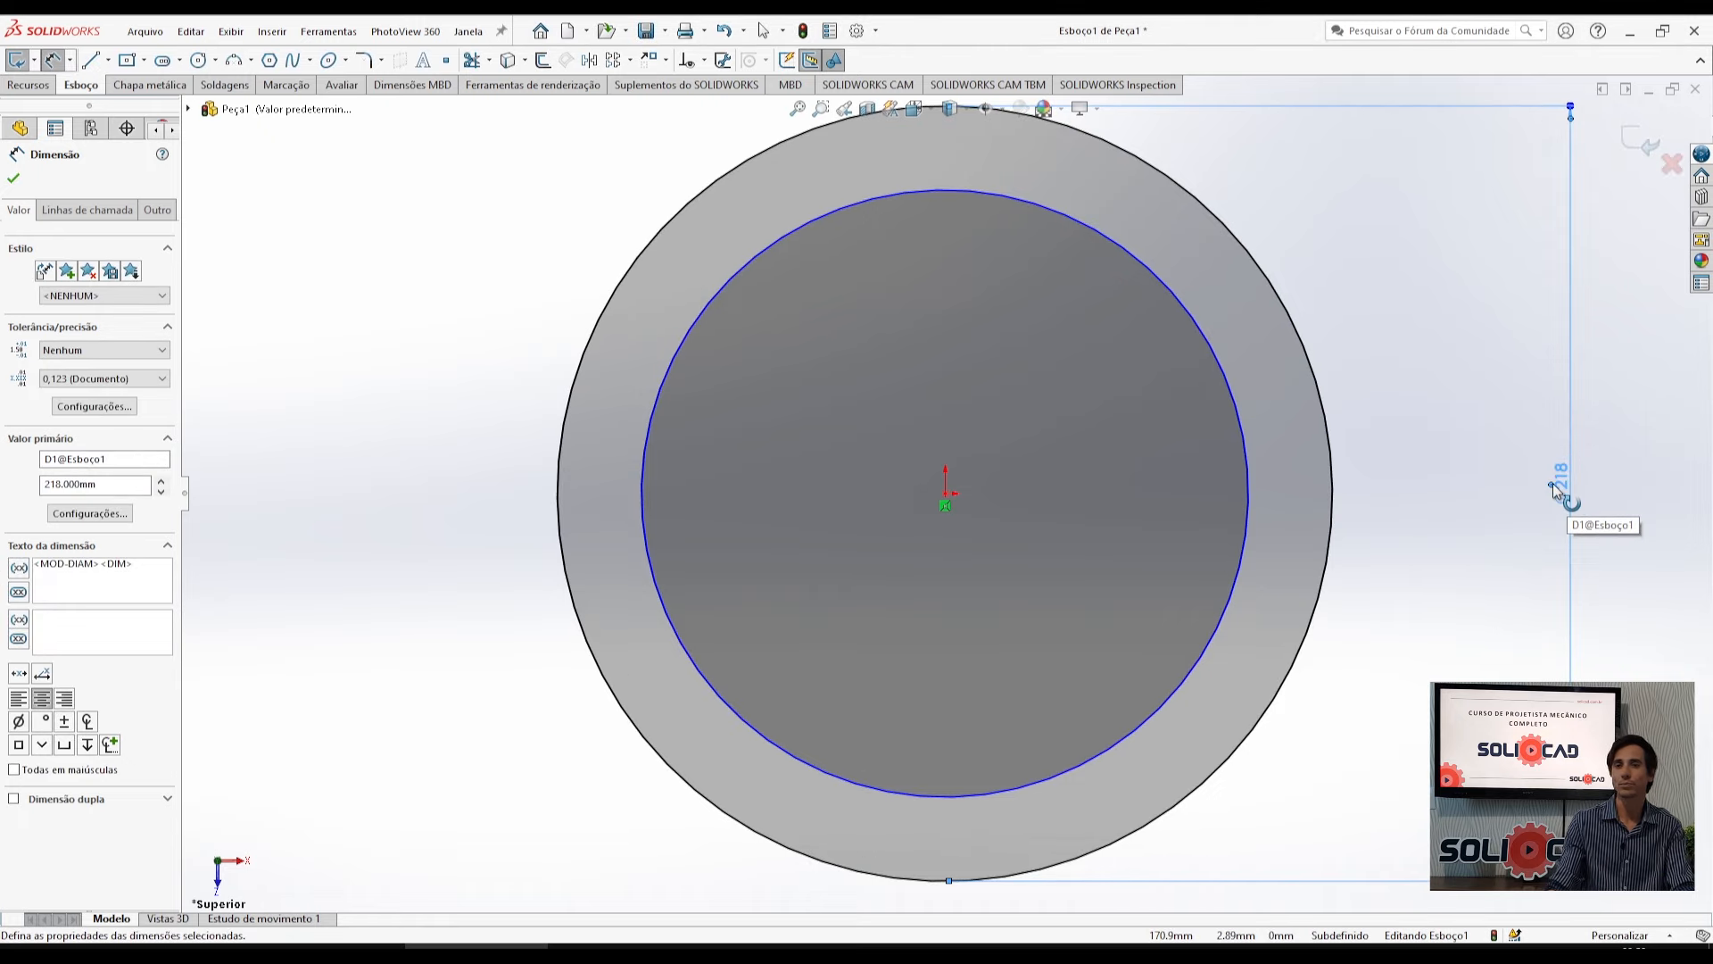
# Dimension the inner circle's diameter as 203 mm.
pyautogui.click(1246, 500)
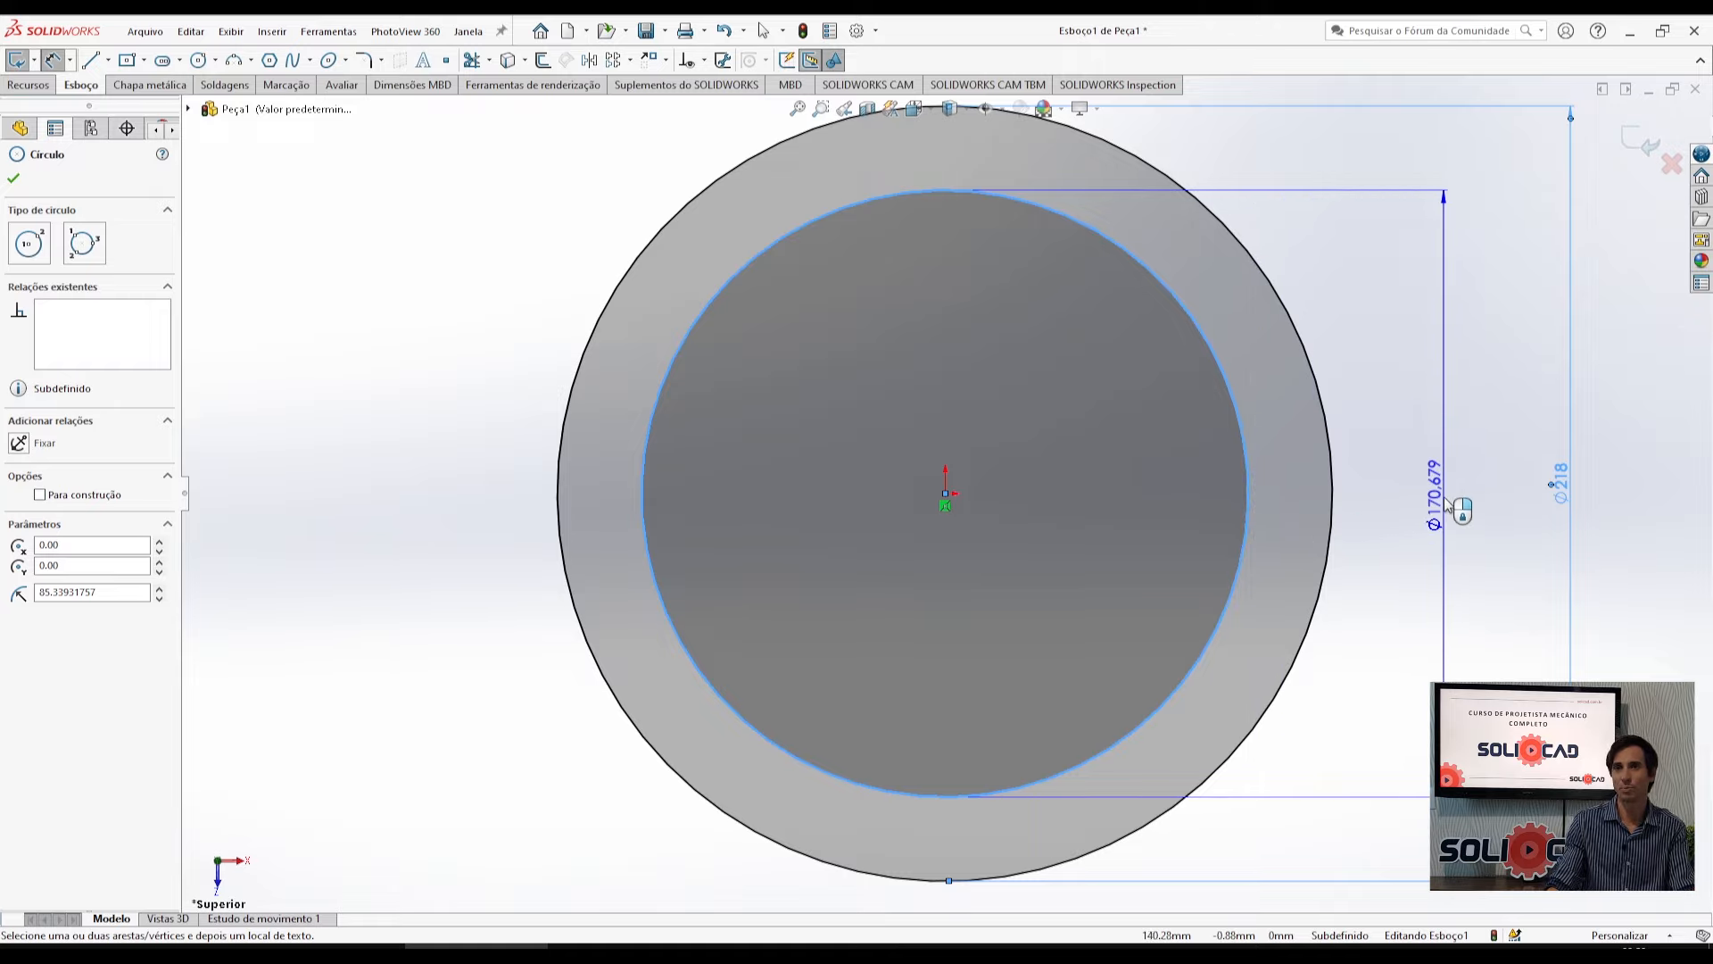
pyautogui.click(1477, 504)
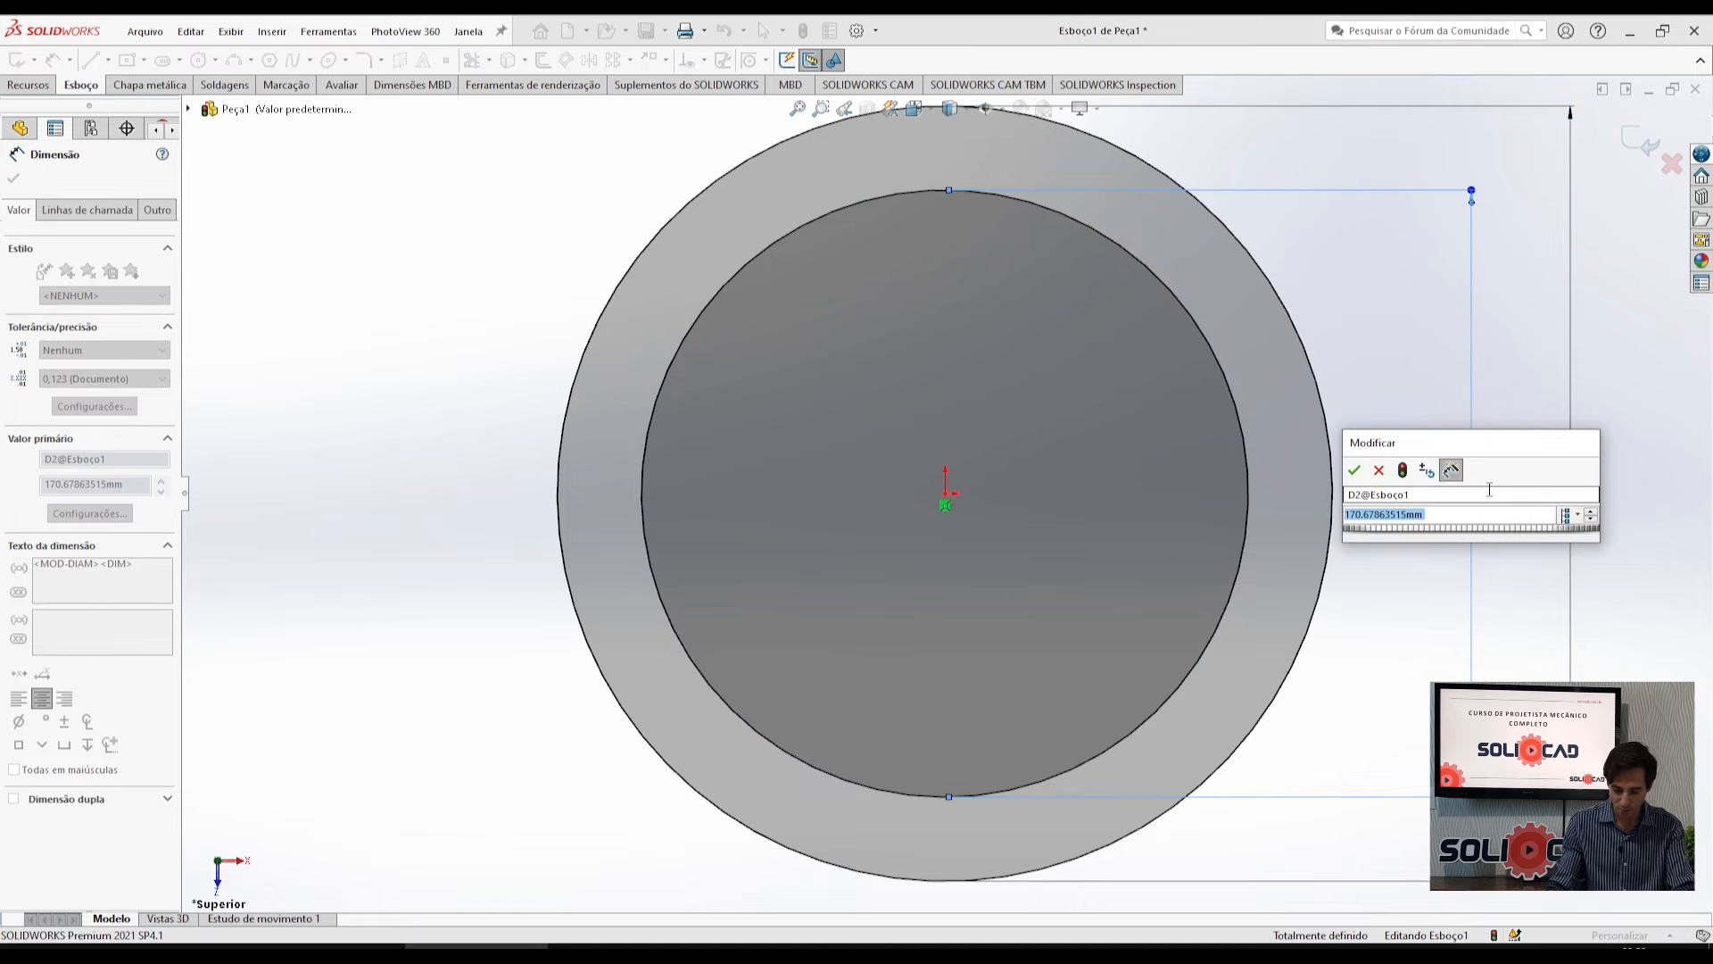
pyautogui.write('203')
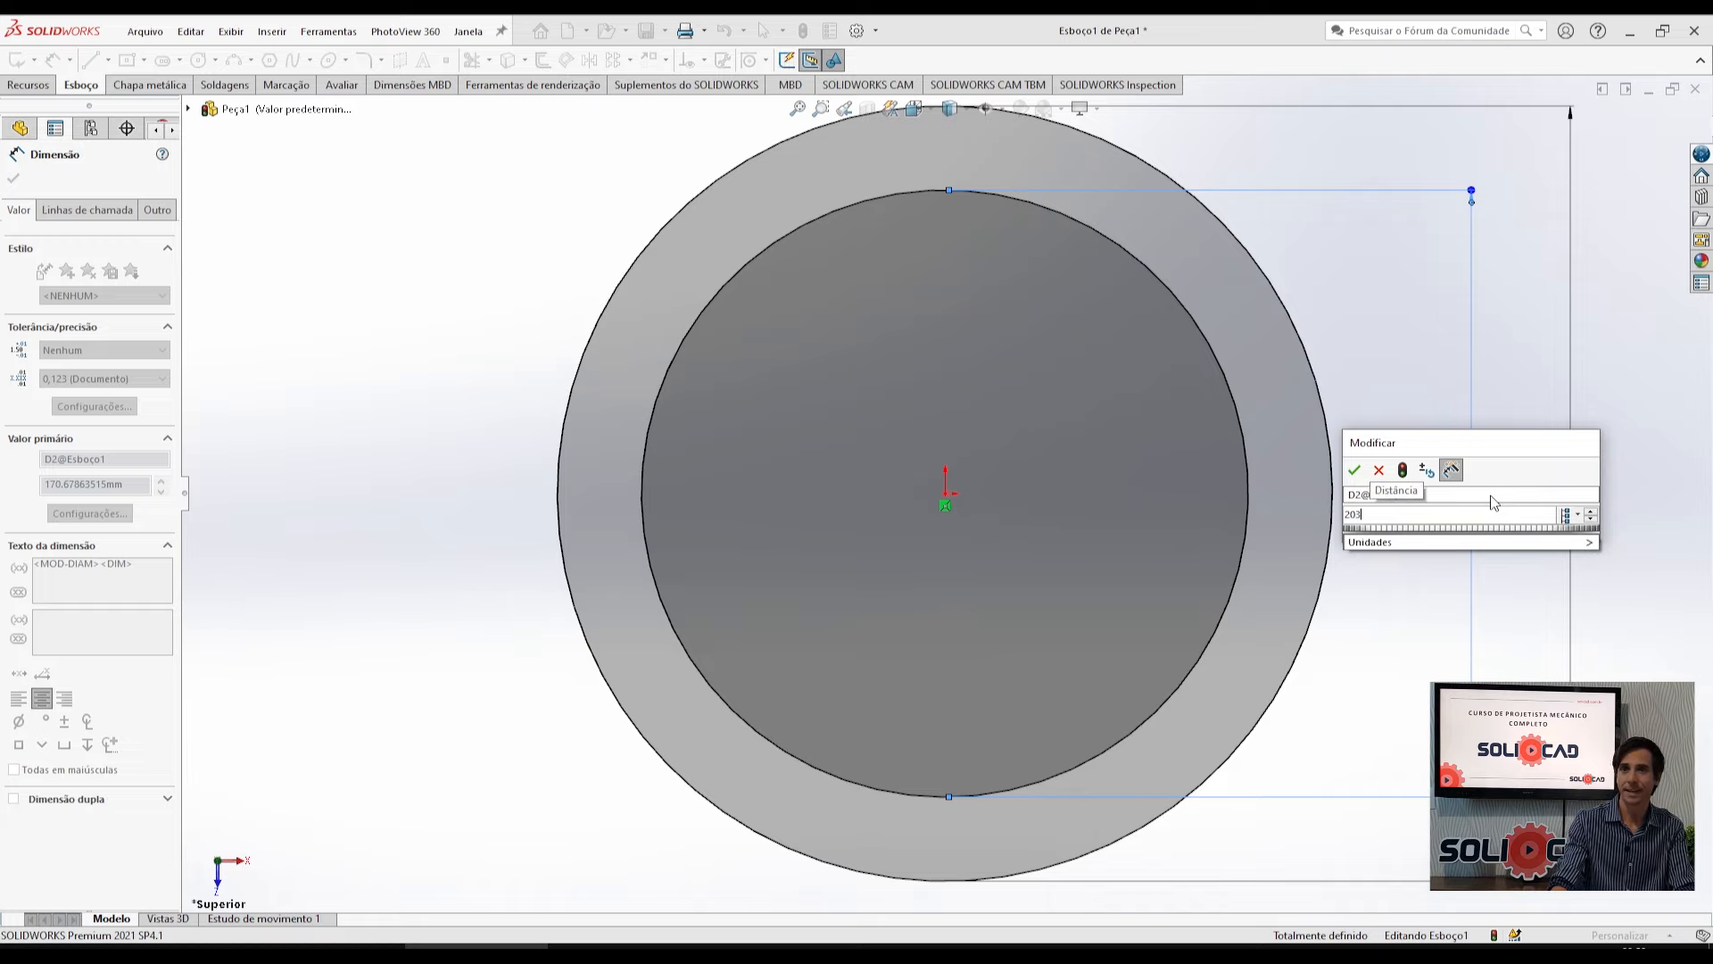
pyautogui.press('Return')
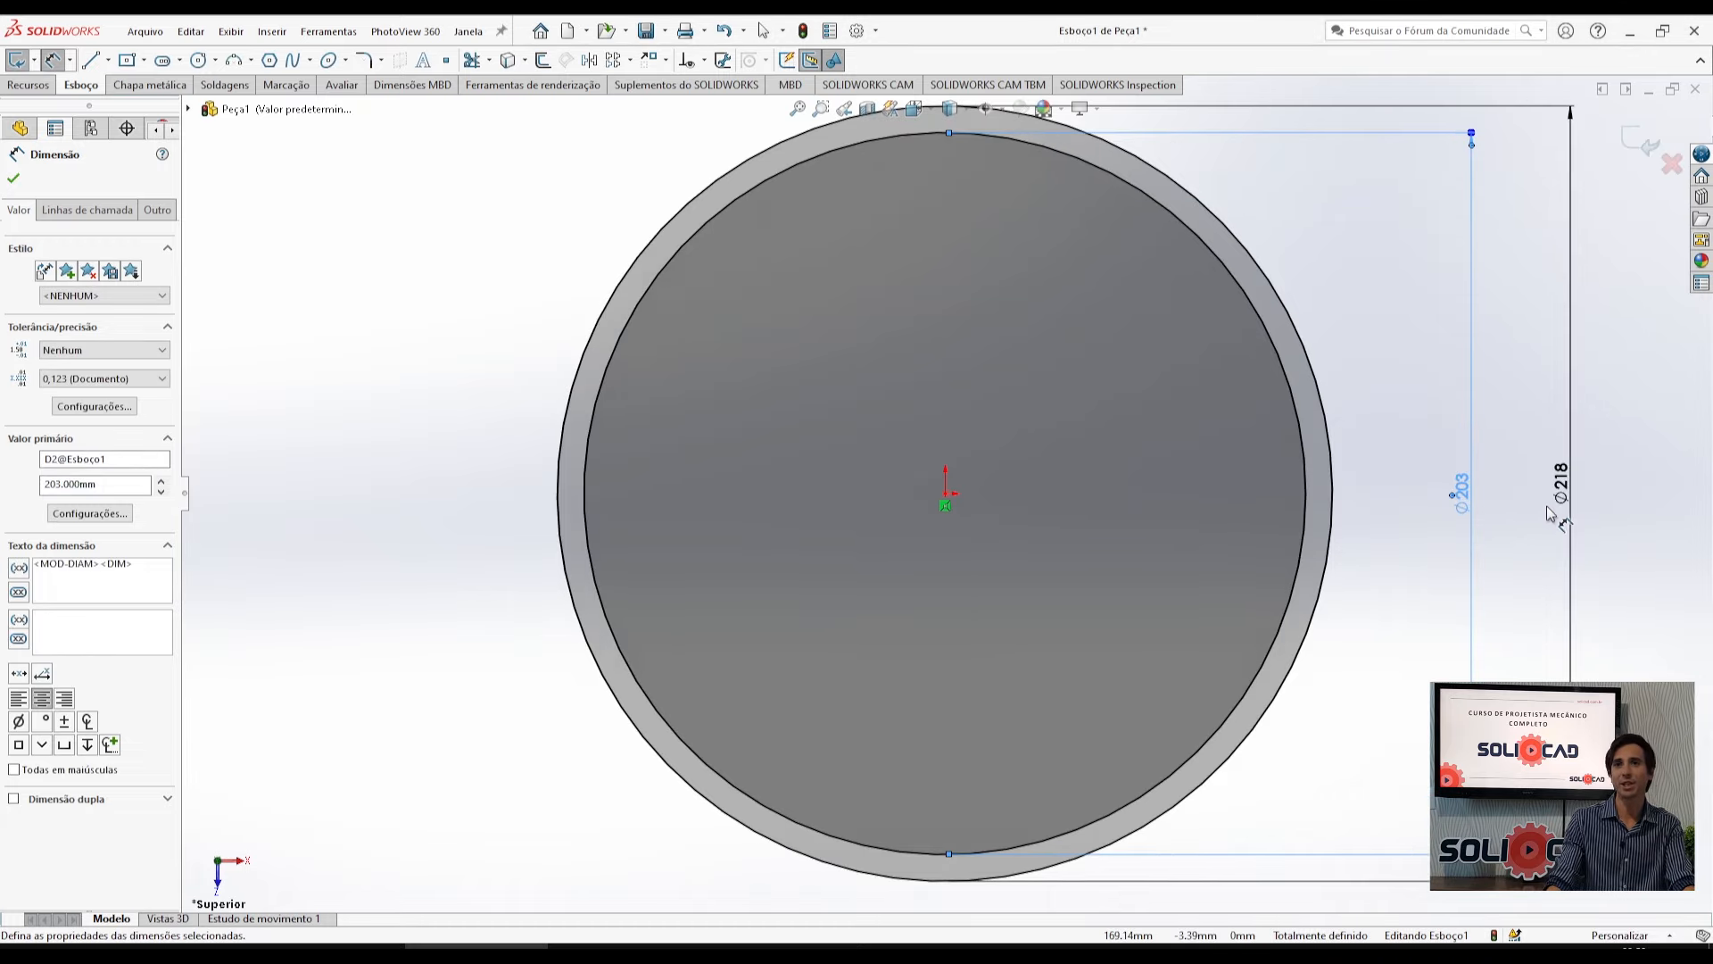
# Extrude the ring profile upward from the sketch plane as a blind boss (Cego) with a depth of 133.3 mm.
pyautogui.moveTo(1148, 559); pyautogui.dragTo(702, 407, button='middle')
pyautogui.scroll(-3, 687, 438)
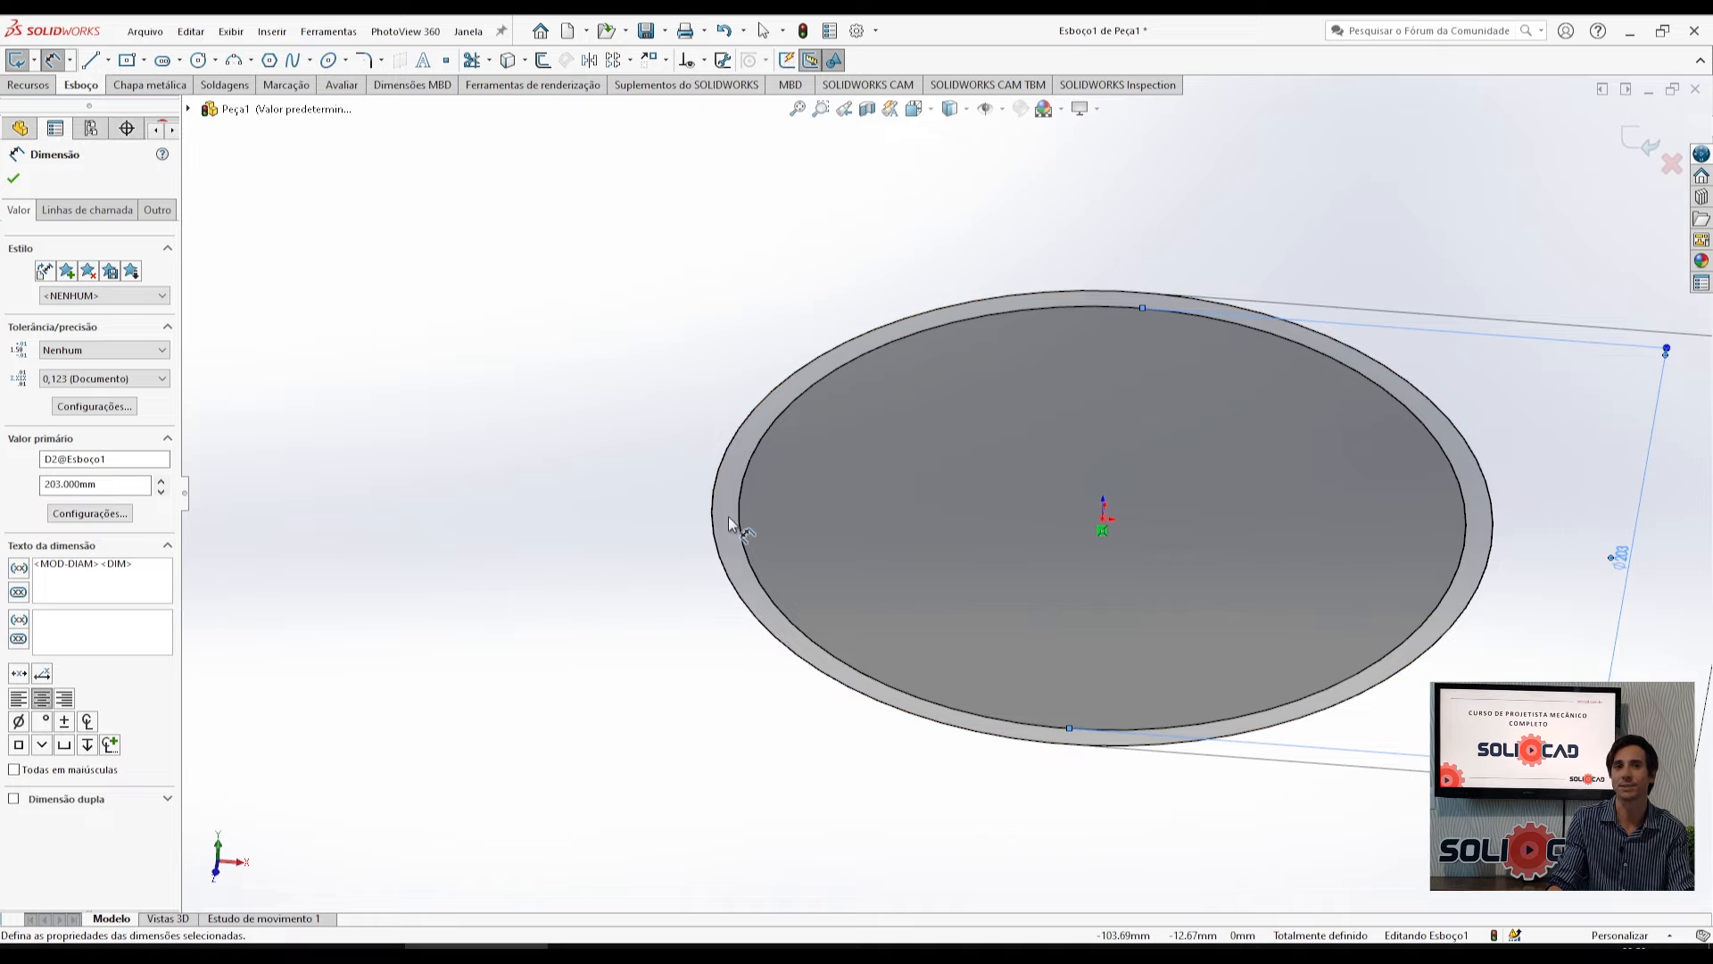
pyautogui.scroll(3, 981, 571)
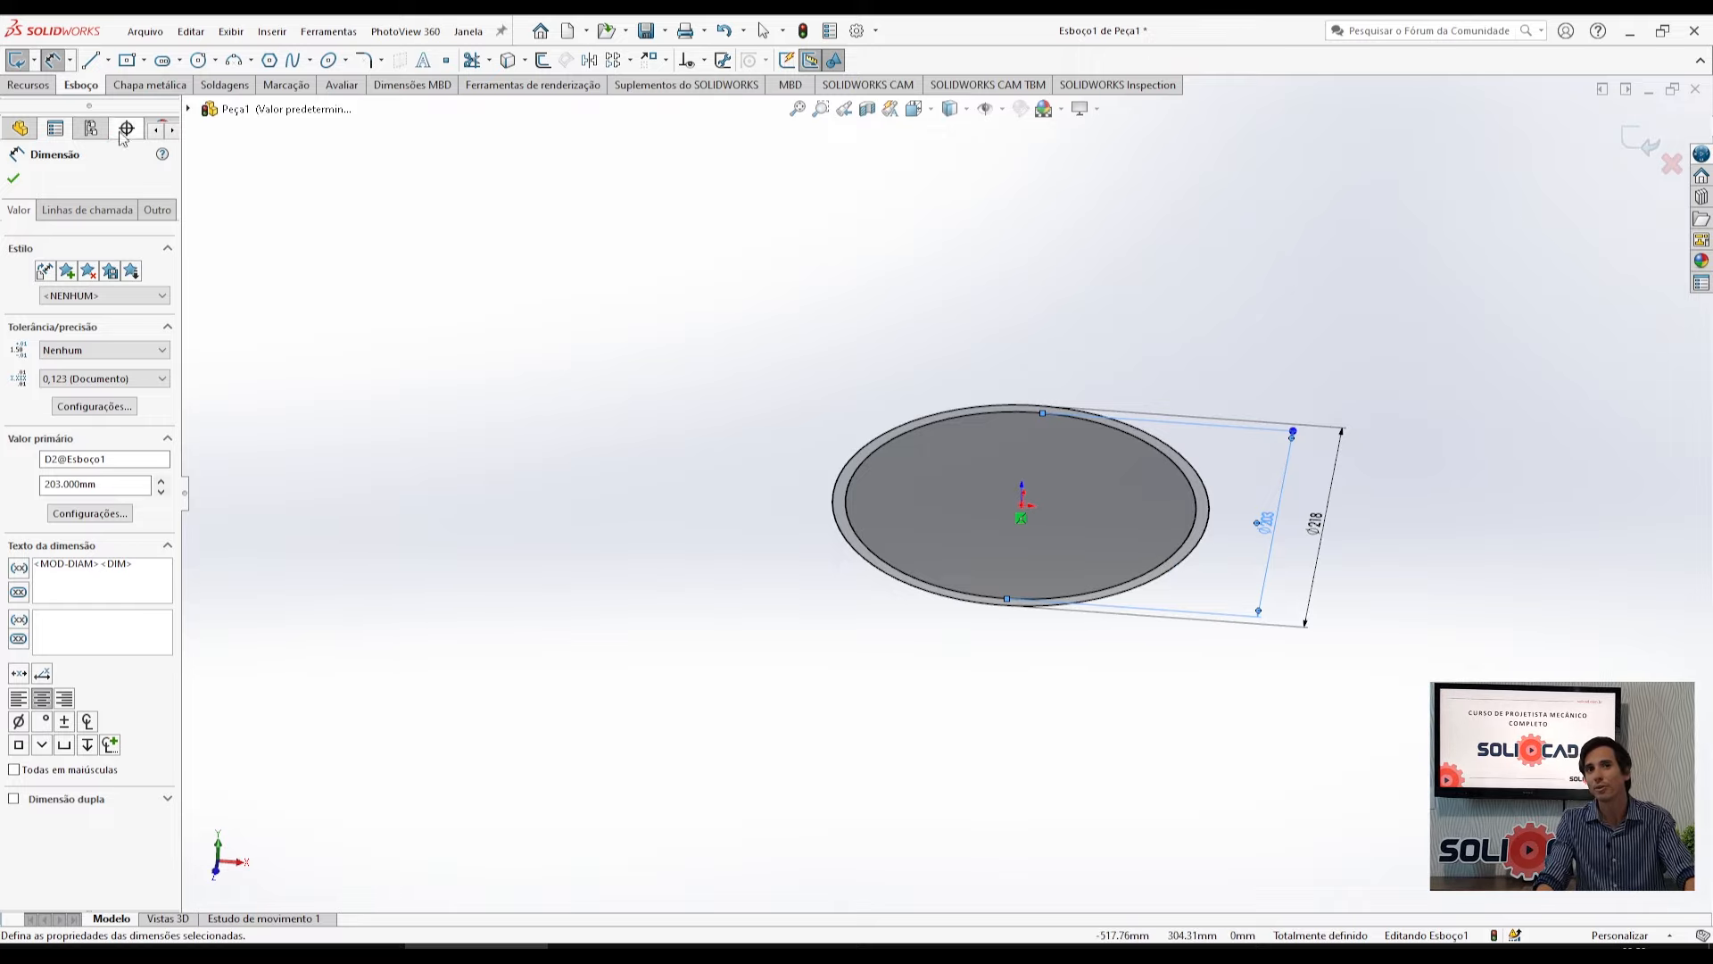
pyautogui.click(32, 87)
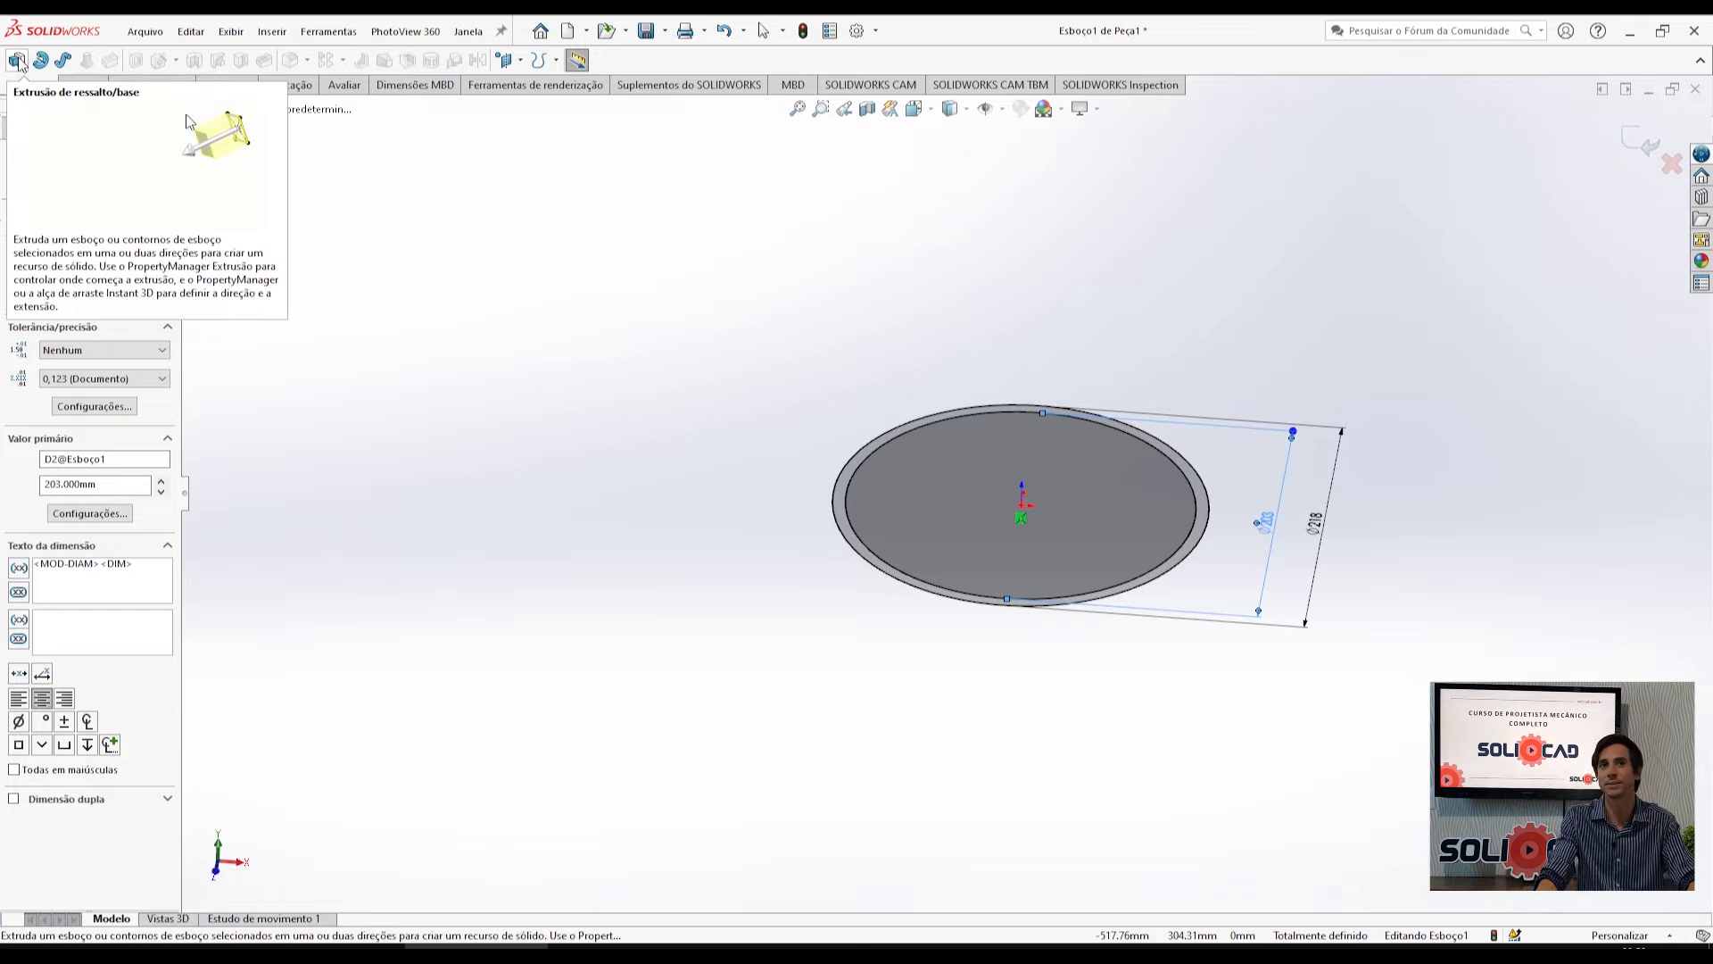
pyautogui.click(18, 60)
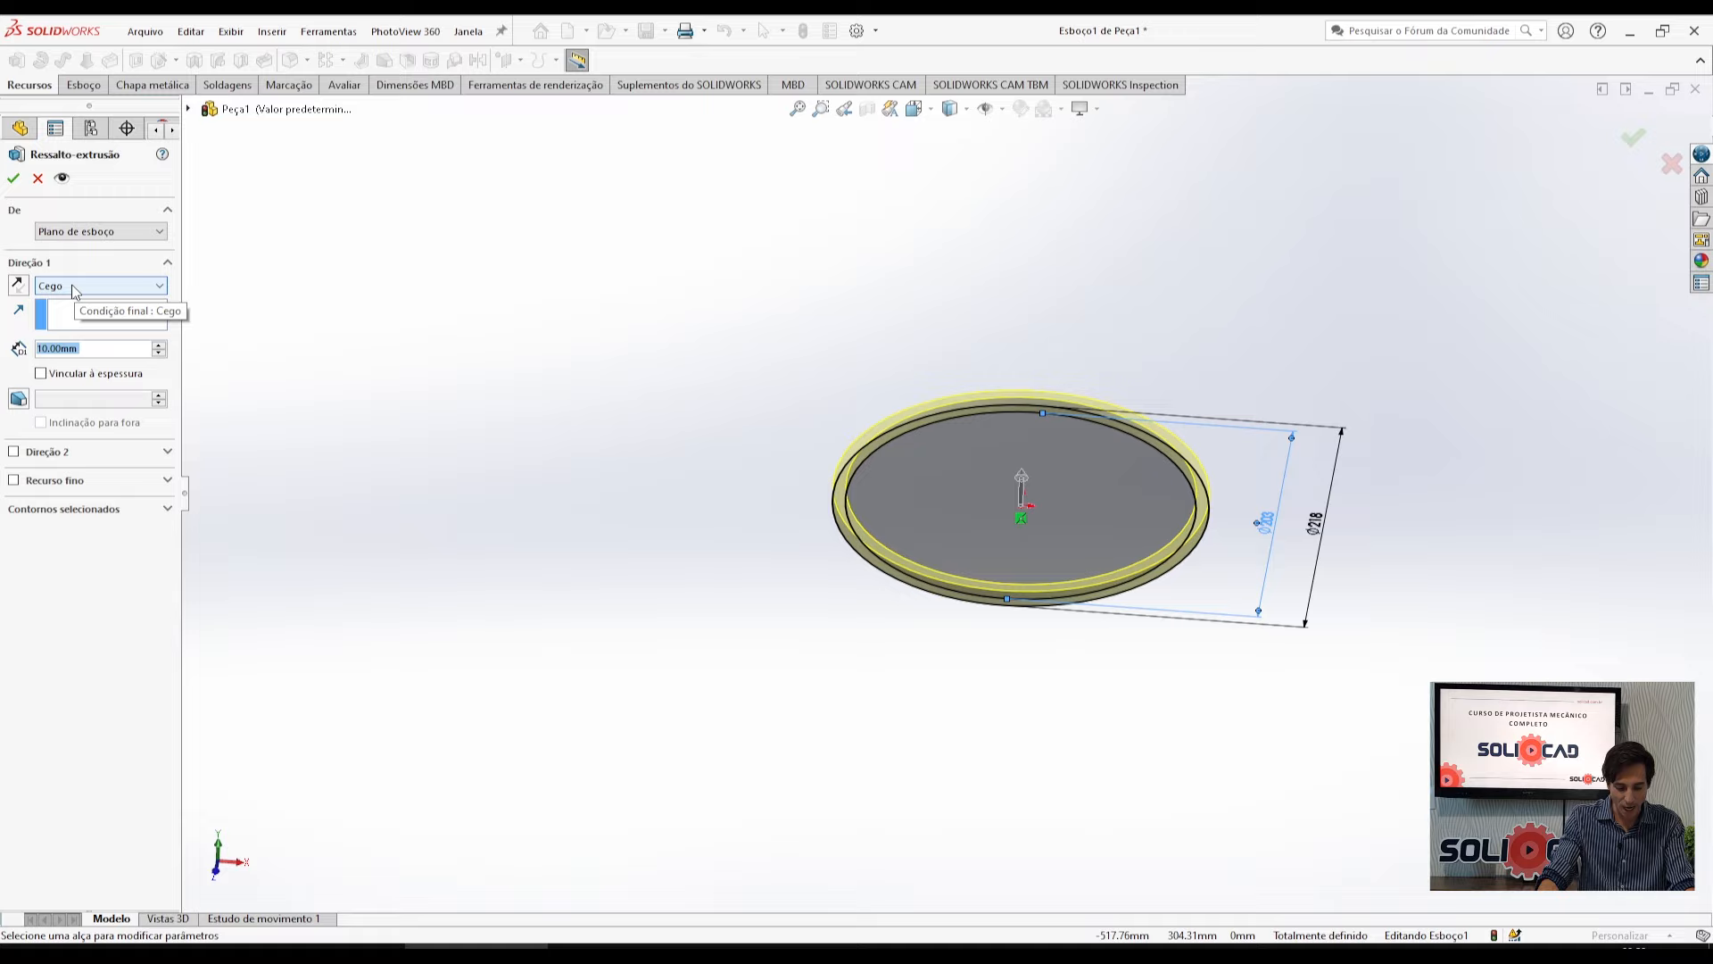
pyautogui.click(86, 349)
pyautogui.doubleClick(88, 349)
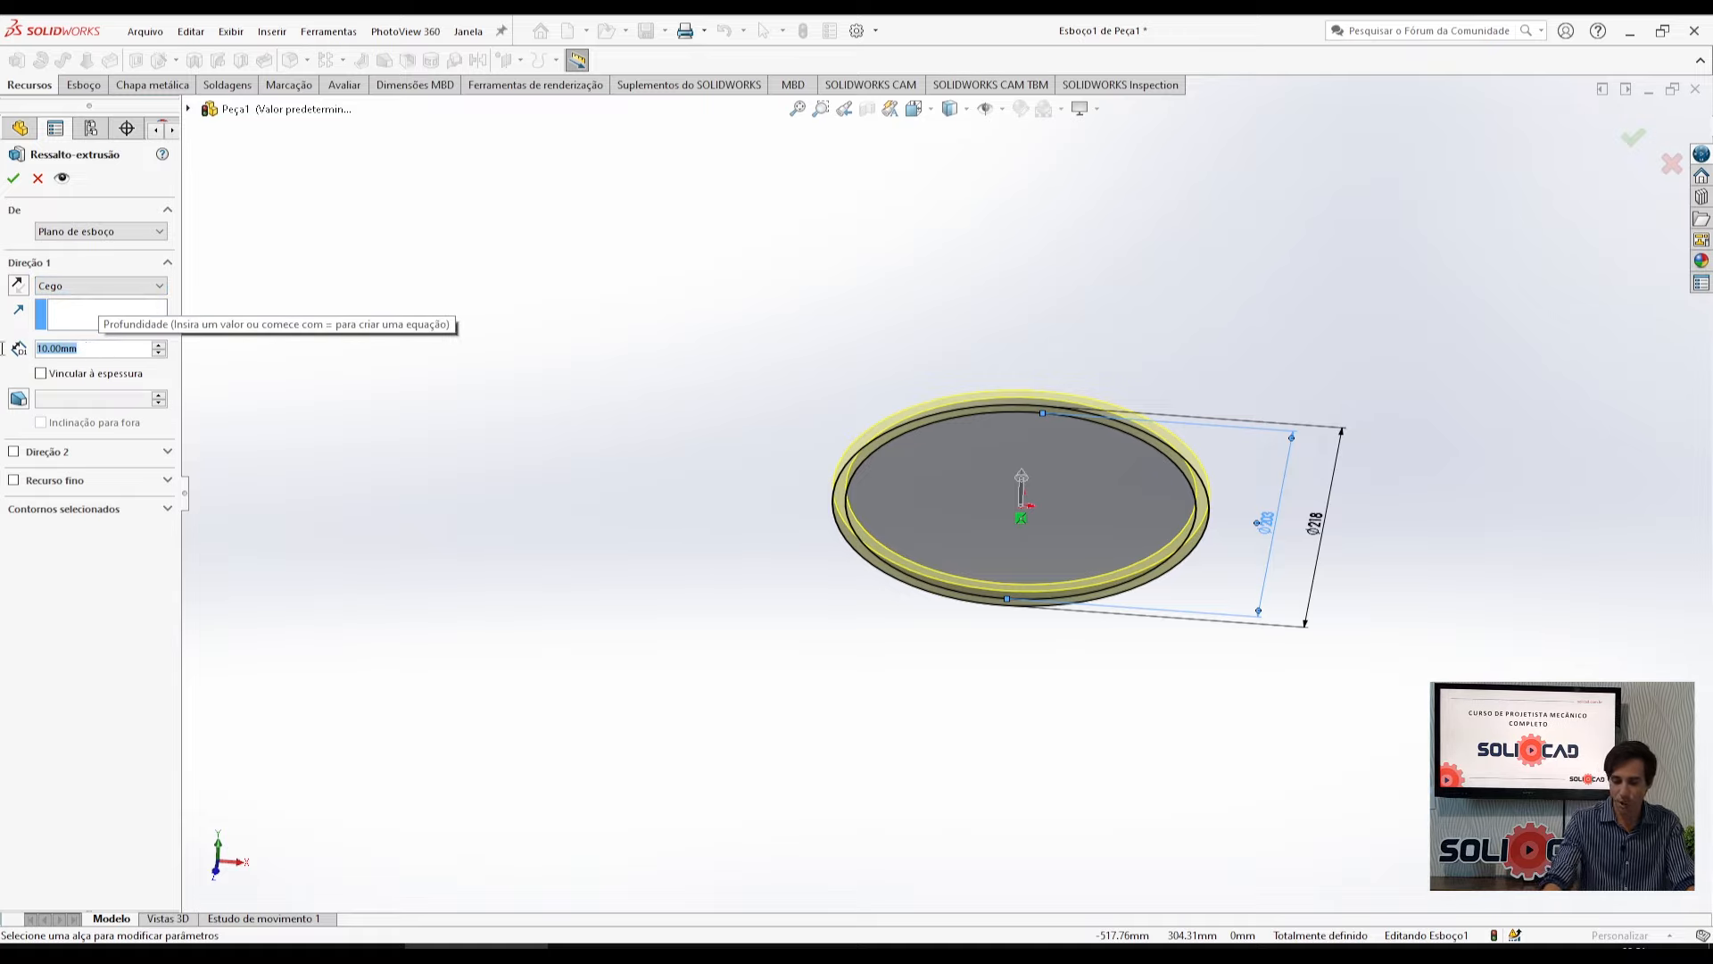
pyautogui.write('133')
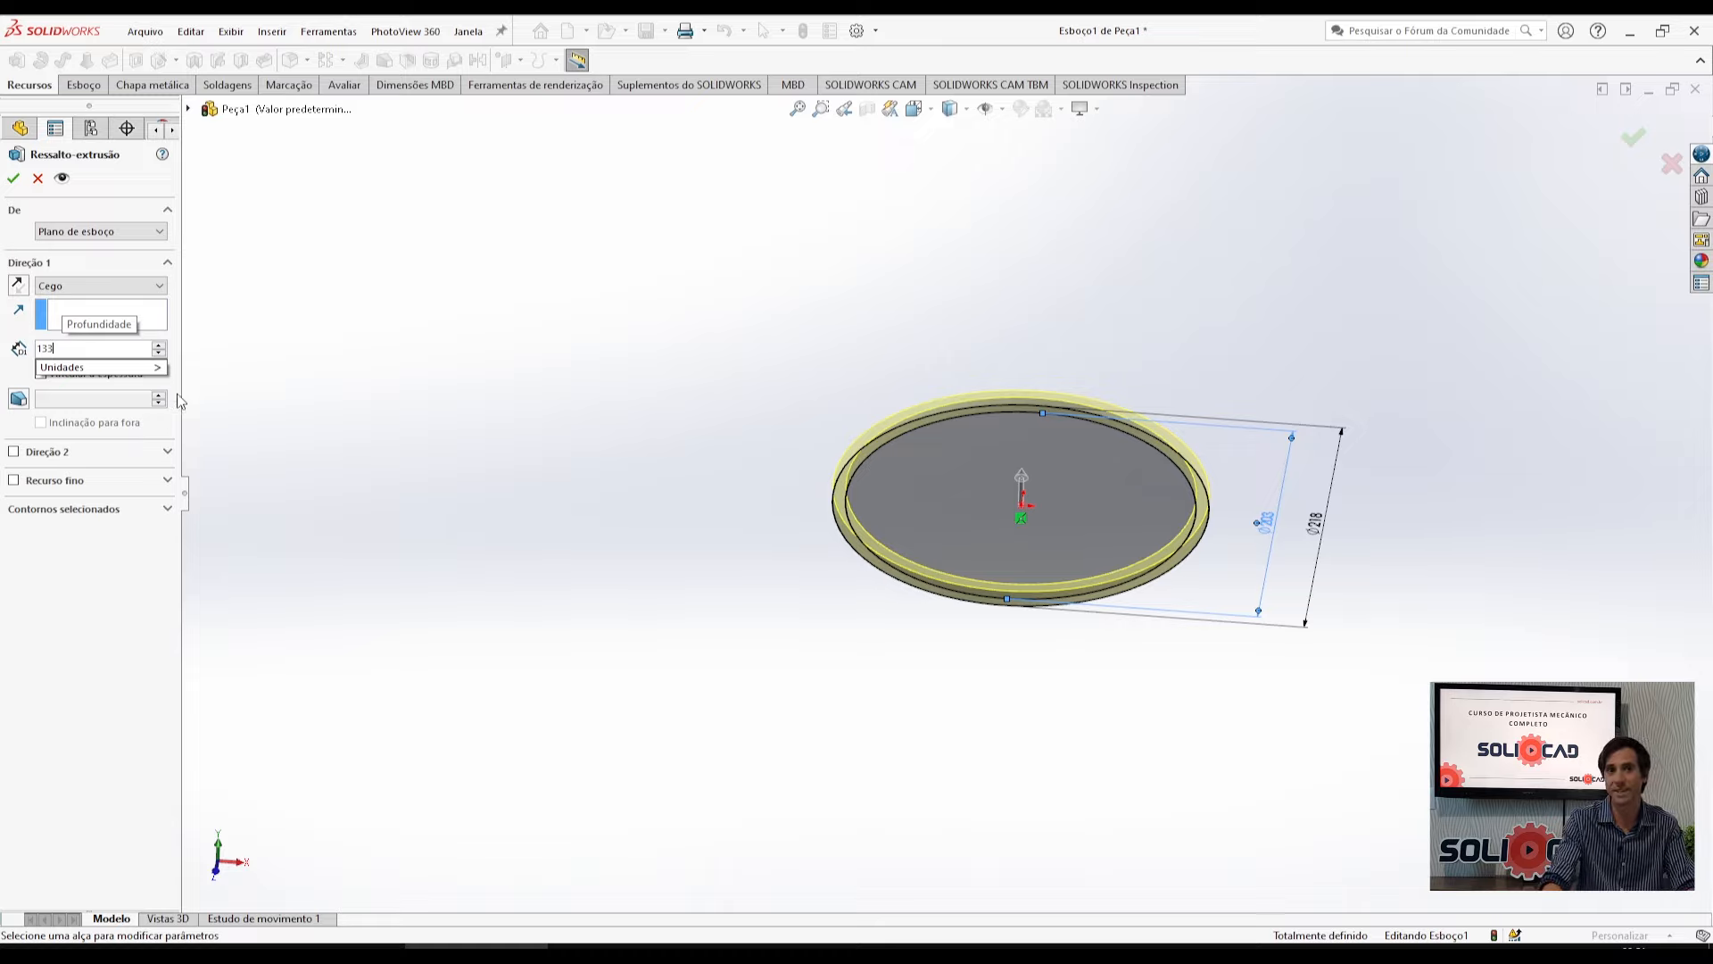
pyautogui.write('.3')
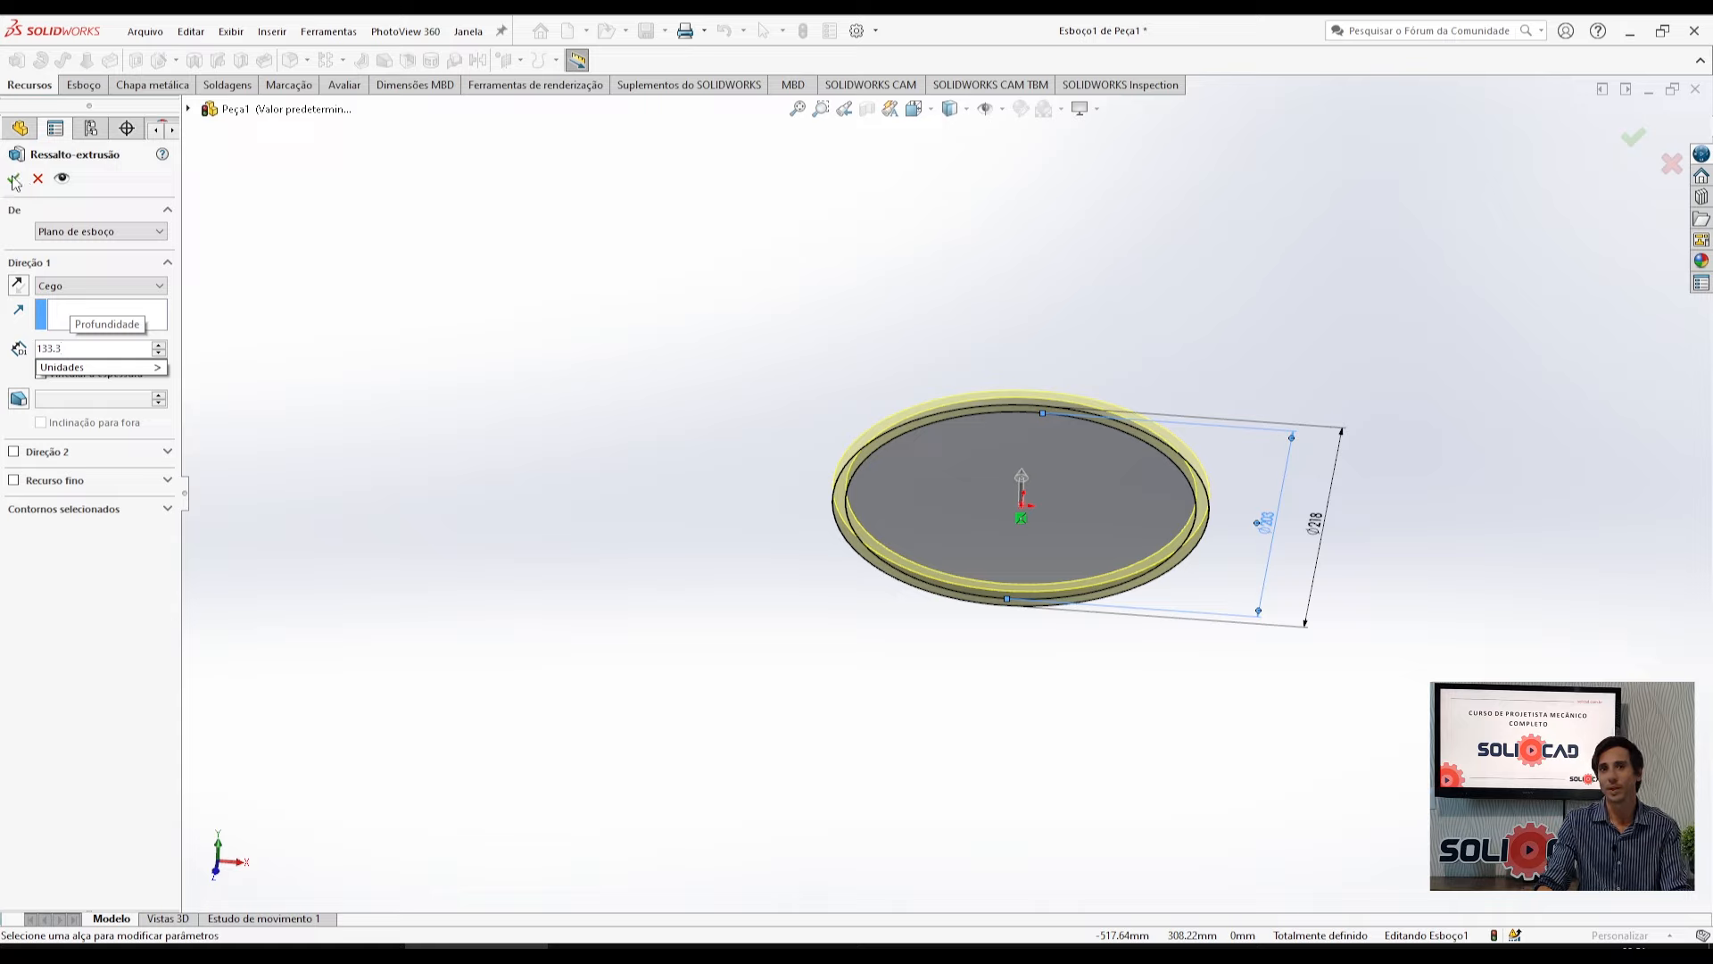
pyautogui.press('Return')
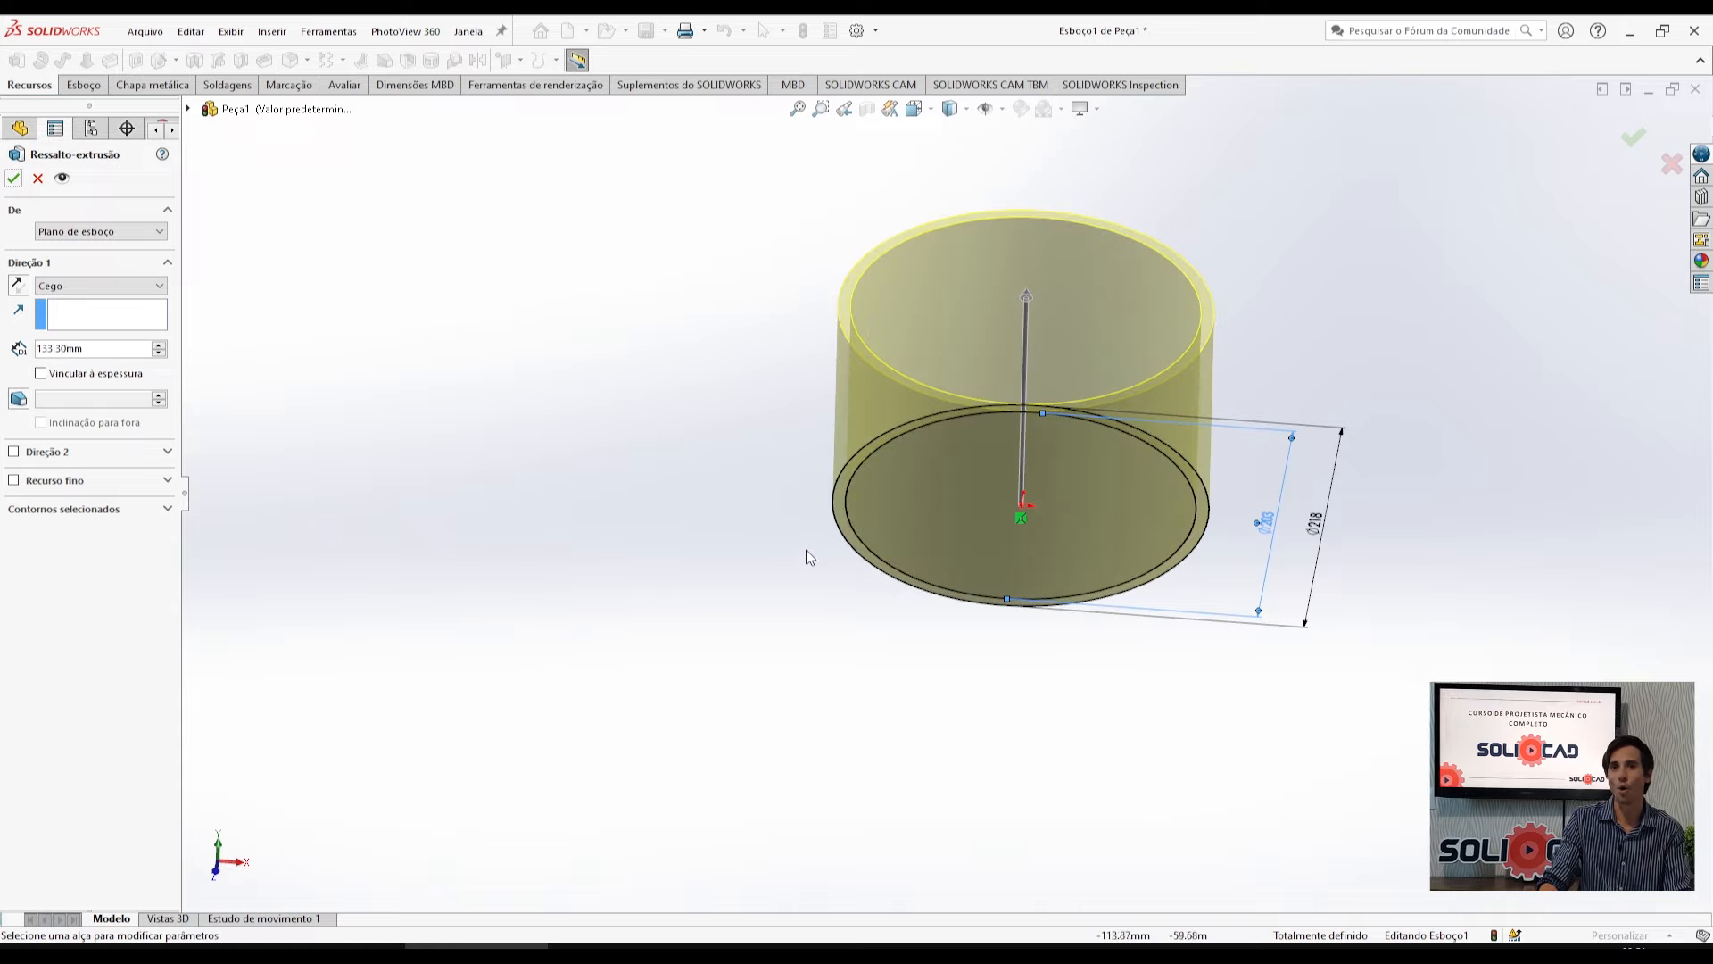
pyautogui.click(1633, 136)
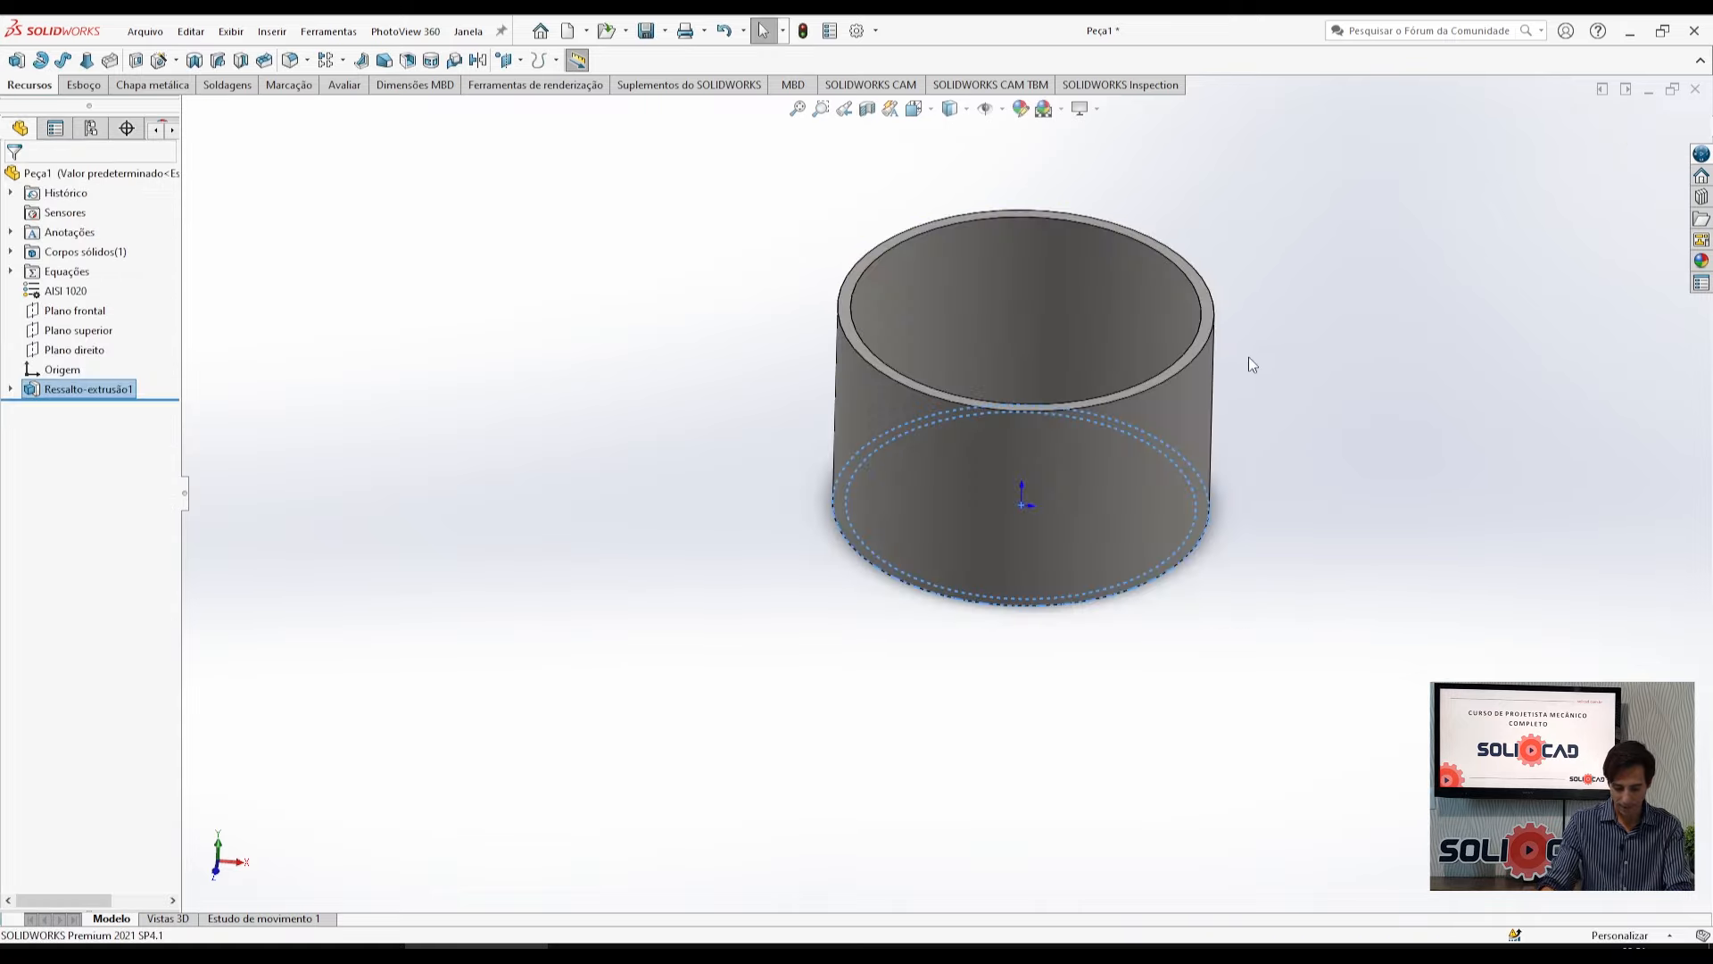
# Examine the extruded cylindrical ring from several angles and return to the isometric view.
pyautogui.moveTo(1169, 418); pyautogui.dragTo(1157, 465, button='middle')
pyautogui.click(1361, 411)
pyautogui.scroll(1, 1323, 337)
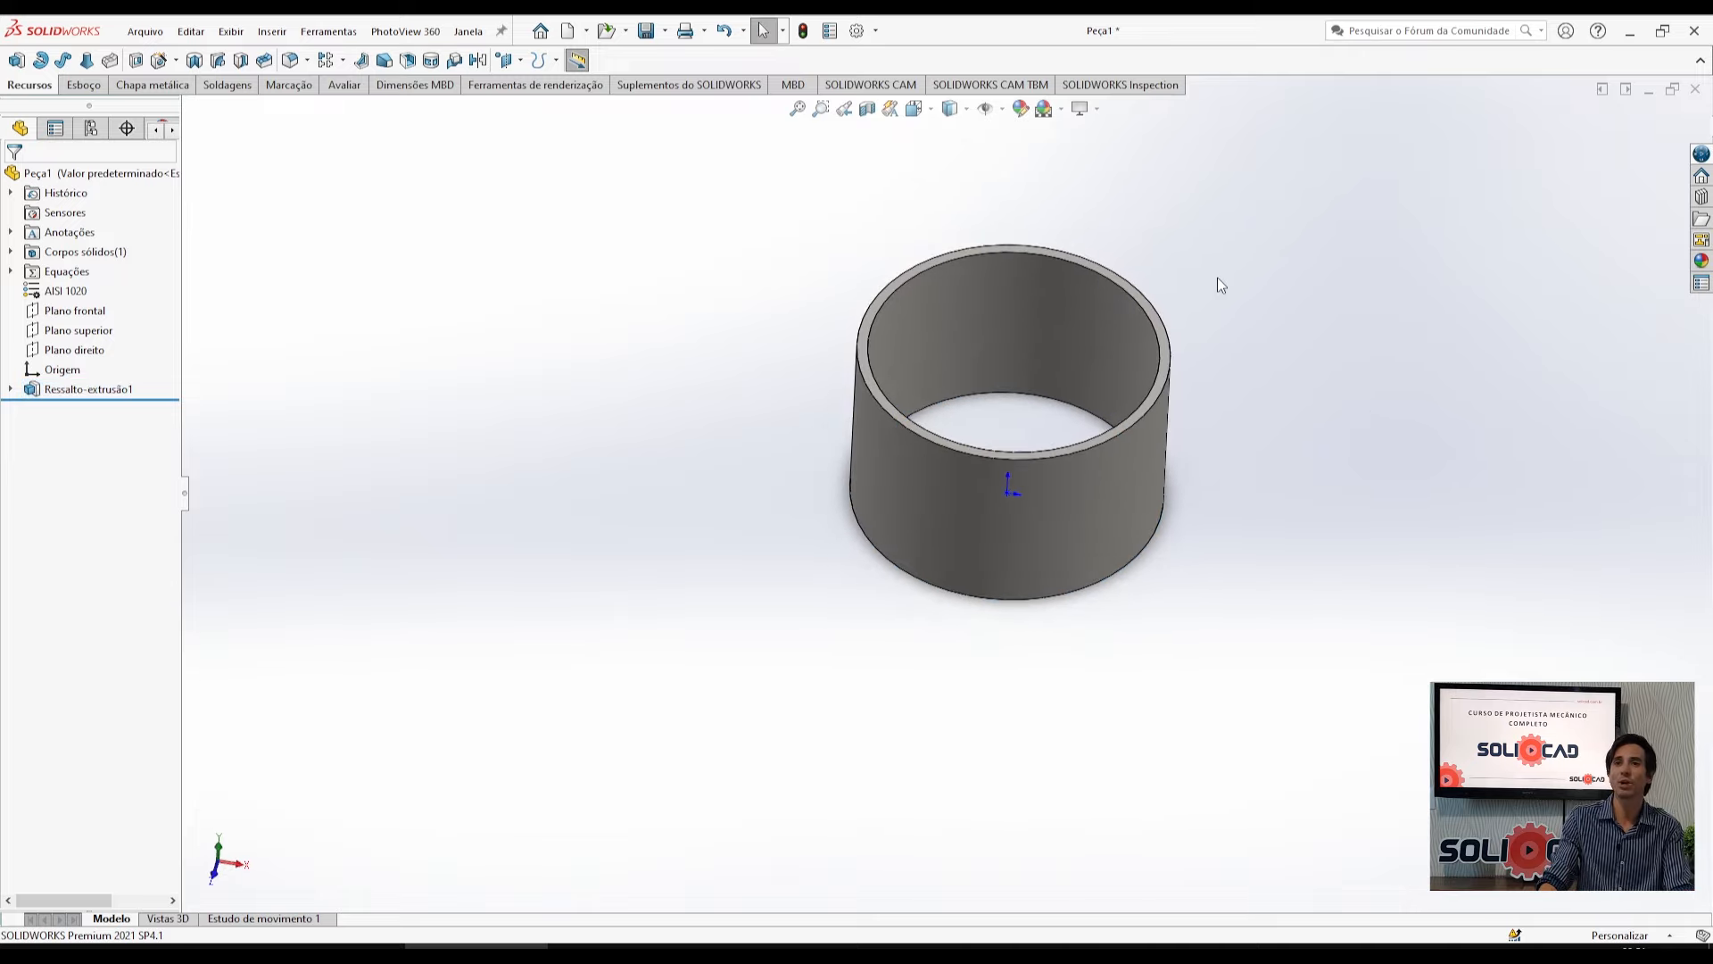
pyautogui.hotkey('ctrl', '7')
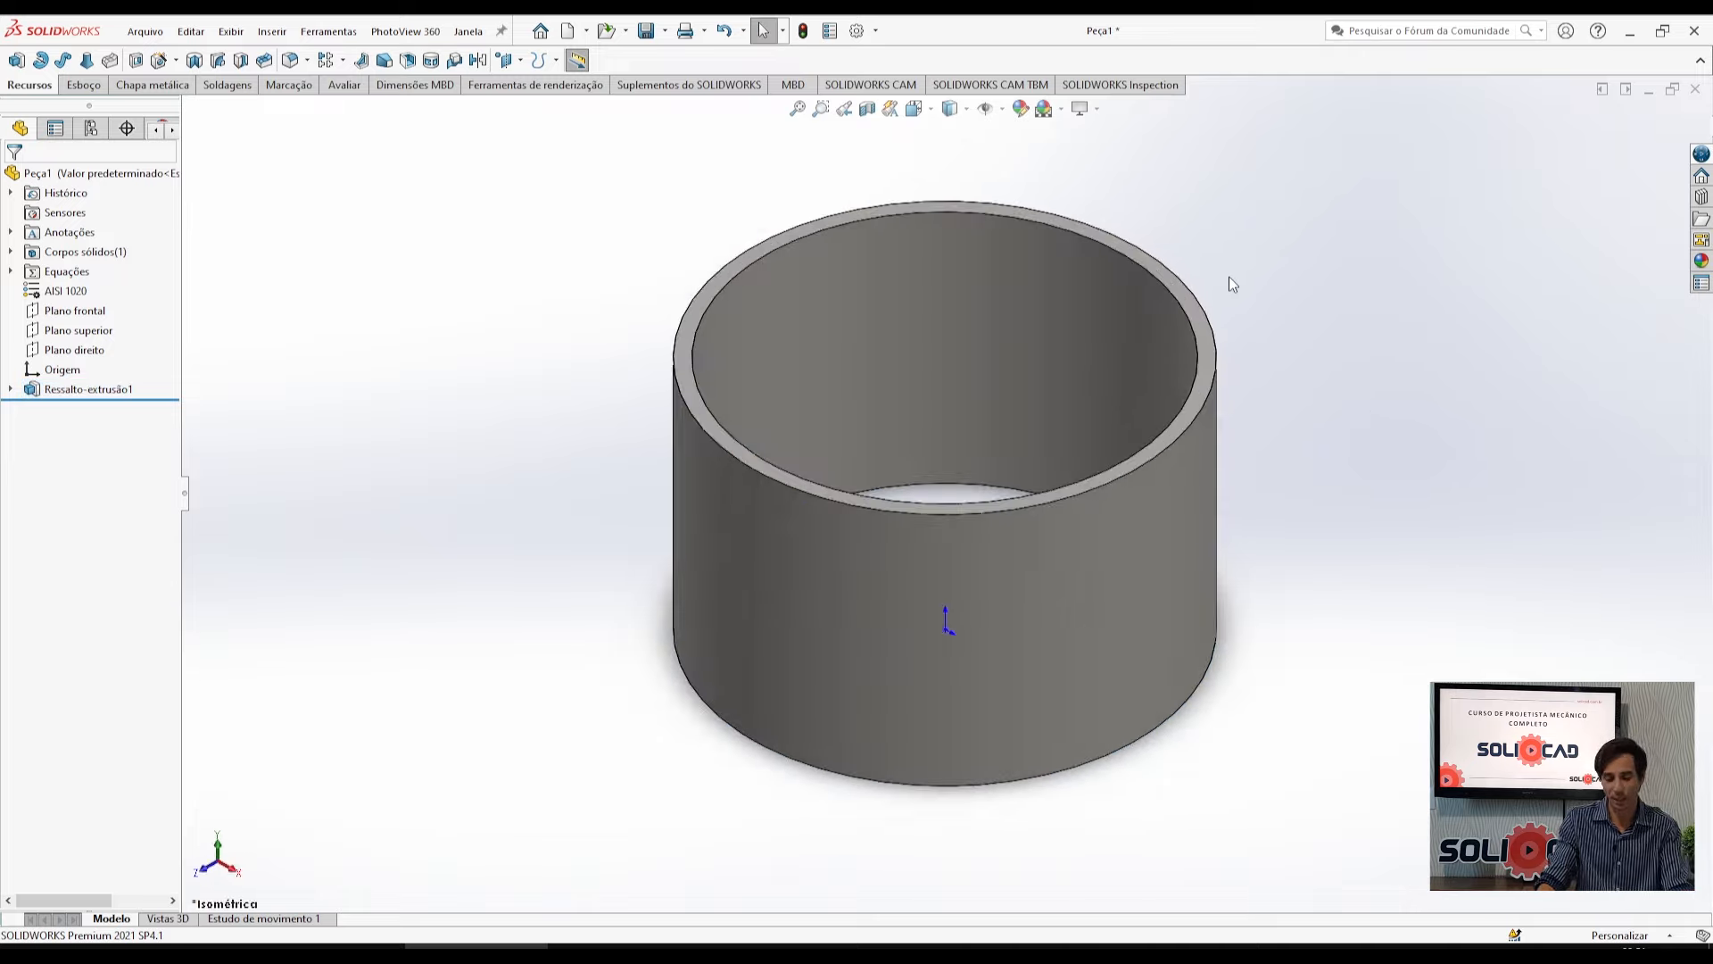
pyautogui.scroll(3, 1267, 768)
pyautogui.moveTo(1183, 710); pyautogui.dragTo(1029, 685, button='middle')
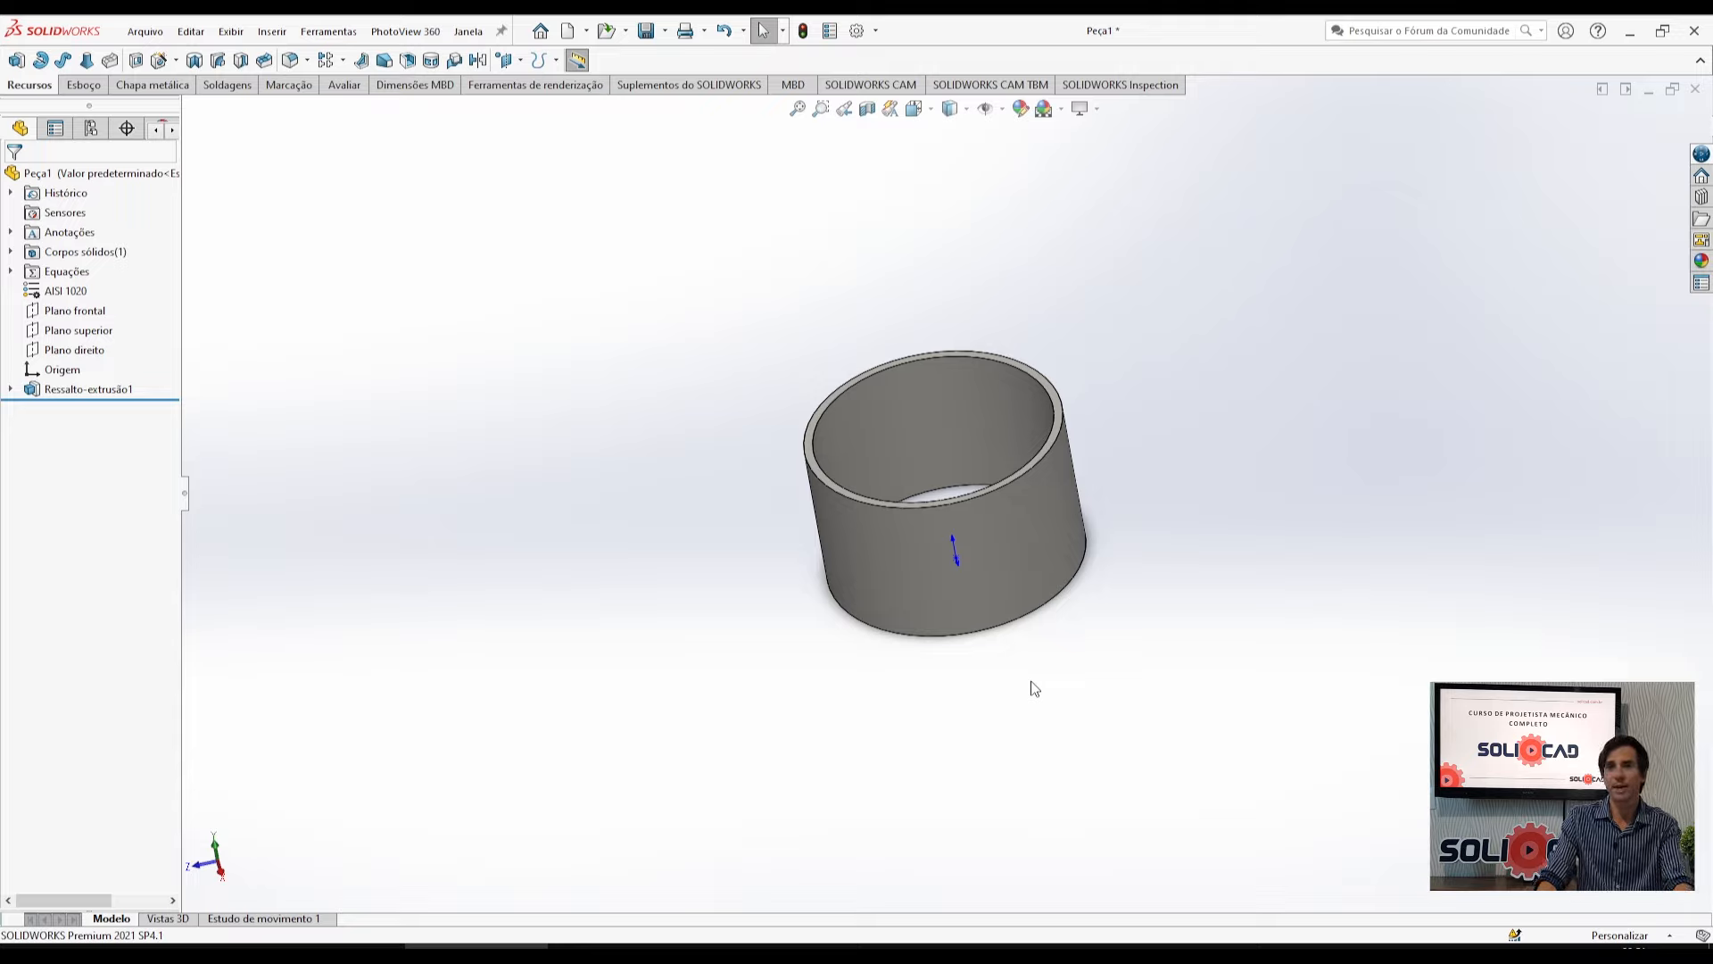
pyautogui.hotkey('ctrl', '7')
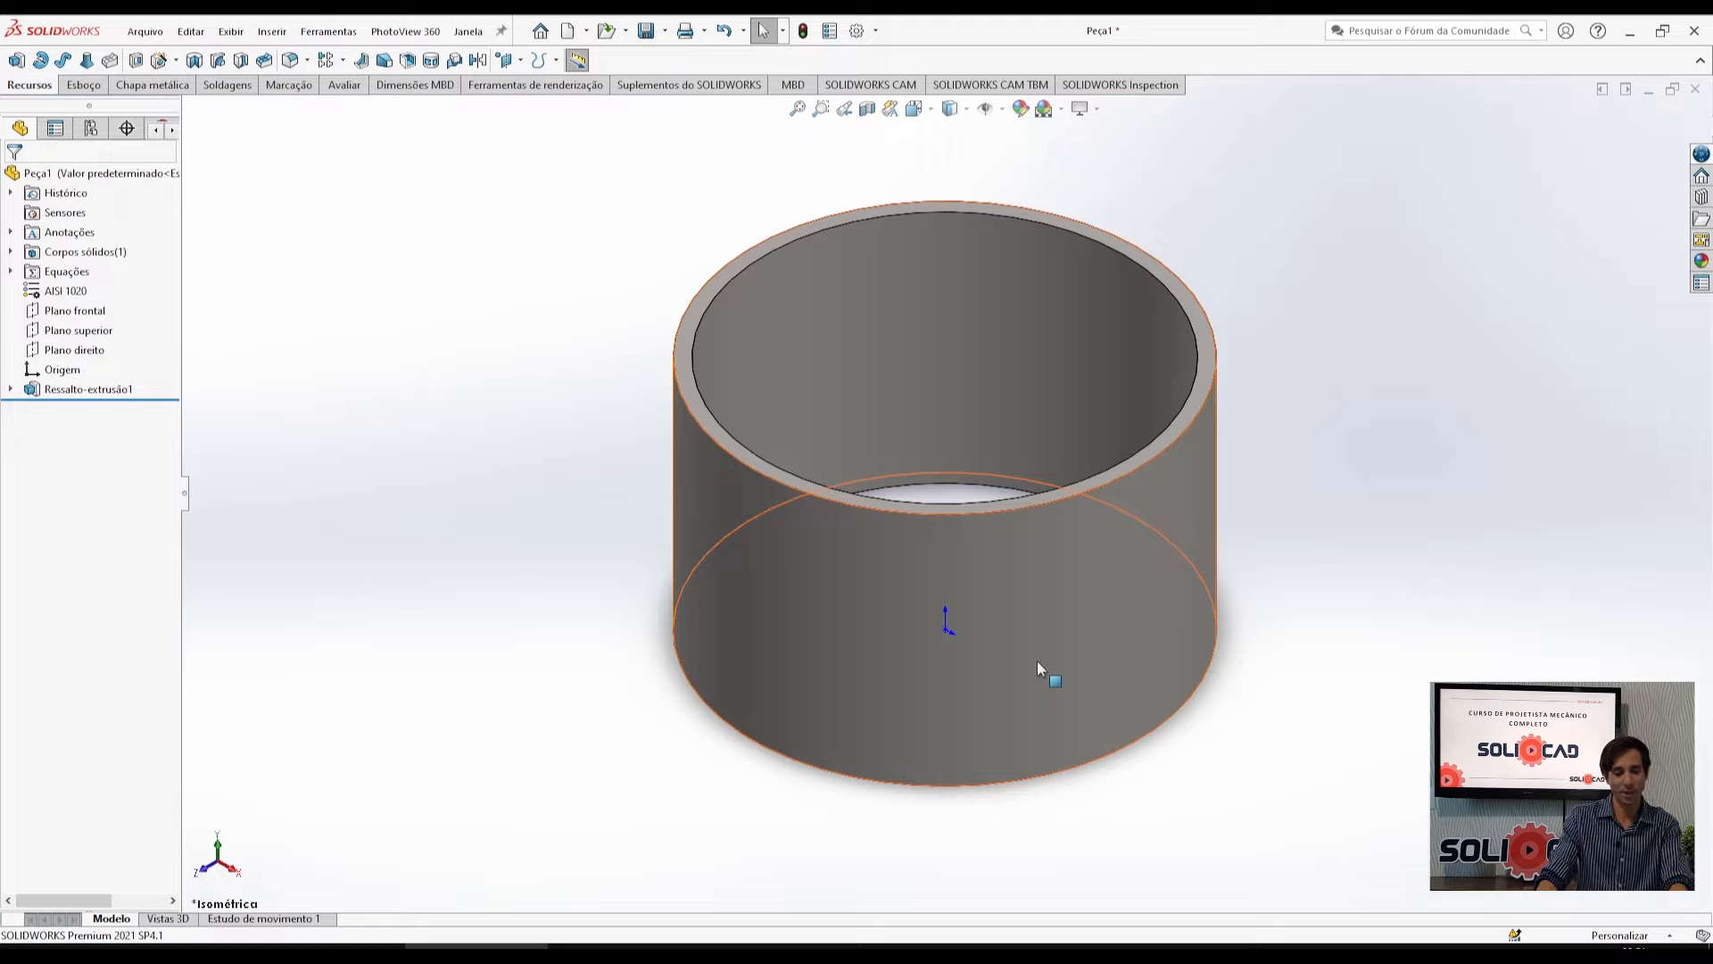
pyautogui.moveTo(657, 586); pyautogui.dragTo(528, 478, button='middle')
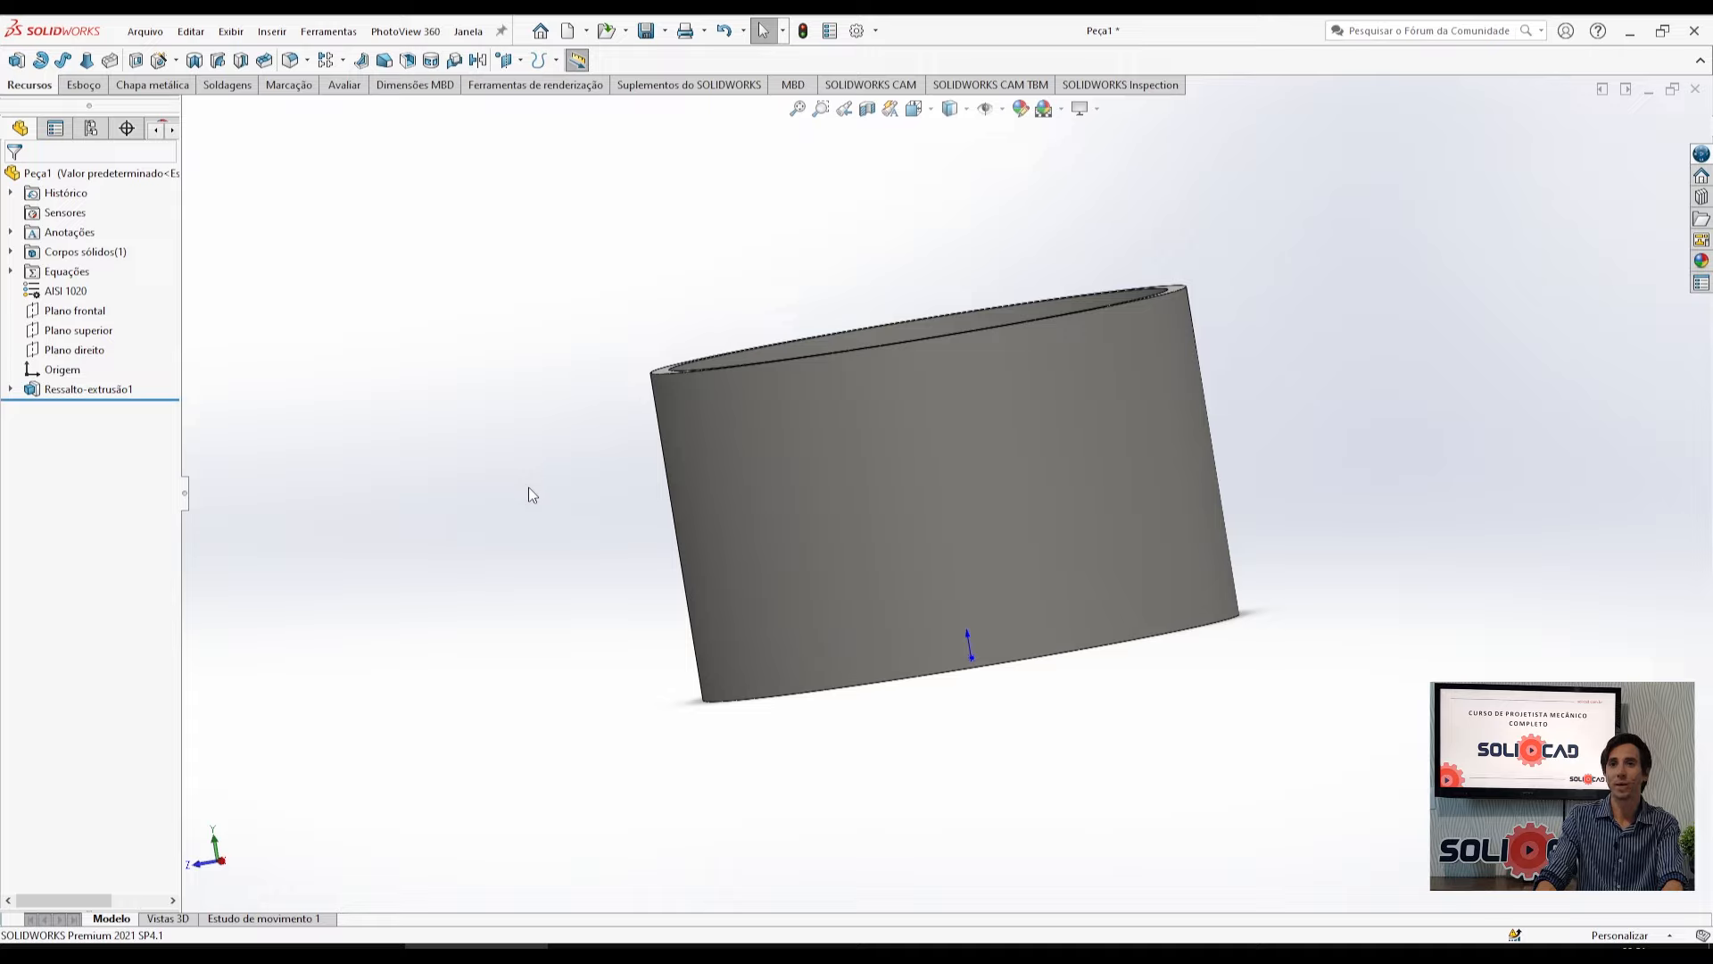
pyautogui.hotkey('ctrl', '7')
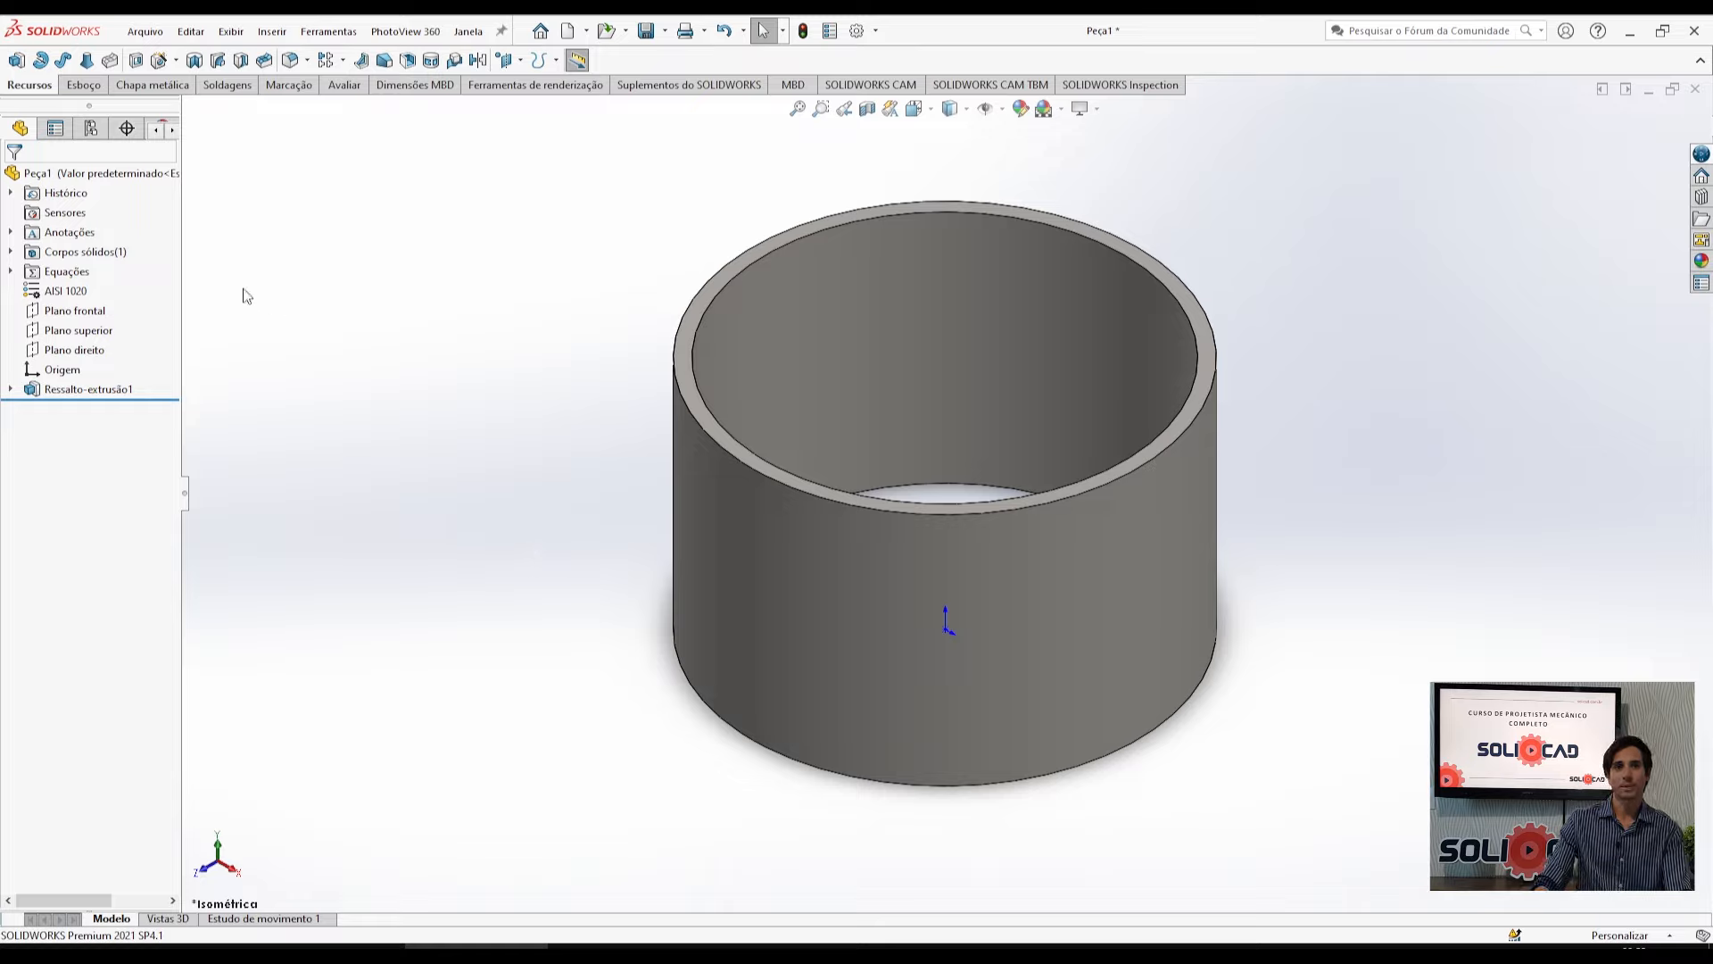
# Start a new sketch on the front plane (Plano frontal) and view it face-on.
pyautogui.click(94, 313)
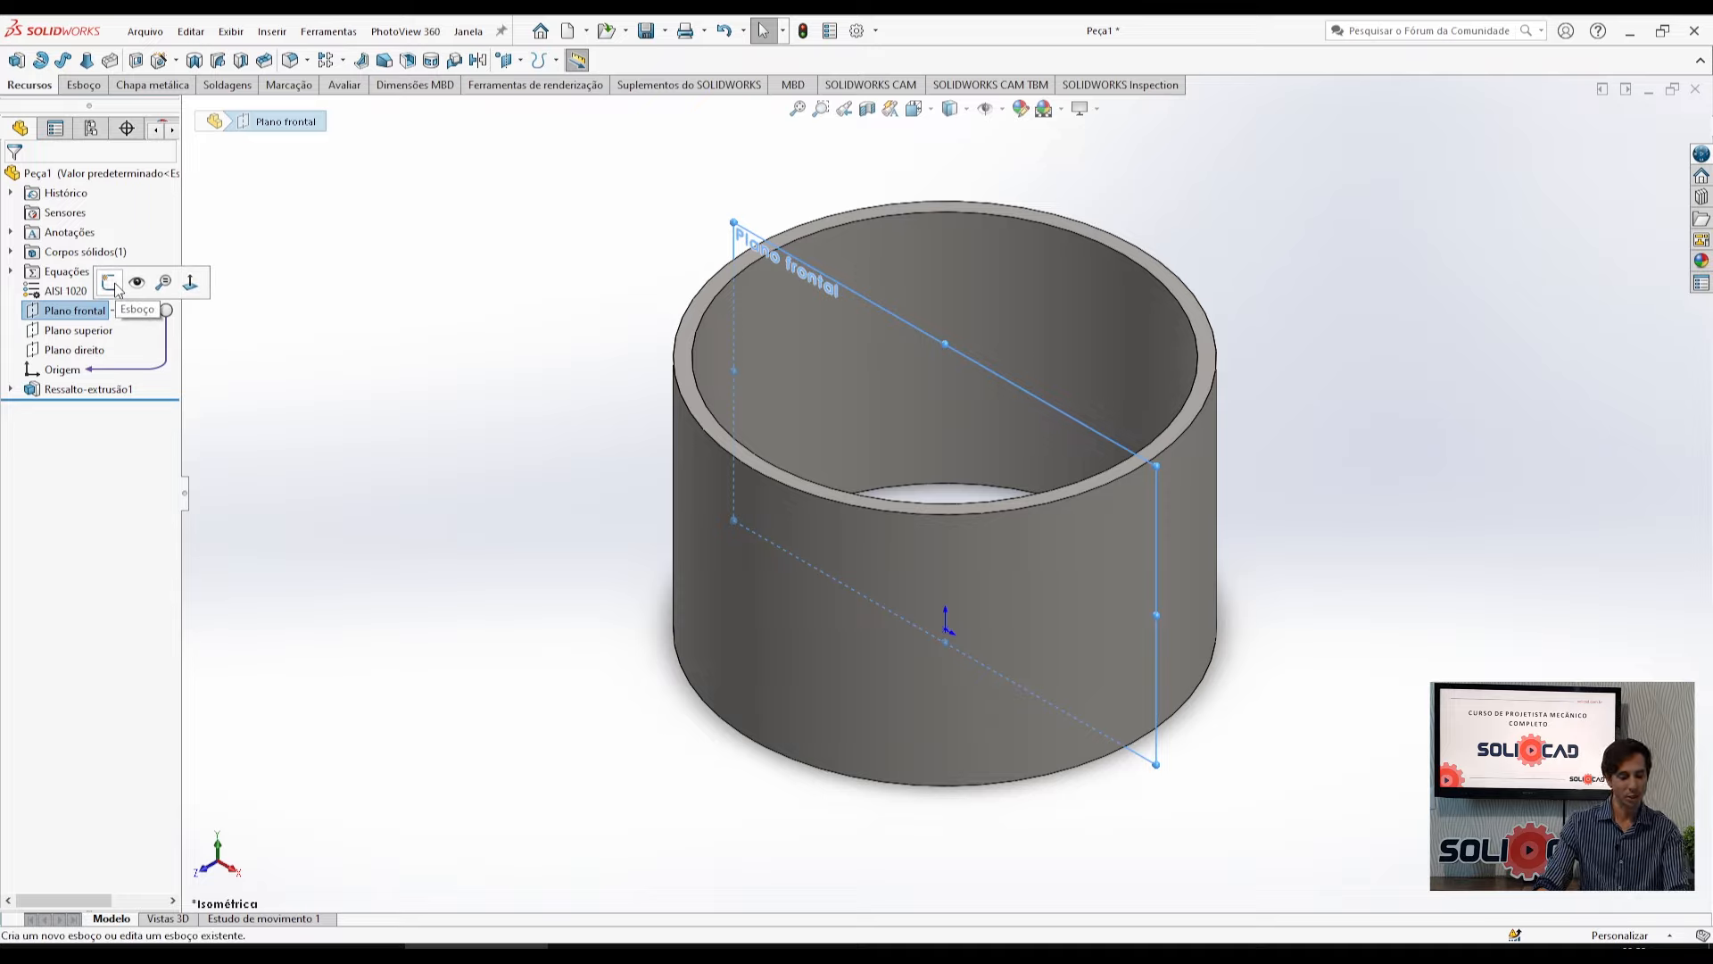
pyautogui.click(114, 284)
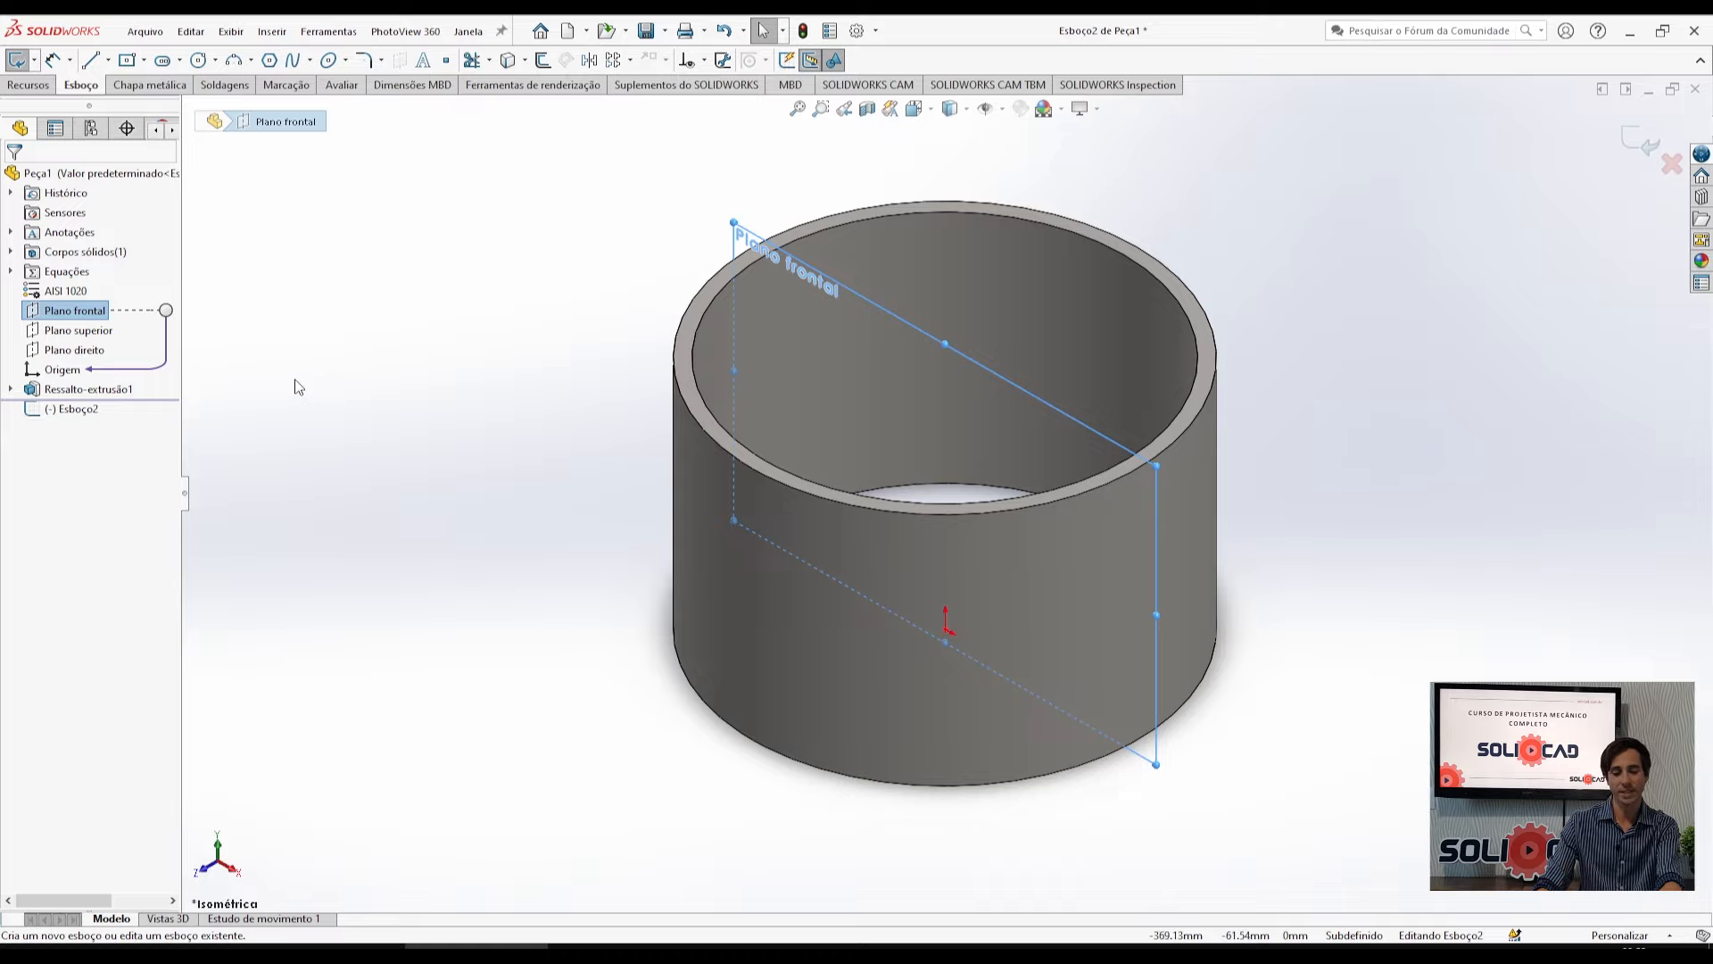
pyautogui.hotkey('ctrl', '8')
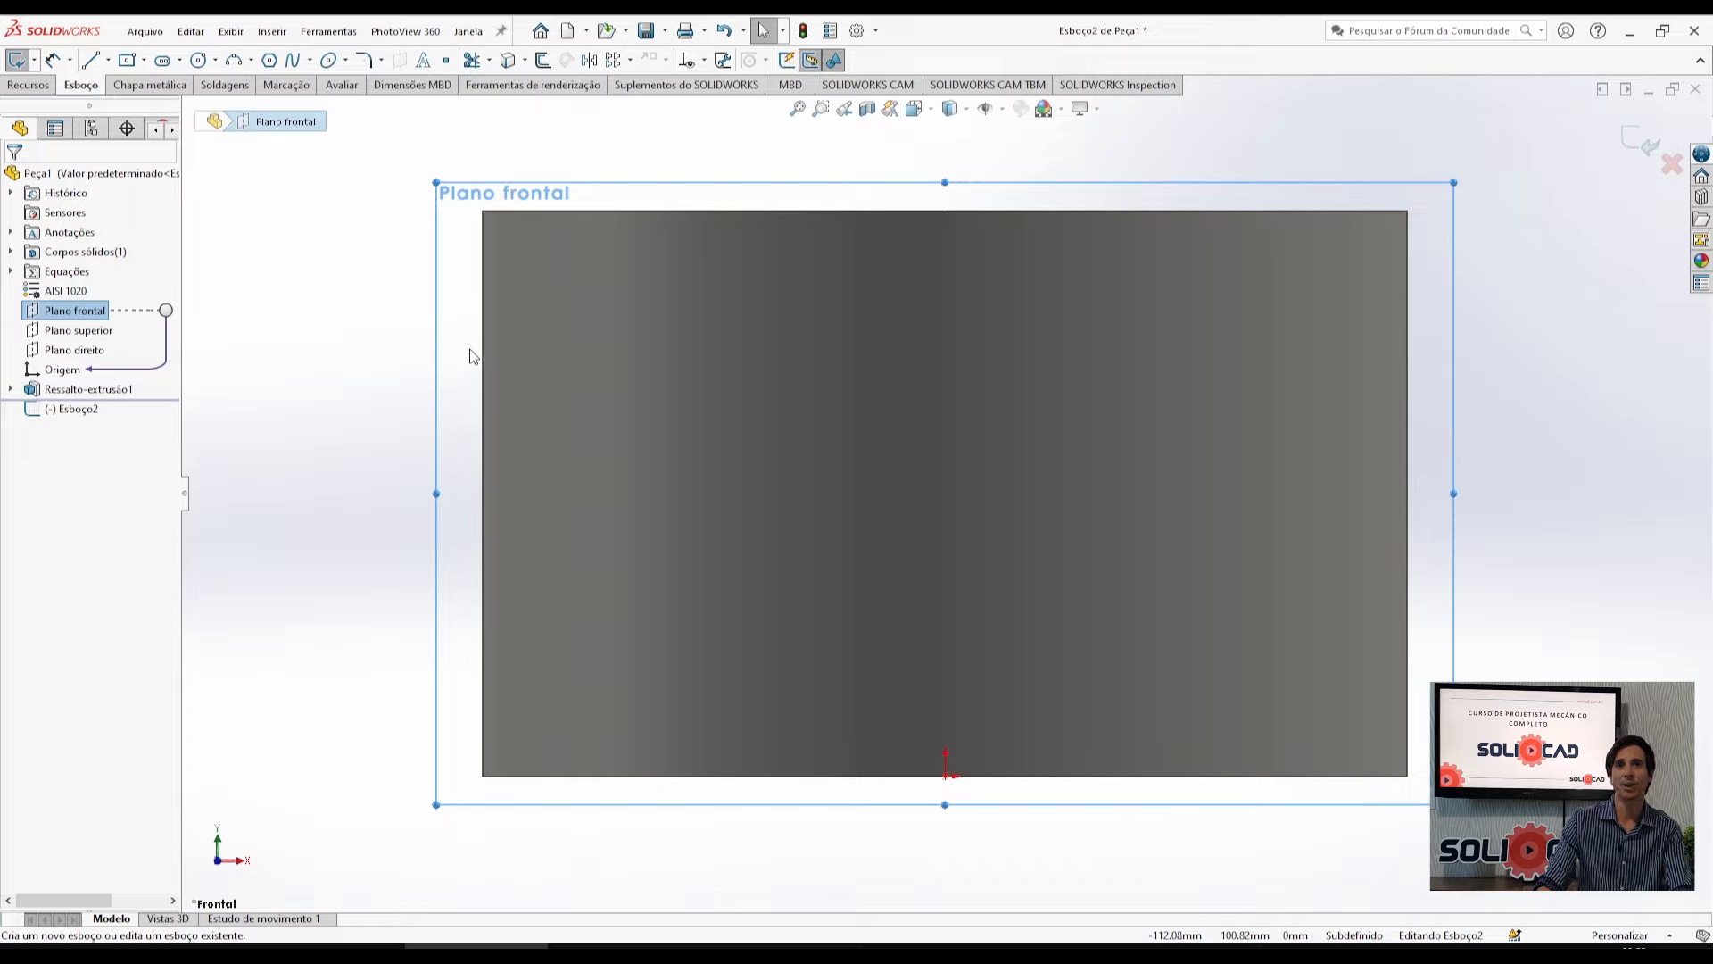
# Draw a vertical centreline (Linha de centro) about 48 mm long upward from the origin.
pyautogui.click(108, 60)
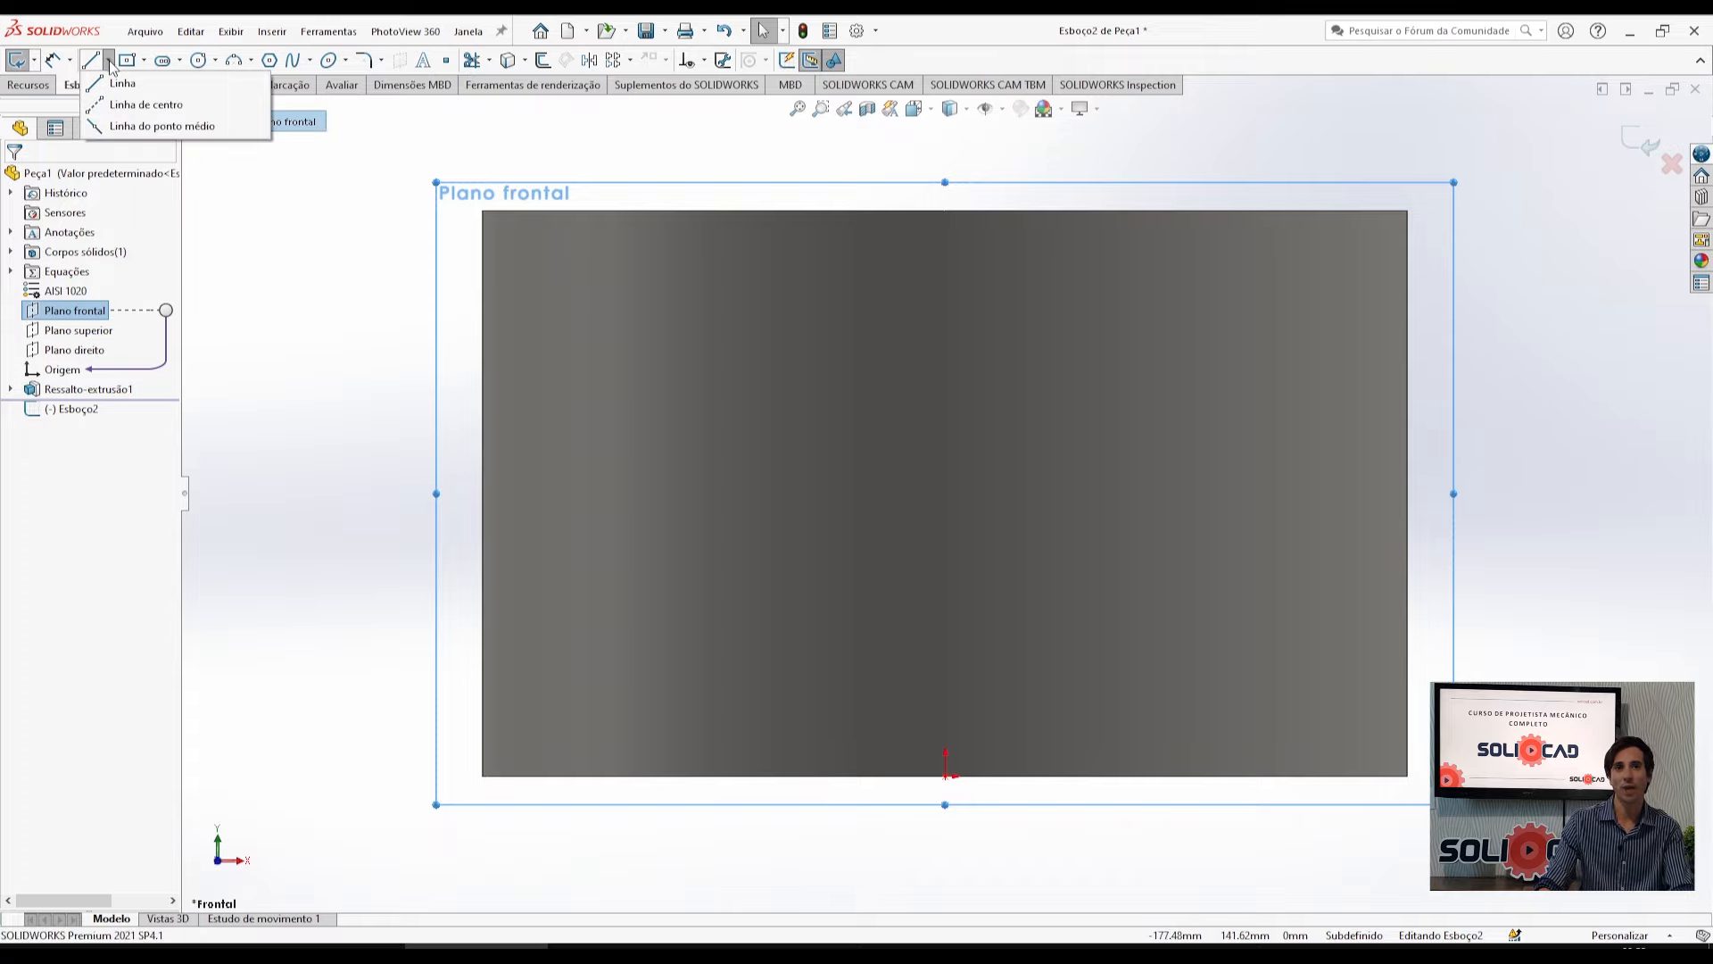
pyautogui.click(131, 106)
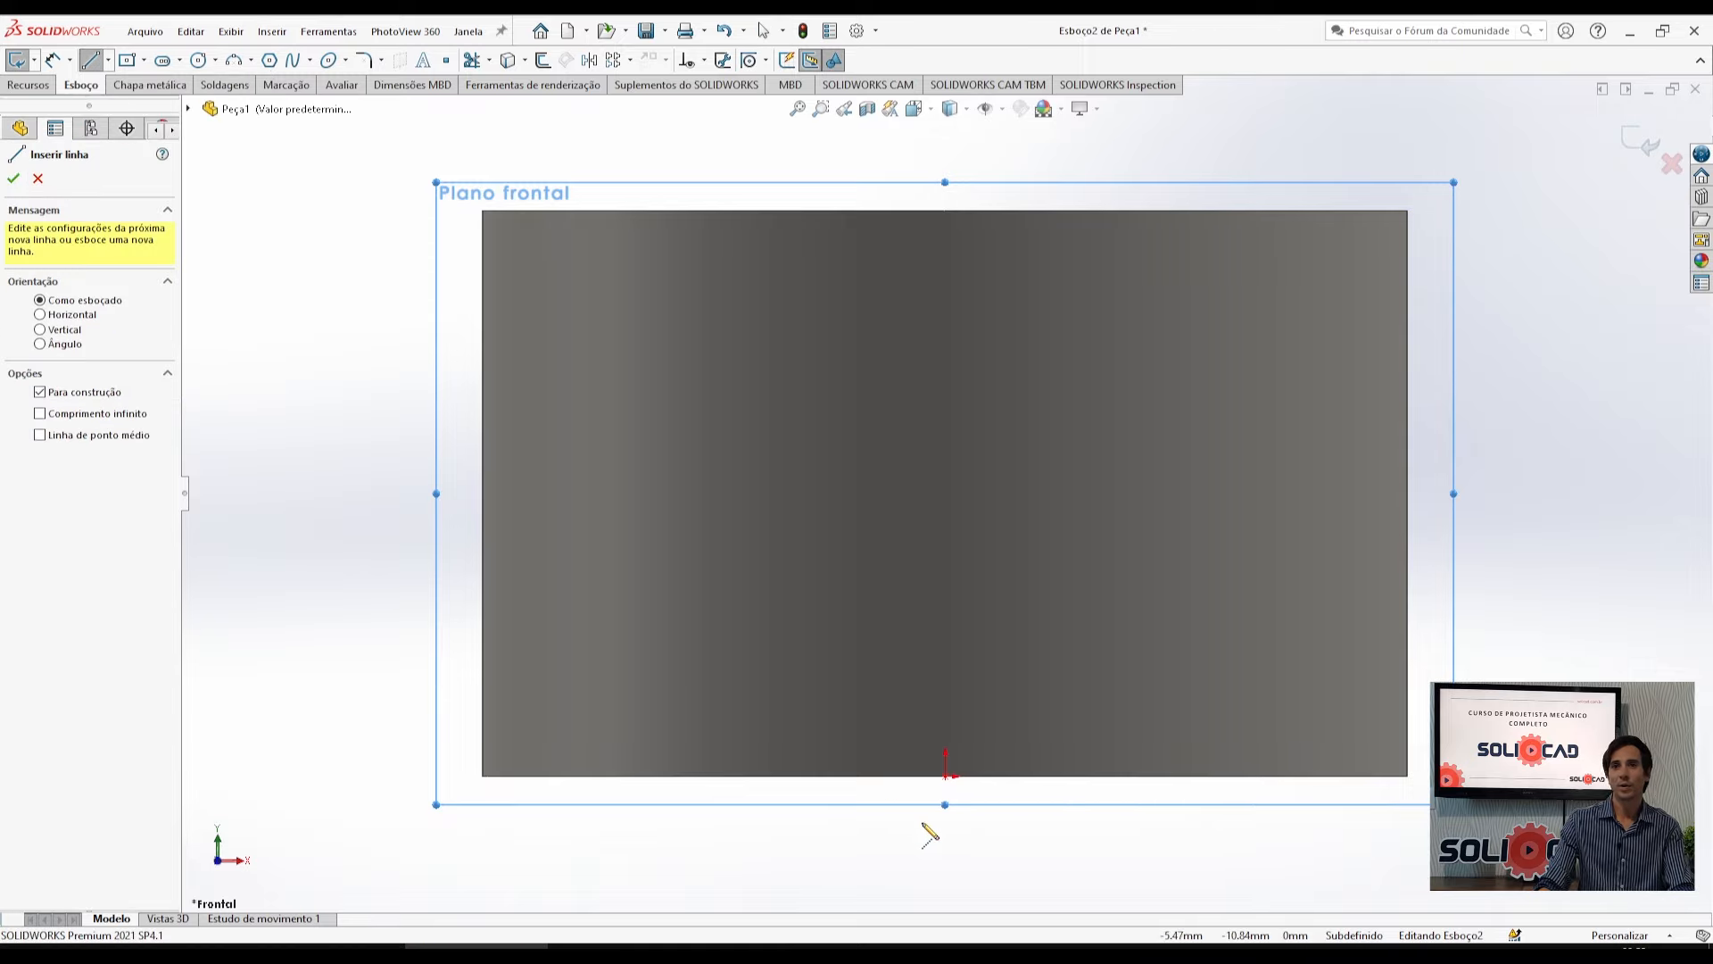
pyautogui.click(947, 777)
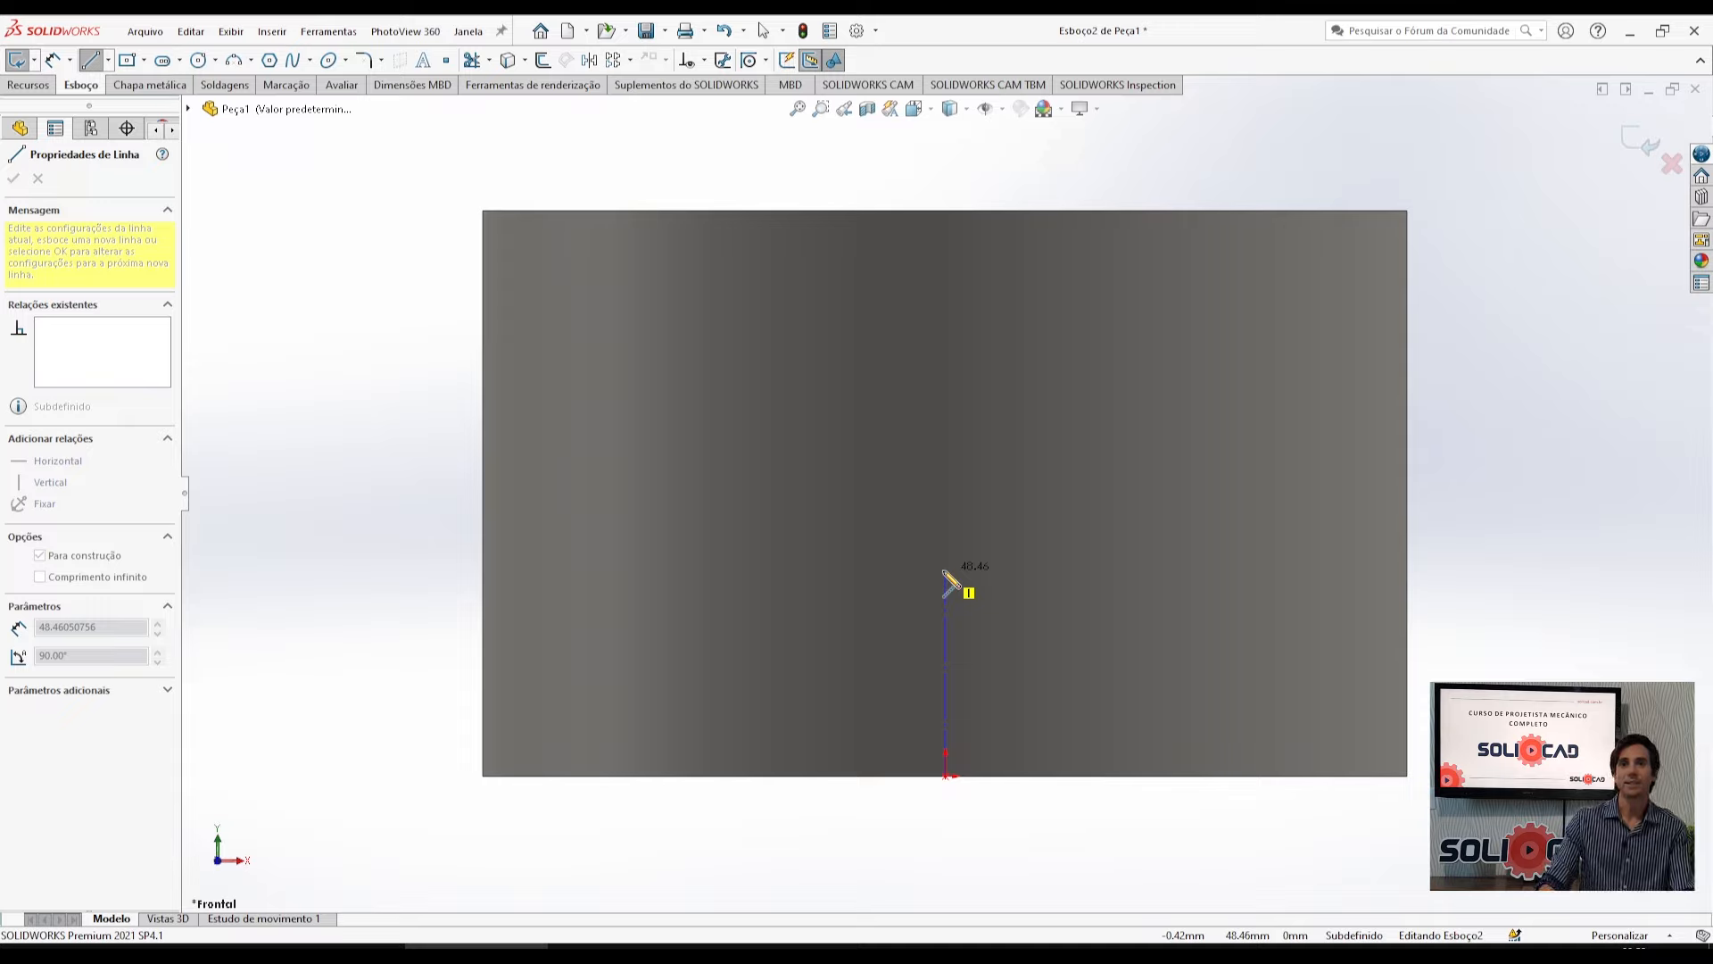
pyautogui.click(945, 570)
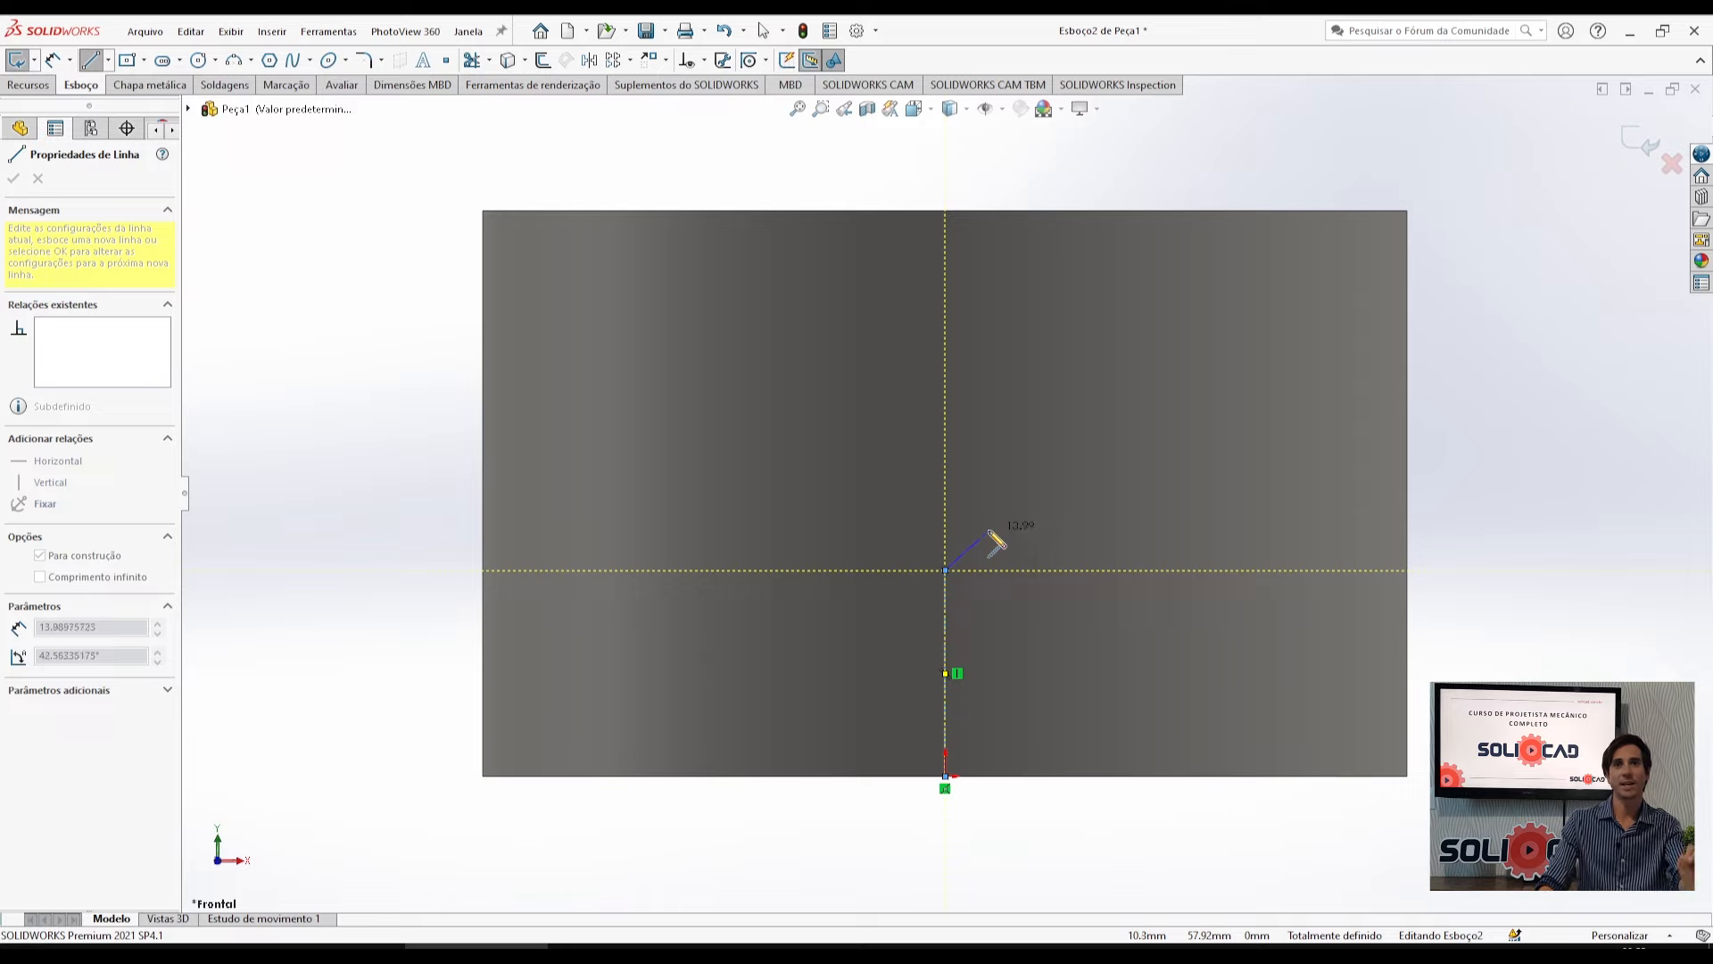
pyautogui.press('Escape')
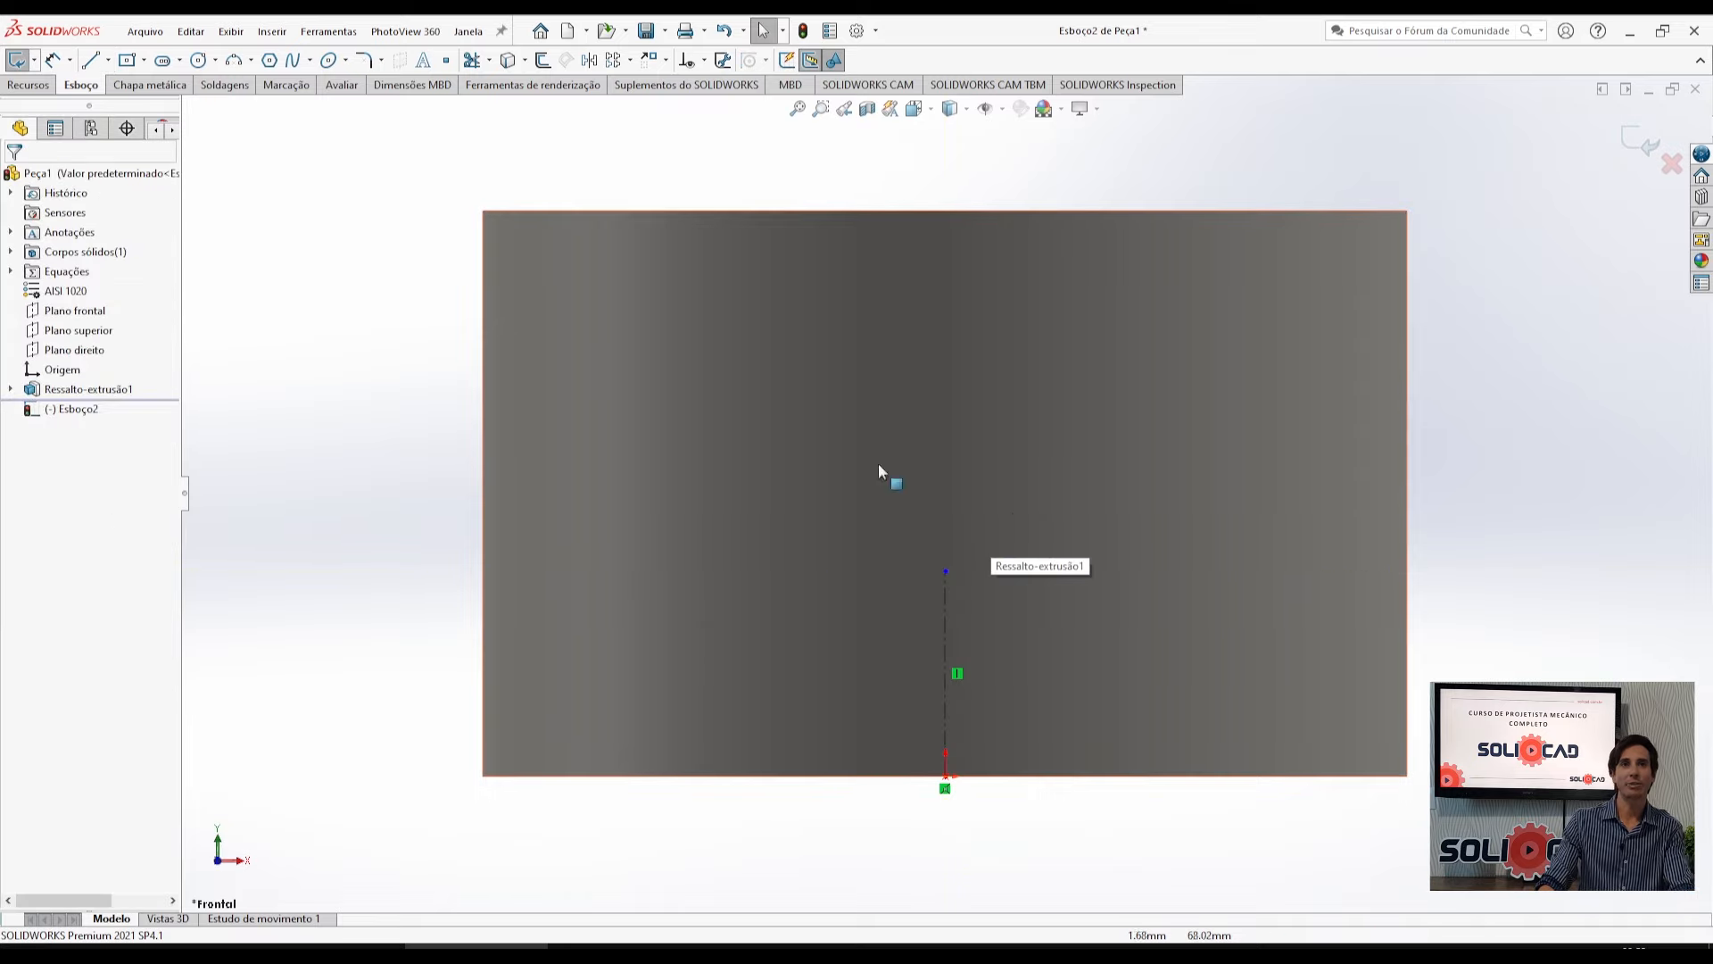
# Draw a centre rectangle (Retângulo central) about 114 by 38 mm, centred on the upper end of the vertical centreline.
pyautogui.click(146, 60)
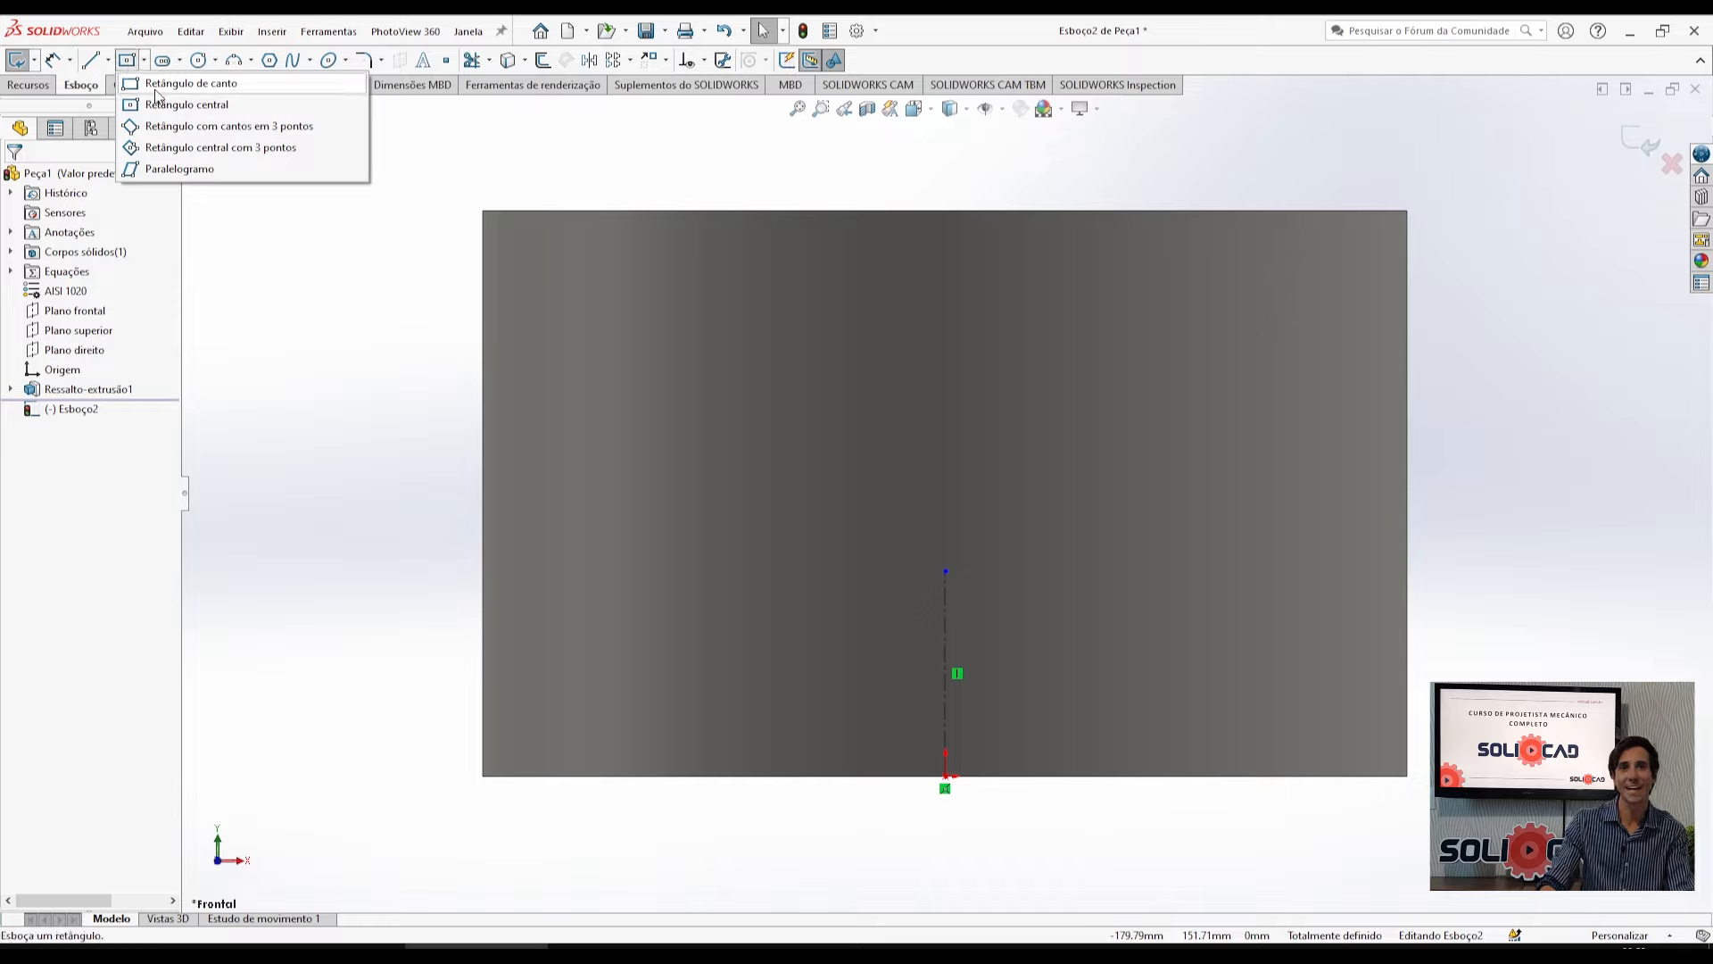
pyautogui.click(217, 105)
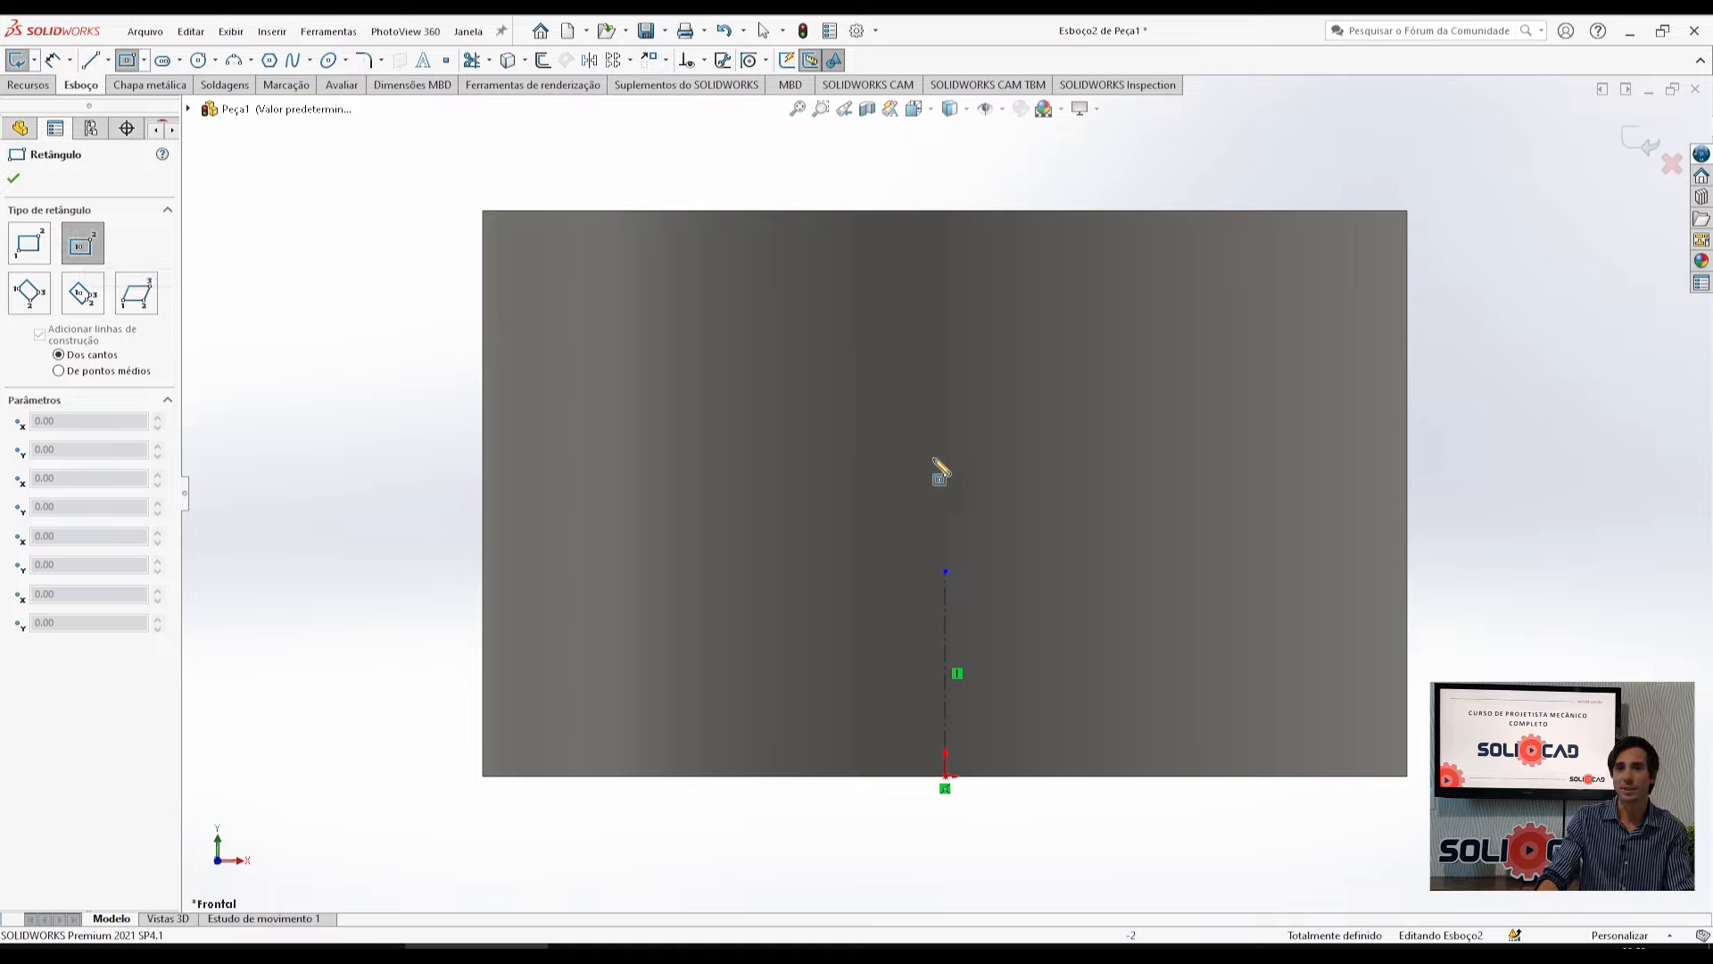
pyautogui.click(946, 571)
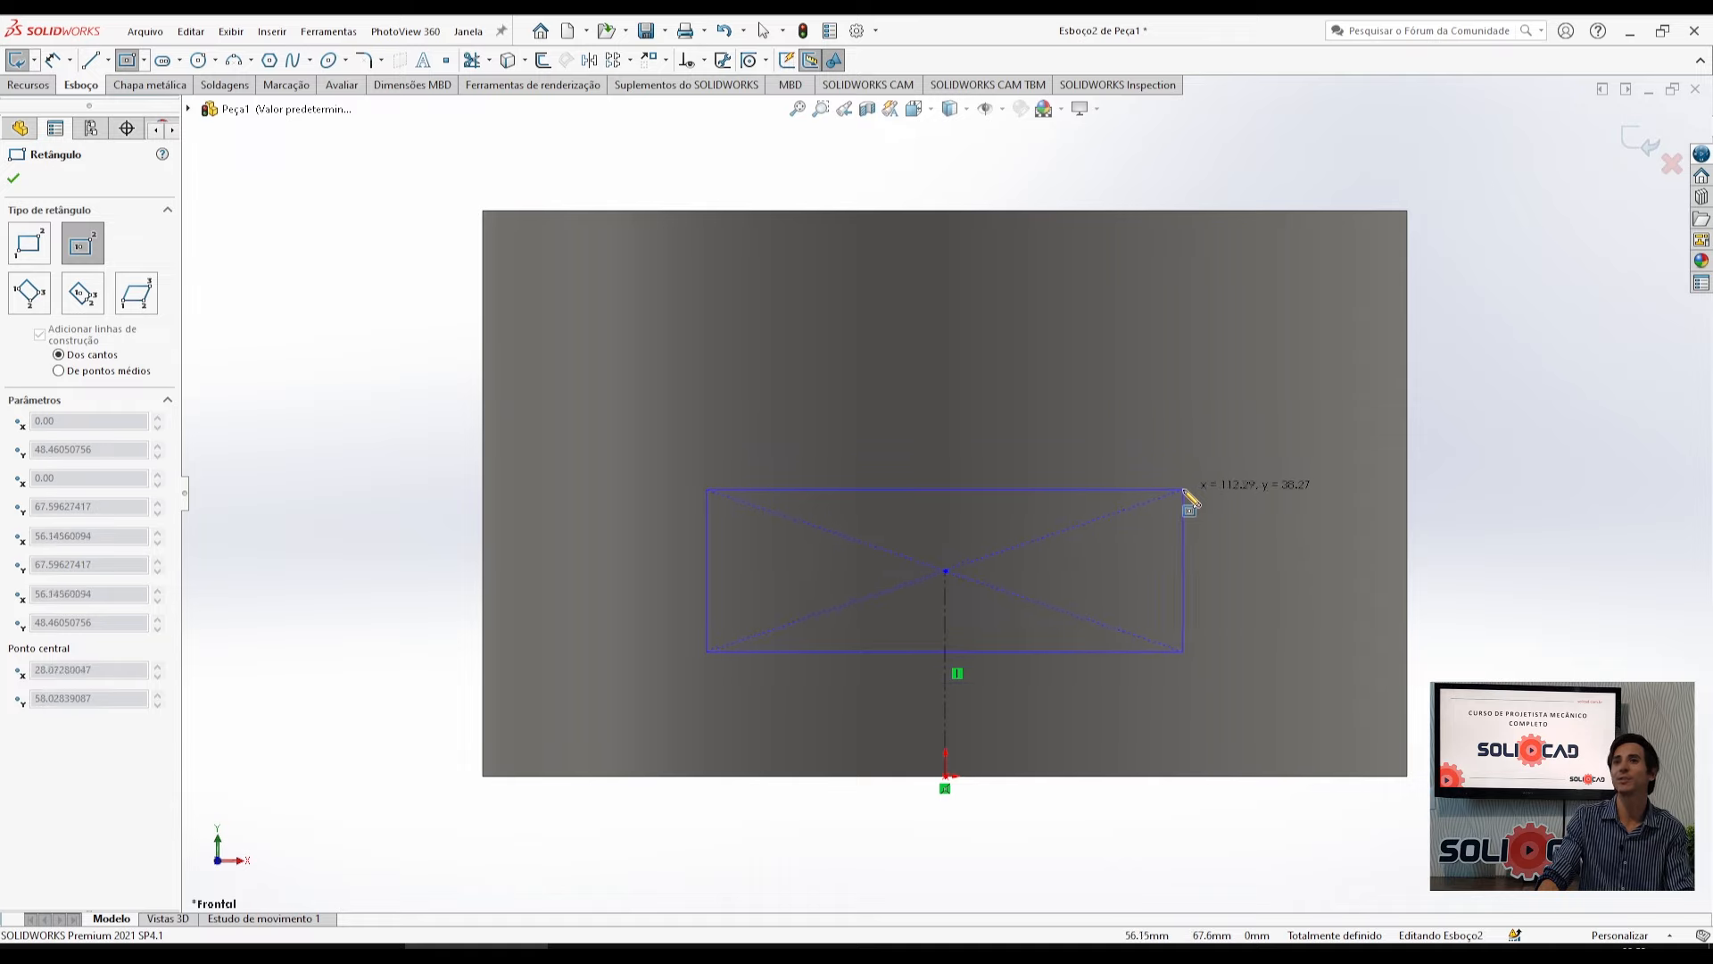
pyautogui.click(1187, 490)
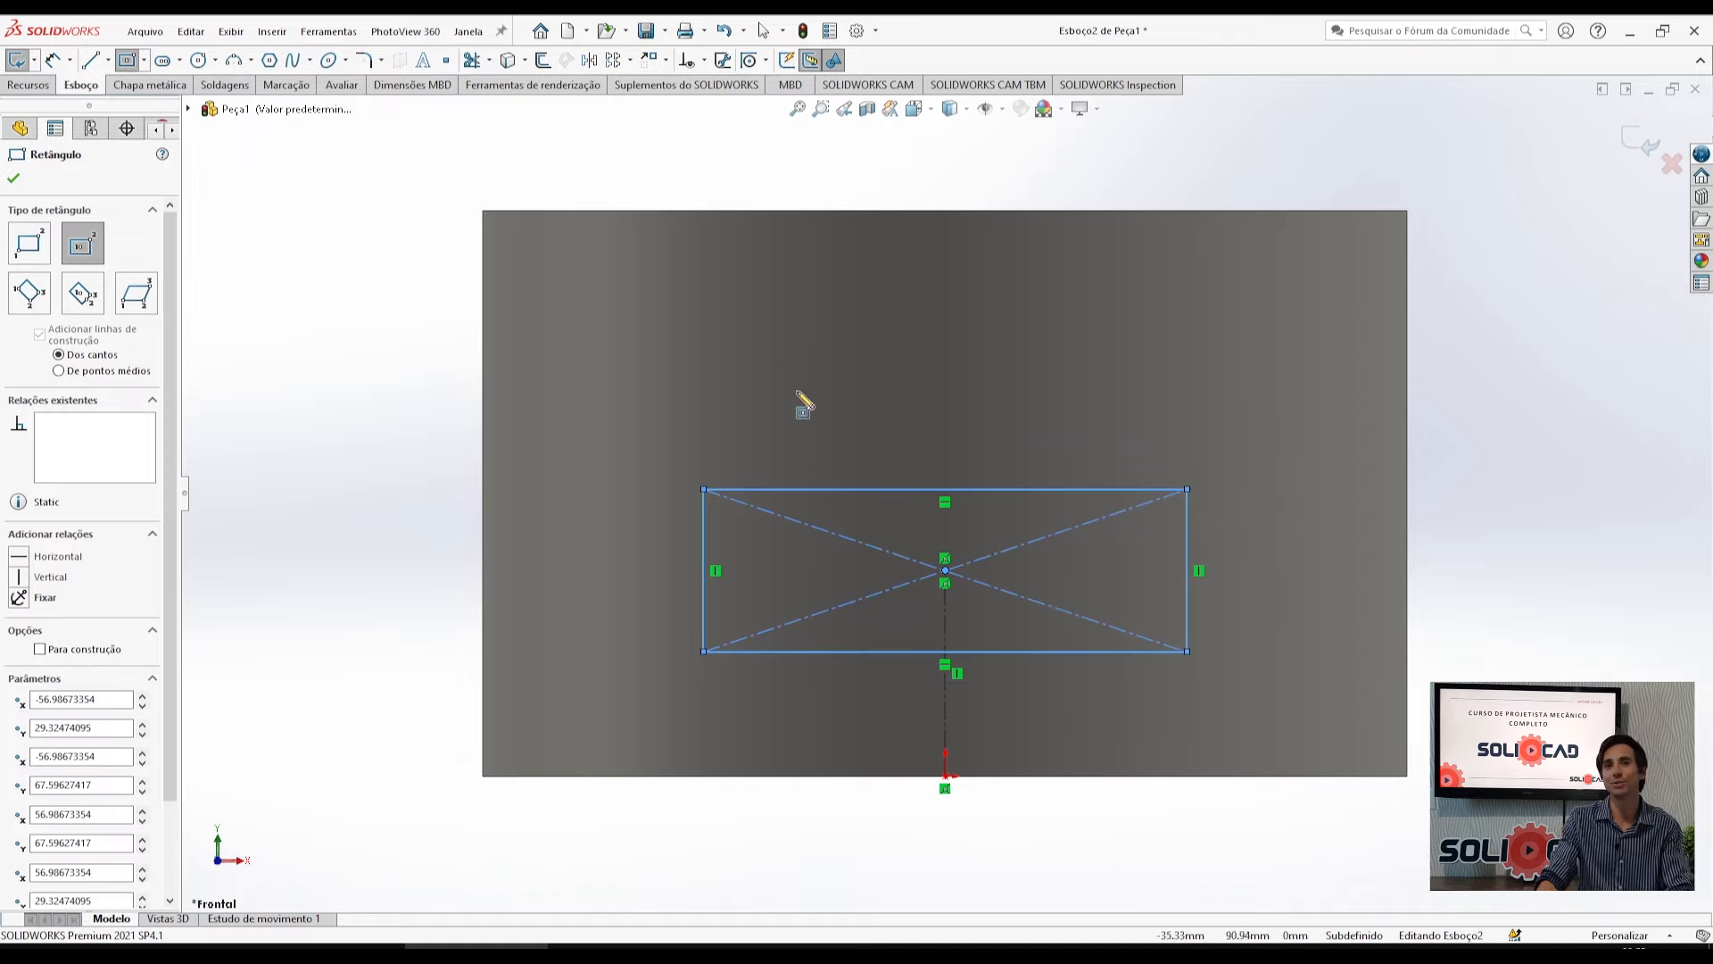
pyautogui.moveTo(1293, 597)
pyautogui.mouseDown(button='middle')
pyautogui.moveTo(1174, 659)
pyautogui.moveTo(1140, 852)
pyautogui.mouseUp(button='middle')
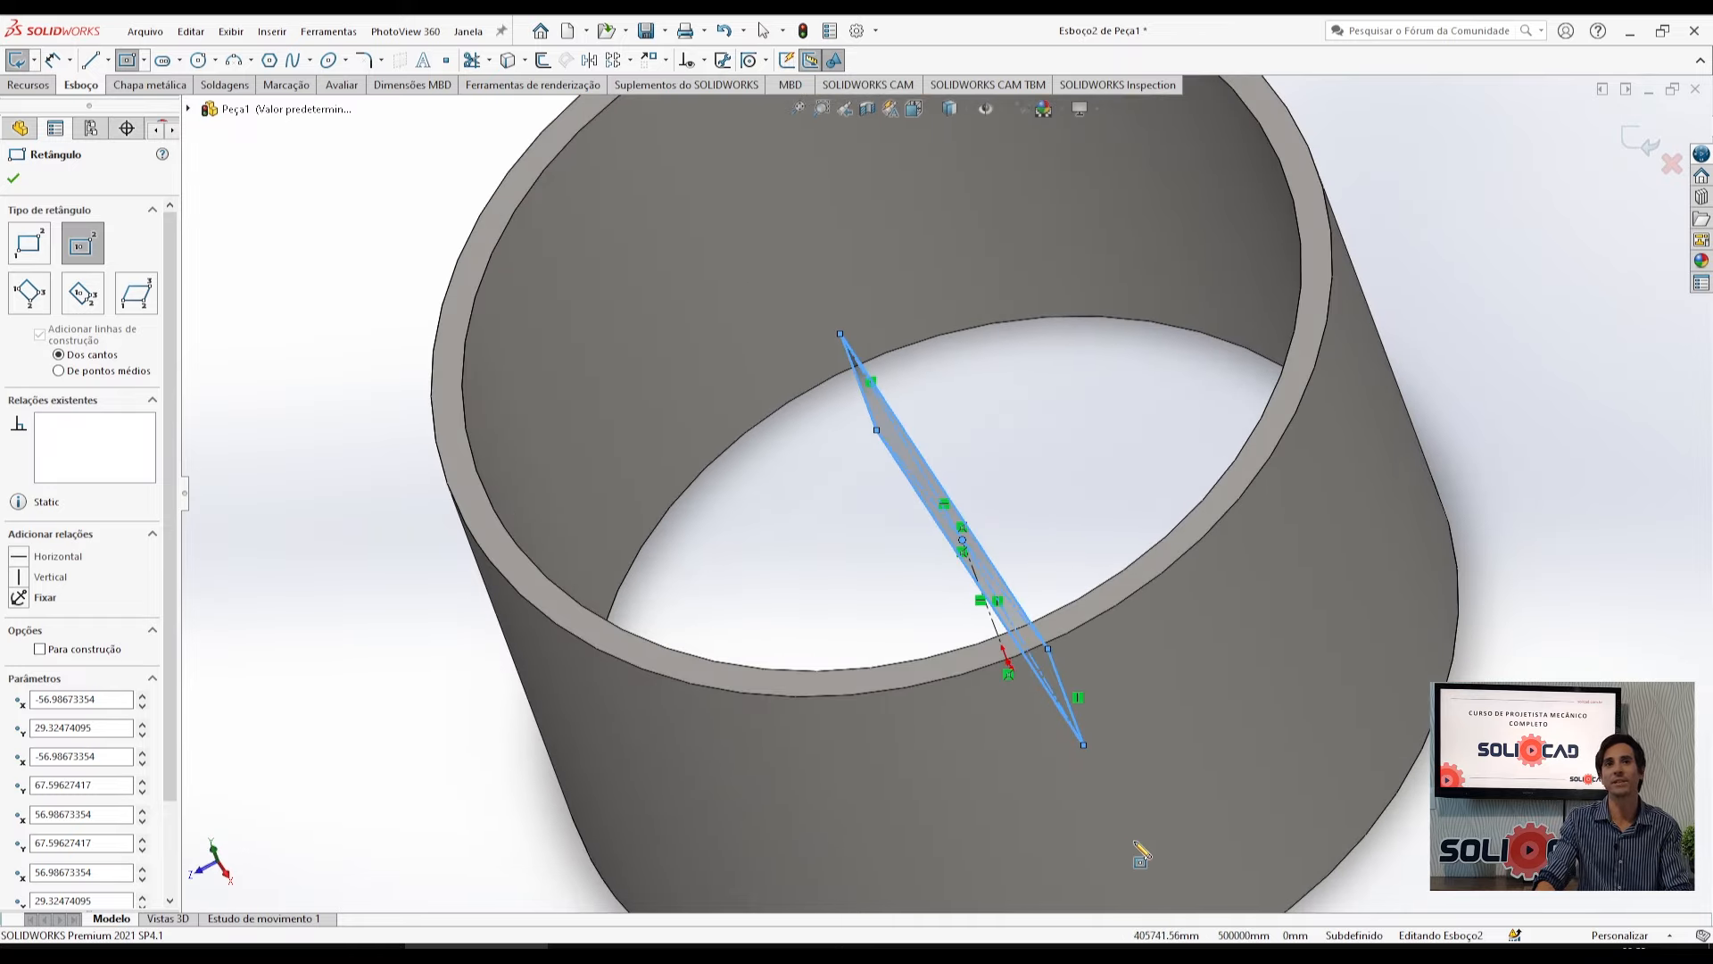
pyautogui.hotkey('ctrl', '8')
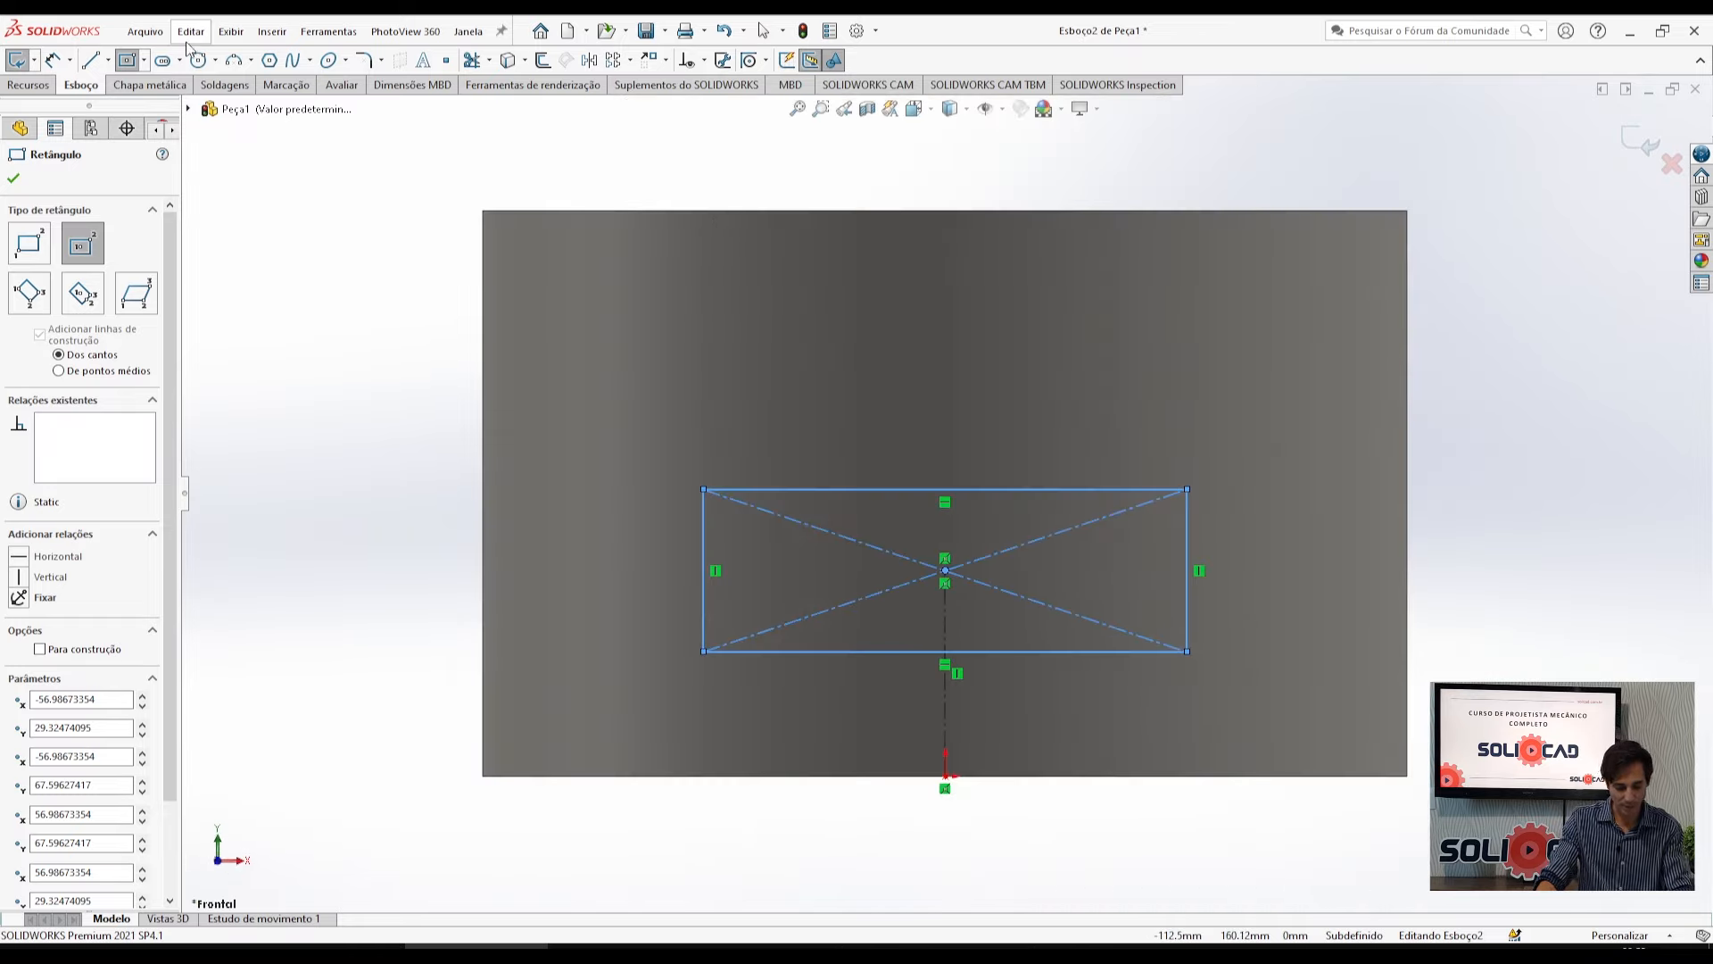
# Dimension the rectangle with a height of 60 mm and a width of 135 mm.
pyautogui.click(52, 60)
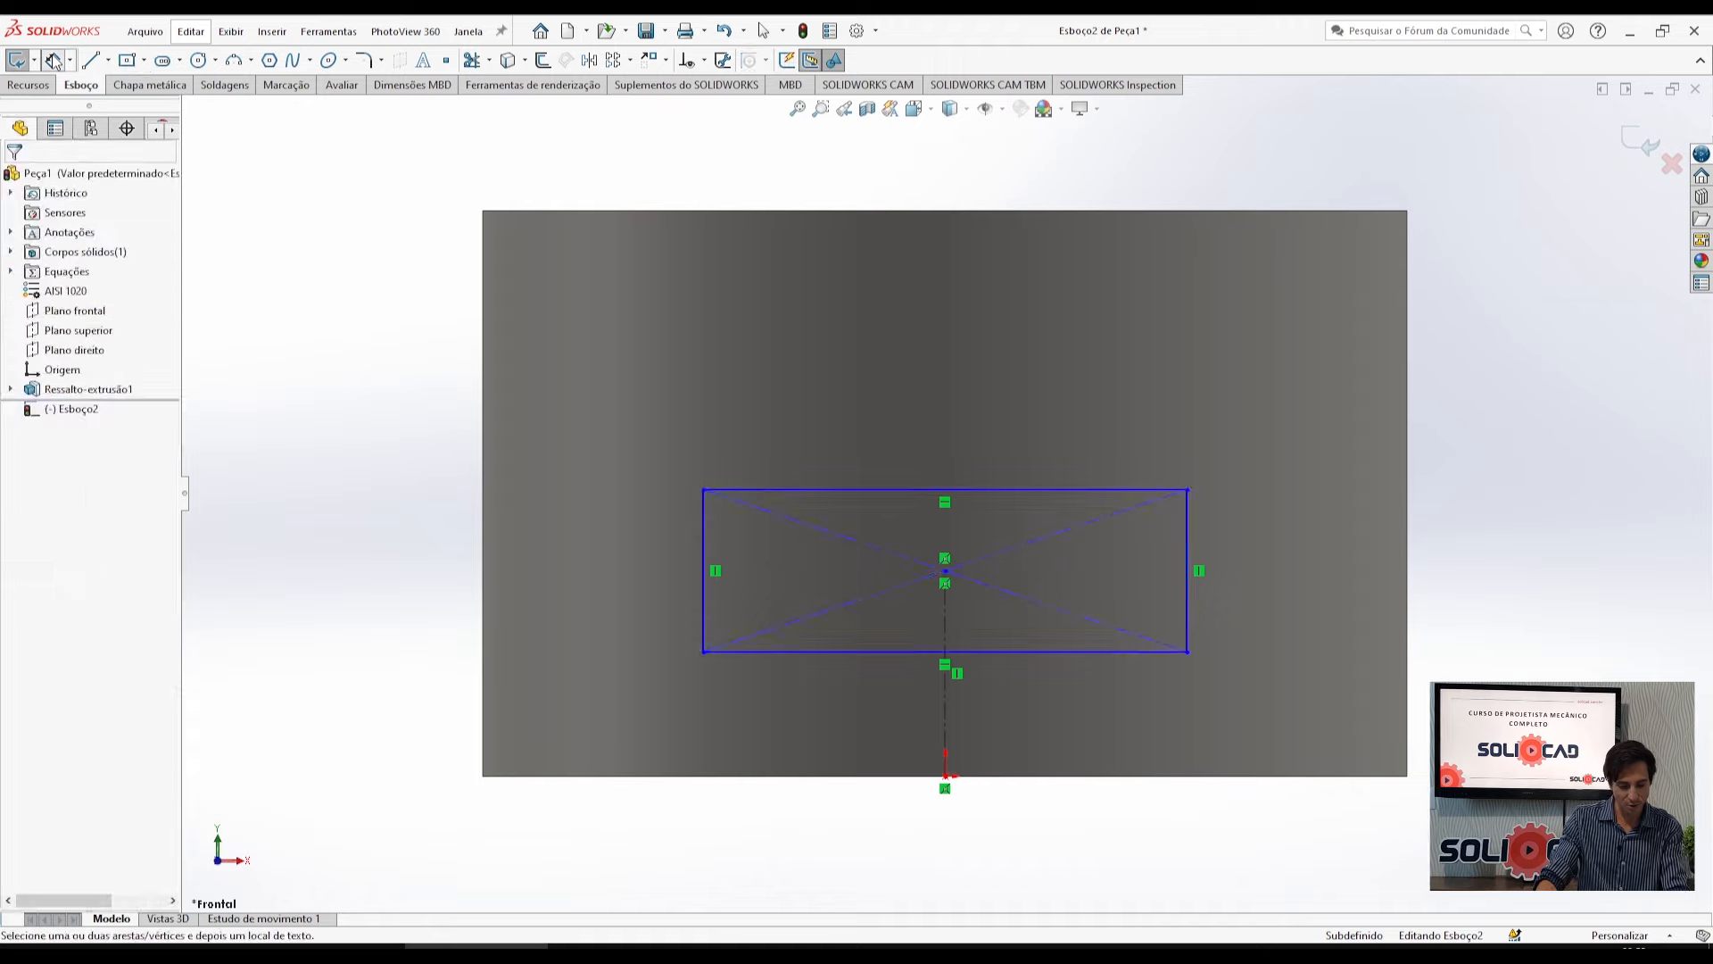
pyautogui.click(705, 555)
pyautogui.click(402, 564)
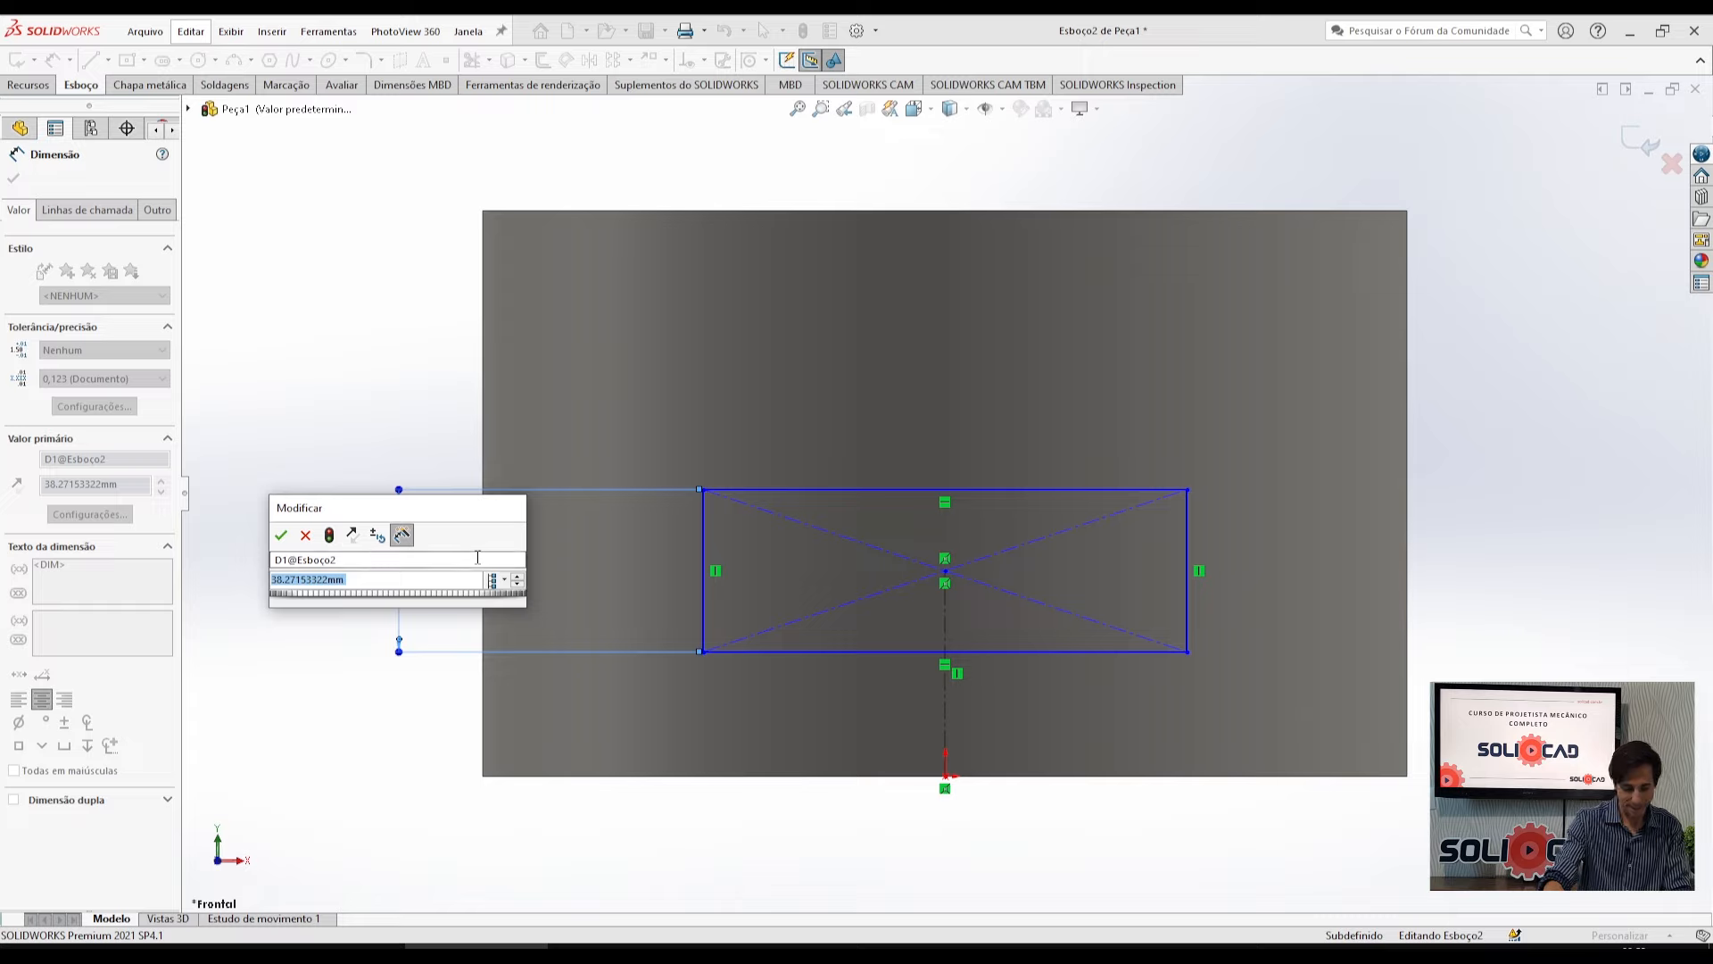
pyautogui.write('60')
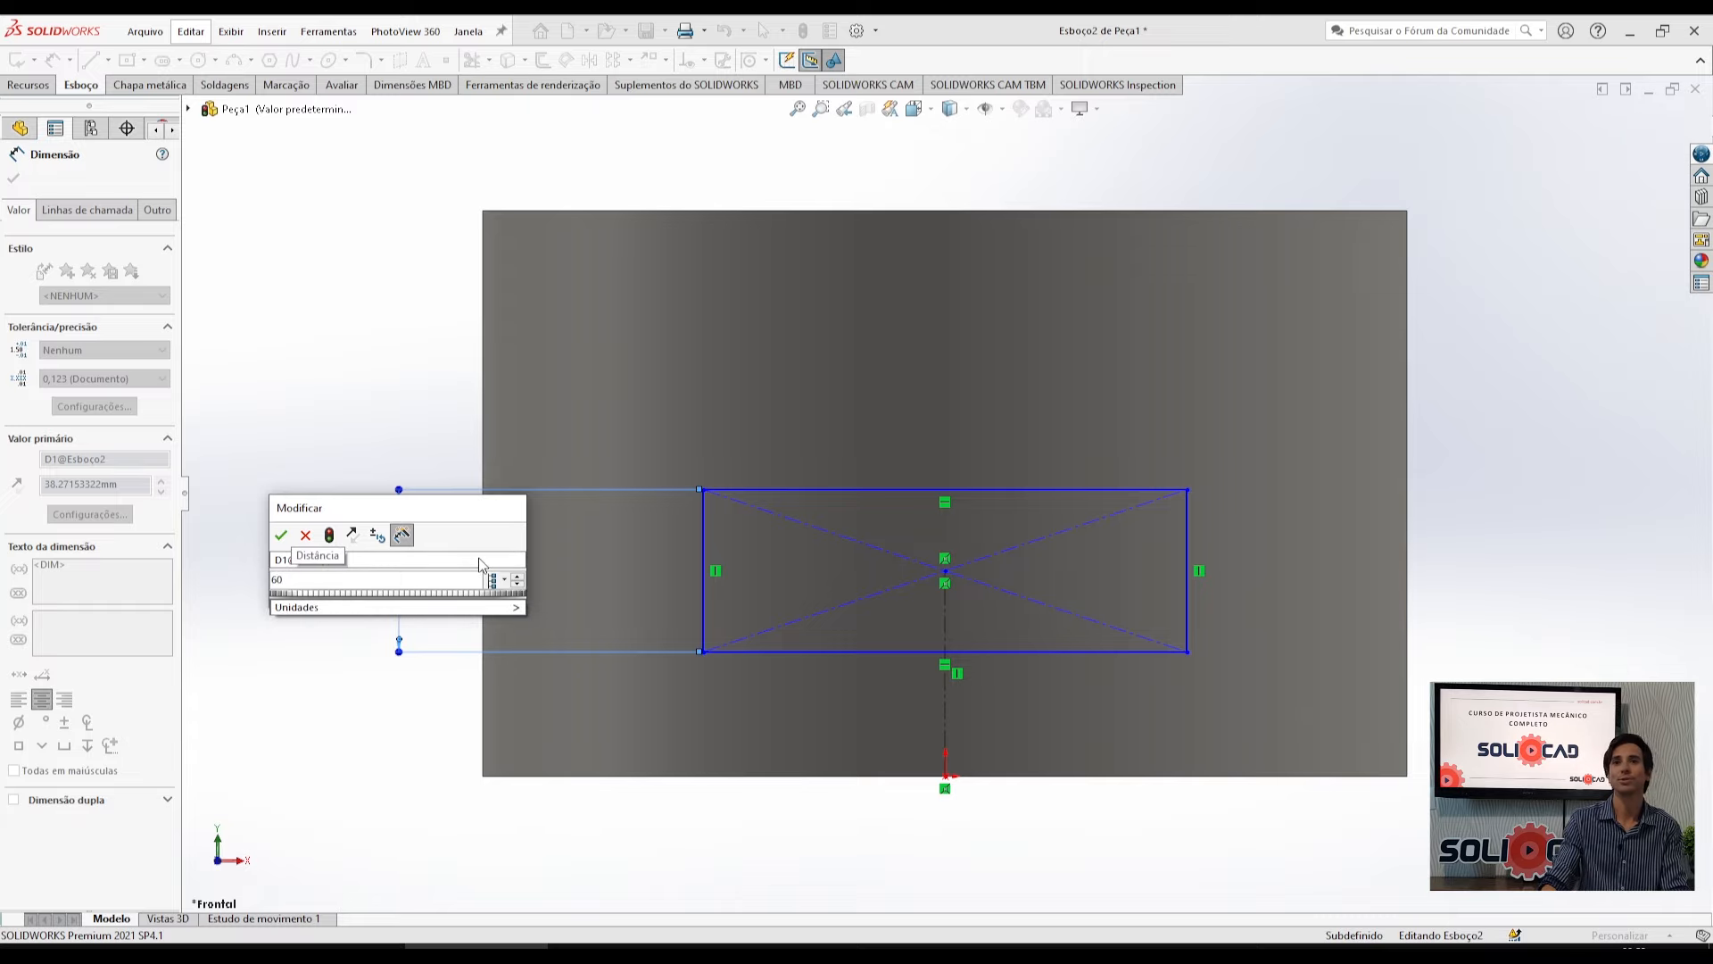
pyautogui.press('Return')
pyautogui.click(989, 440)
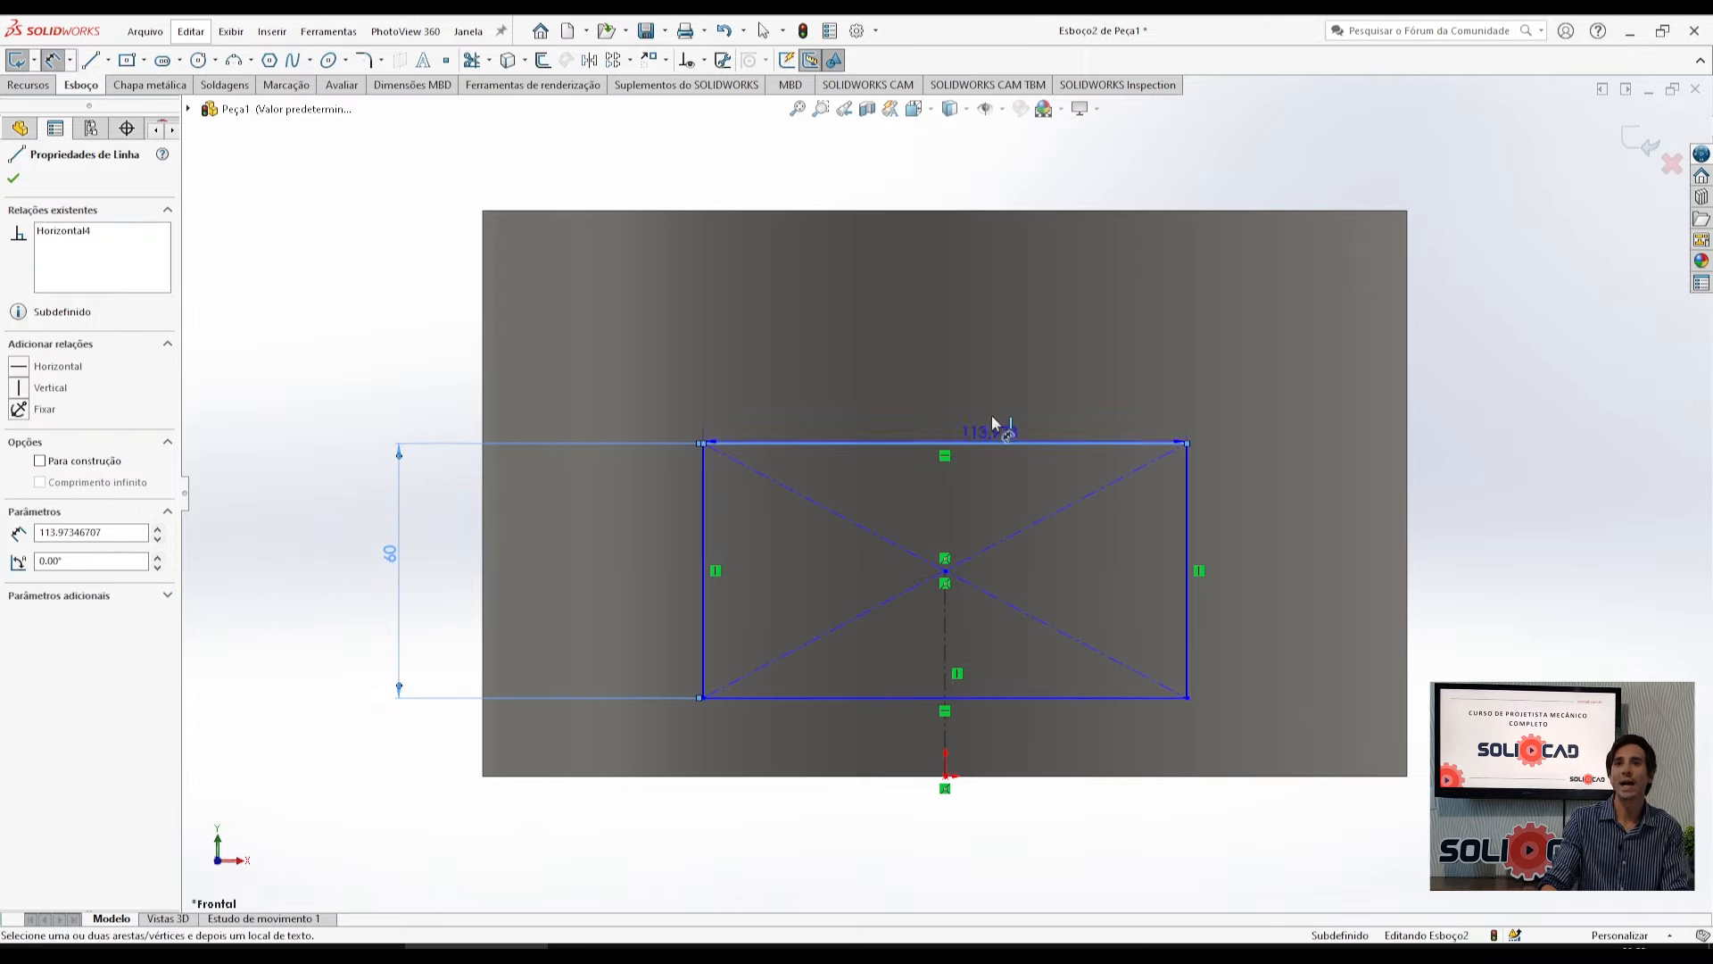
pyautogui.click(990, 173)
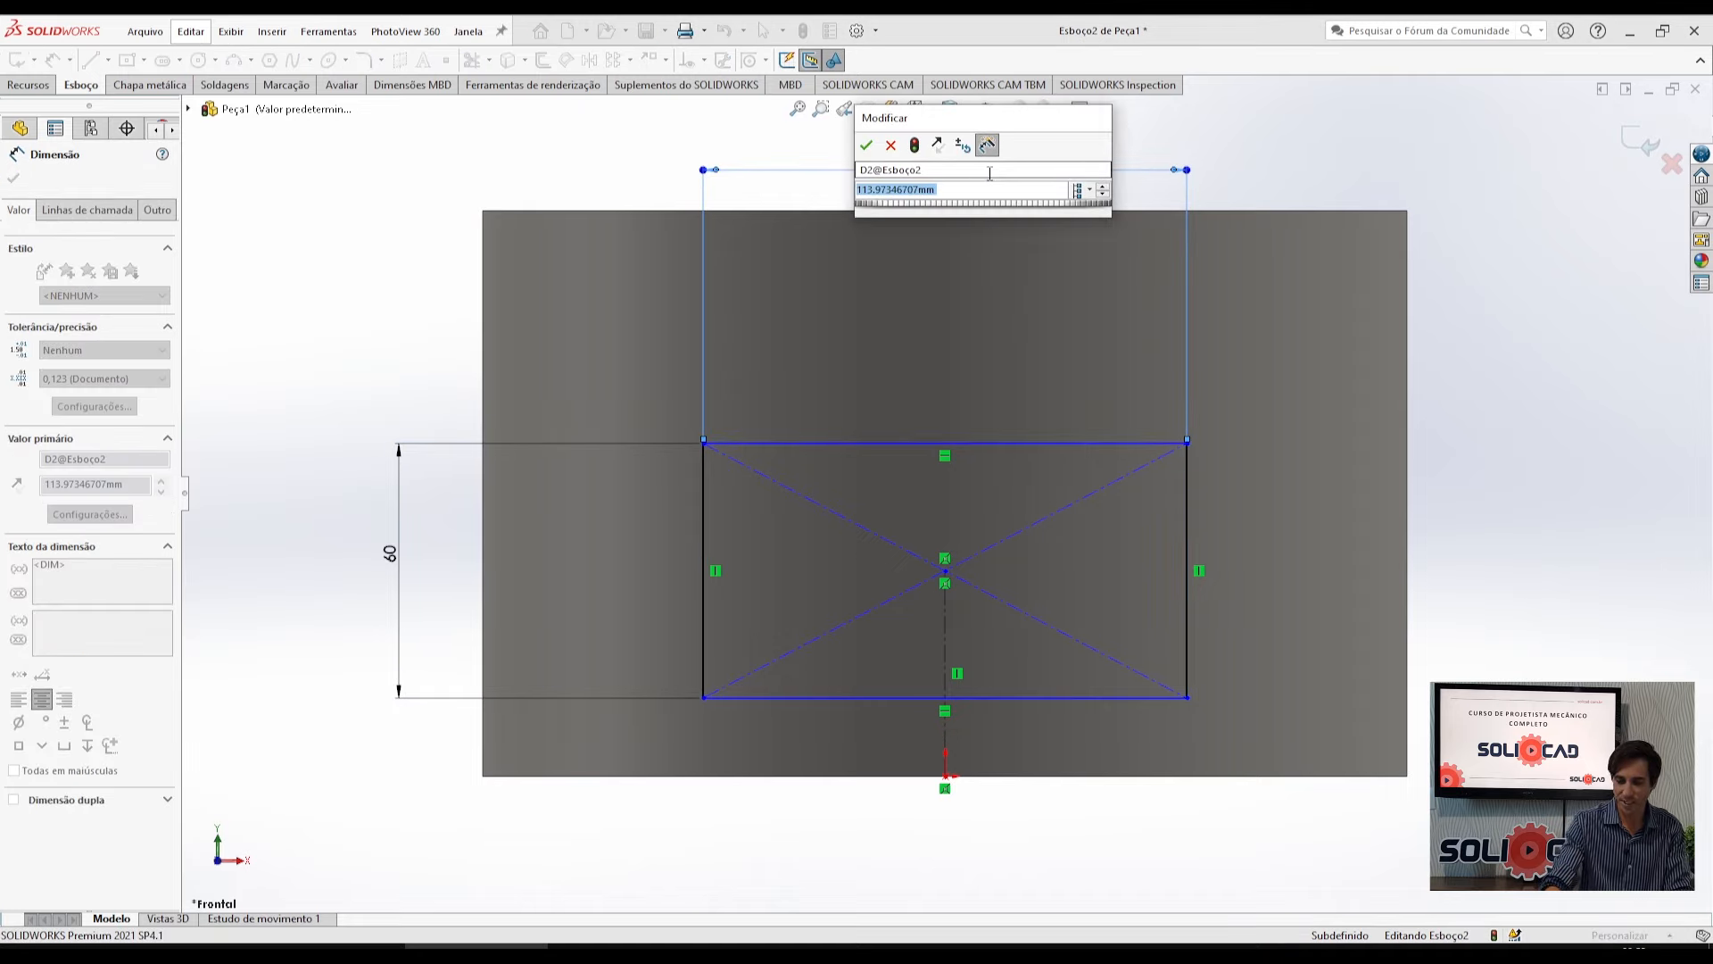
pyautogui.write('135')
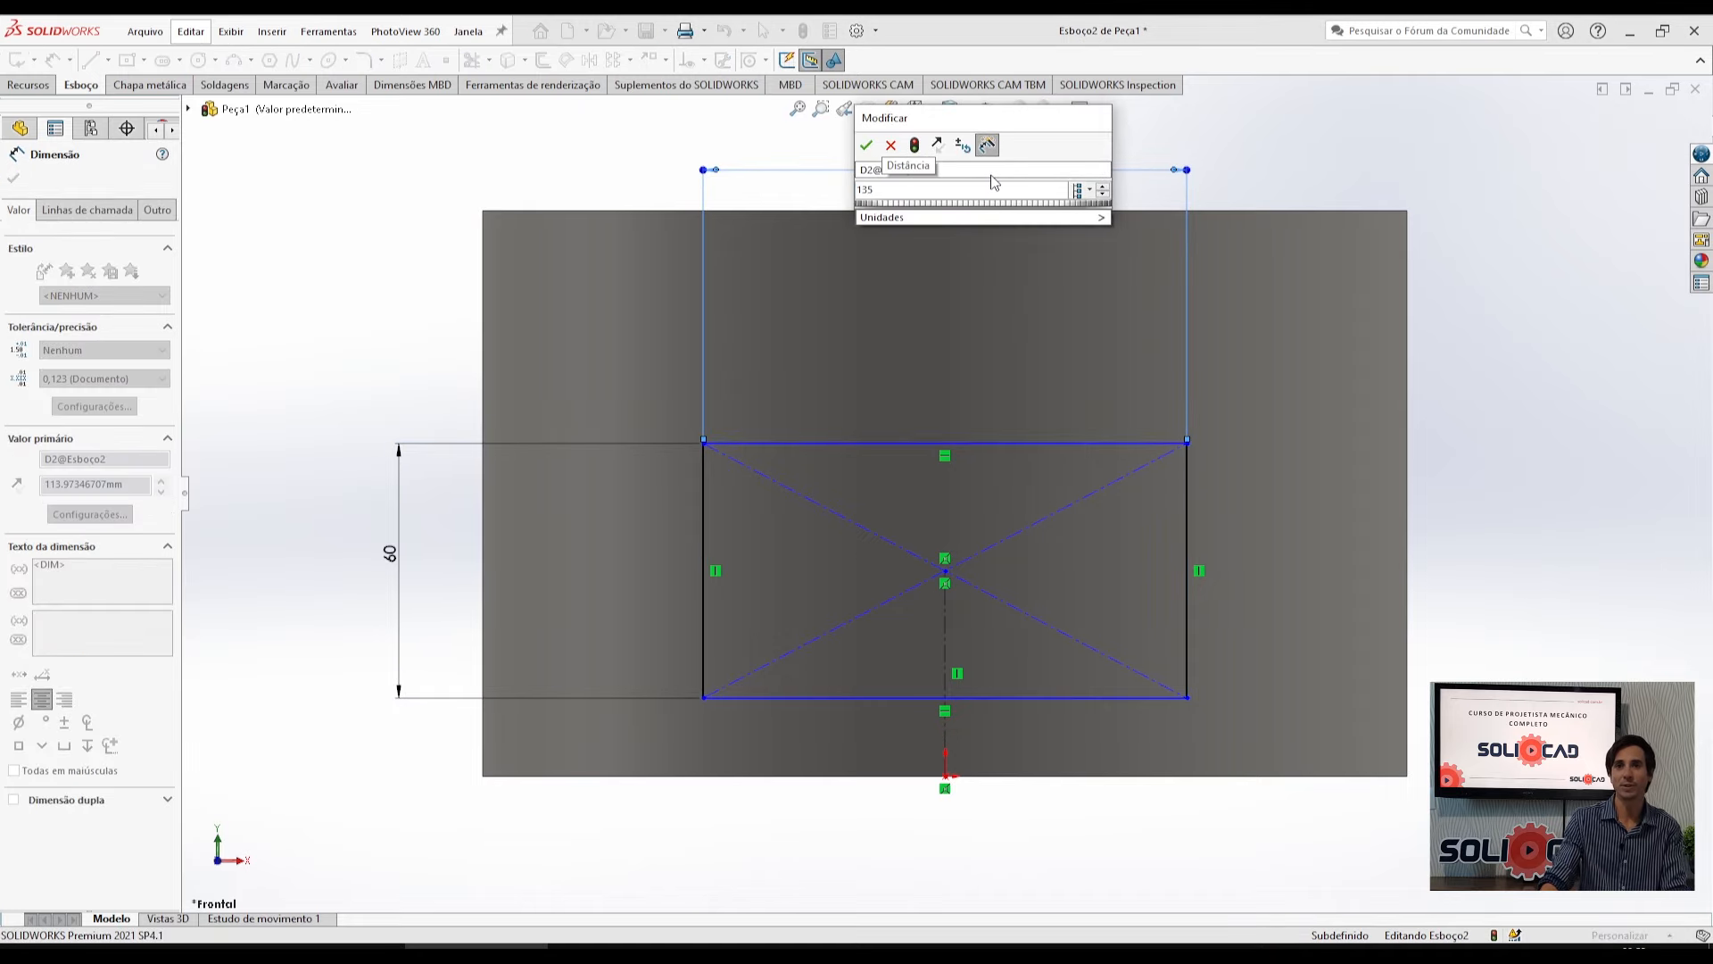
pyautogui.press('Return')
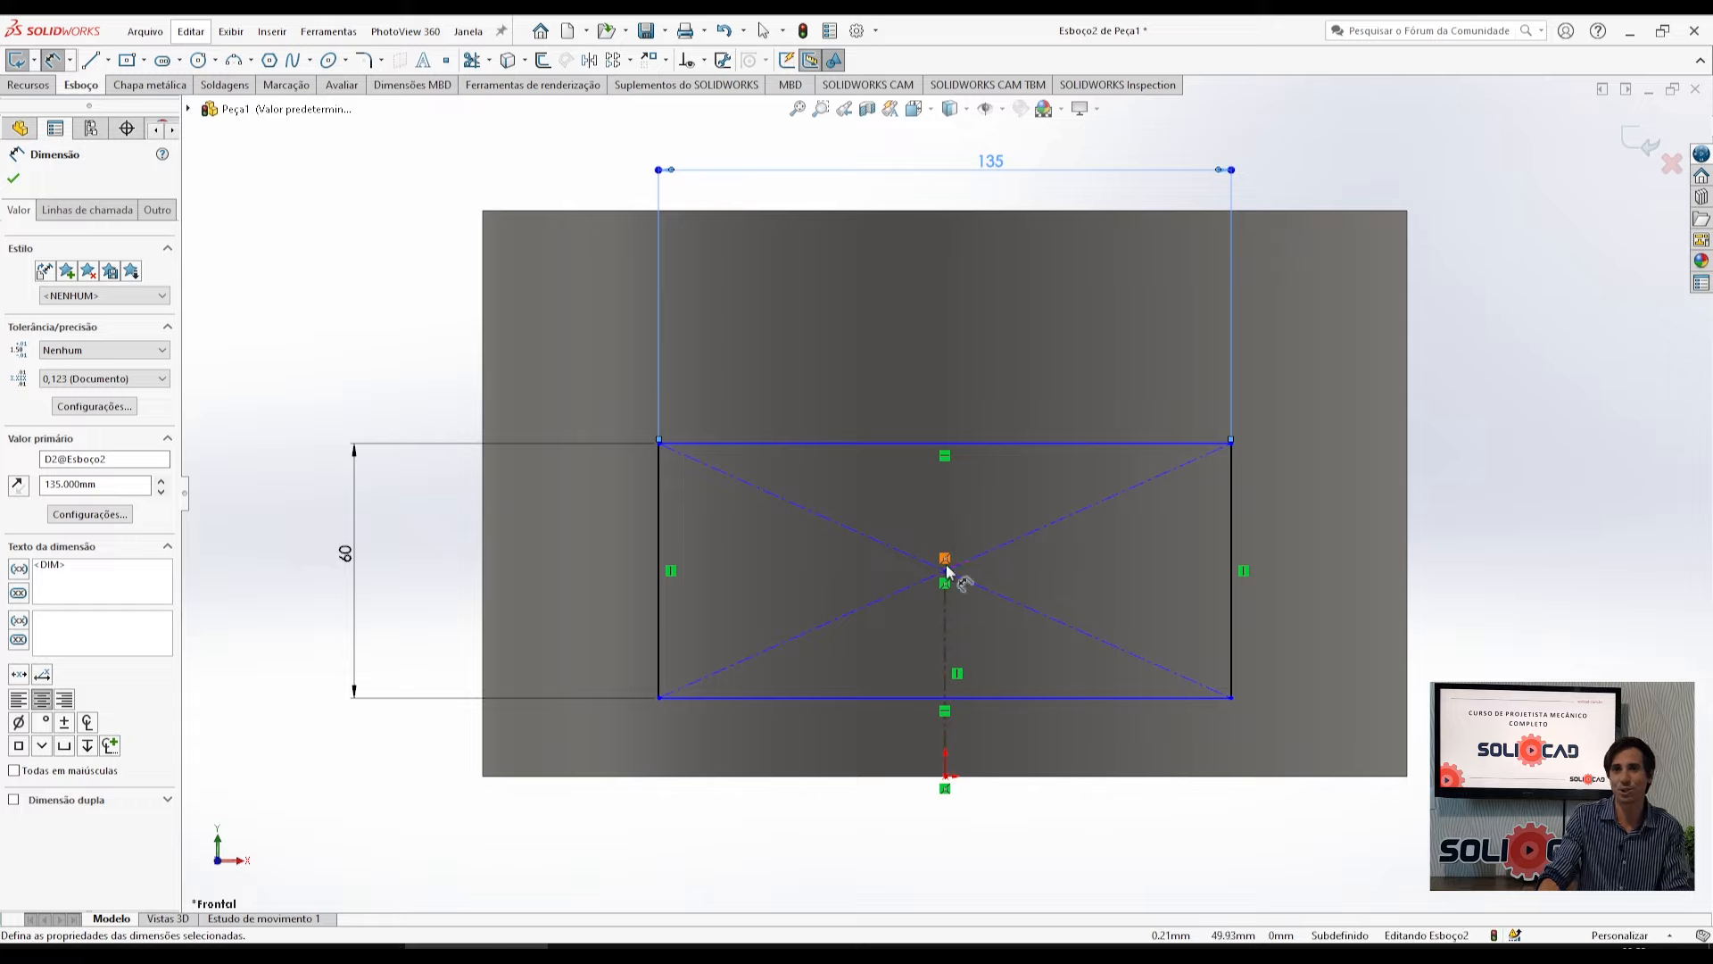
# Dimension the vertical centreline between the origin and the rectangle's centre at 50.2375 mm.
pyautogui.click(946, 656)
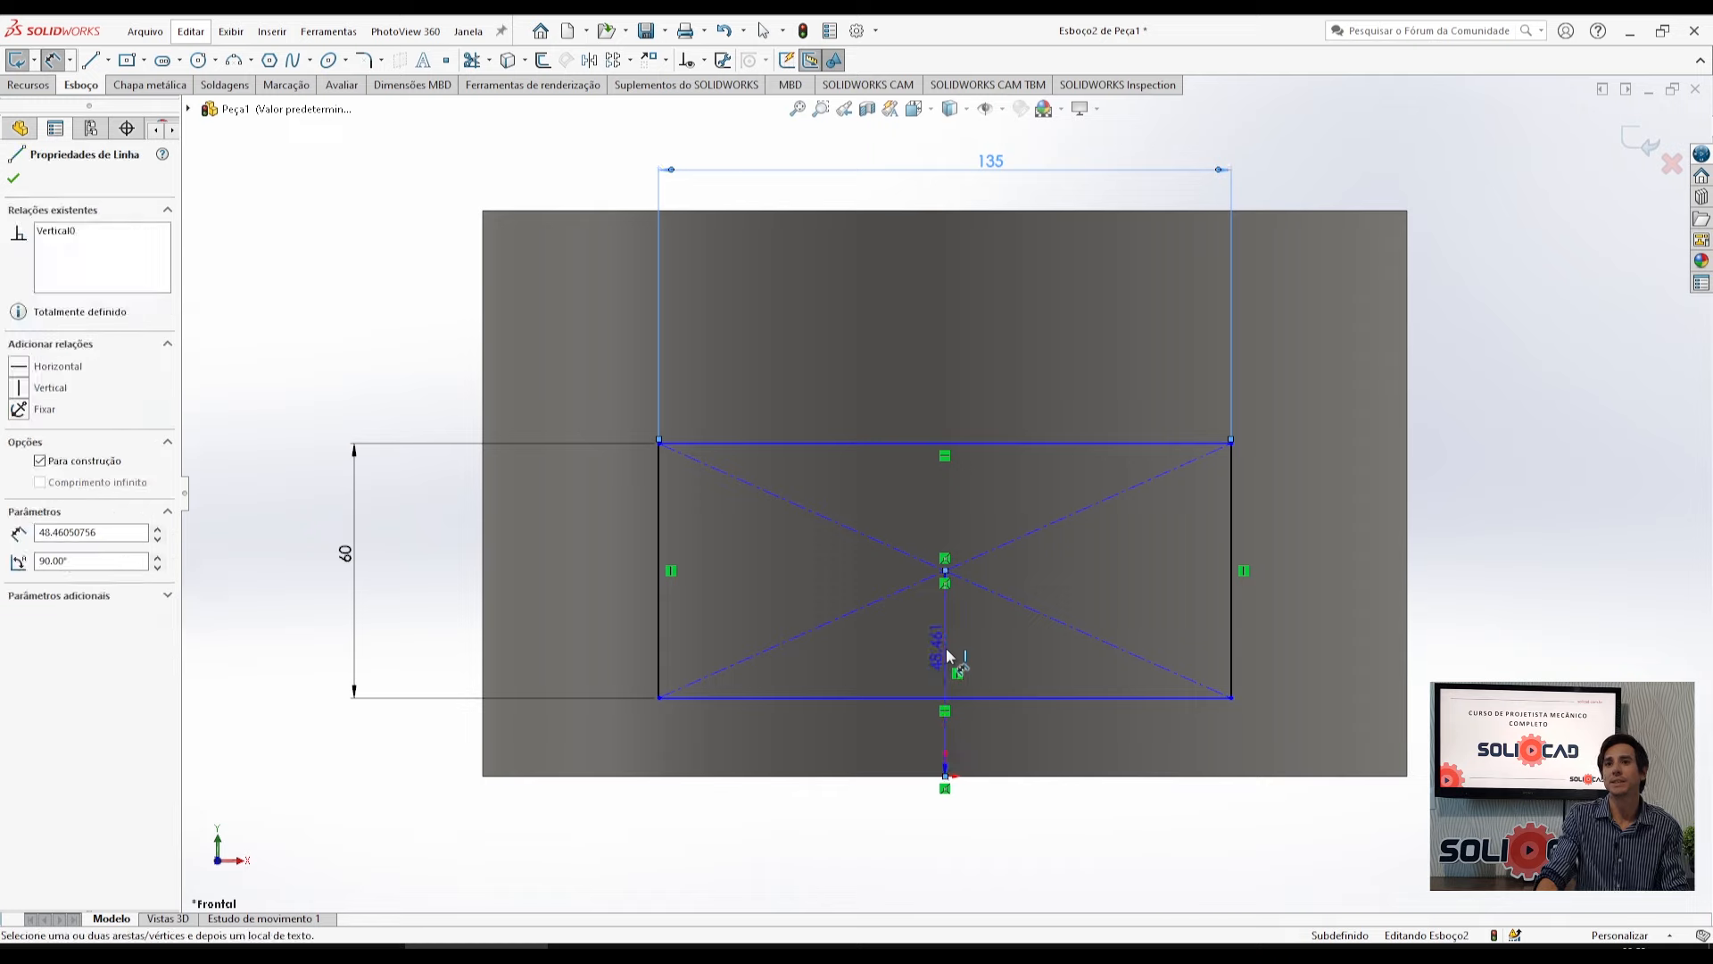
pyautogui.click(1484, 648)
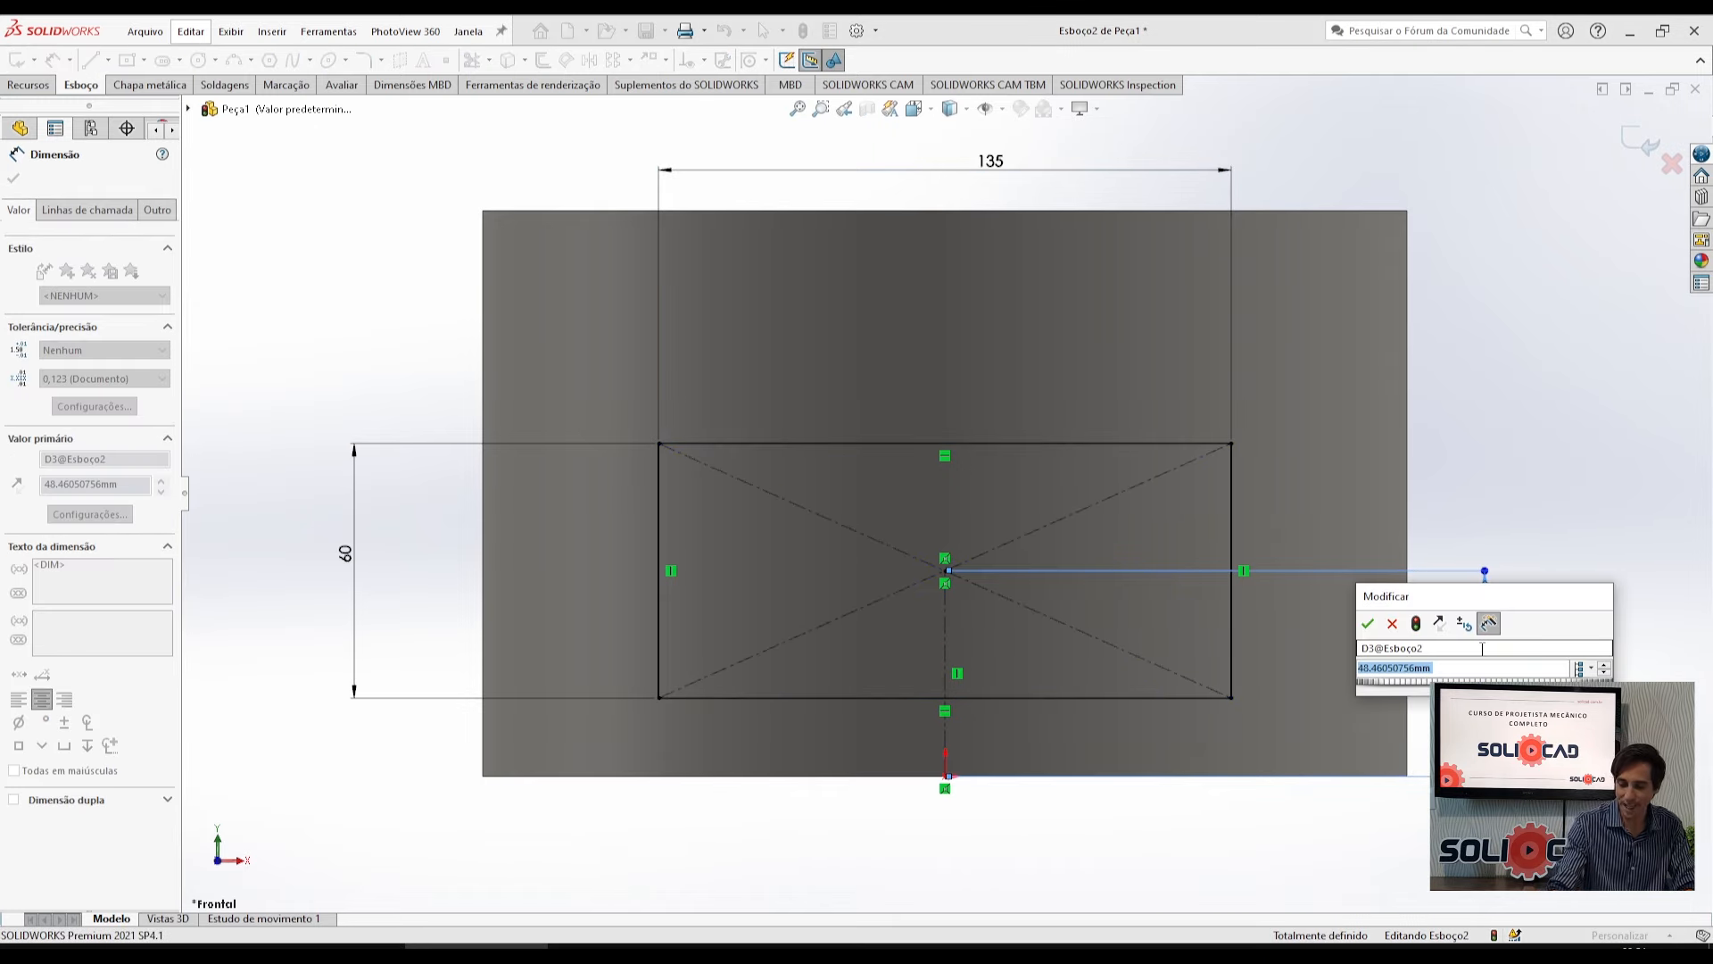
pyautogui.write('50.23')
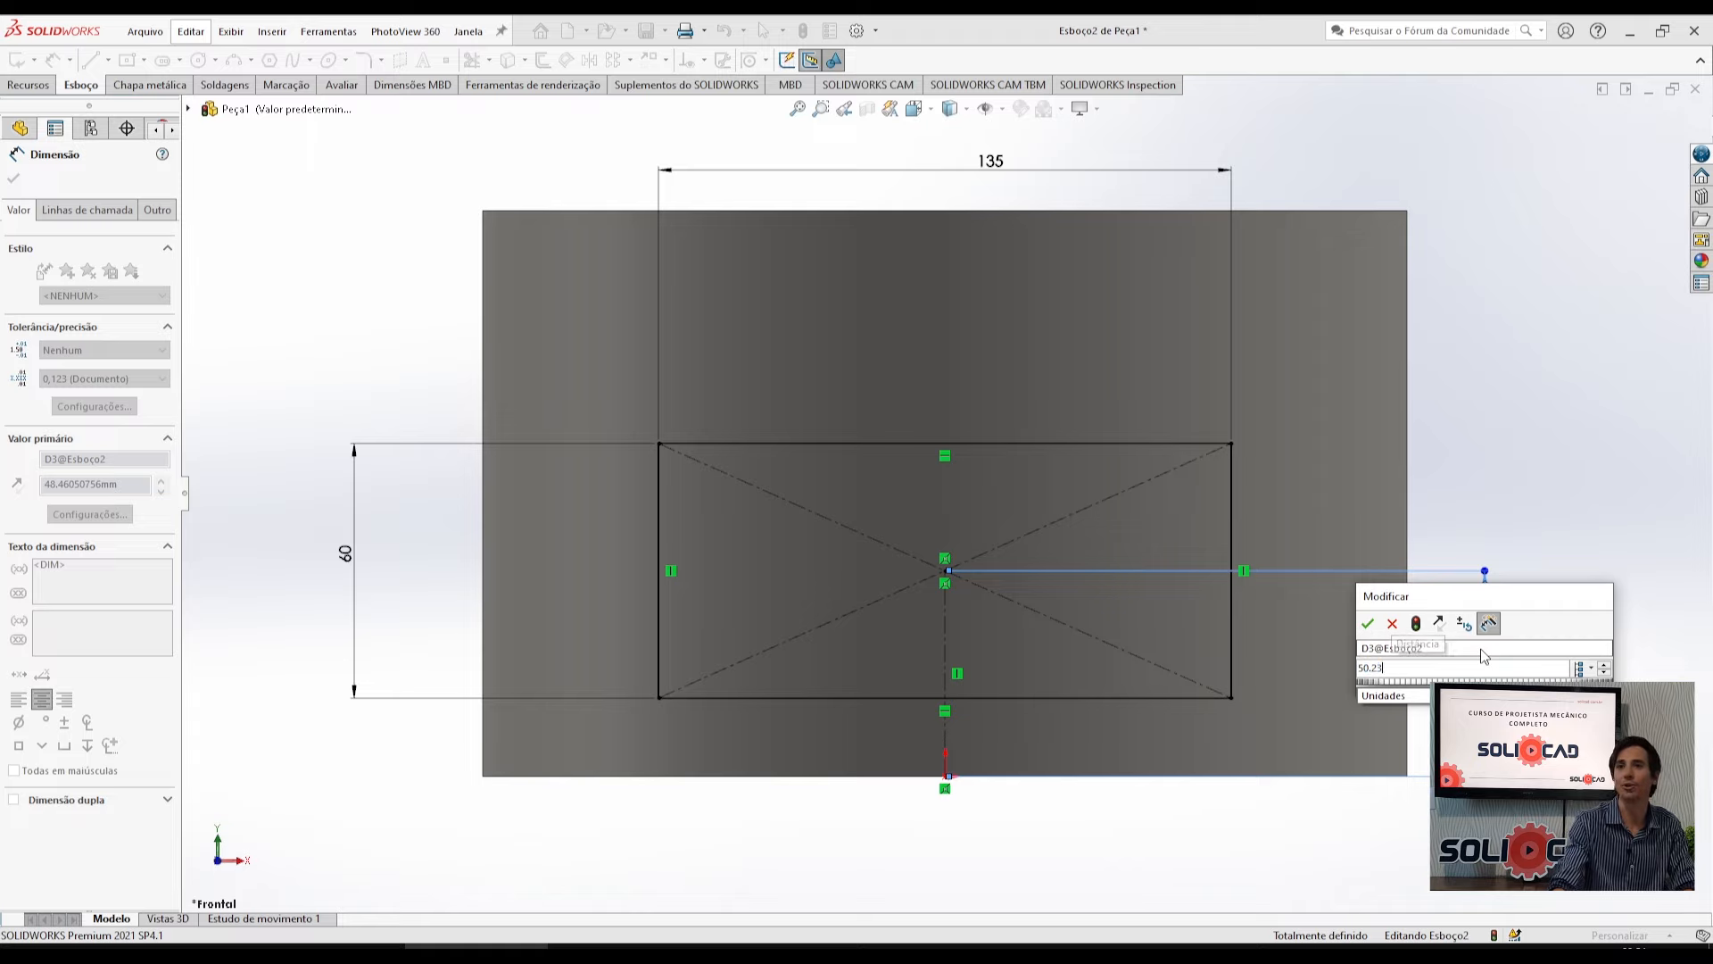
pyautogui.write('75')
pyautogui.press('Return')
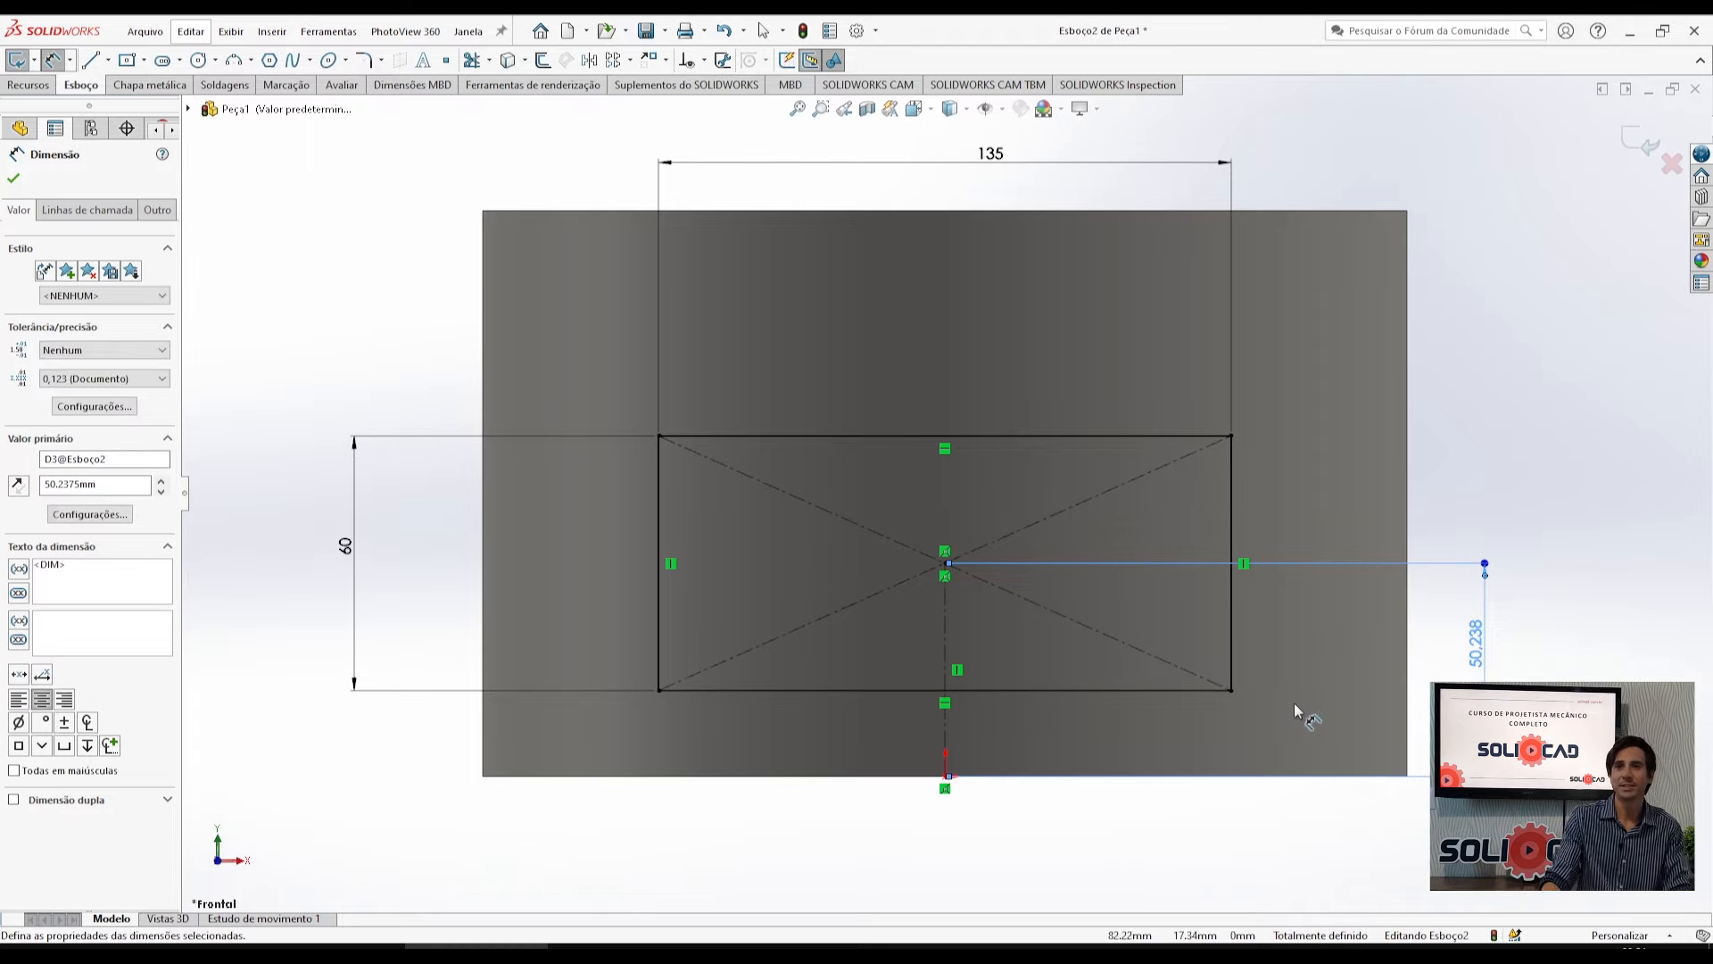
# Cut-extrude the rectangle through all (Passante) in the reversed direction, opening a window in the front wall of the ring.
pyautogui.press('f')
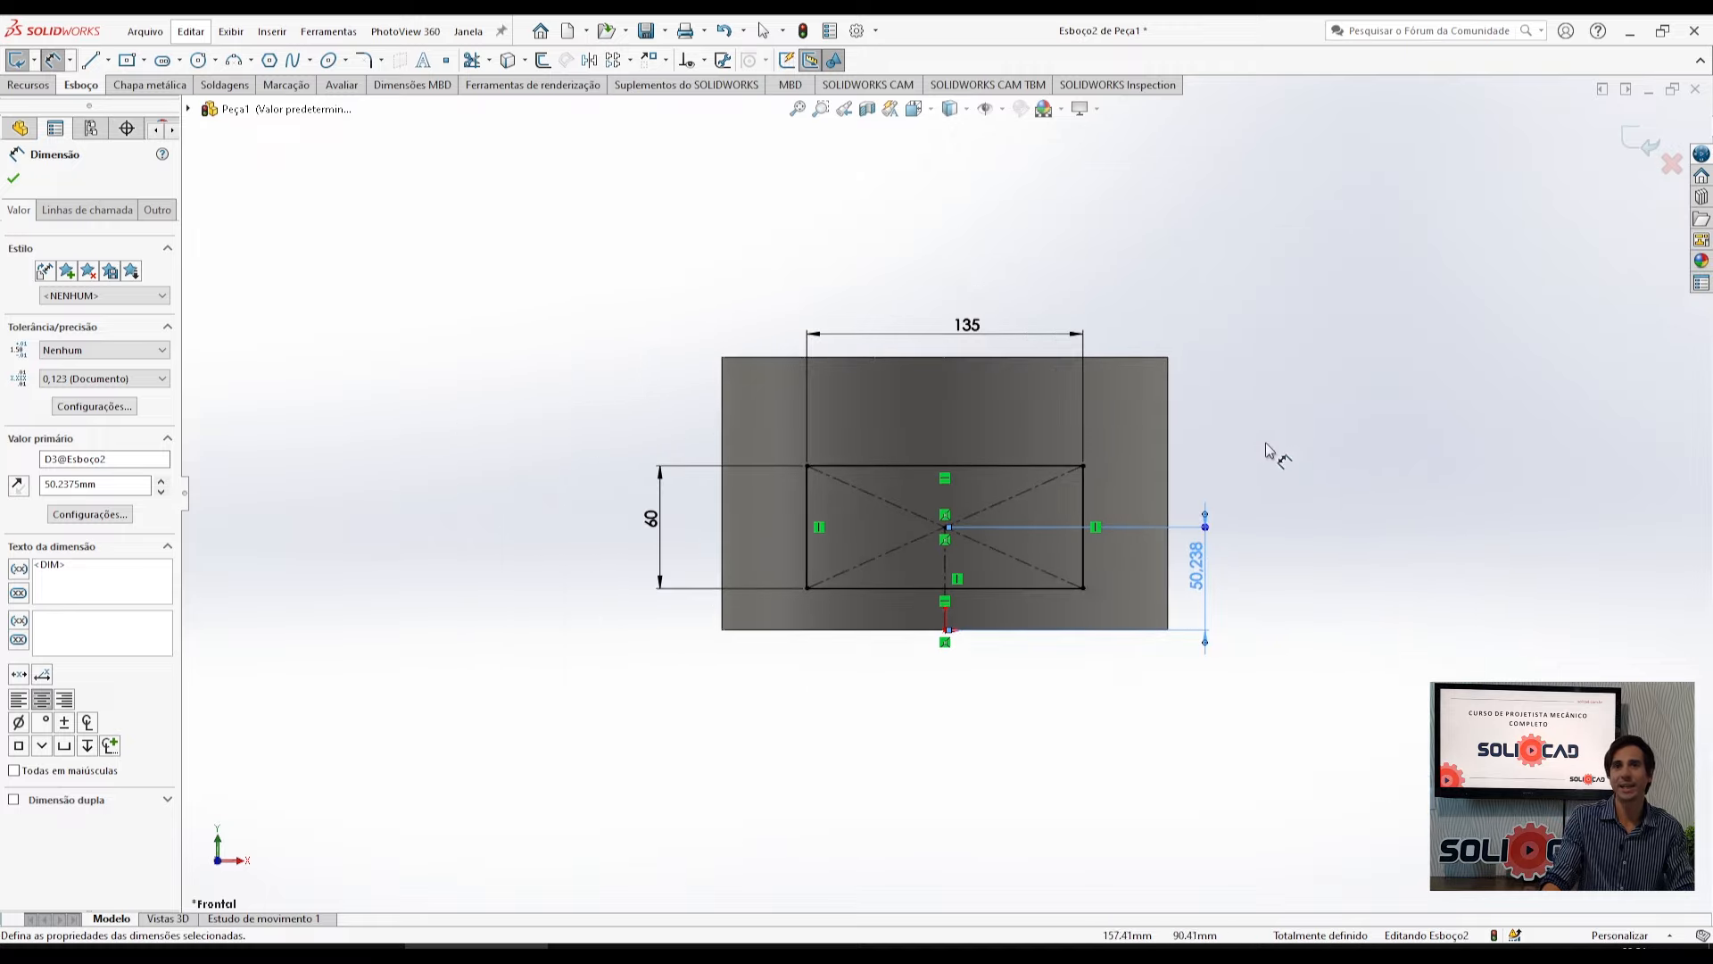
pyautogui.moveTo(1270, 452)
pyautogui.mouseDown(button='middle')
pyautogui.moveTo(1201, 432)
pyautogui.moveTo(1141, 587)
pyautogui.moveTo(1165, 602)
pyautogui.mouseUp(button='middle')
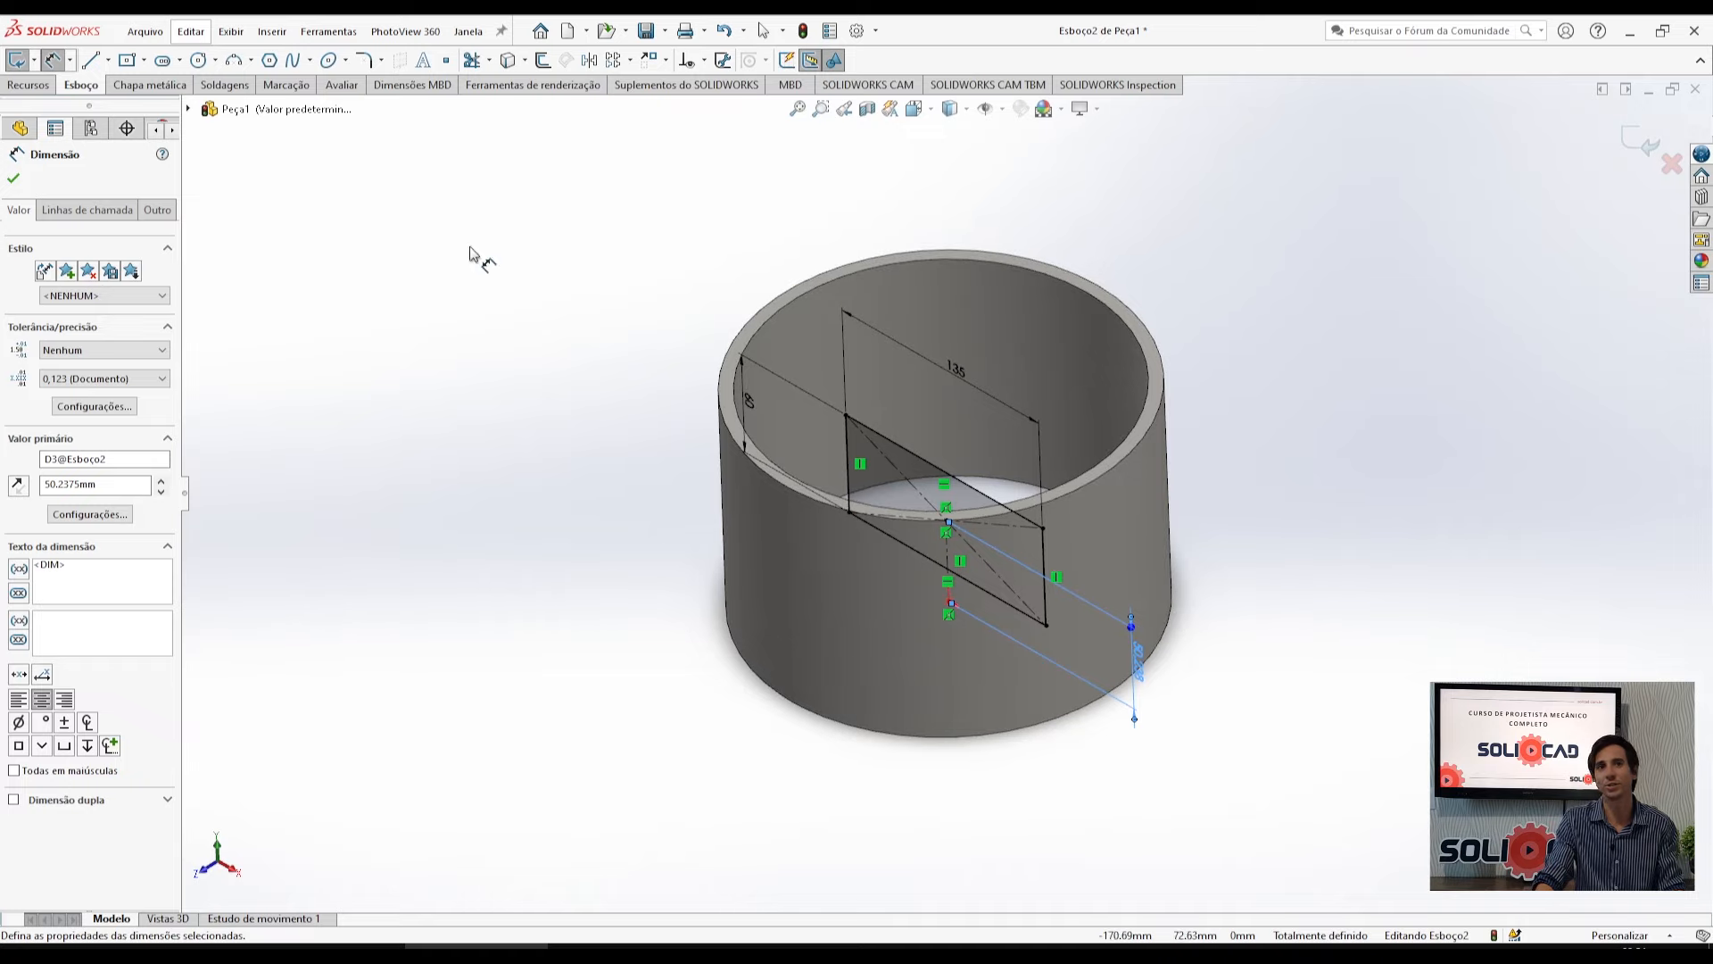
pyautogui.click(18, 86)
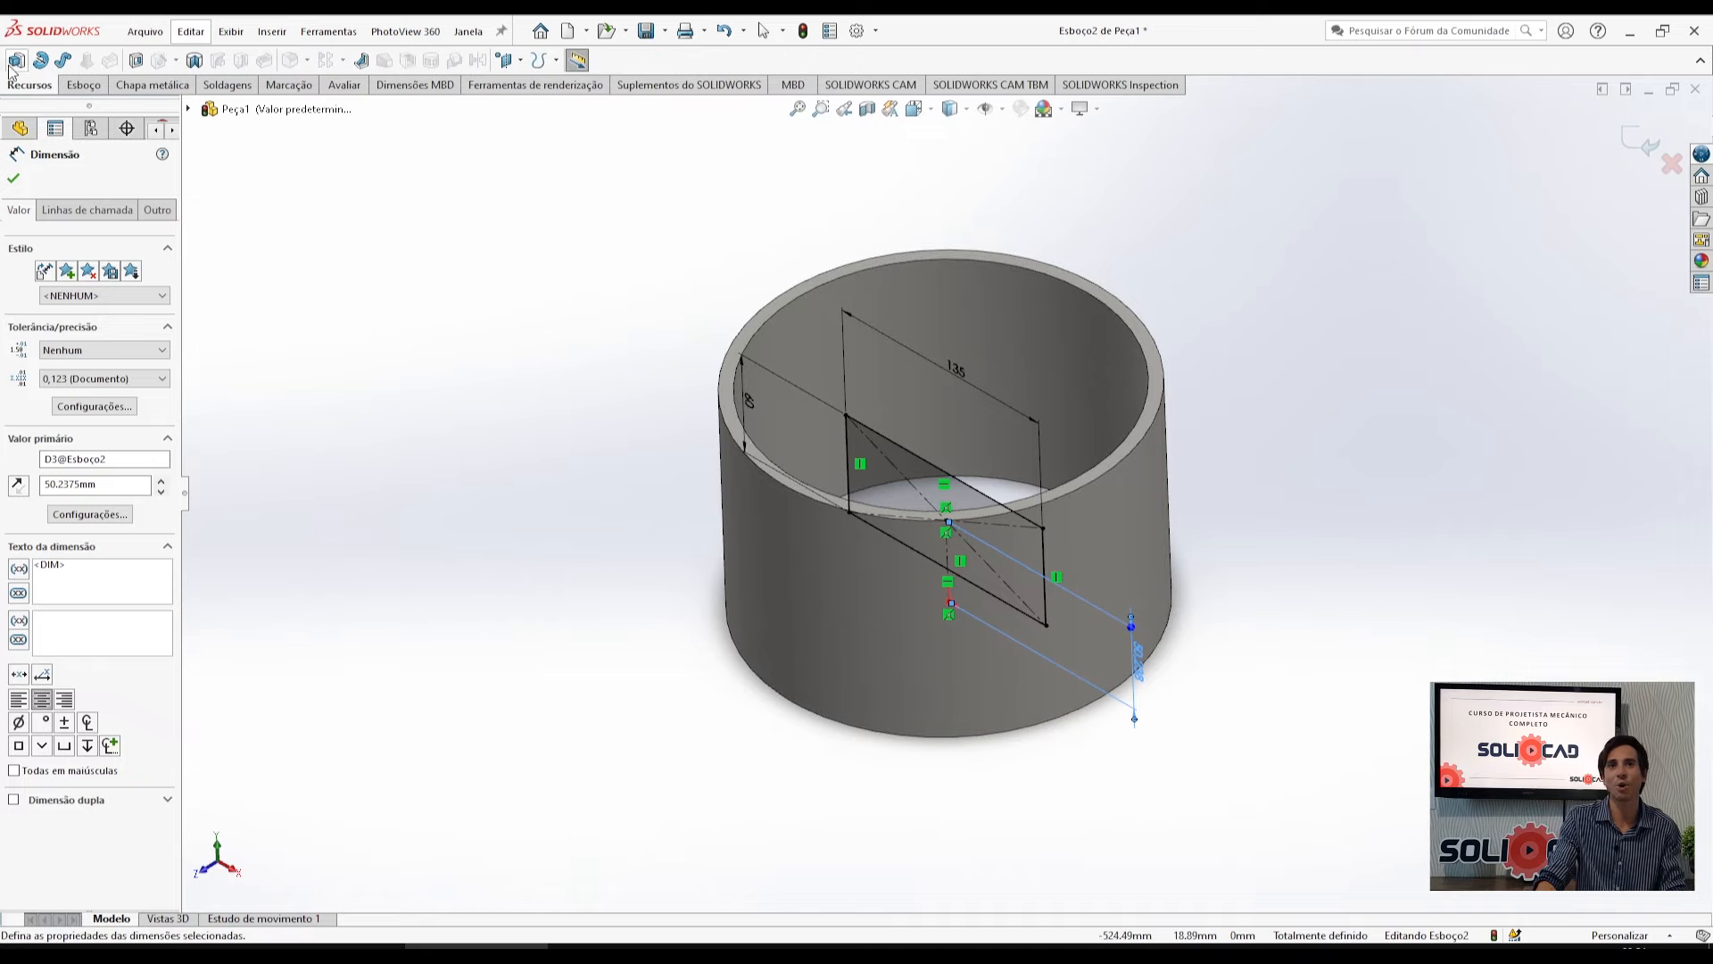
pyautogui.click(136, 61)
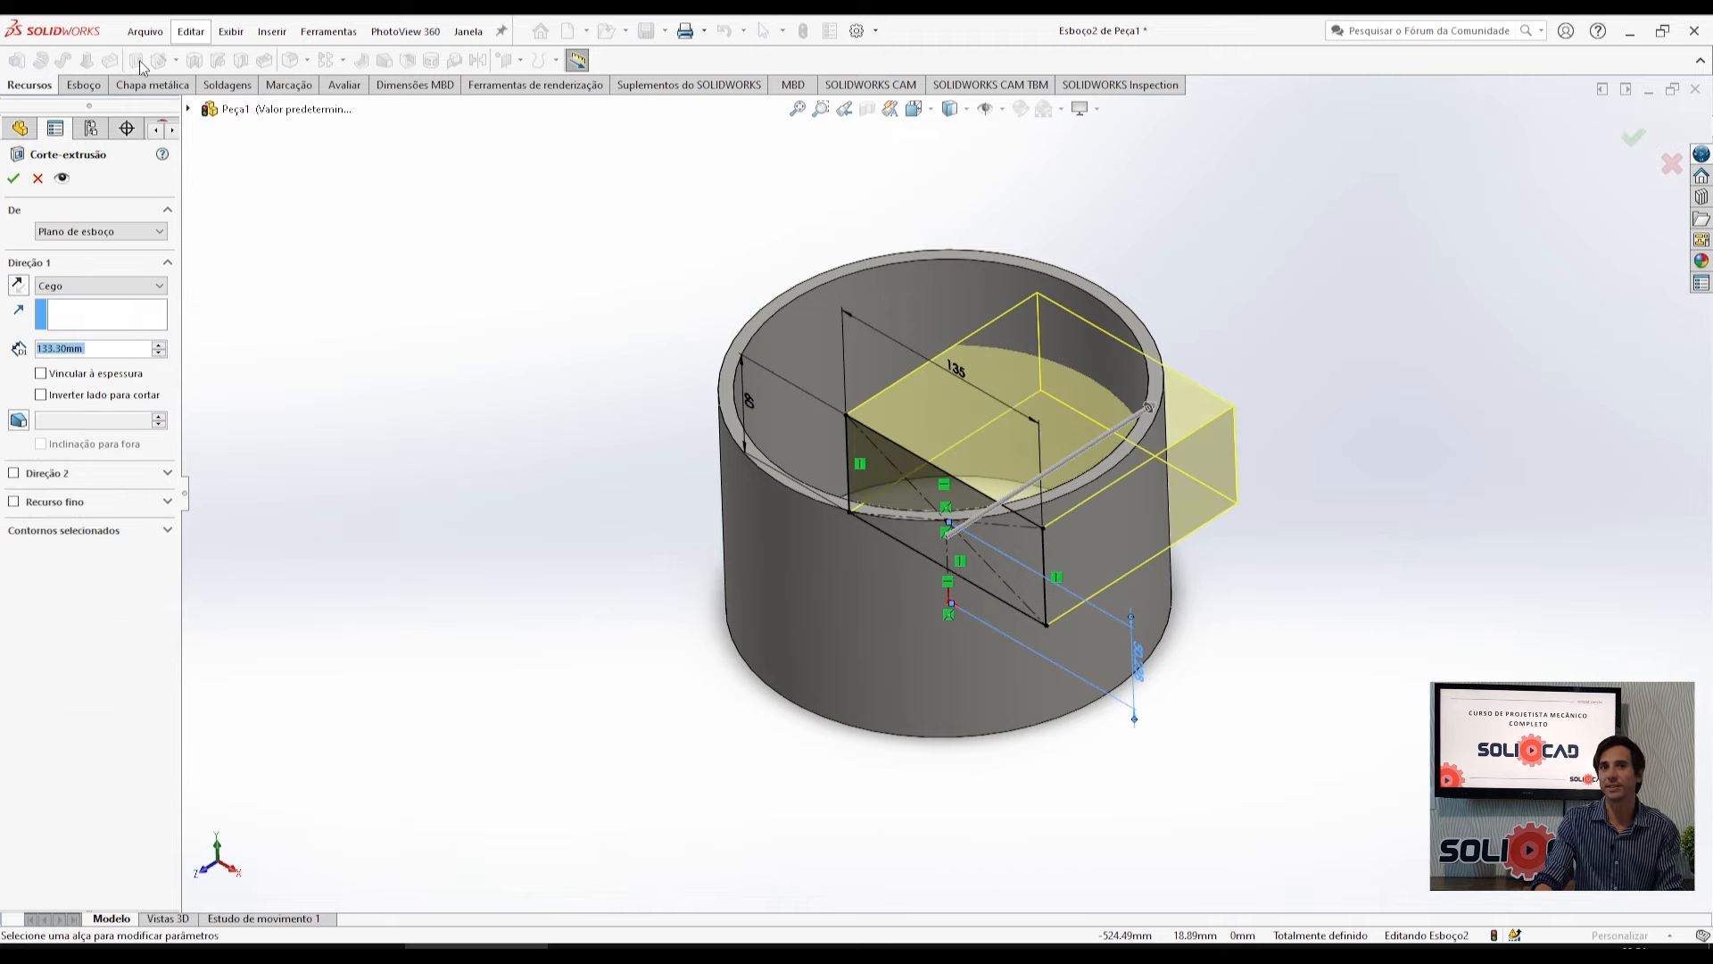
pyautogui.click(17, 285)
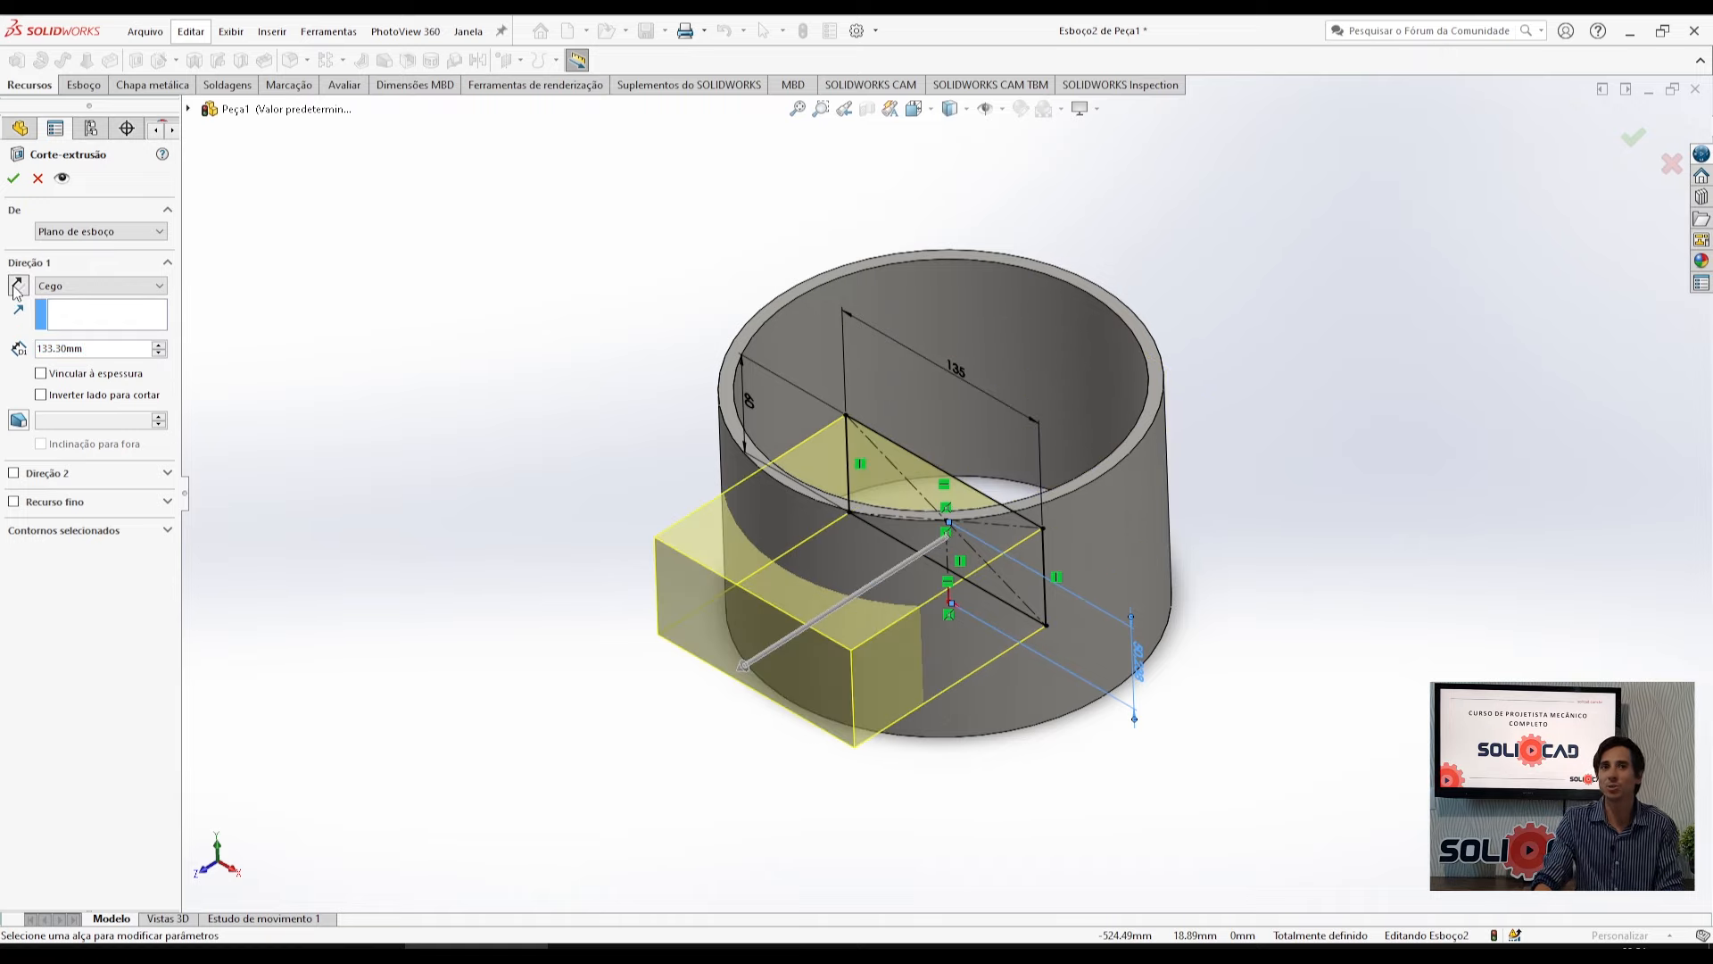
pyautogui.click(65, 287)
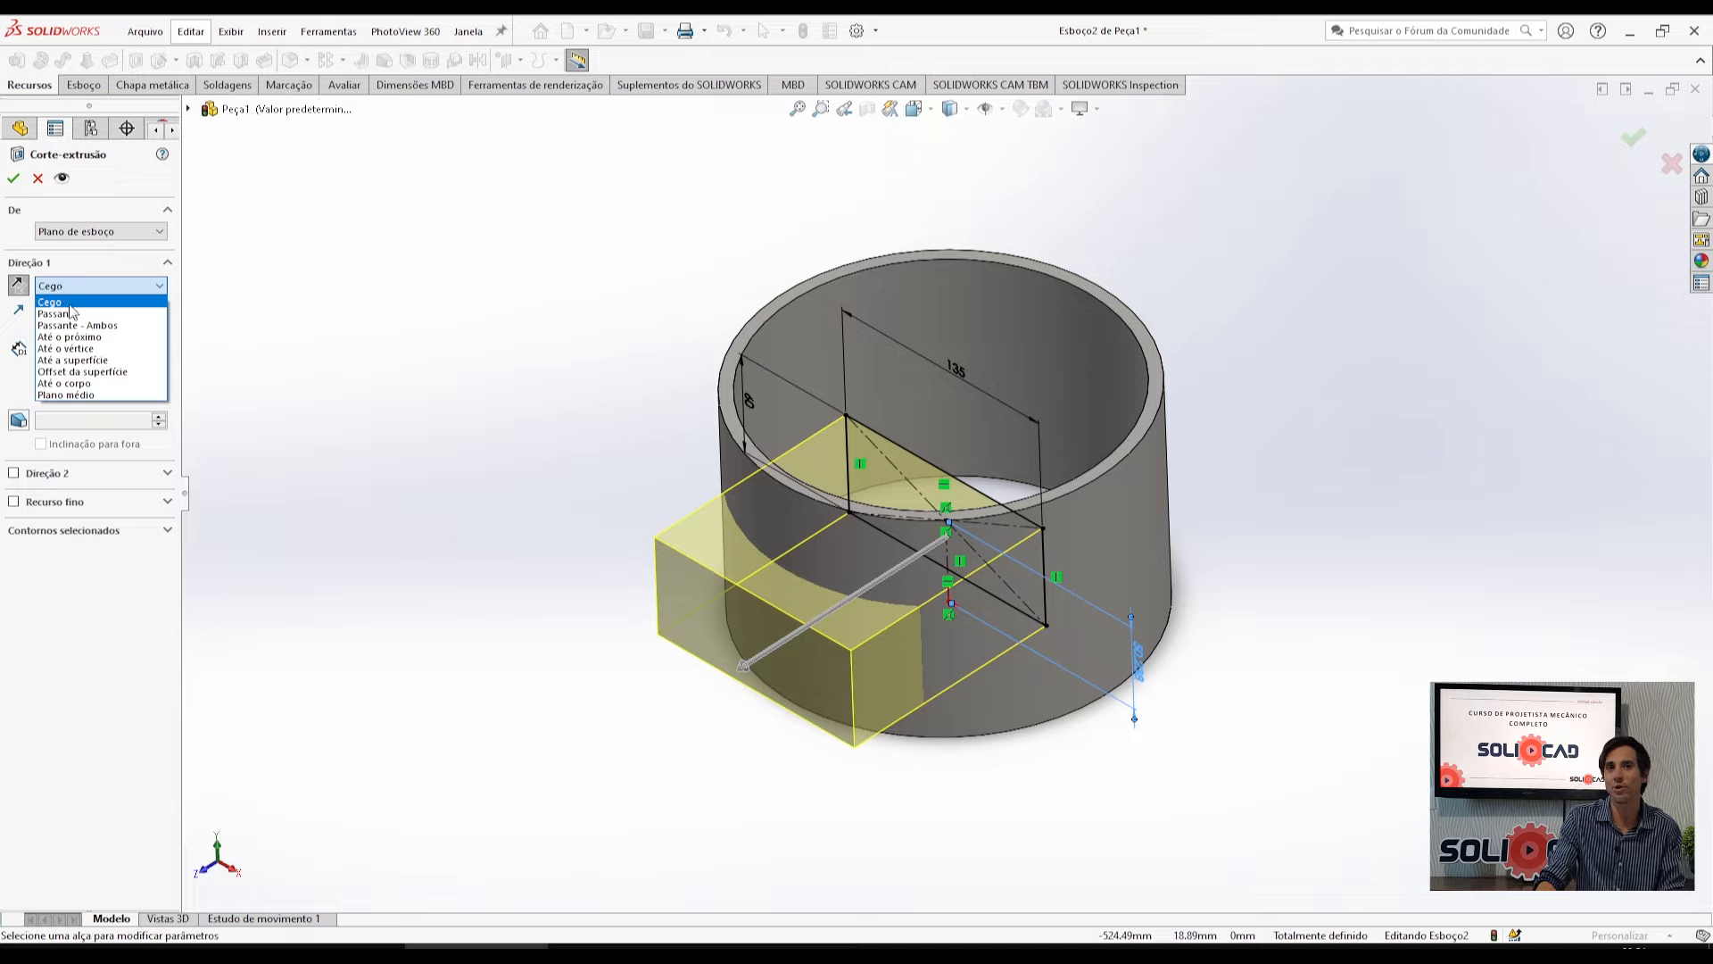
pyautogui.click(71, 314)
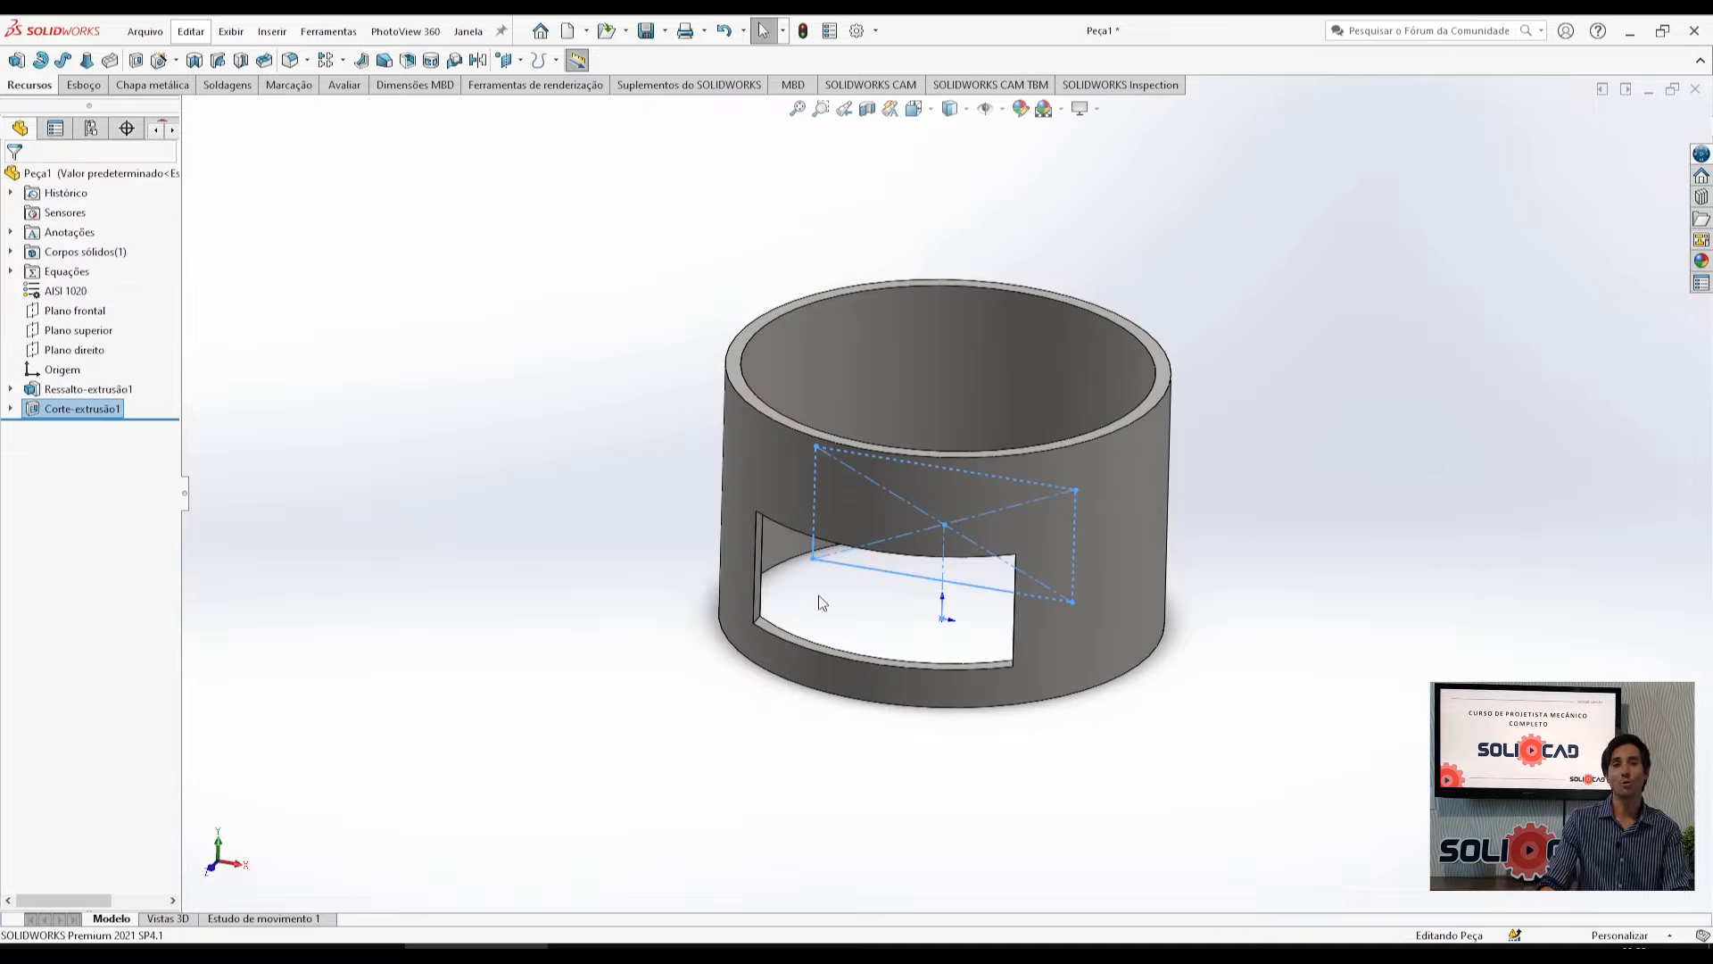
pyautogui.moveTo(880, 605); pyautogui.dragTo(916, 612, button='middle')
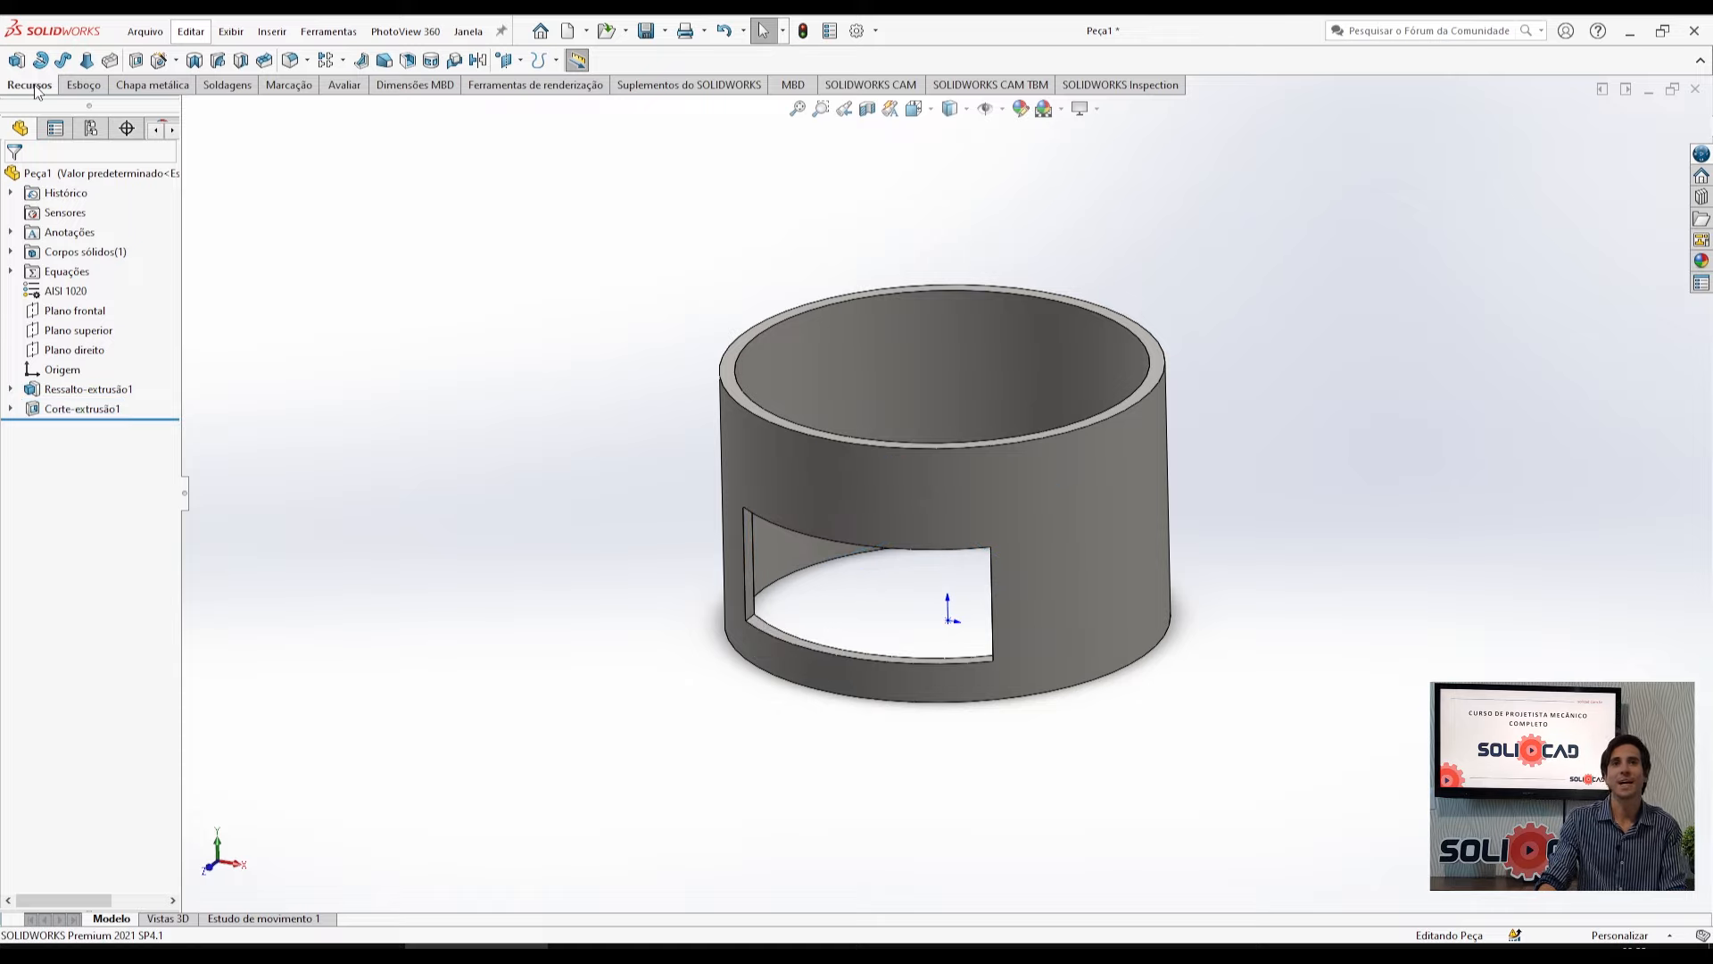
# Set up a constant-size fillet with a 10 mm radius on the four short corner edges of the rectangular window.
pyautogui.click(292, 61)
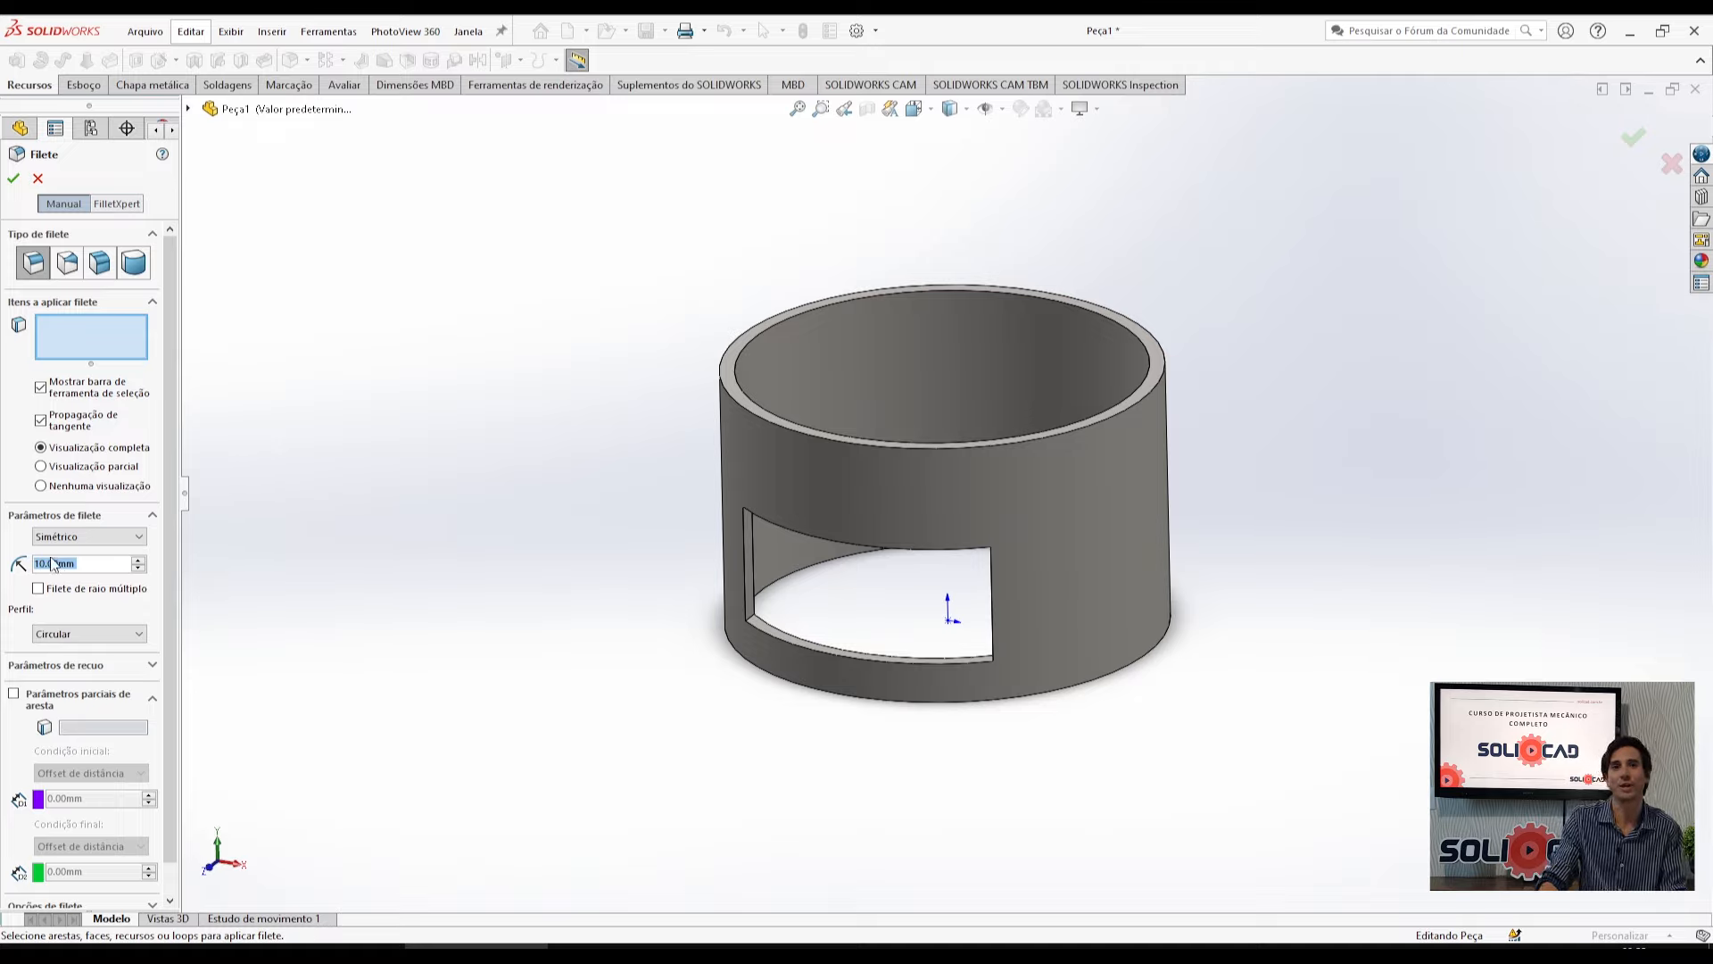
pyautogui.click(107, 344)
pyautogui.scroll(-5, 784, 607)
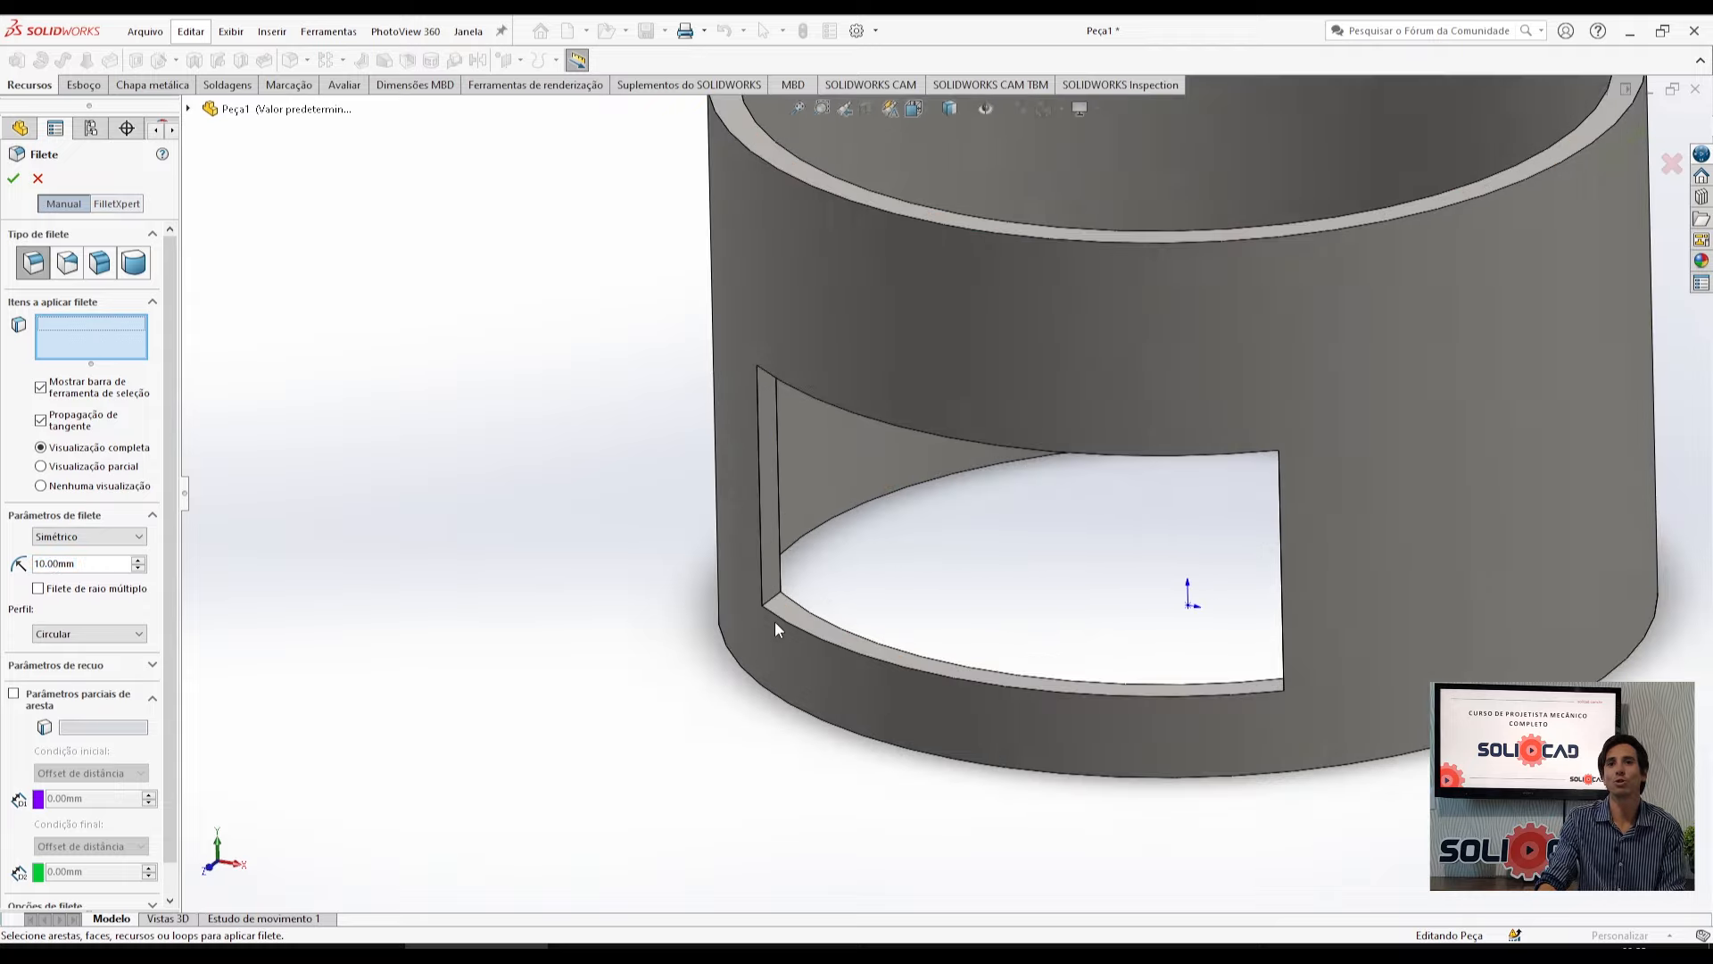
pyautogui.click(779, 593)
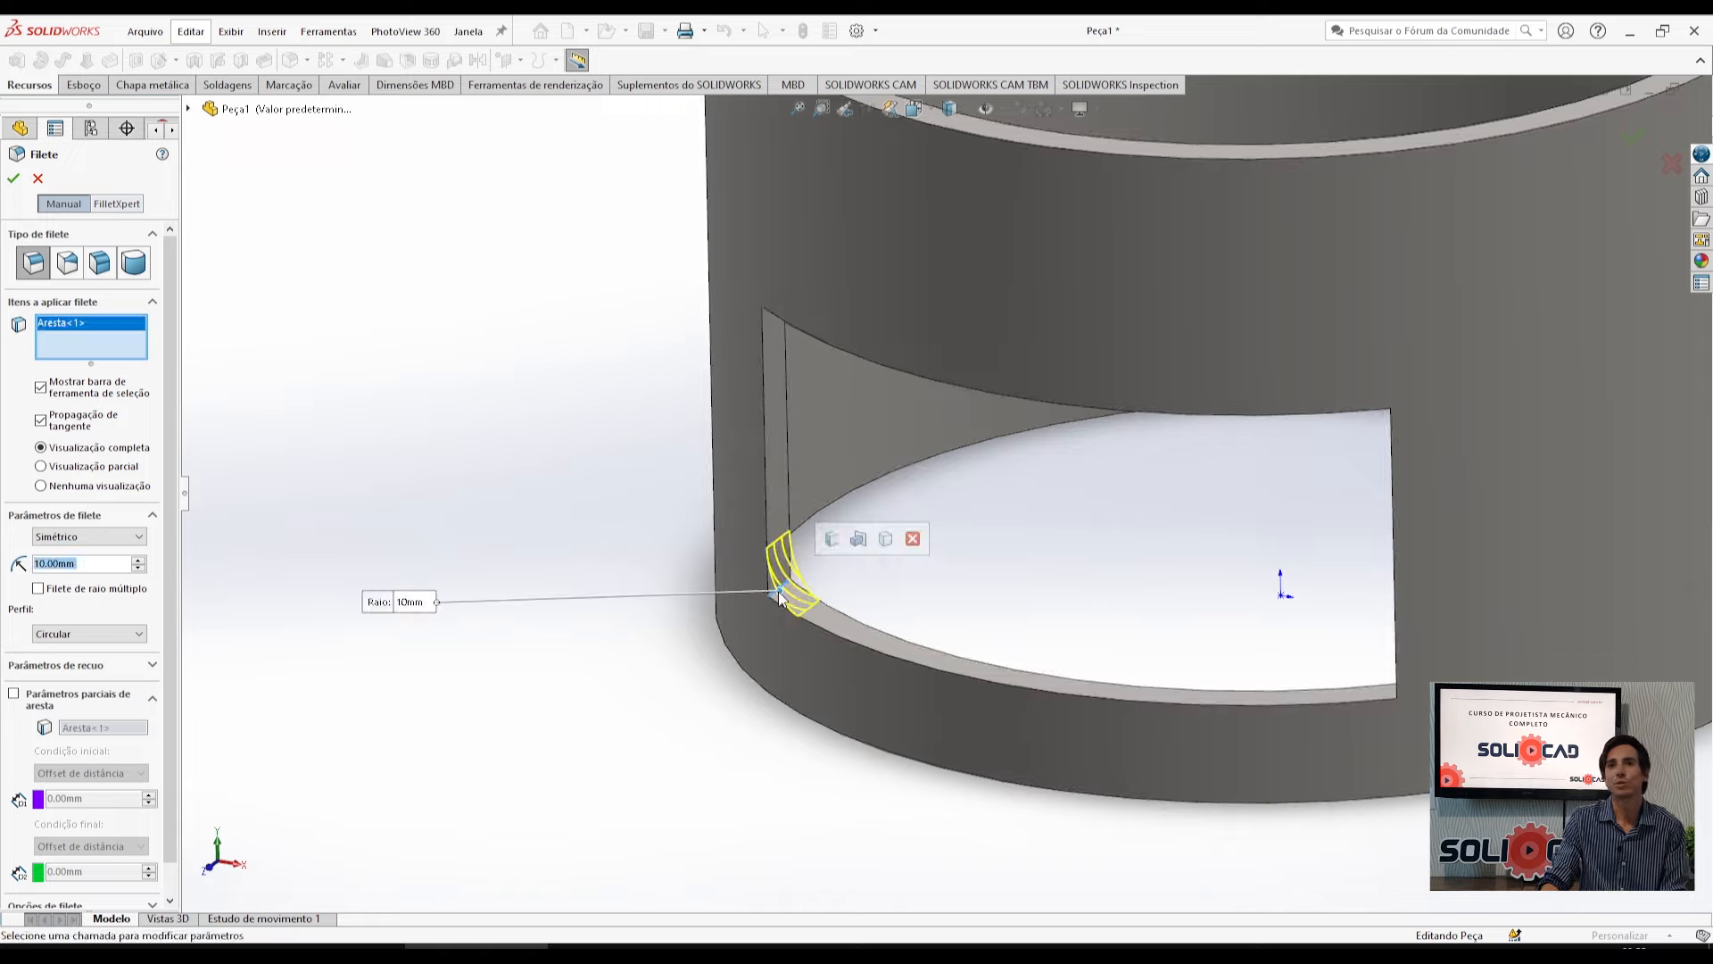
pyautogui.moveTo(775, 594); pyautogui.dragTo(775, 342, button='middle')
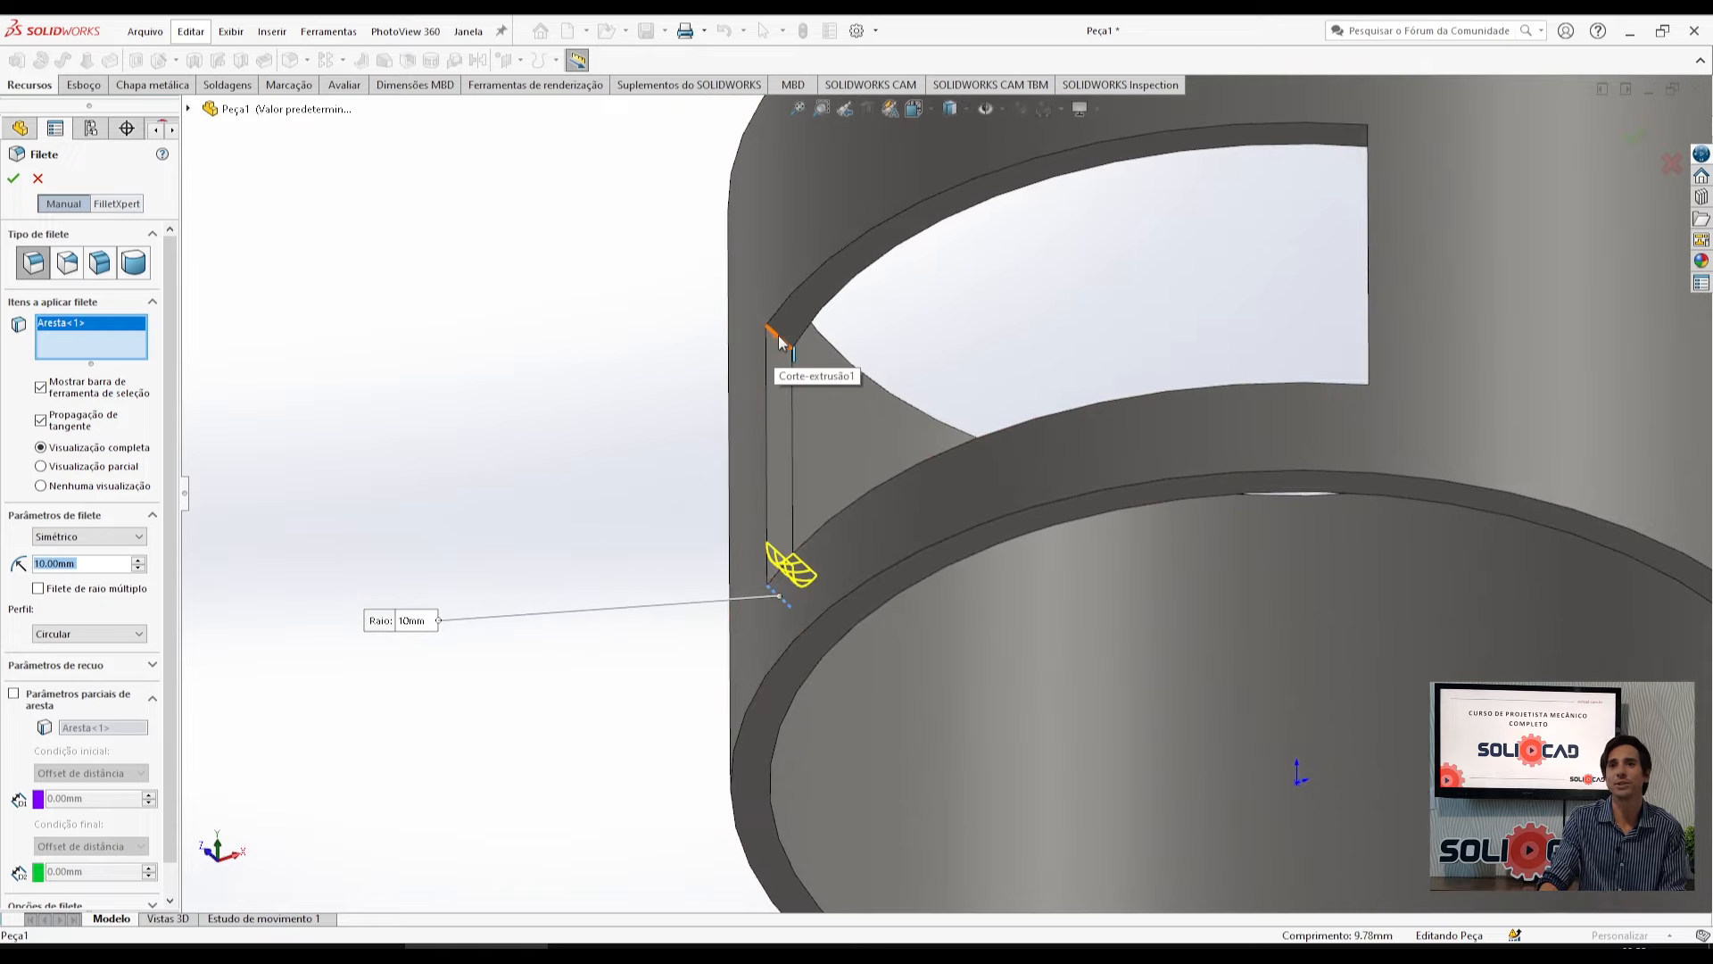
pyautogui.click(778, 335)
pyautogui.moveTo(779, 335); pyautogui.dragTo(1258, 372, button='middle')
pyautogui.scroll(-5, 1180, 380)
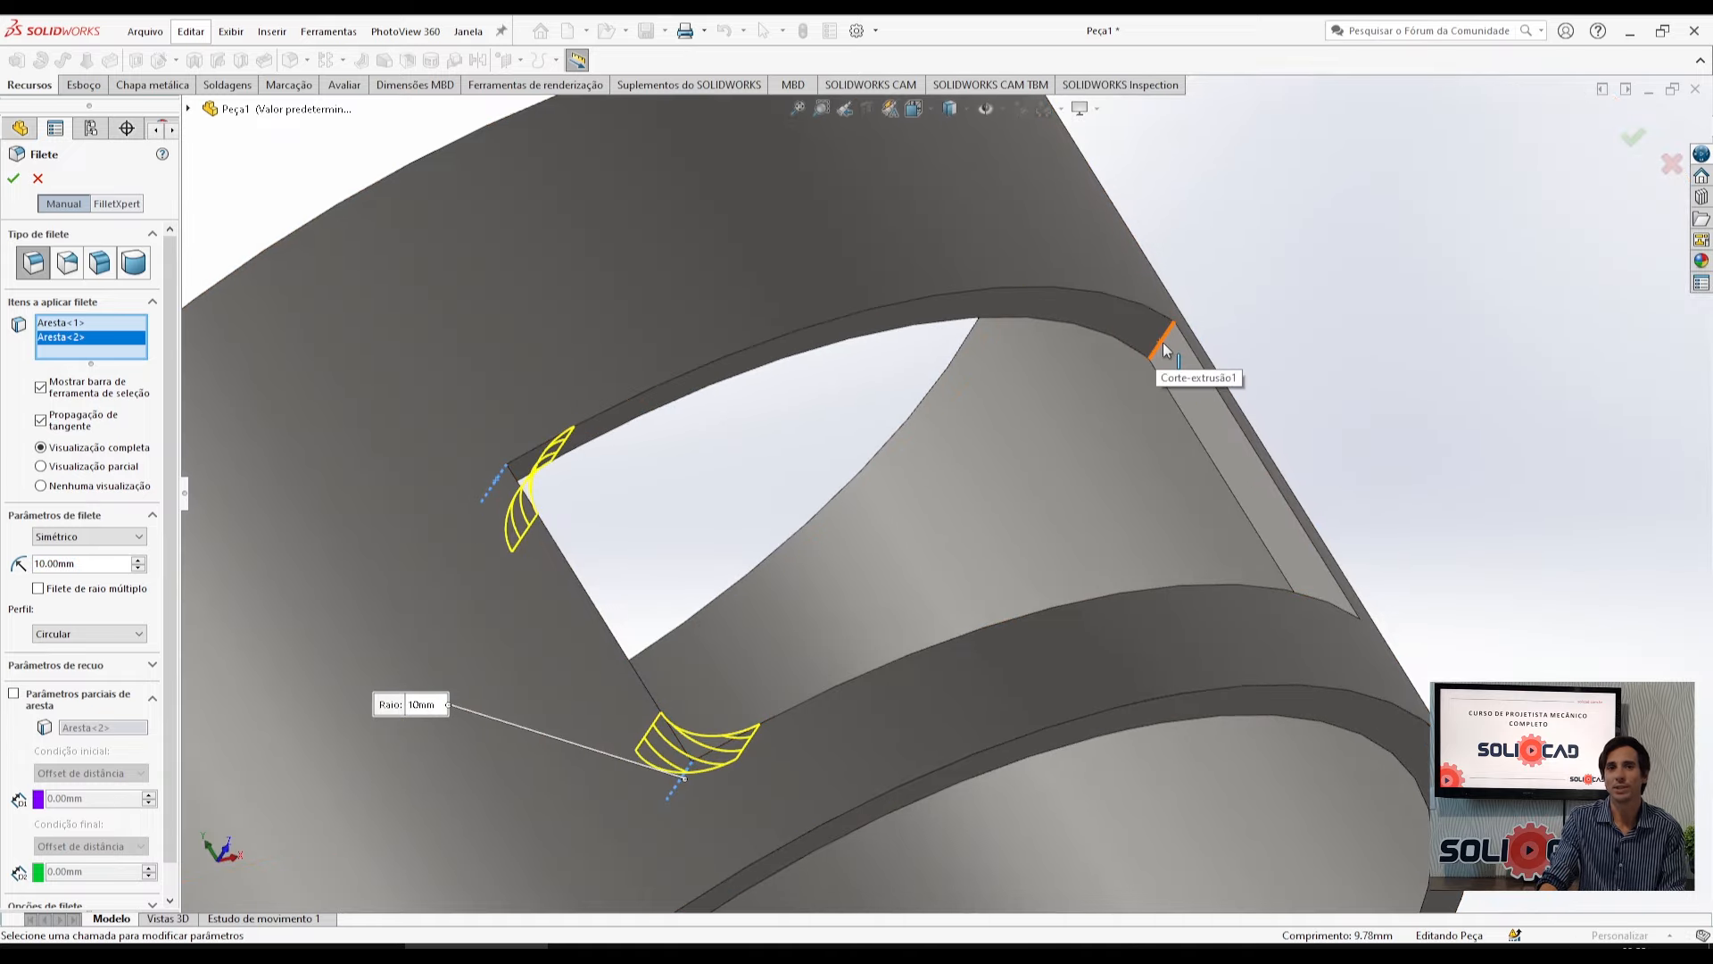
pyautogui.click(1162, 342)
pyautogui.scroll(5, 1162, 342)
pyautogui.moveTo(1151, 526); pyautogui.dragTo(1170, 564, button='middle')
pyautogui.scroll(-4, 1171, 564)
pyautogui.click(1134, 550)
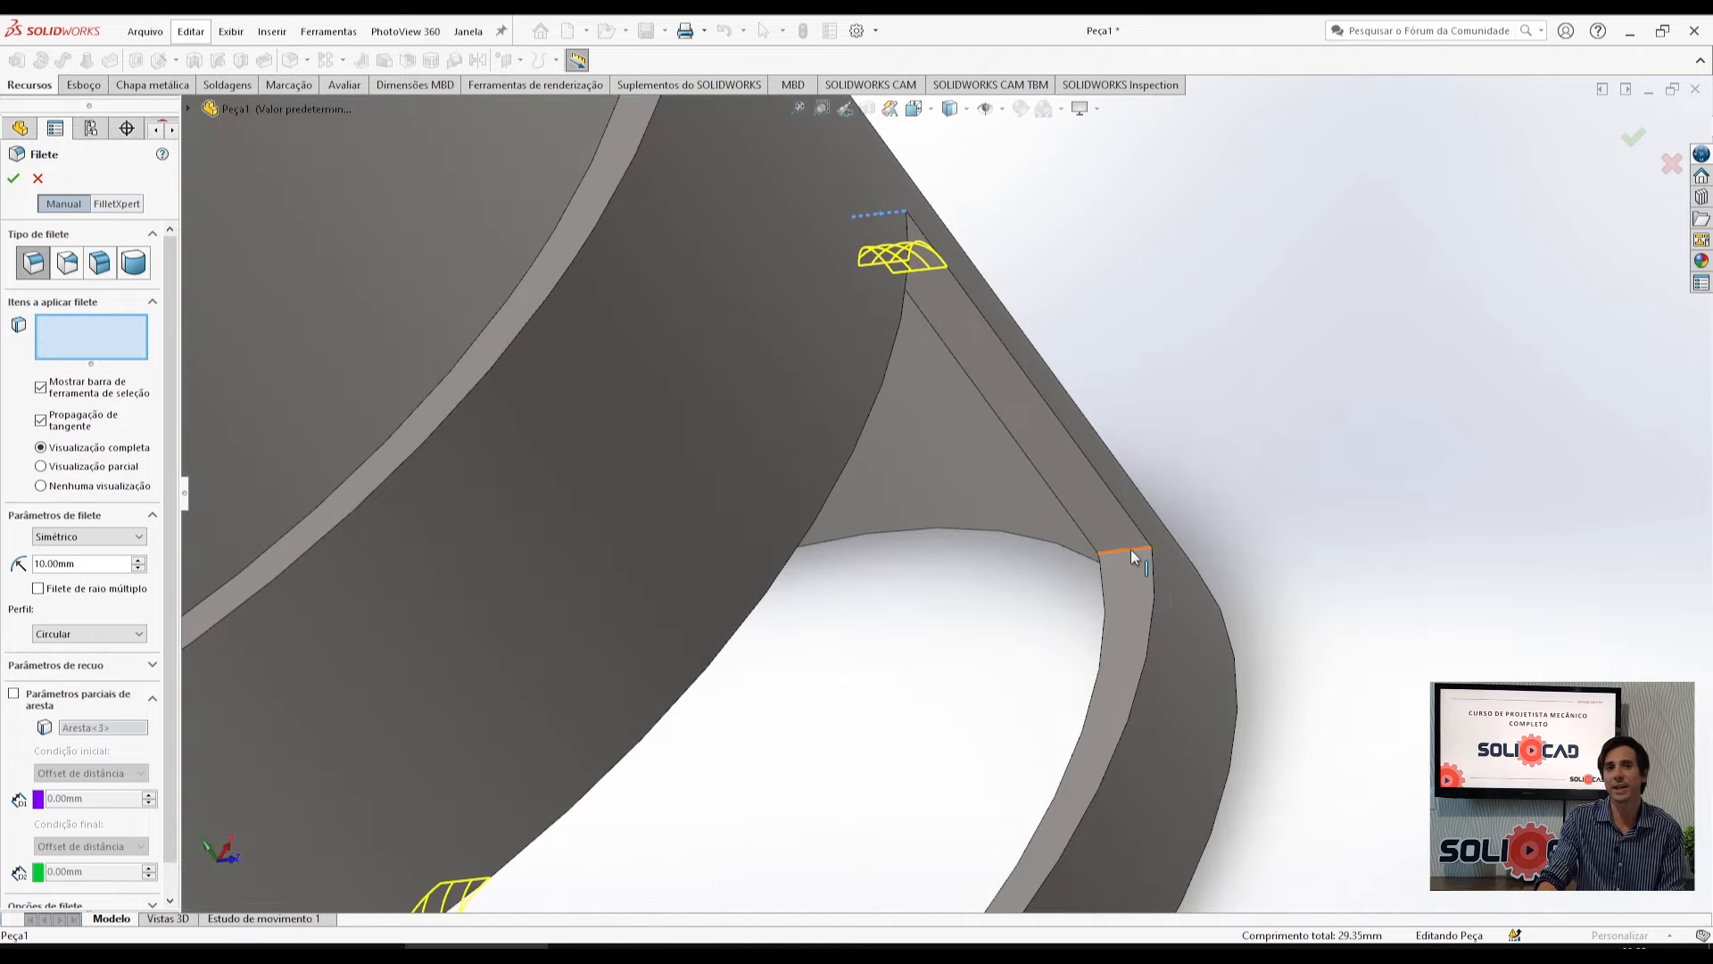
pyautogui.scroll(4, 1069, 597)
pyautogui.moveTo(1049, 666); pyautogui.dragTo(923, 543, button='middle')
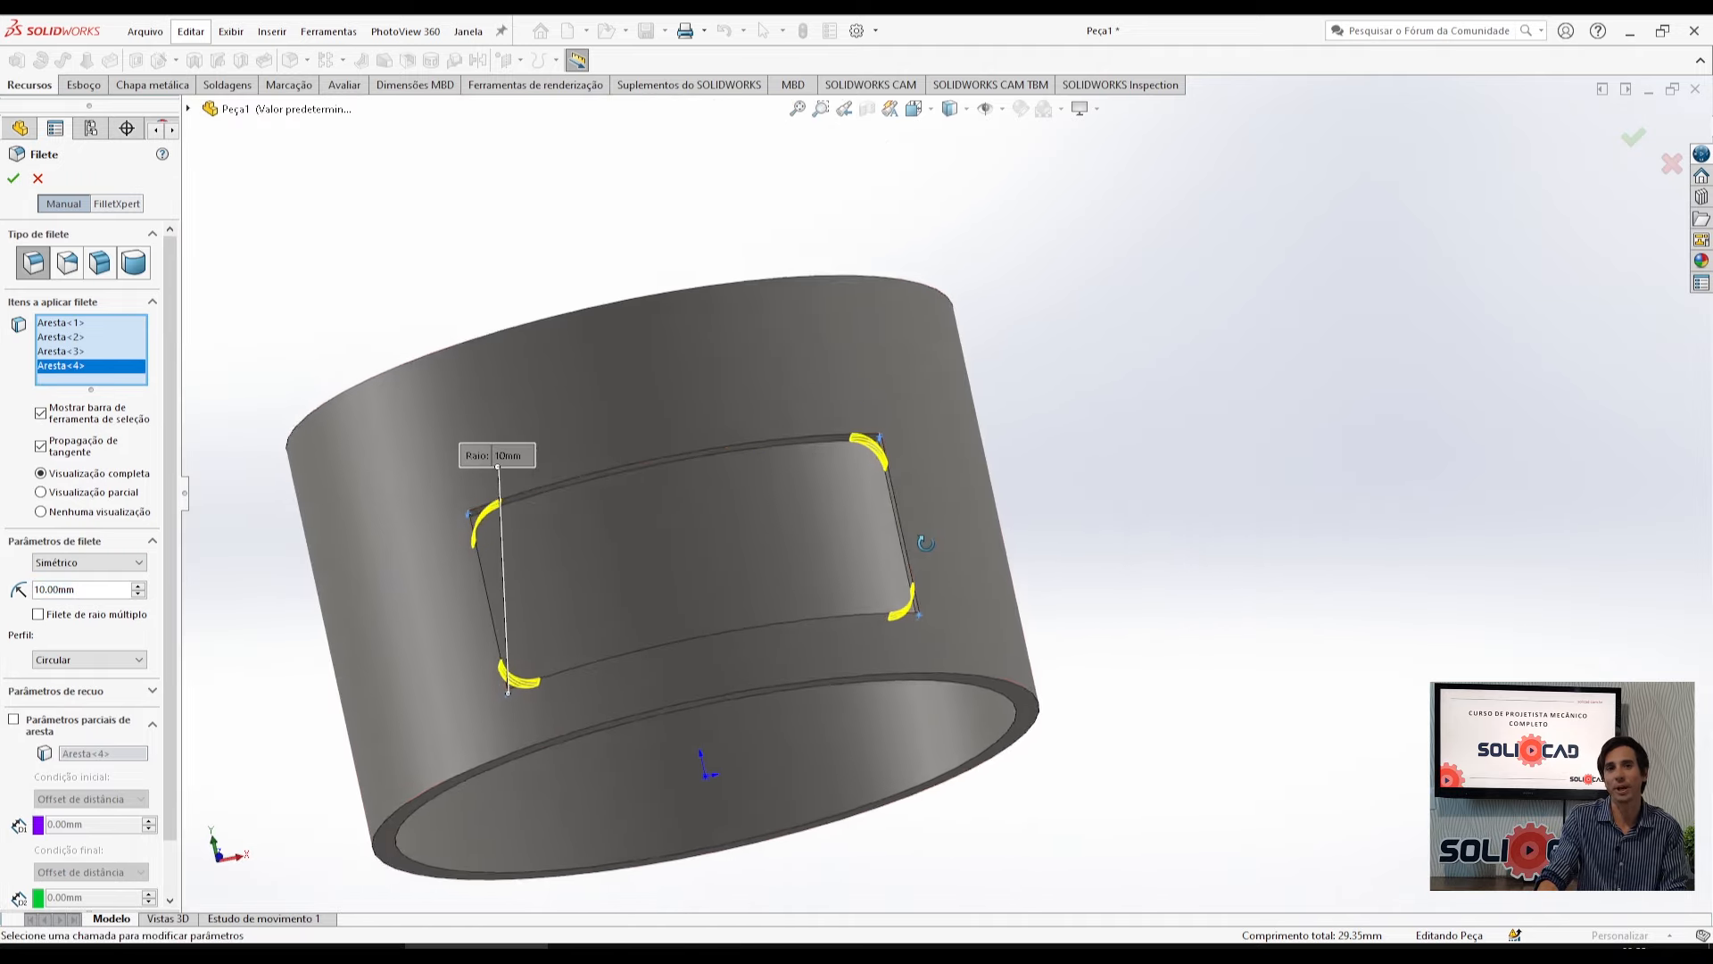
# Try the fillet's other preview modes and leave it on partial preview (Visualização parcial).
pyautogui.click(75, 499)
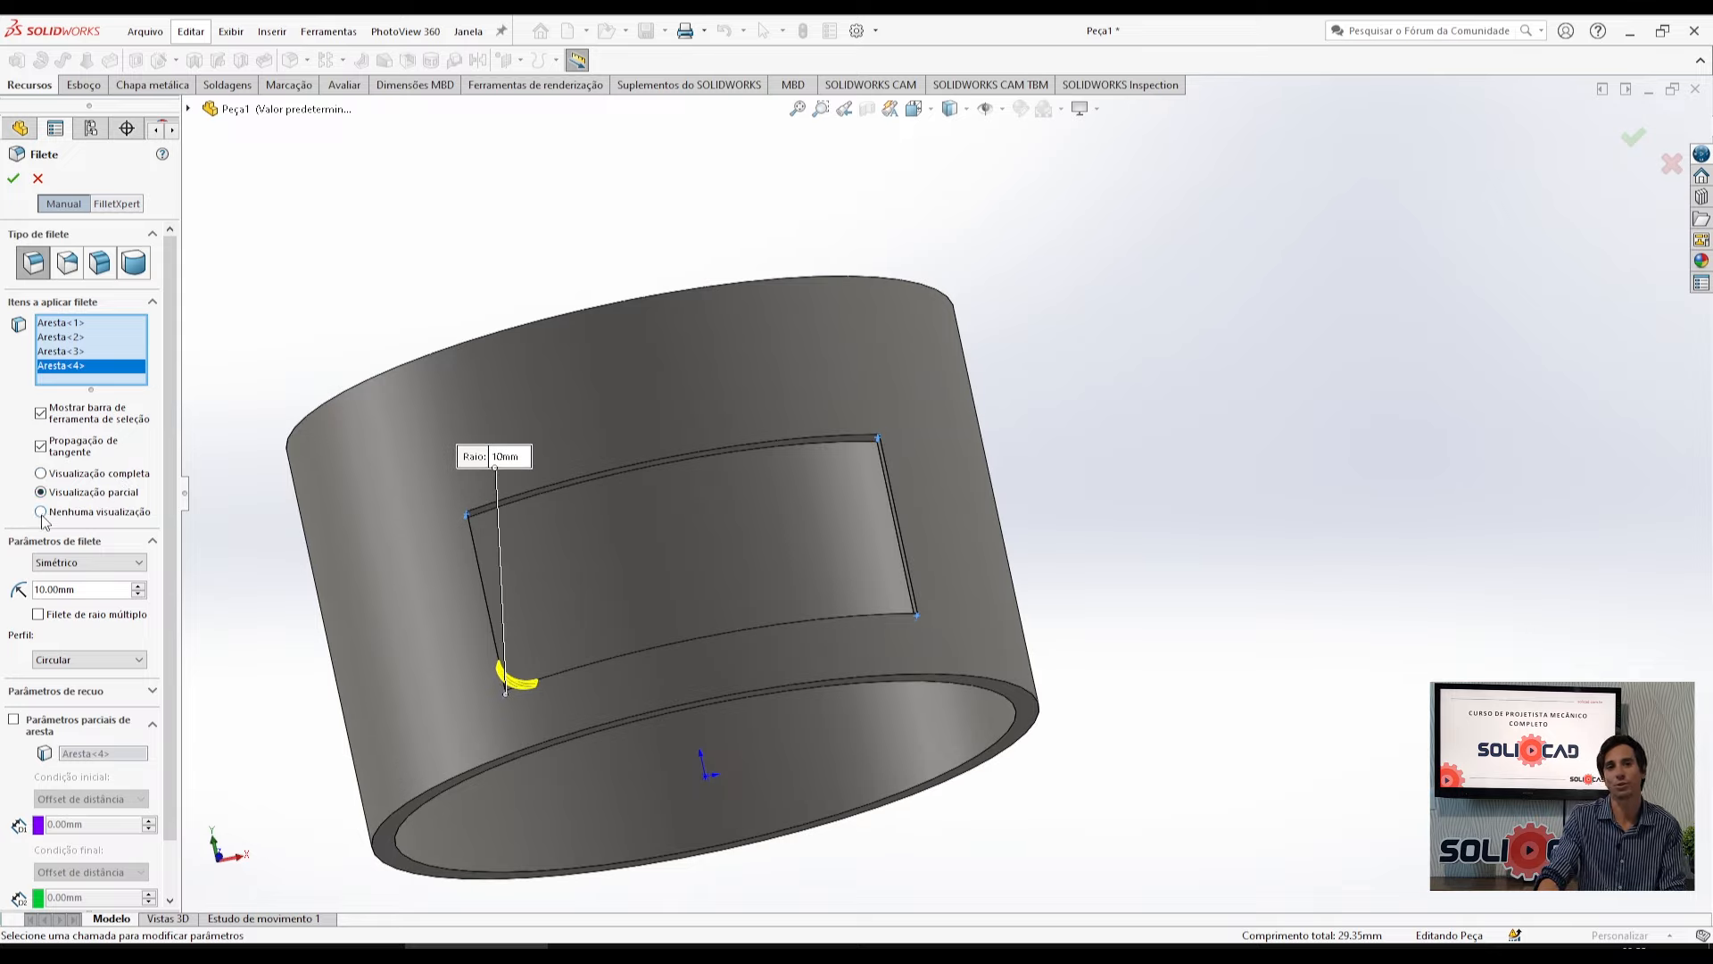
pyautogui.click(41, 512)
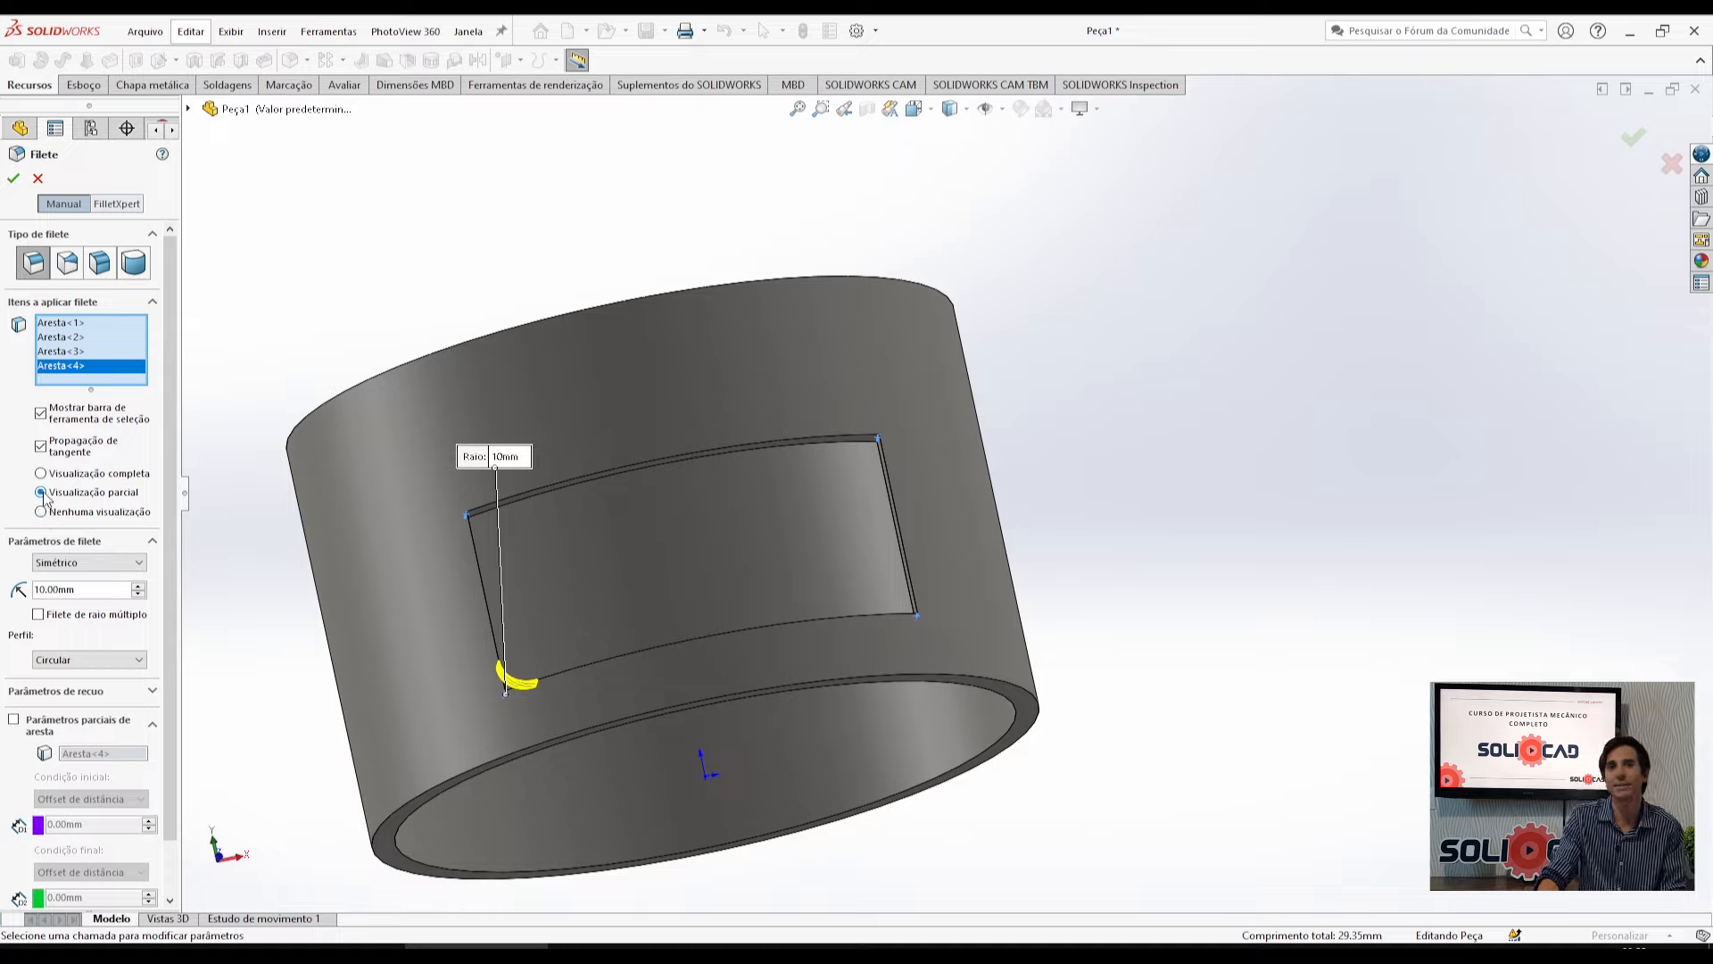
pyautogui.moveTo(650, 581); pyautogui.dragTo(681, 650, button='middle')
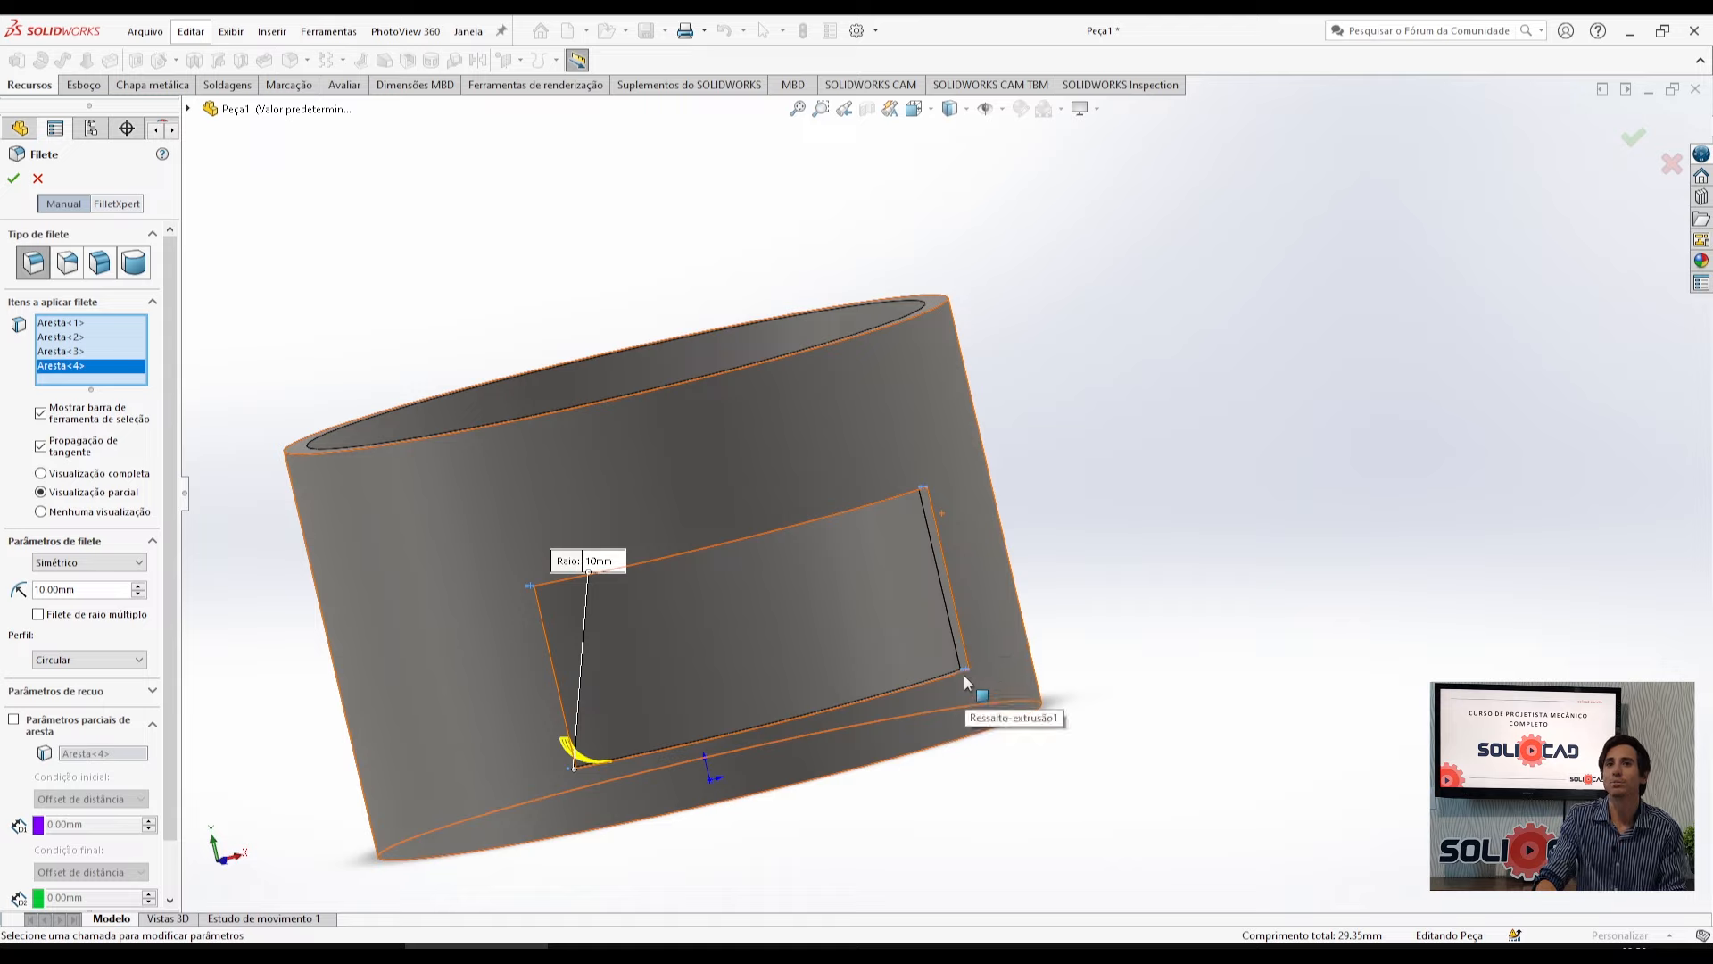
# Switch the fillet to full preview (Visualização completa) and apply it to the window's corner edges.
pyautogui.click(45, 475)
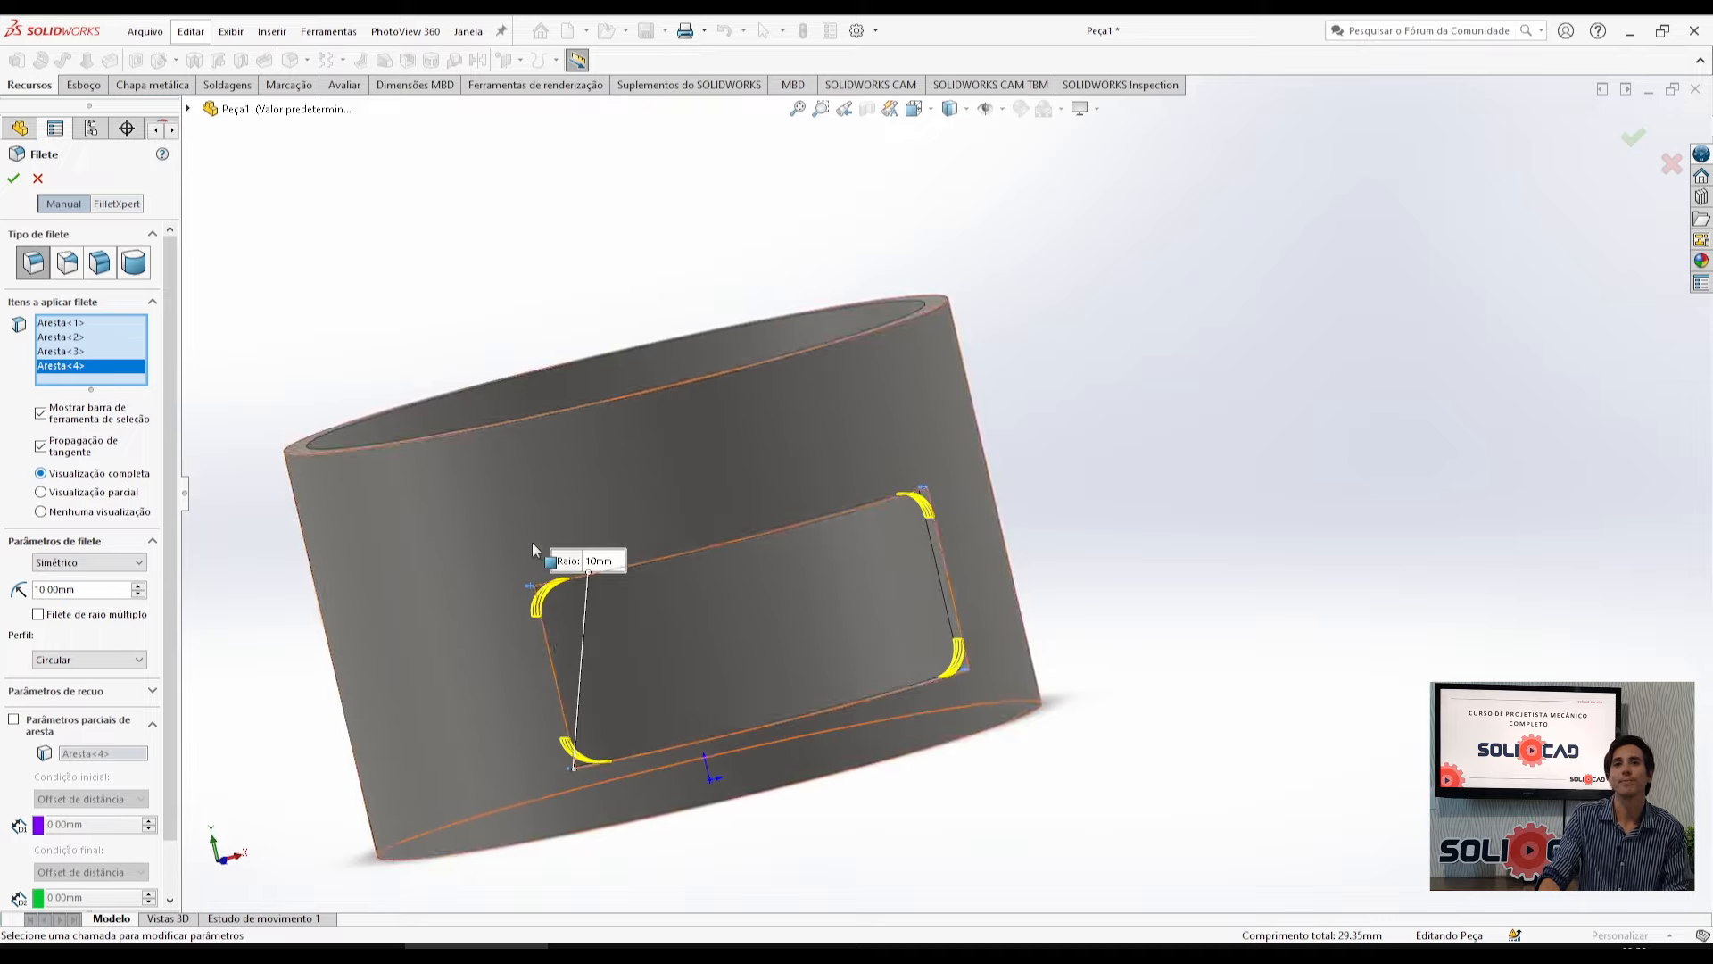
pyautogui.moveTo(800, 626); pyautogui.dragTo(667, 640, button='middle')
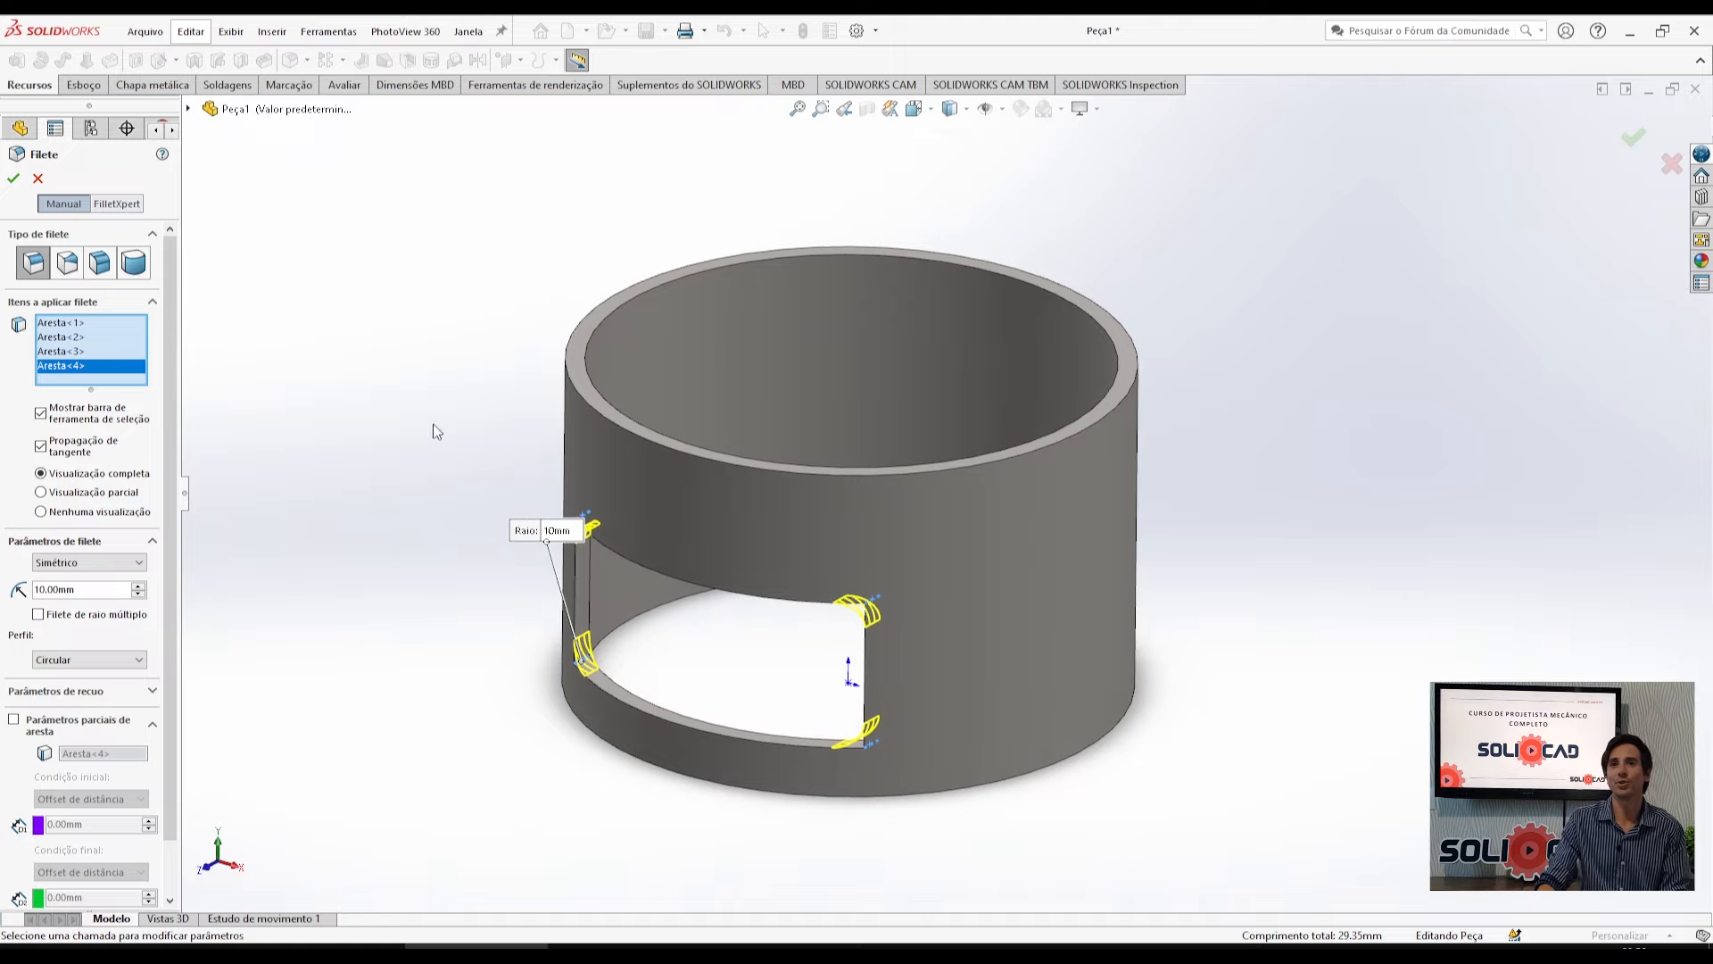
pyautogui.click(14, 178)
pyautogui.moveTo(800, 697); pyautogui.dragTo(827, 738, button='middle')
pyautogui.hotkey('ctrl', '7')
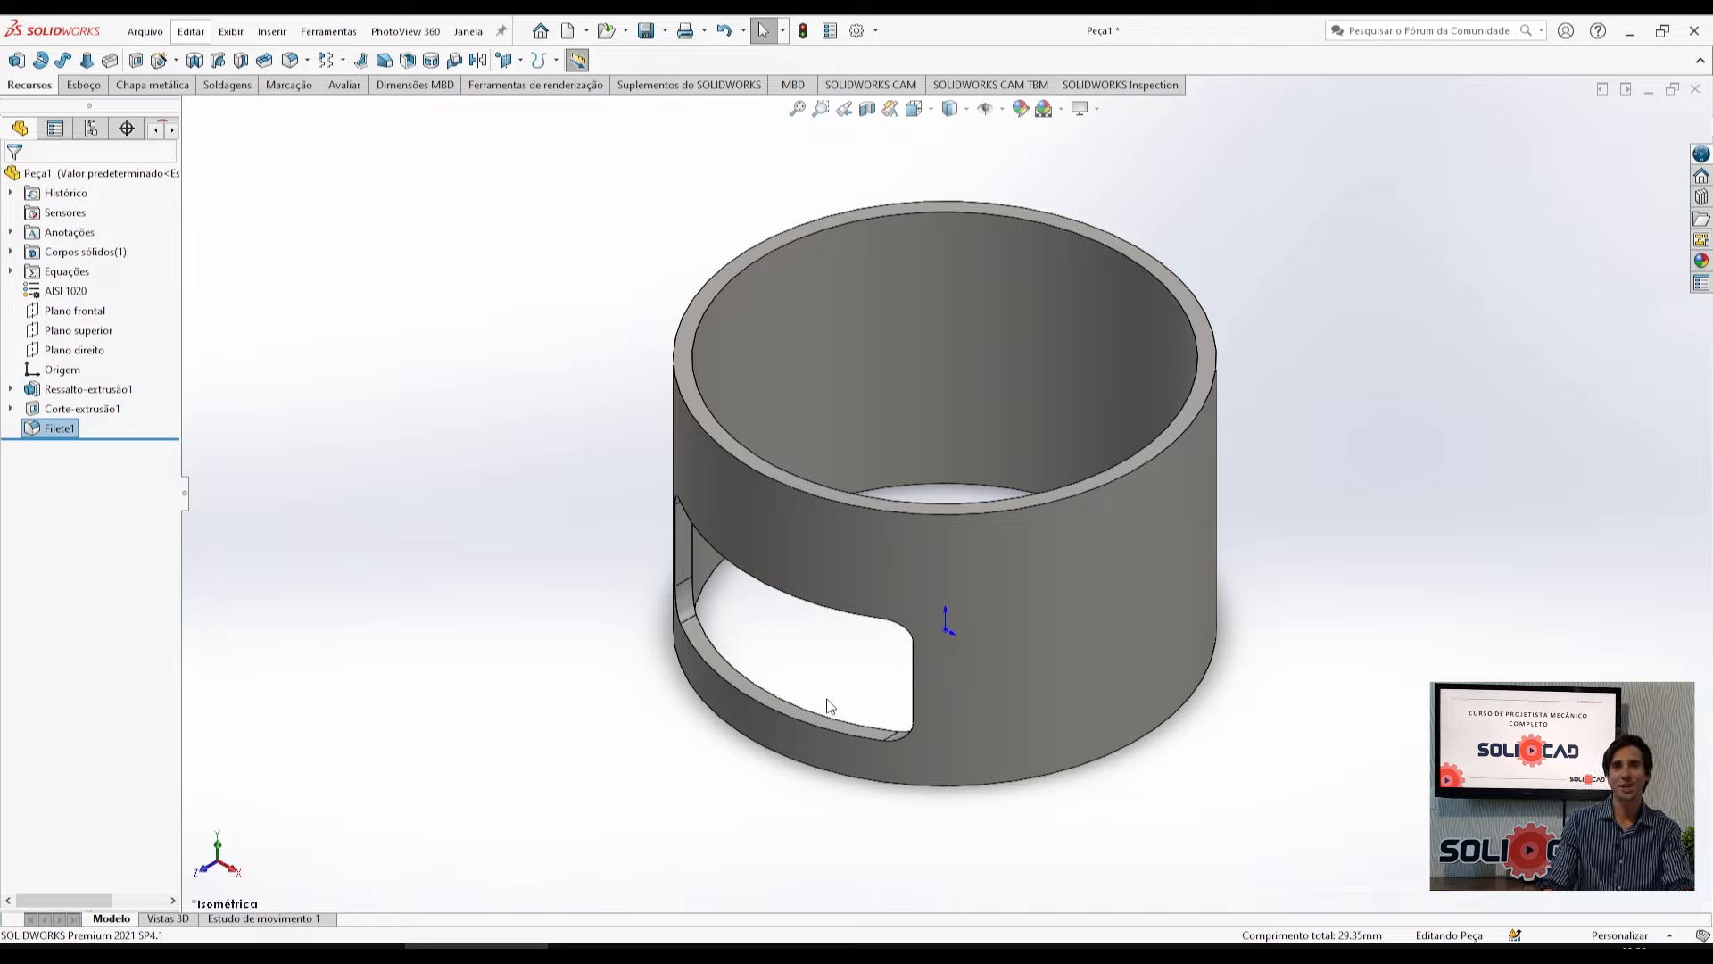
# Sketch two circles centred on the origin on the ring's top face, with radii of about 61 mm and 138.5 mm.
pyautogui.click(698, 314)
pyautogui.click(780, 262)
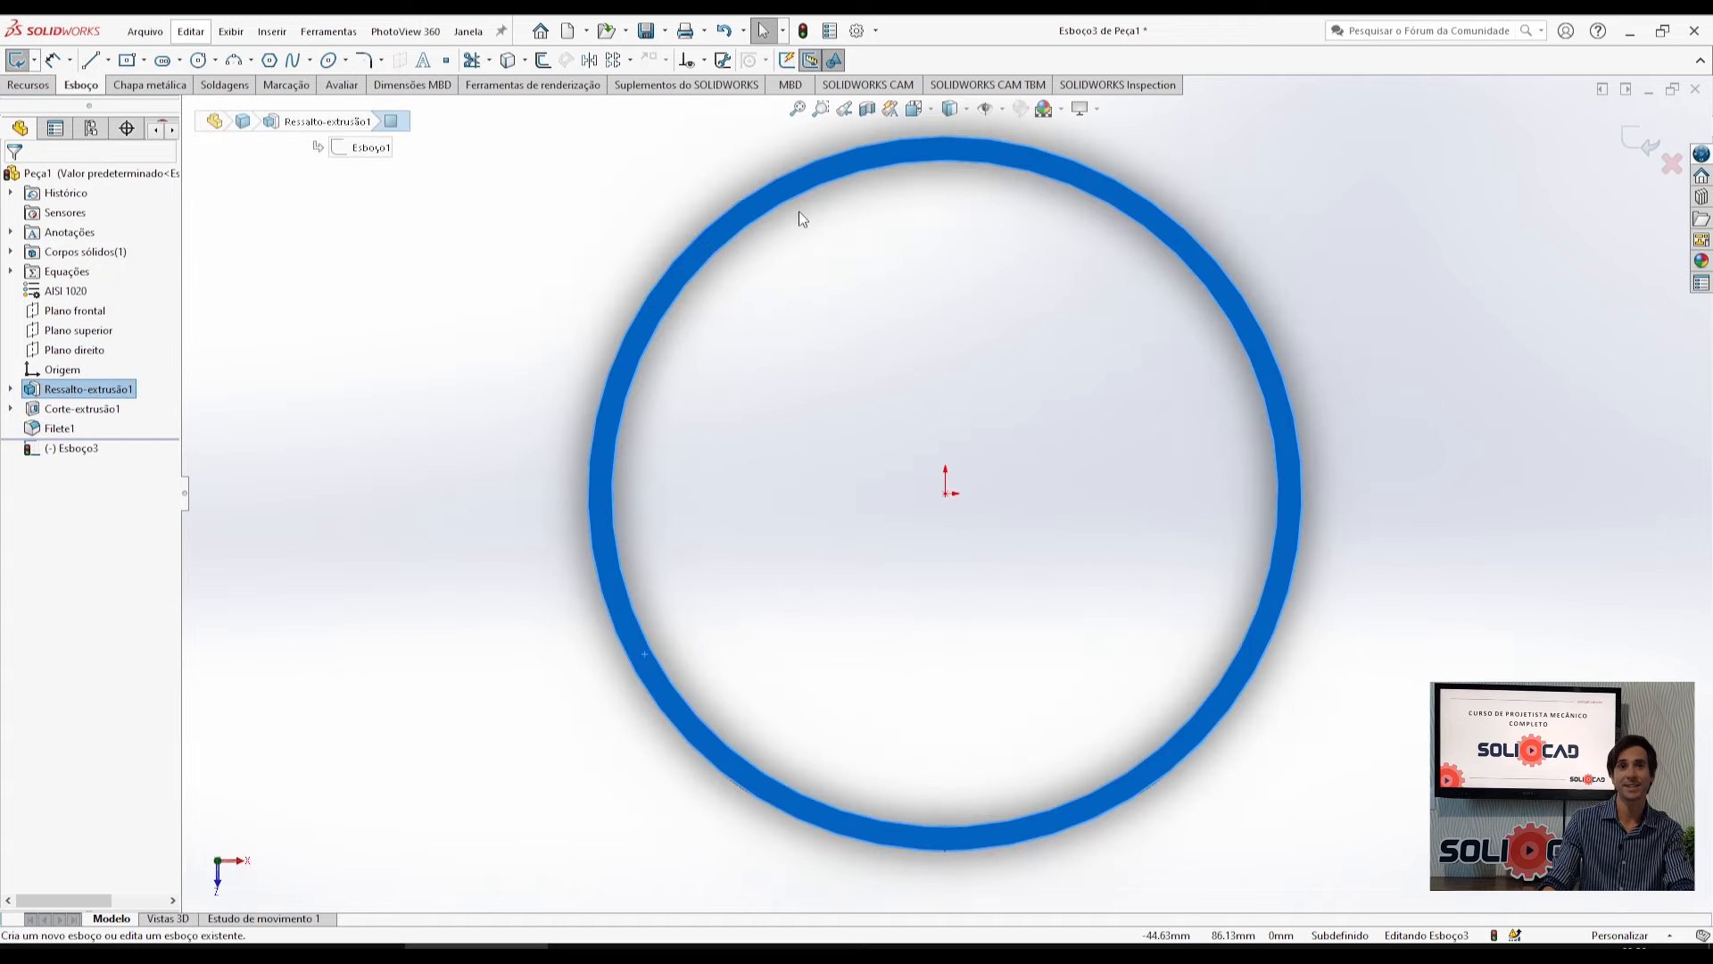
pyautogui.click(201, 61)
pyautogui.click(946, 492)
pyautogui.click(745, 492)
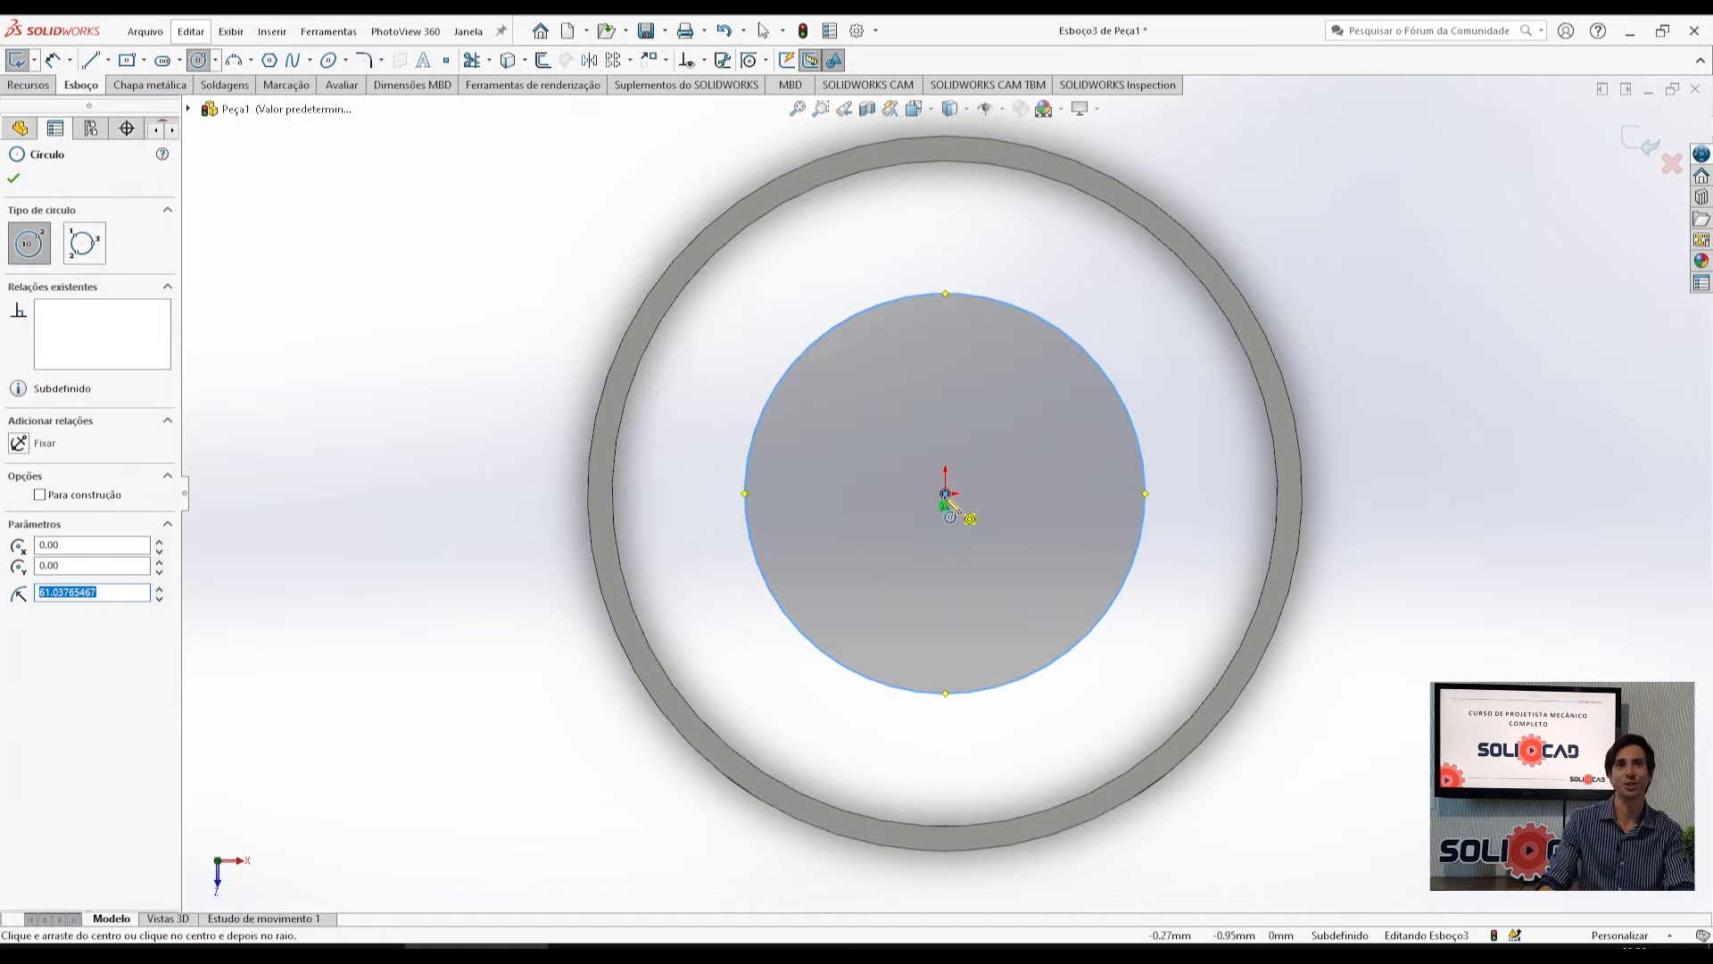
pyautogui.click(946, 493)
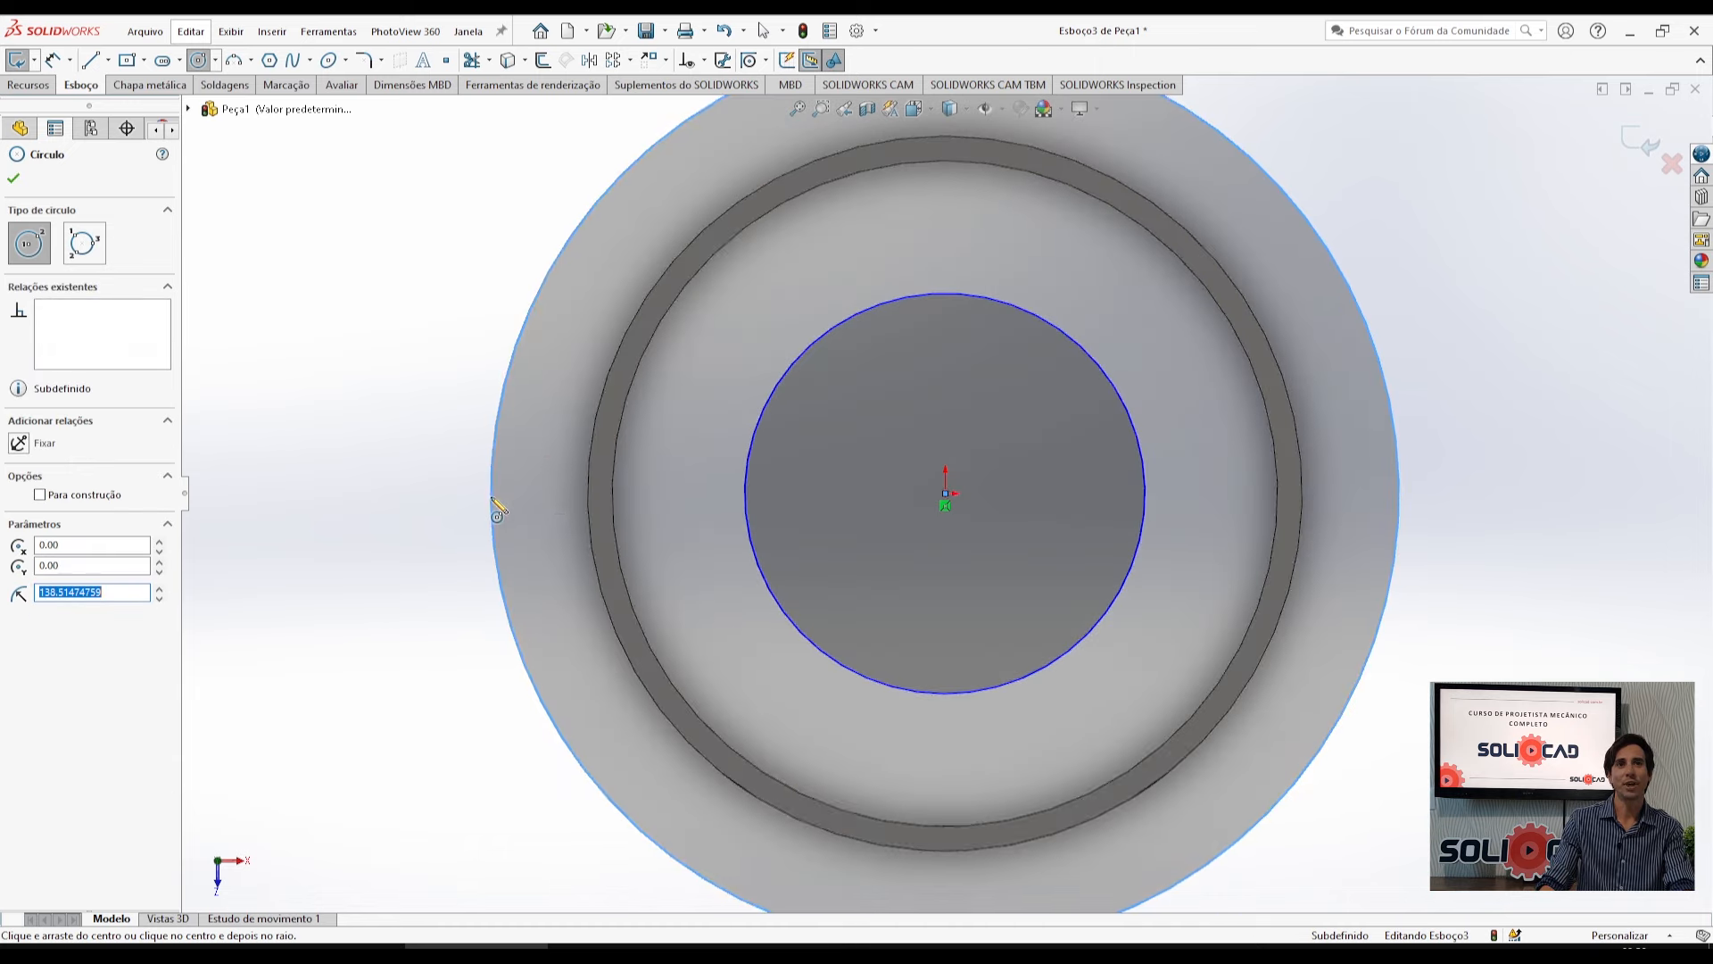
pyautogui.click(497, 509)
# Draw a short horizontal centreline across the ring's wall, from the inner edge's quadrant point to the outer edge's.
pyautogui.click(108, 61)
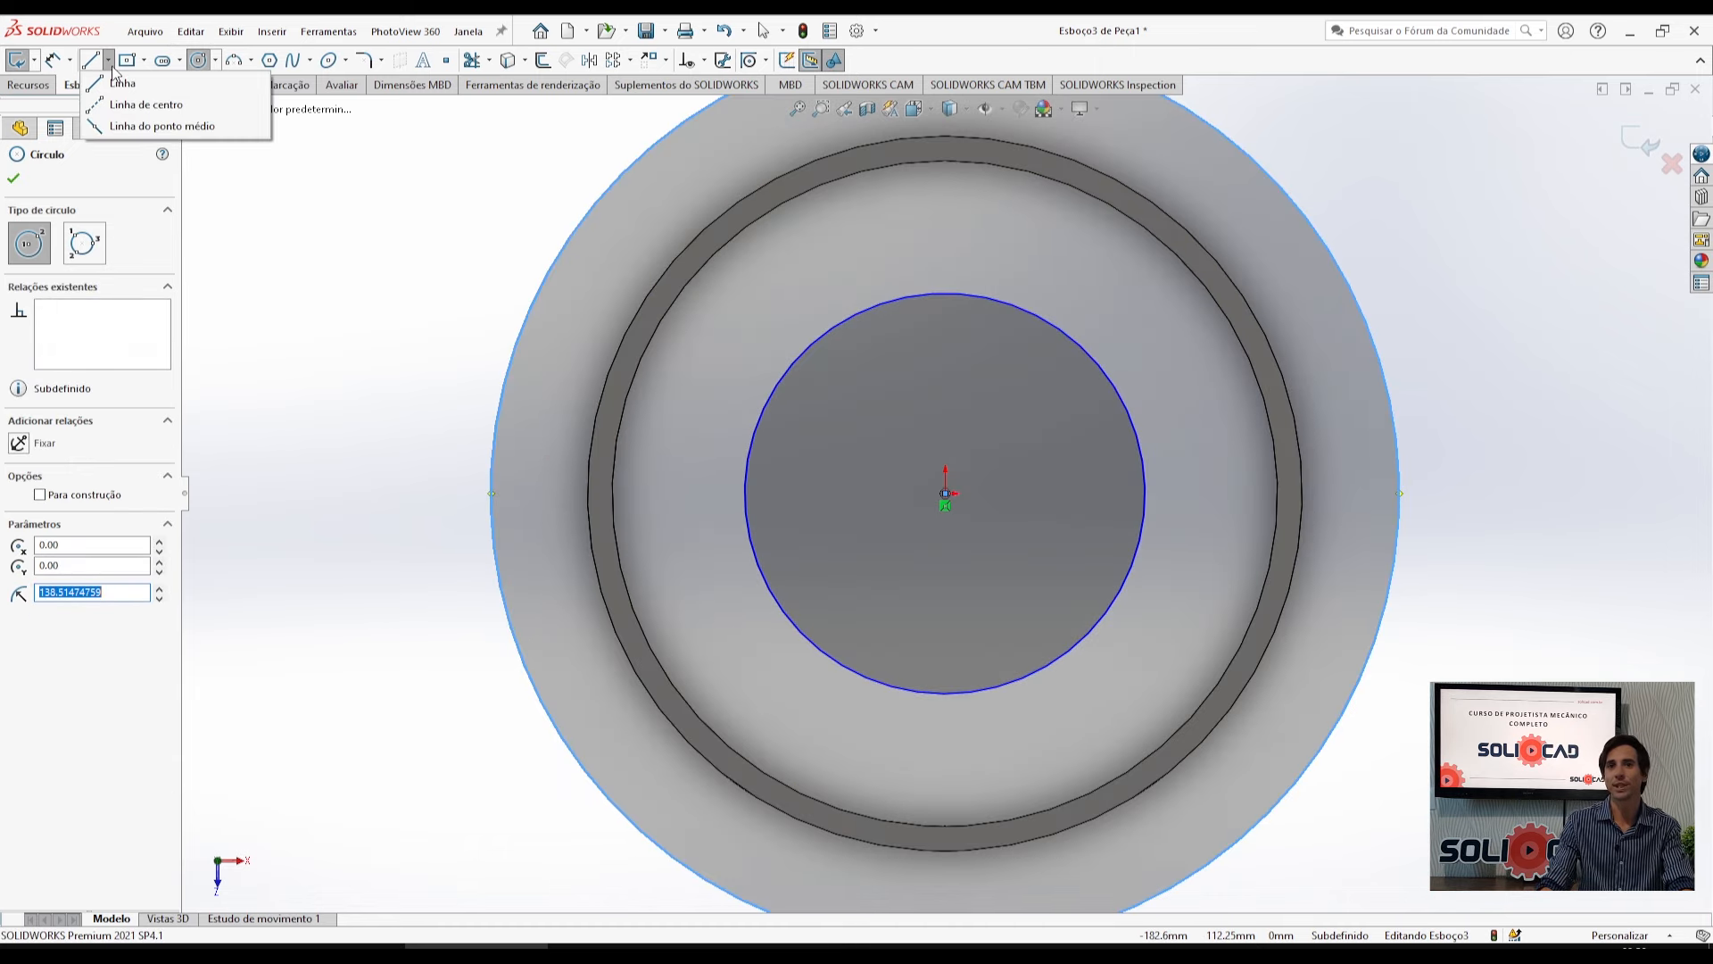
pyautogui.click(139, 105)
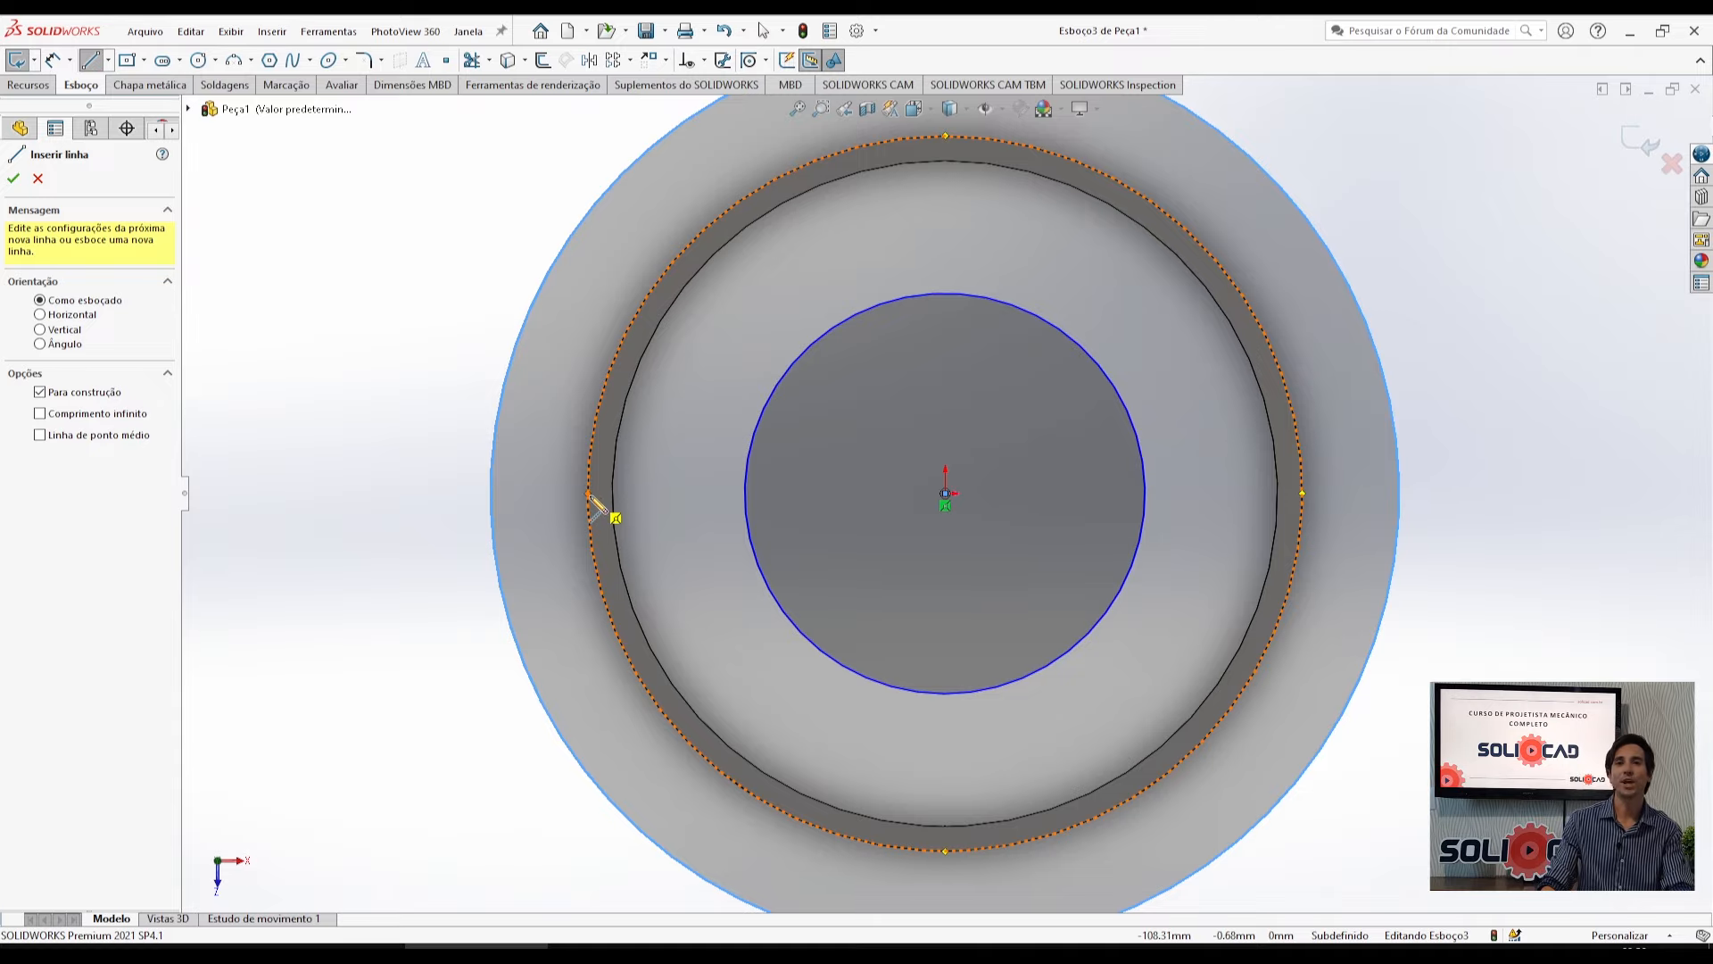
pyautogui.scroll(-5, 590, 497)
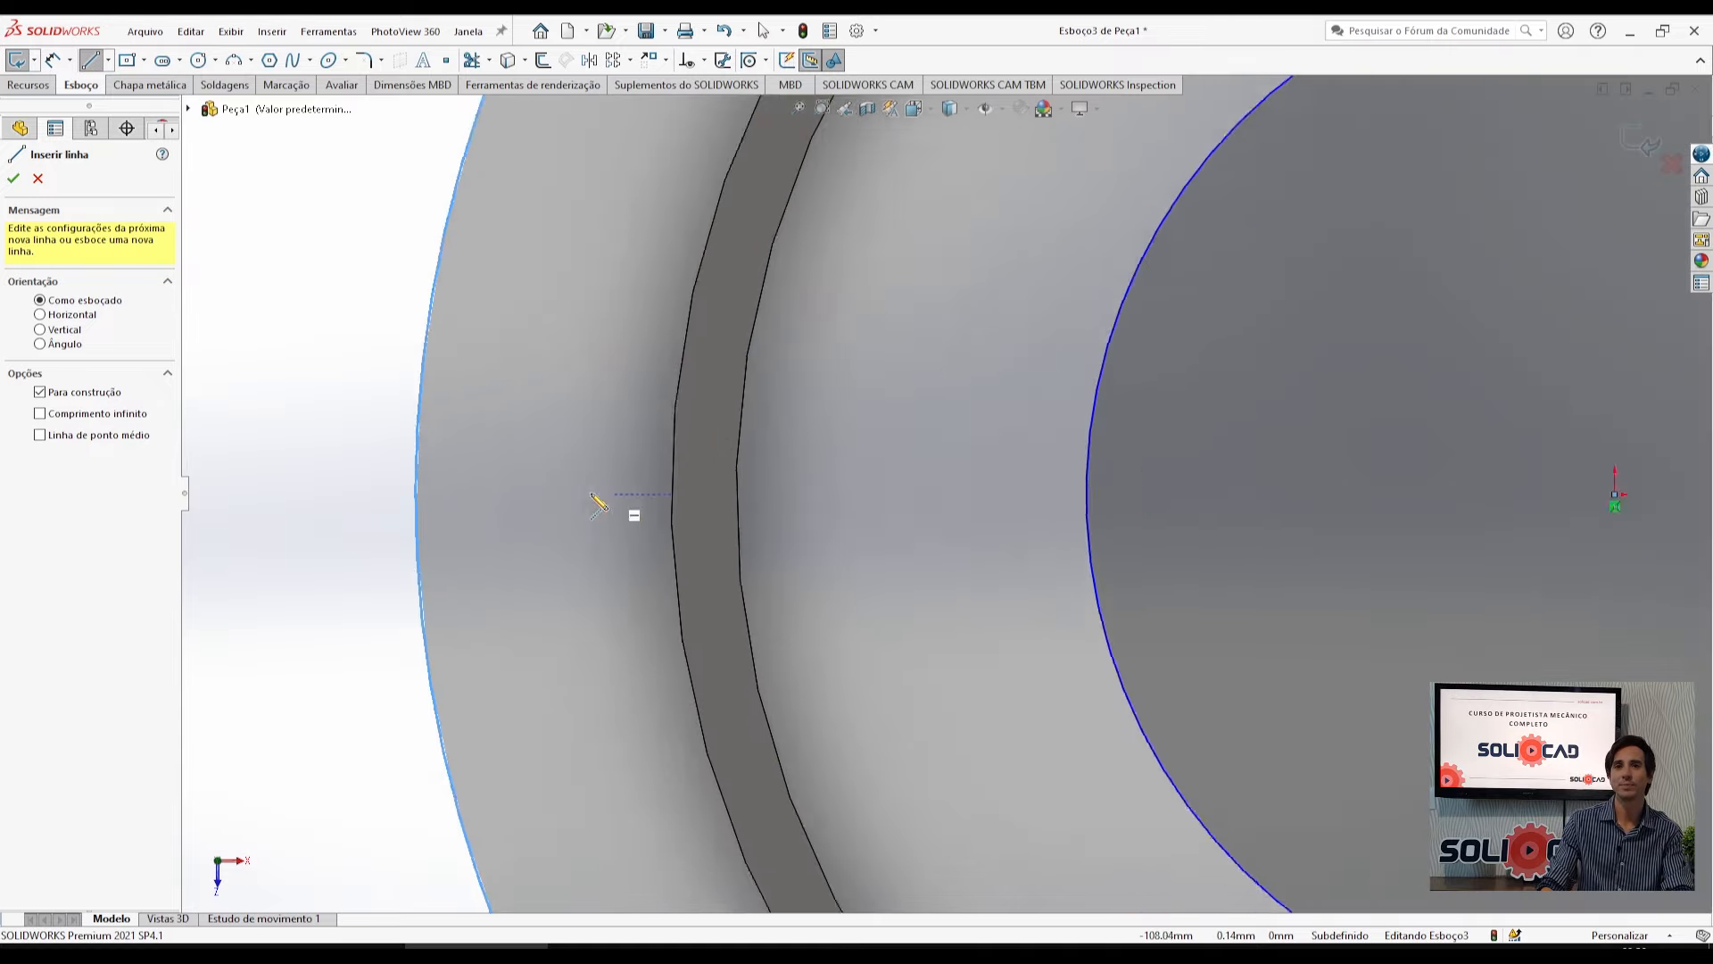
pyautogui.scroll(-1, 591, 496)
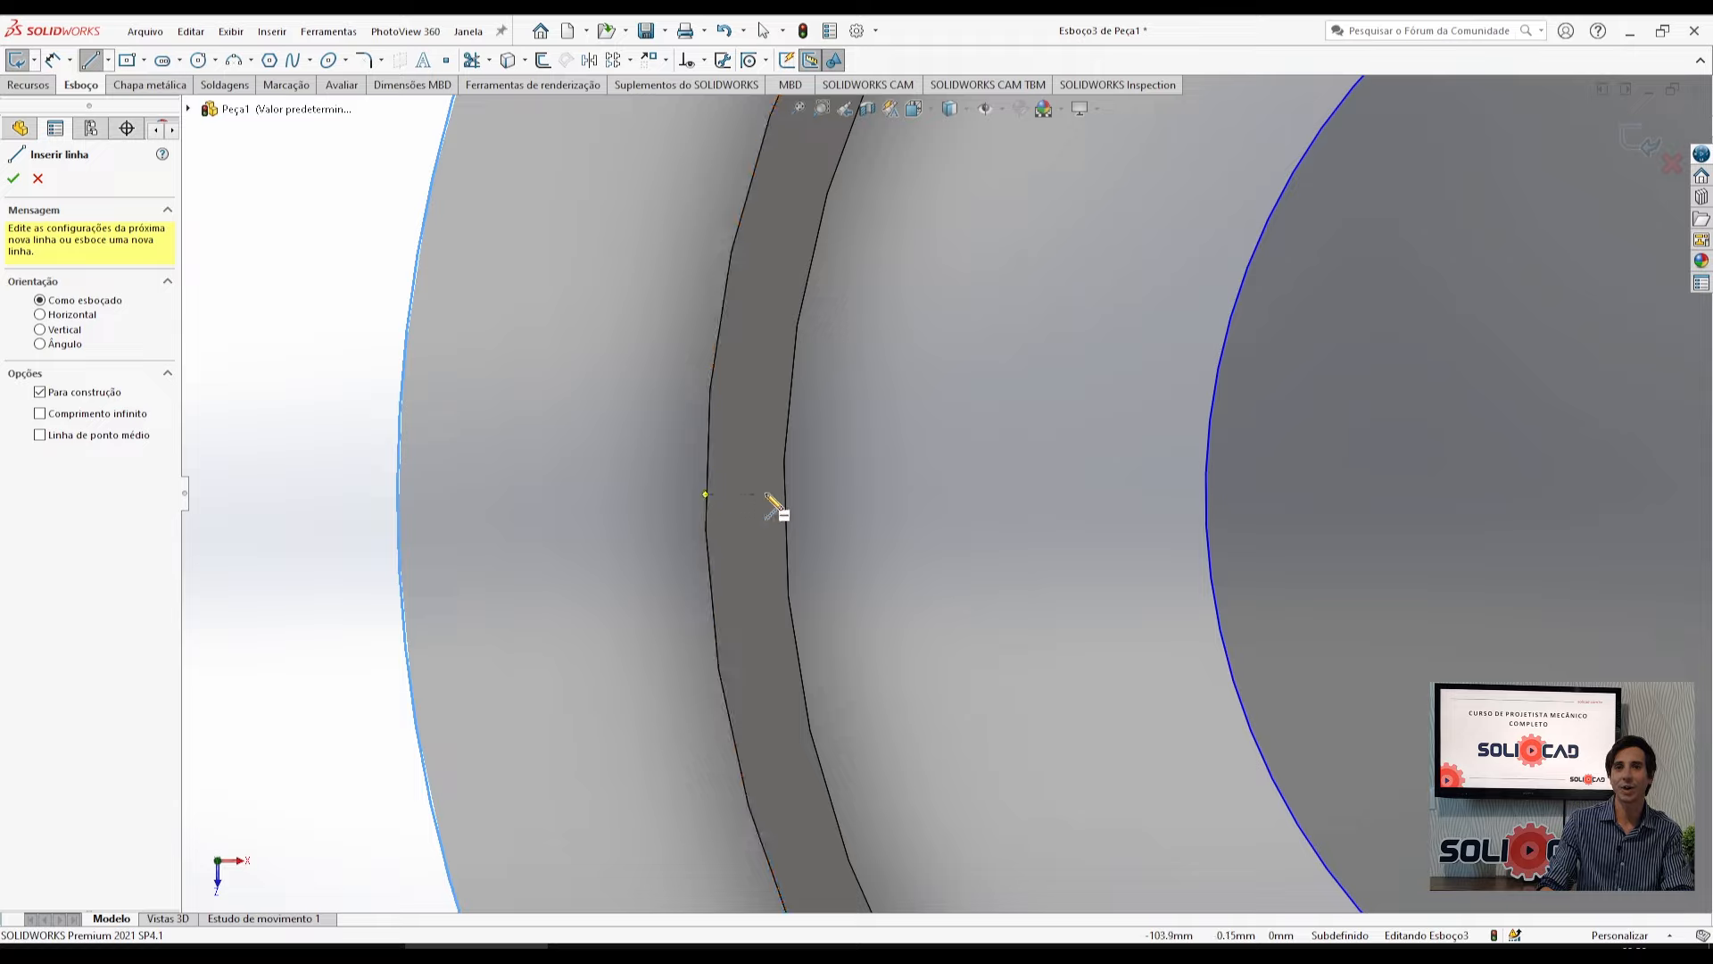
pyautogui.click(707, 494)
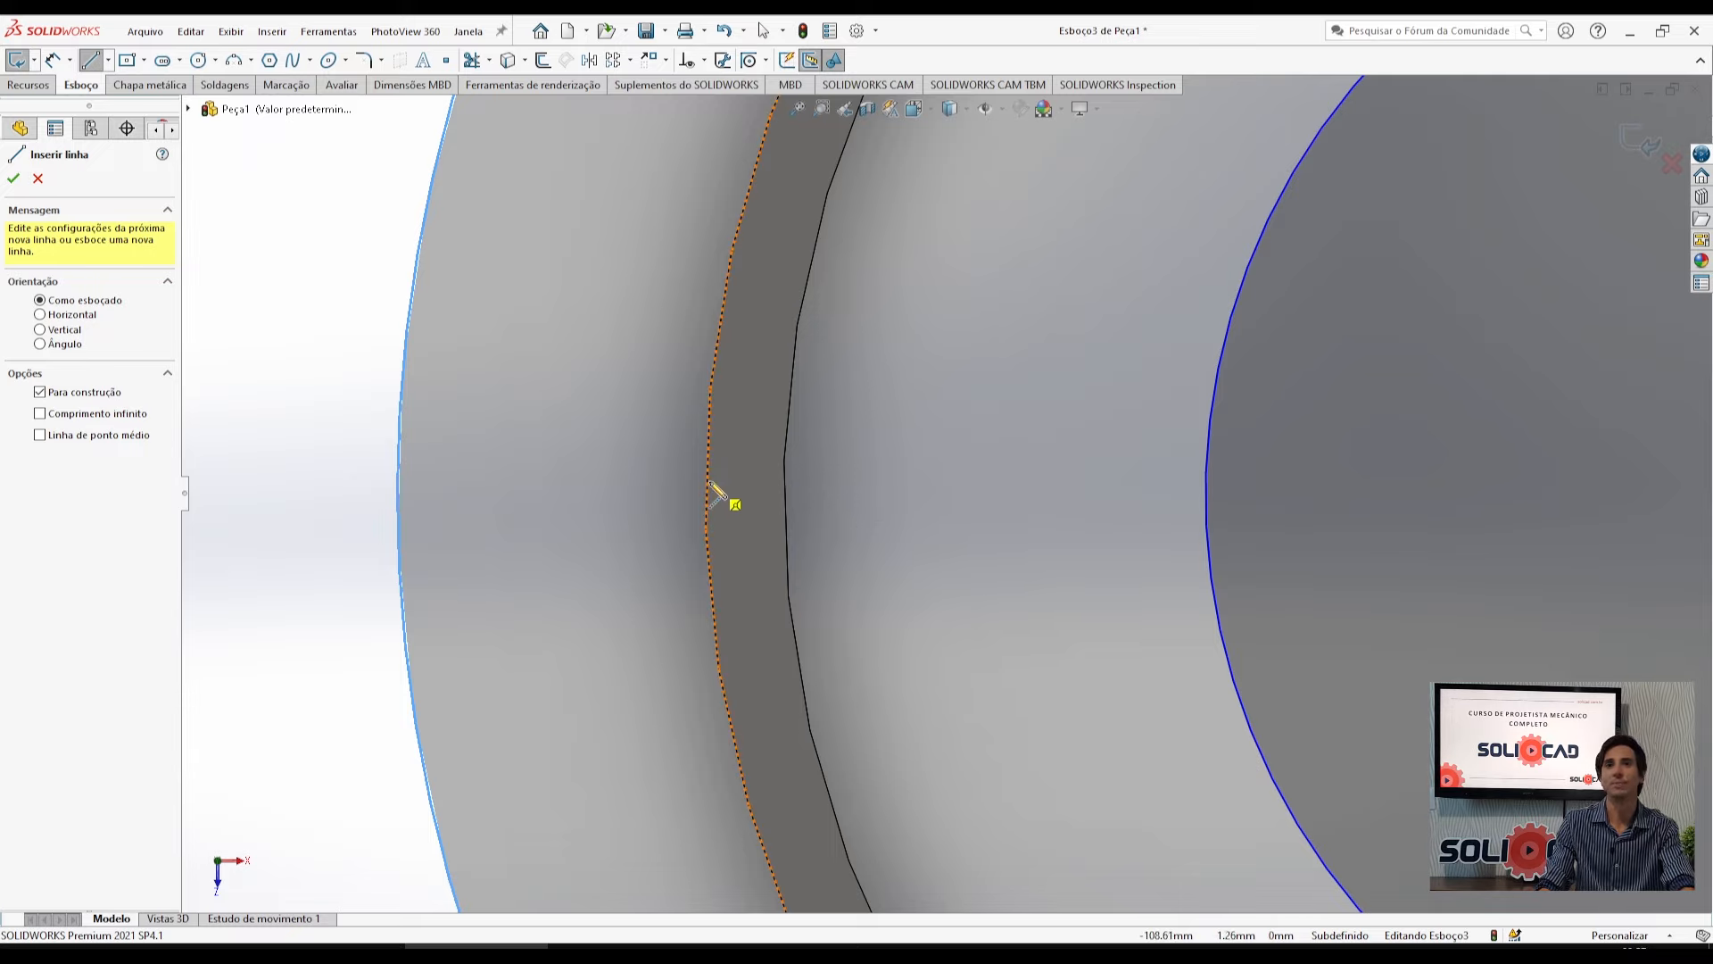
pyautogui.scroll(2, 732, 531)
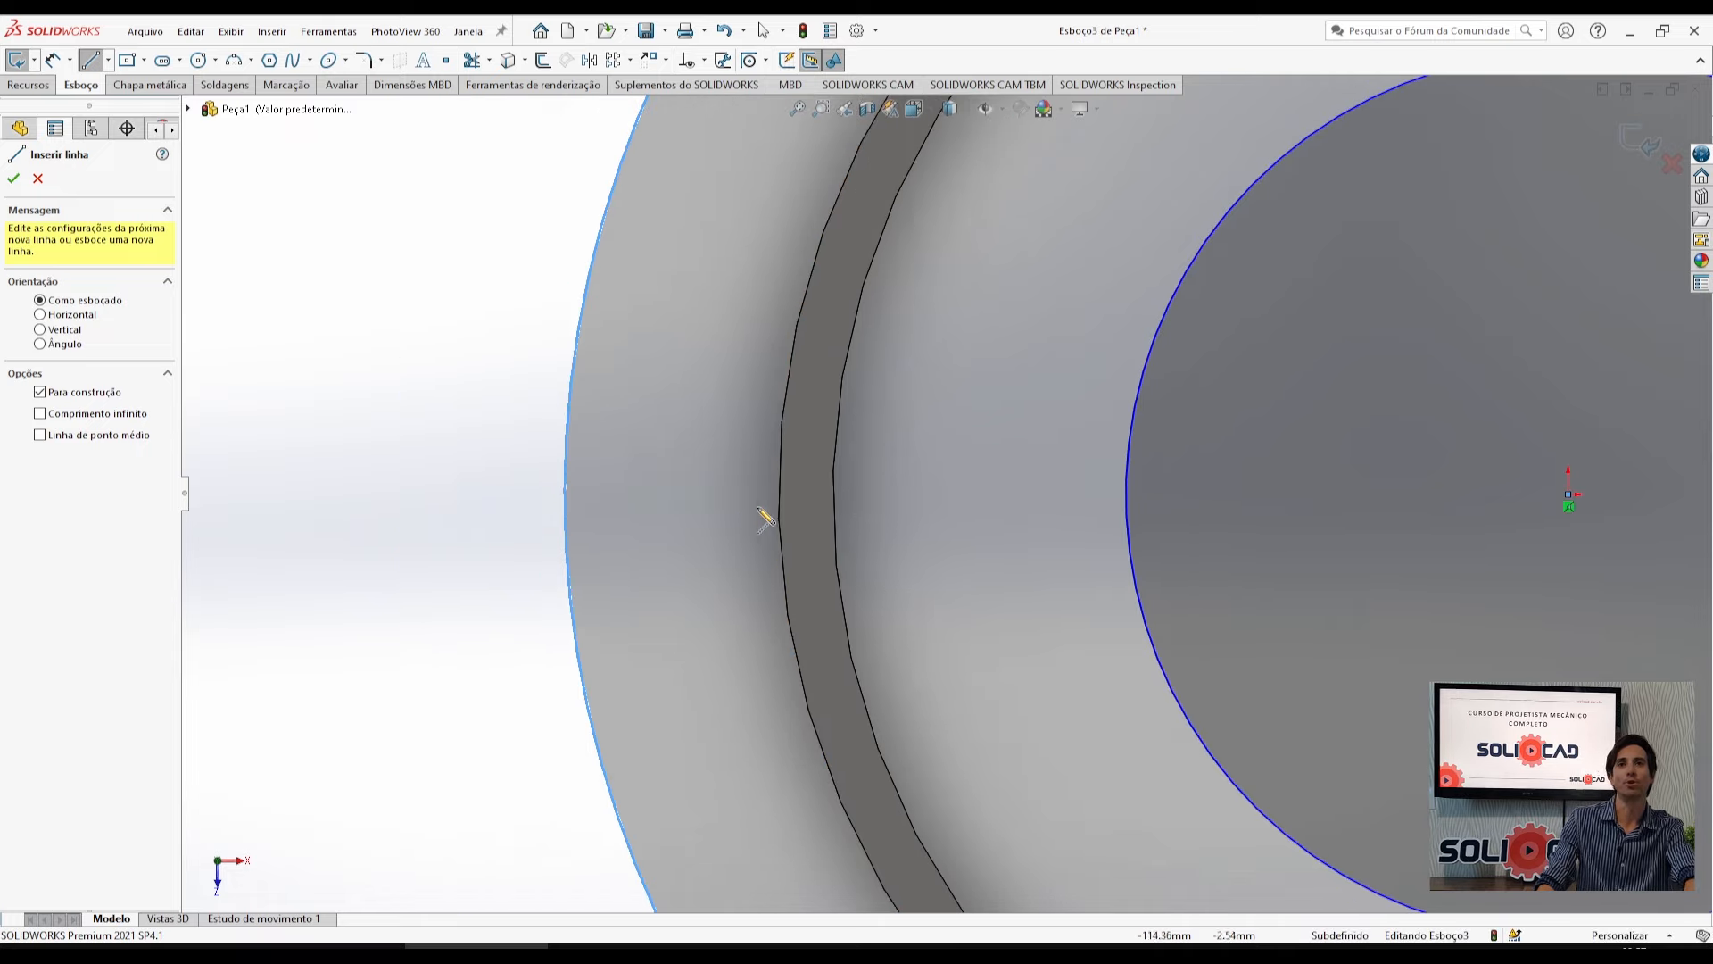
pyautogui.click(835, 494)
pyautogui.click(780, 493)
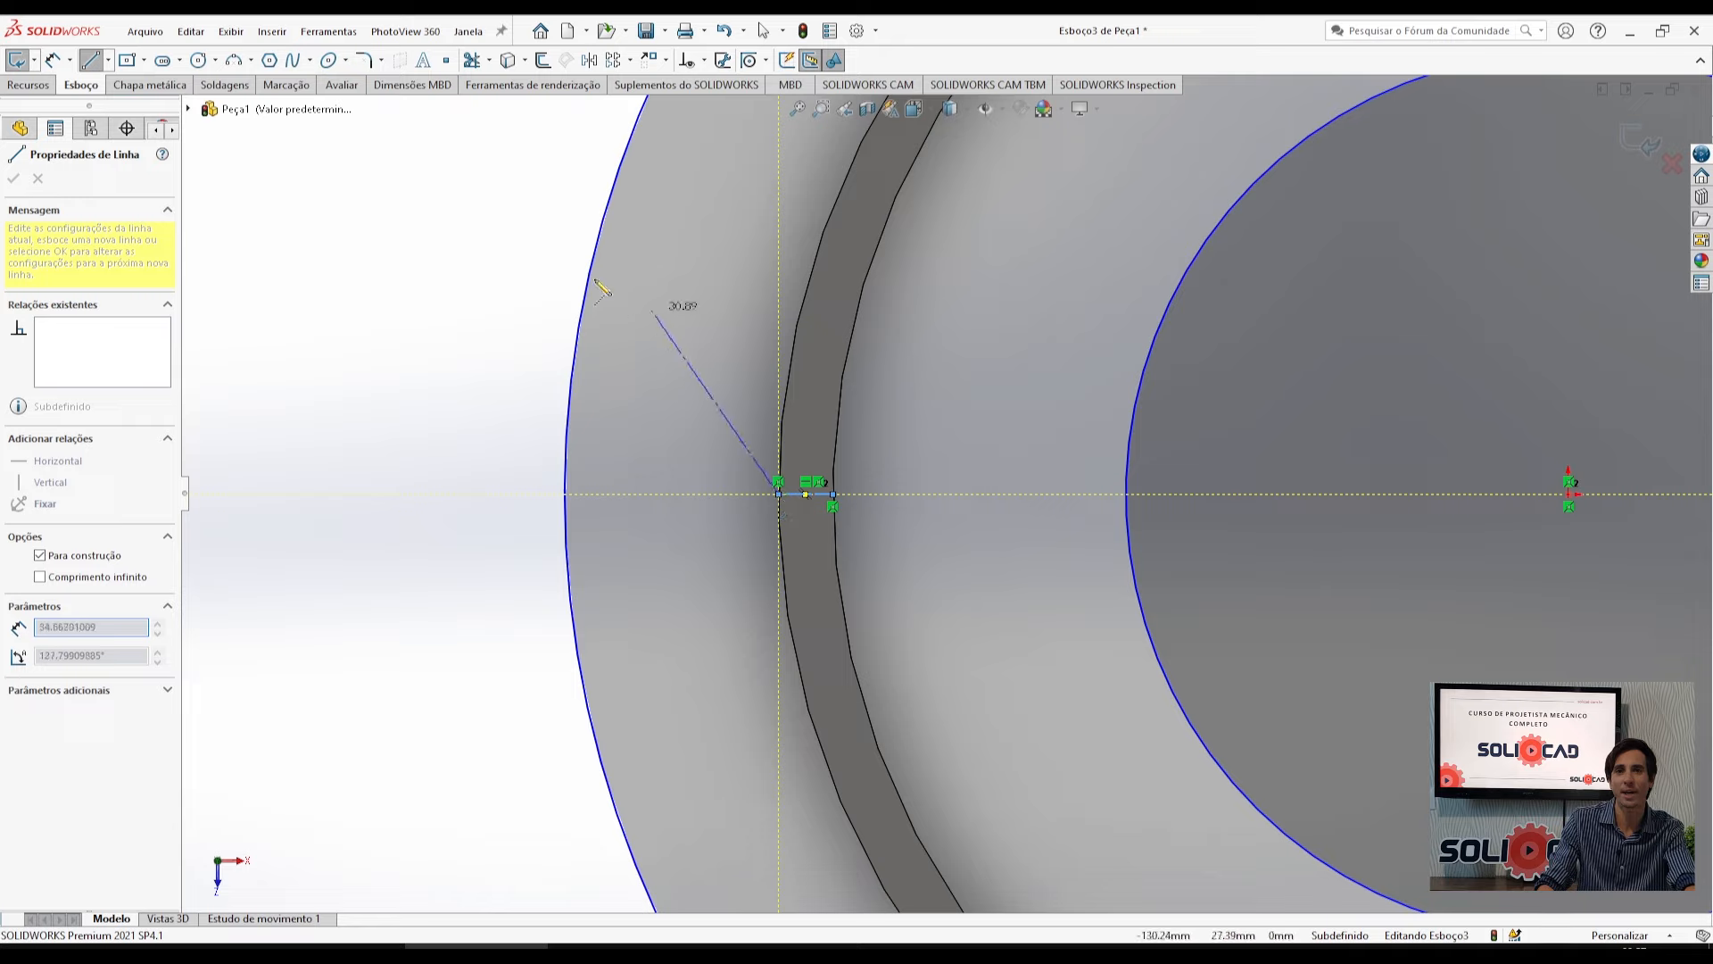
pyautogui.press('Escape')
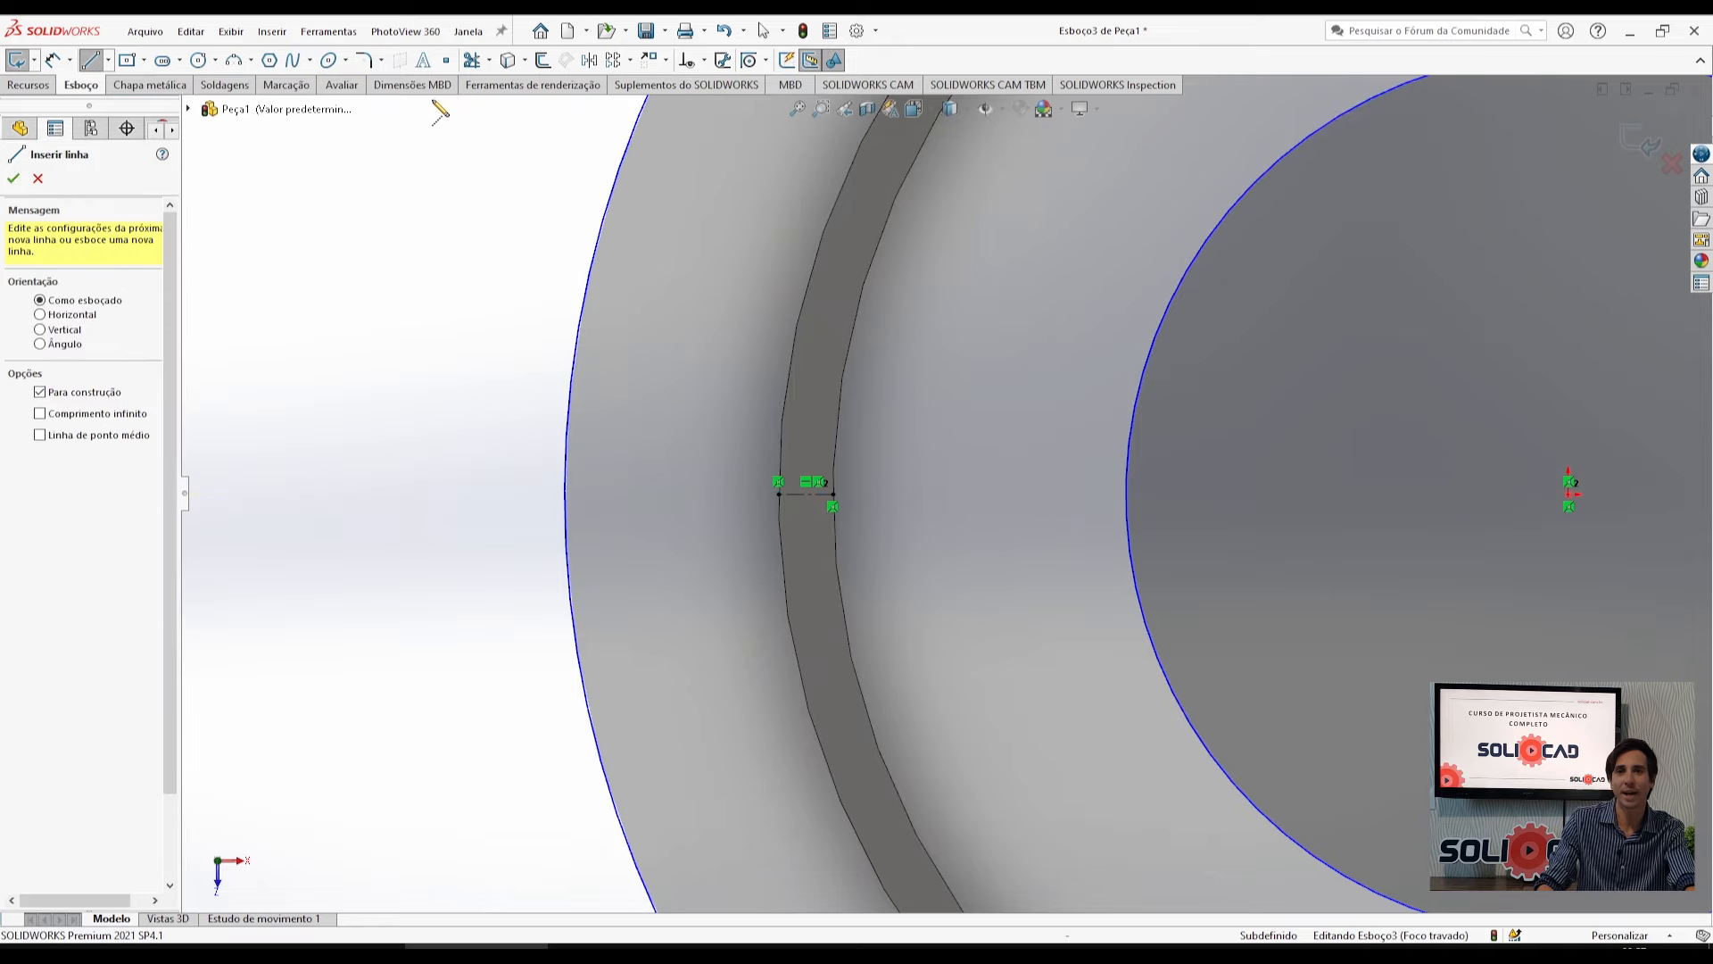
# Place a sketch point at the midpoint of the short centreline across the ring's wall.
pyautogui.click(446, 59)
pyautogui.scroll(-5, 830, 517)
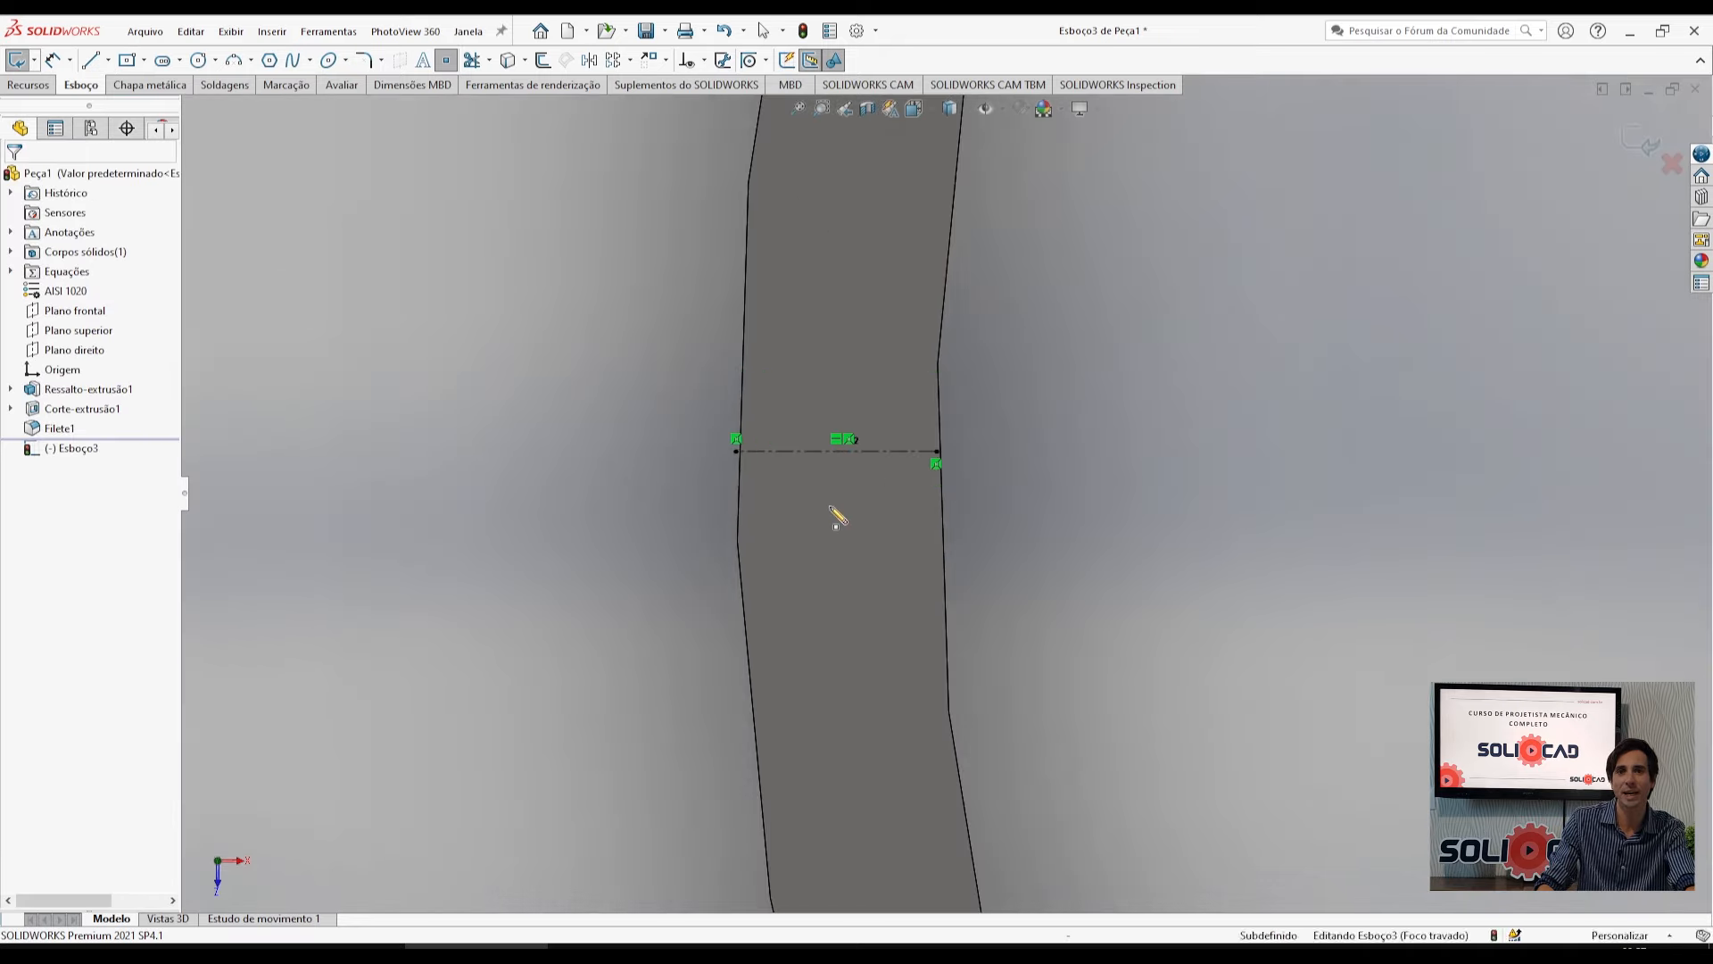
pyautogui.click(836, 450)
pyautogui.scroll(5, 856, 624)
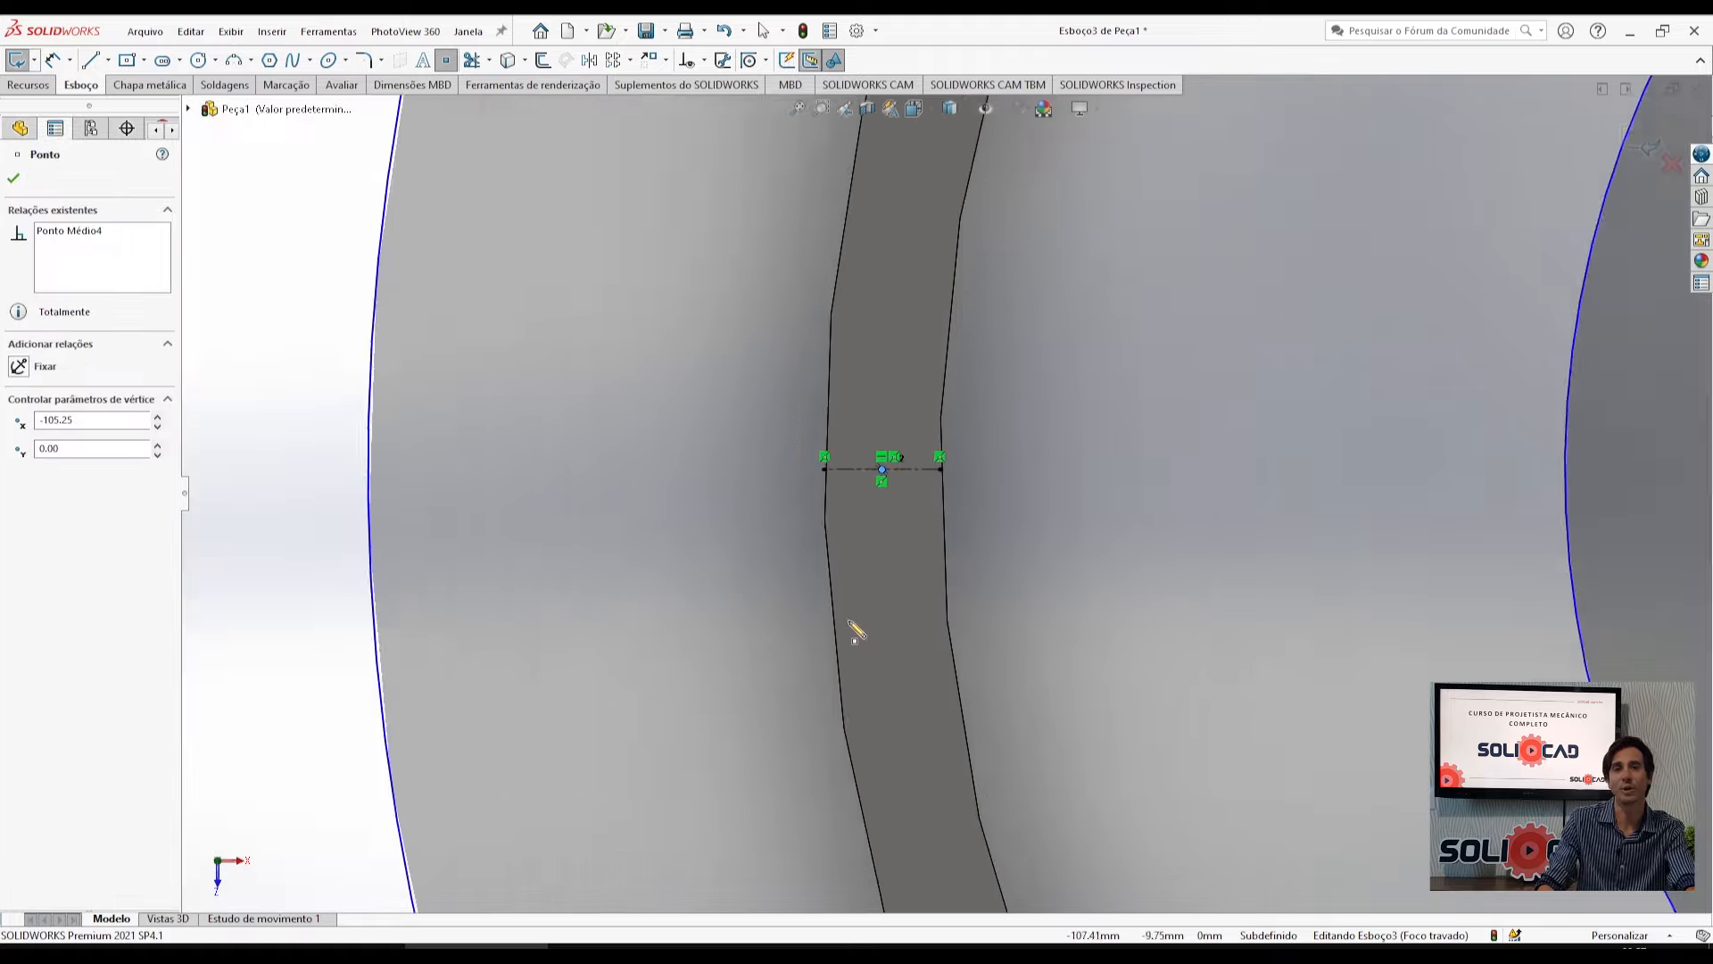
pyautogui.scroll(2, 853, 627)
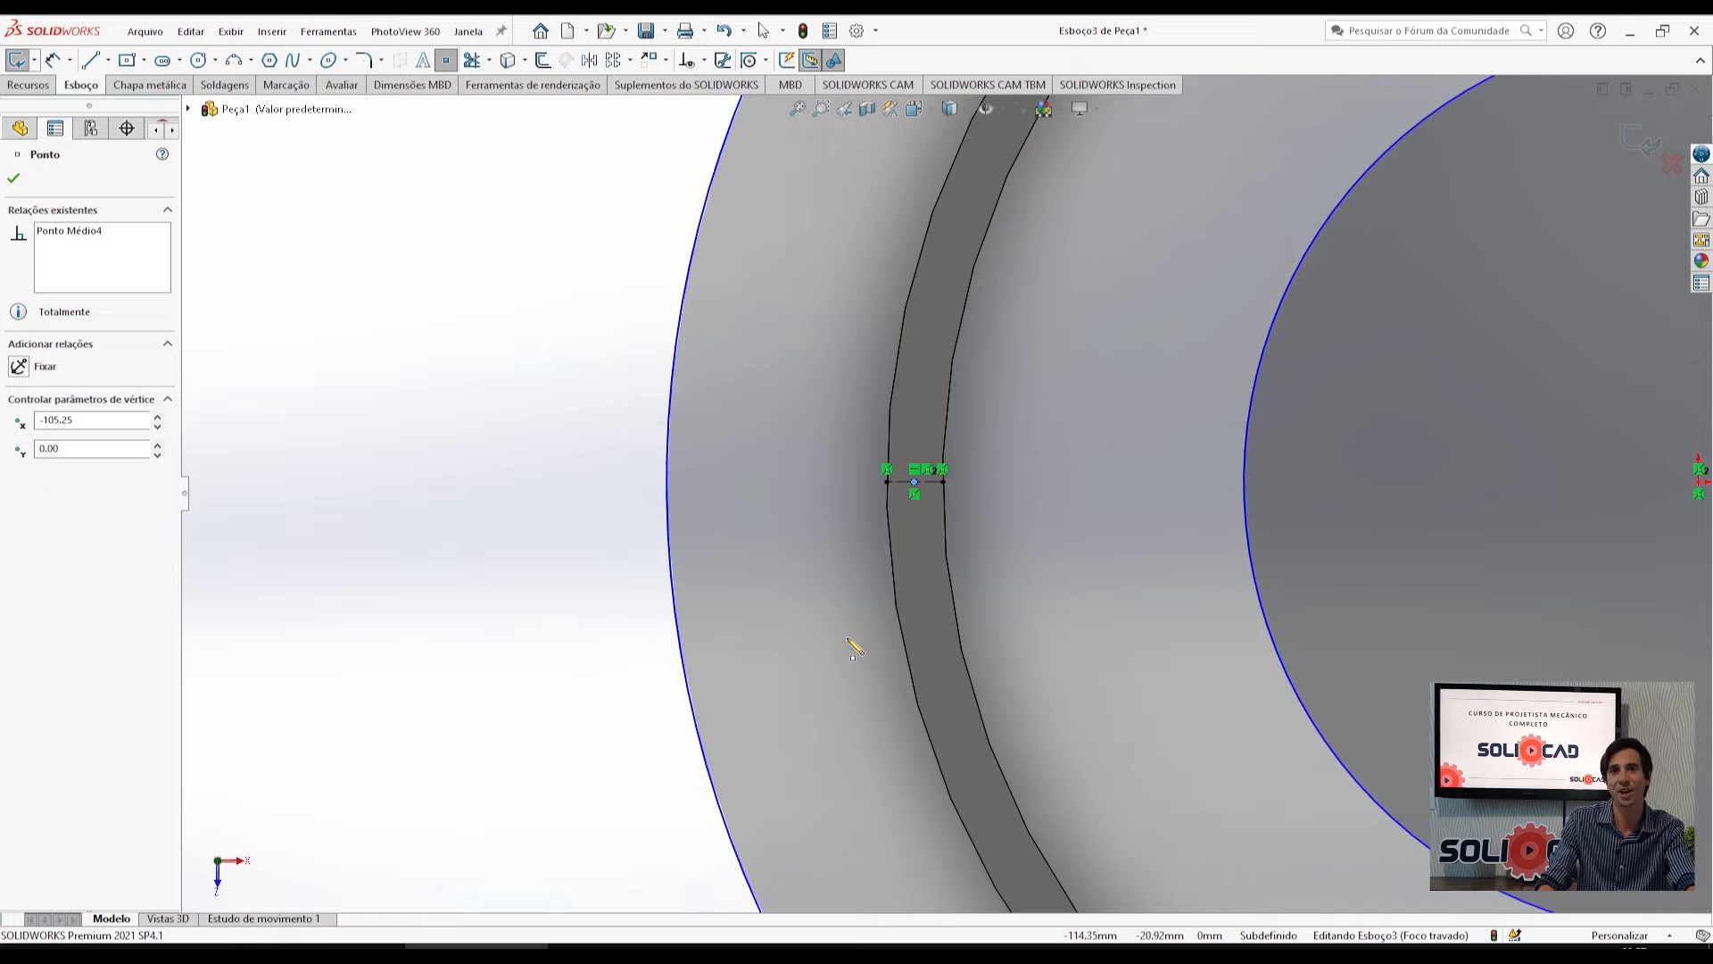
pyautogui.press('Escape')
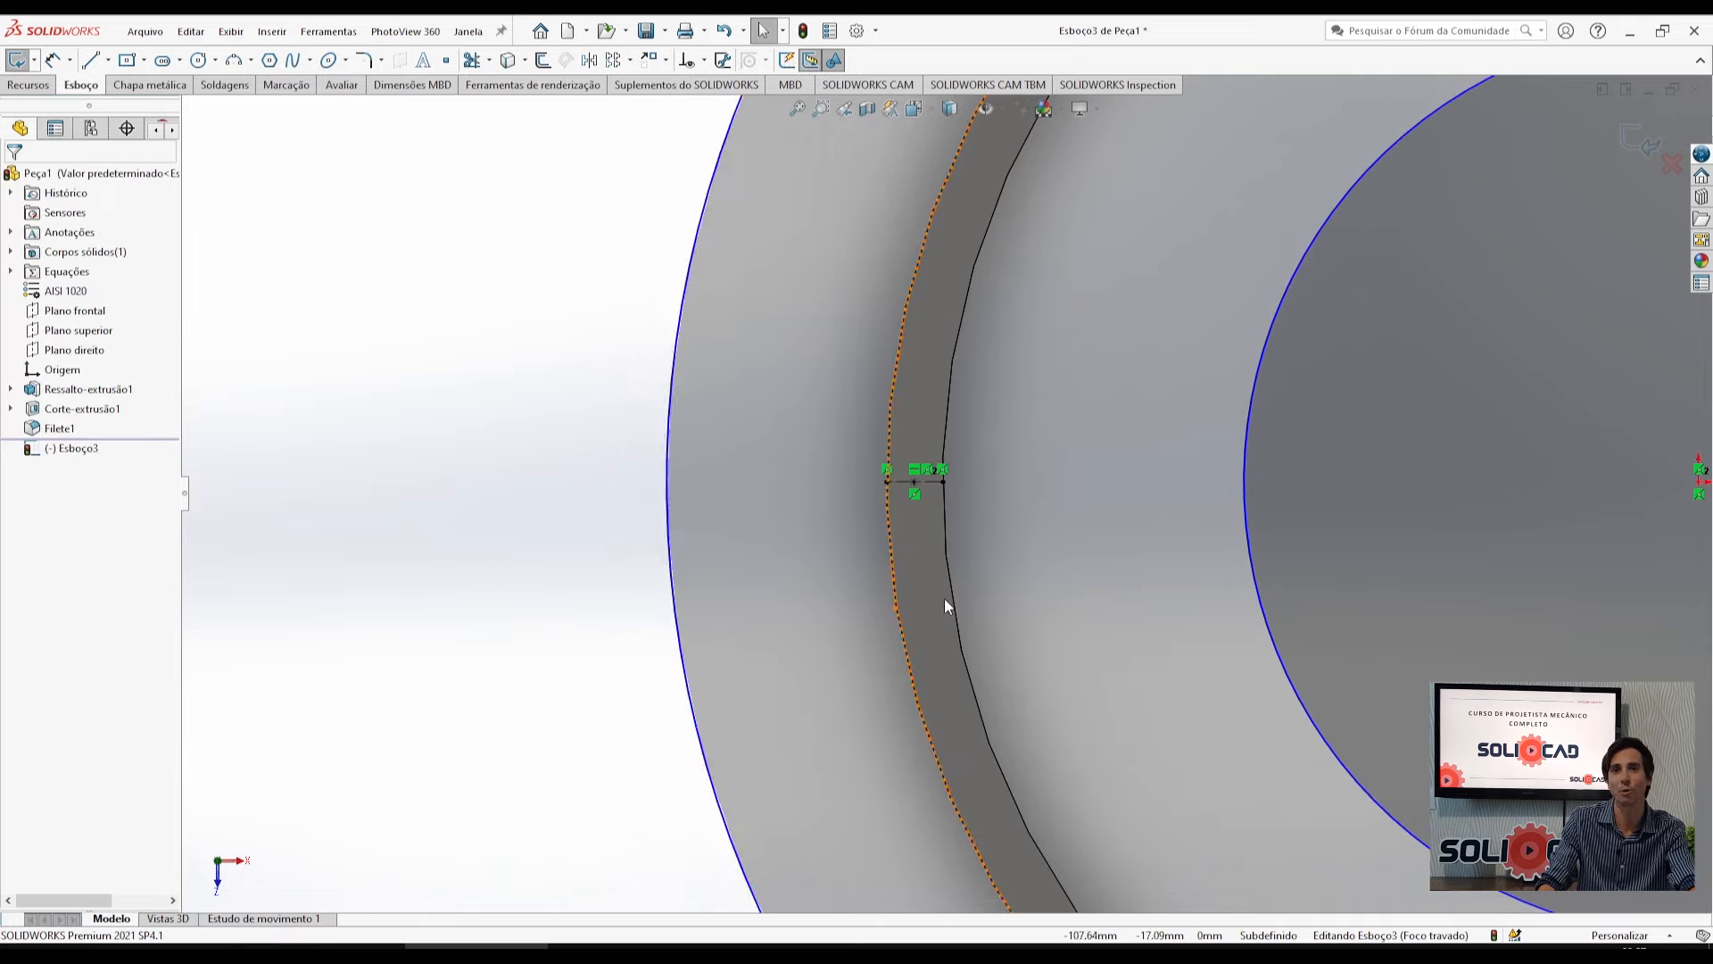
# Make the inner sketch circle coincident with the point in the middle of the ring's wall.
pyautogui.scroll(2, 955, 598)
pyautogui.keyDown('ctrl'); pyautogui.moveTo(1073, 532); pyautogui.dragTo(765, 523, button='middle'); pyautogui.keyUp('ctrl')
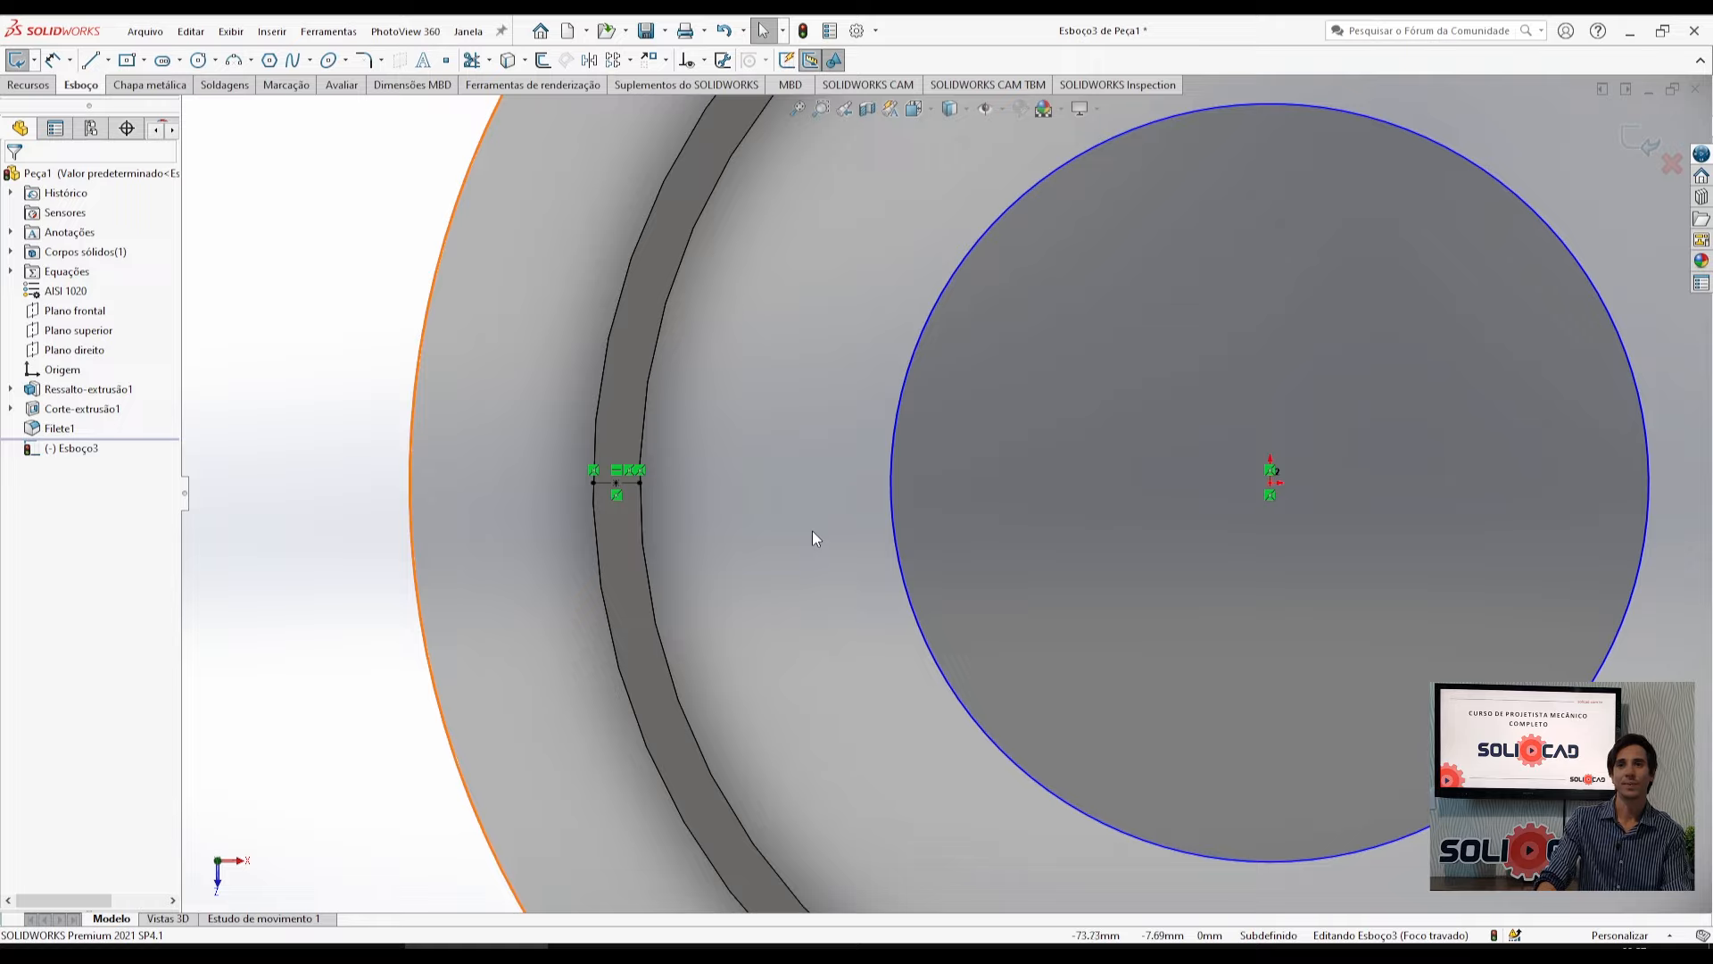
pyautogui.click(617, 484)
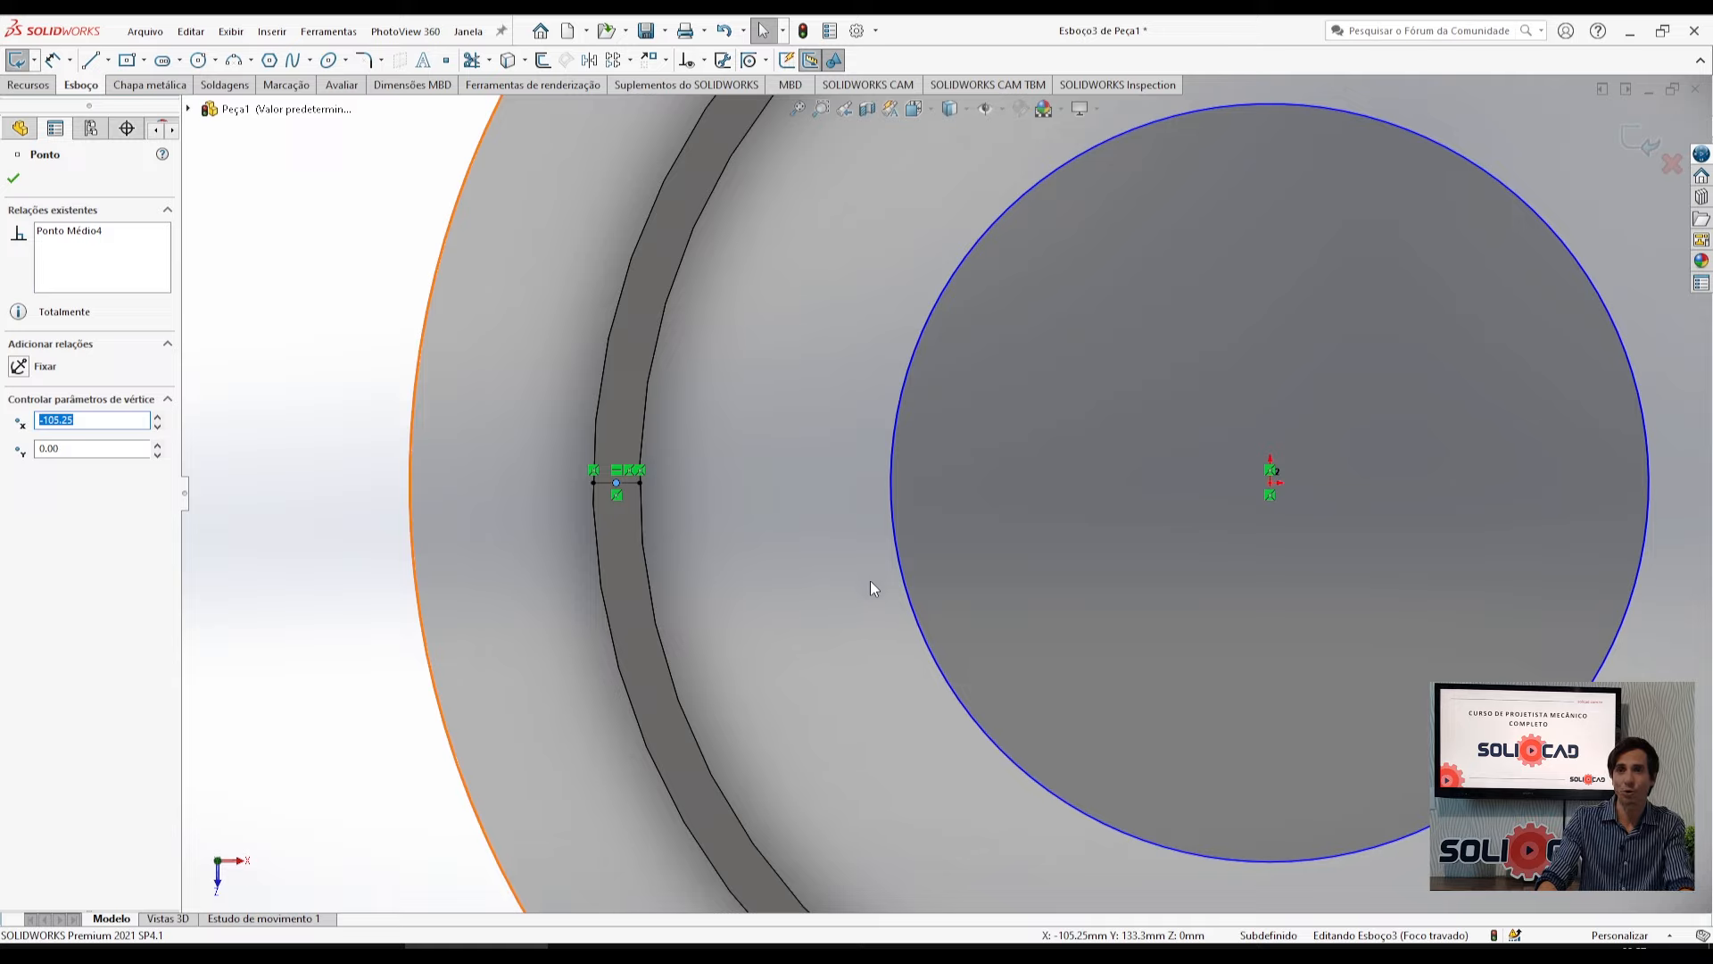
pyautogui.keyDown('ctrl'); pyautogui.click(891, 506); pyautogui.keyUp('ctrl')
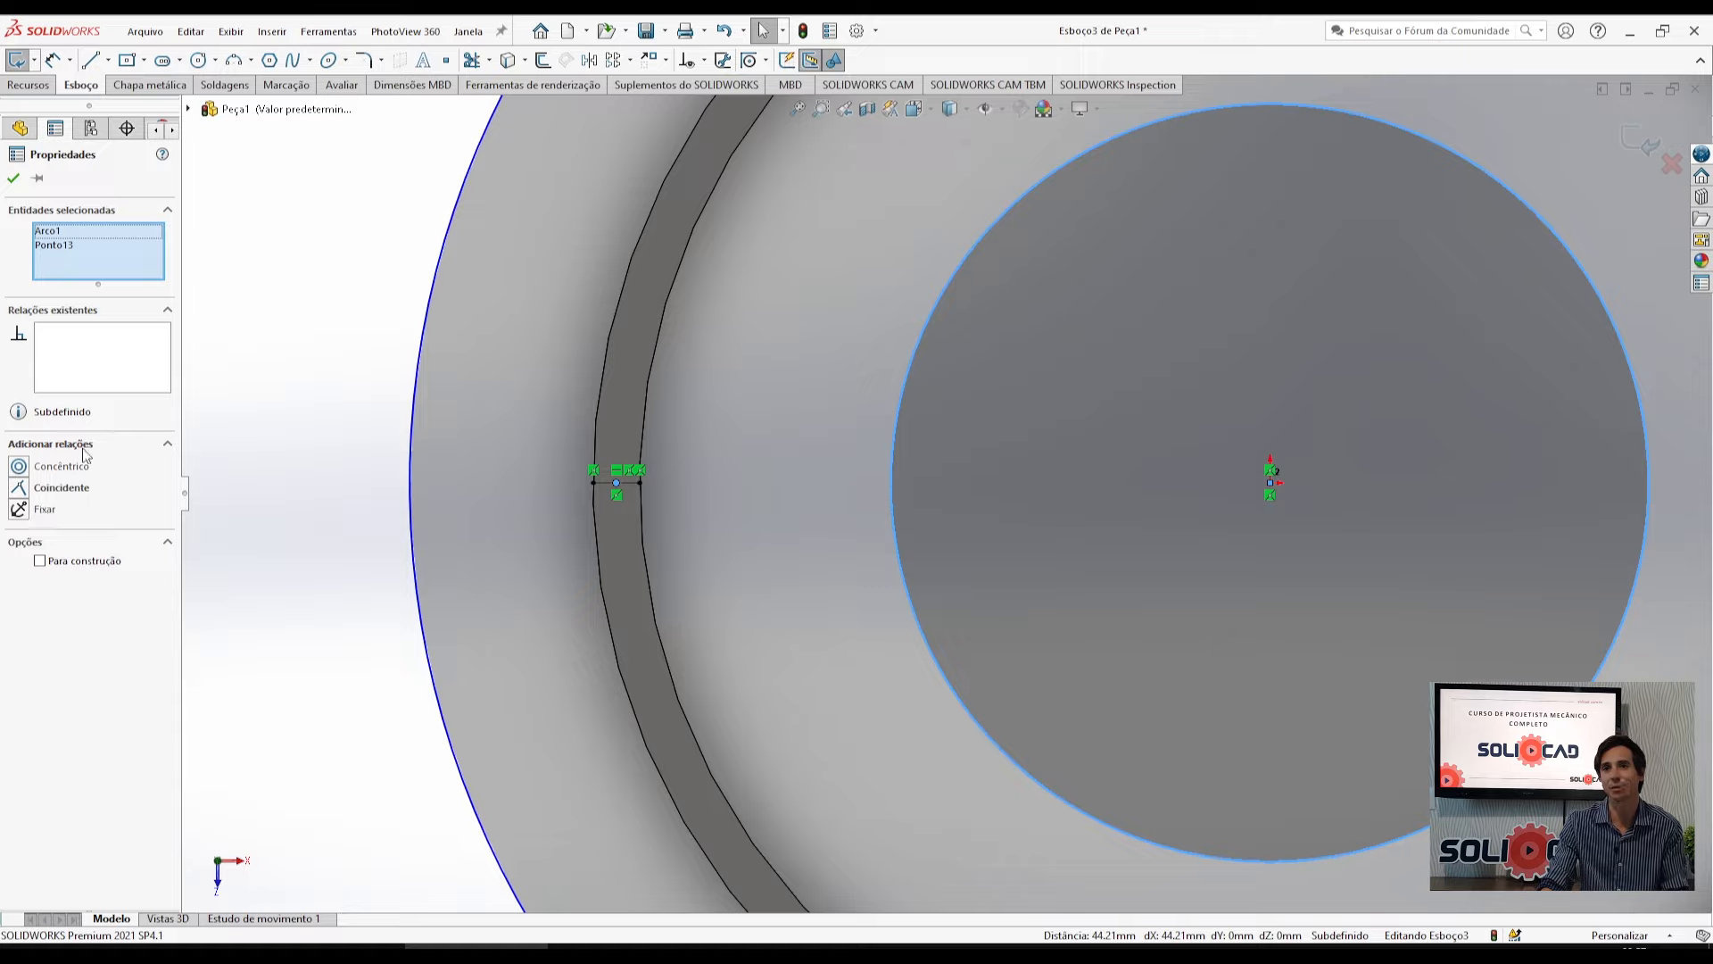
pyautogui.click(20, 489)
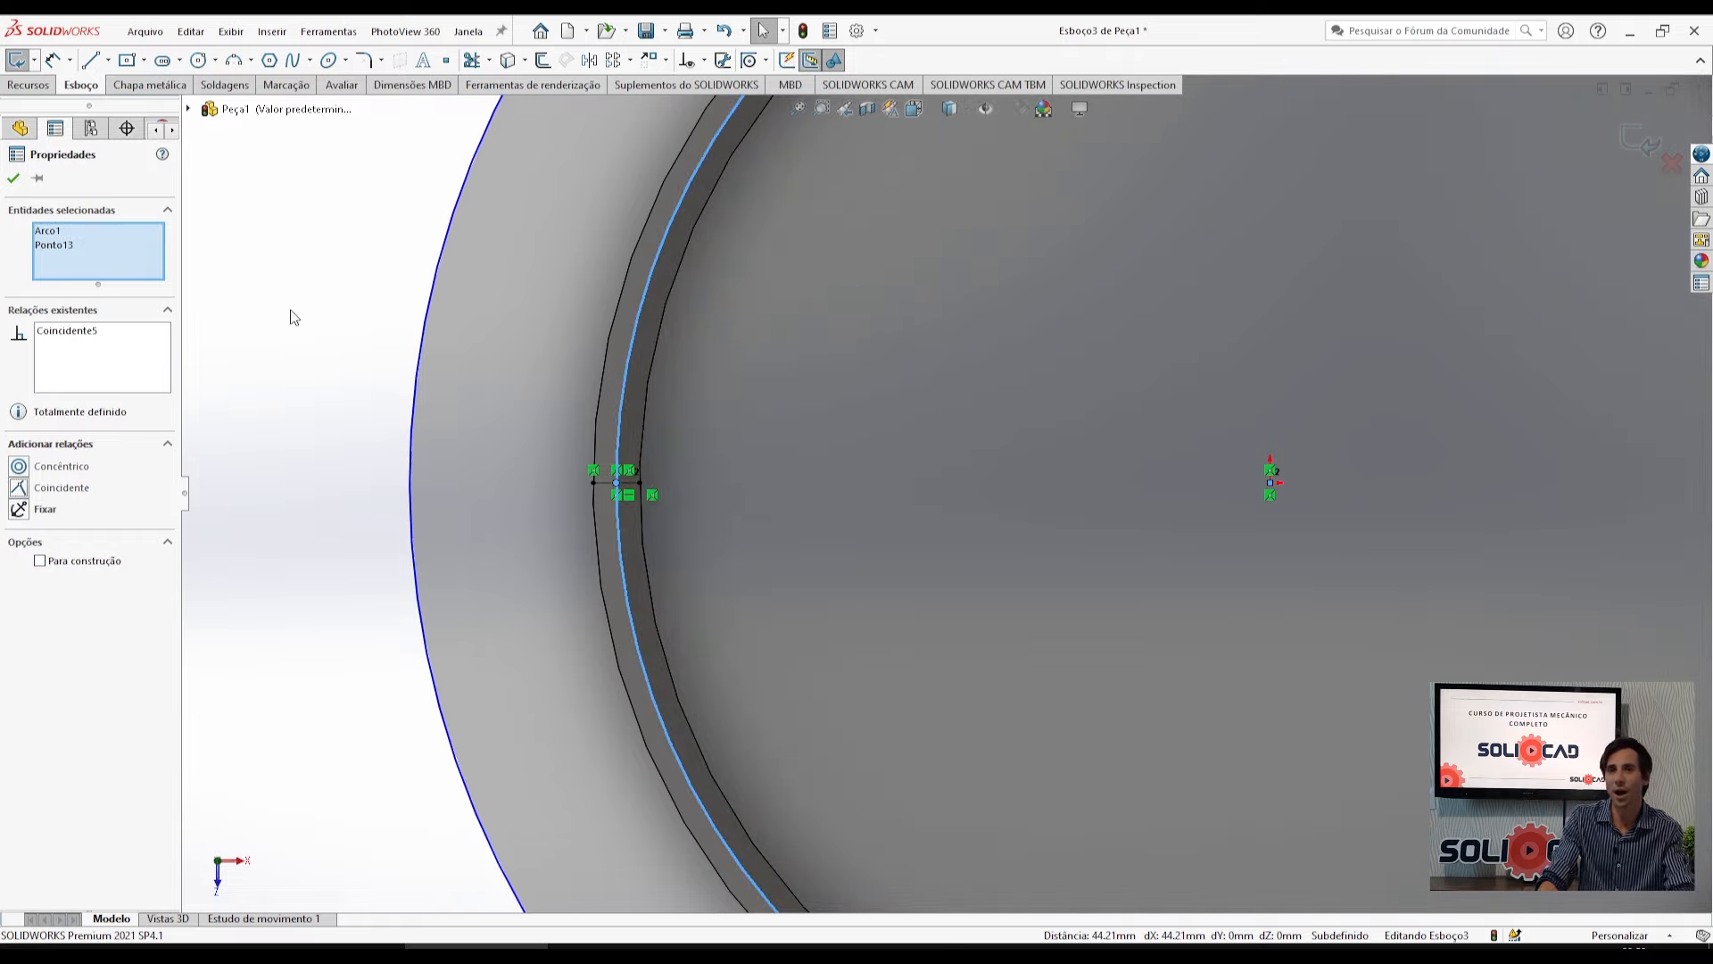
# Add a coradial relation (Corradial) between the outer sketch circle and the ring's outer top edge.
pyautogui.moveTo(447, 547); pyautogui.dragTo(455, 411, button='middle')
pyautogui.scroll(-4, 612, 518)
pyautogui.moveTo(614, 523); pyautogui.dragTo(610, 505, button='middle')
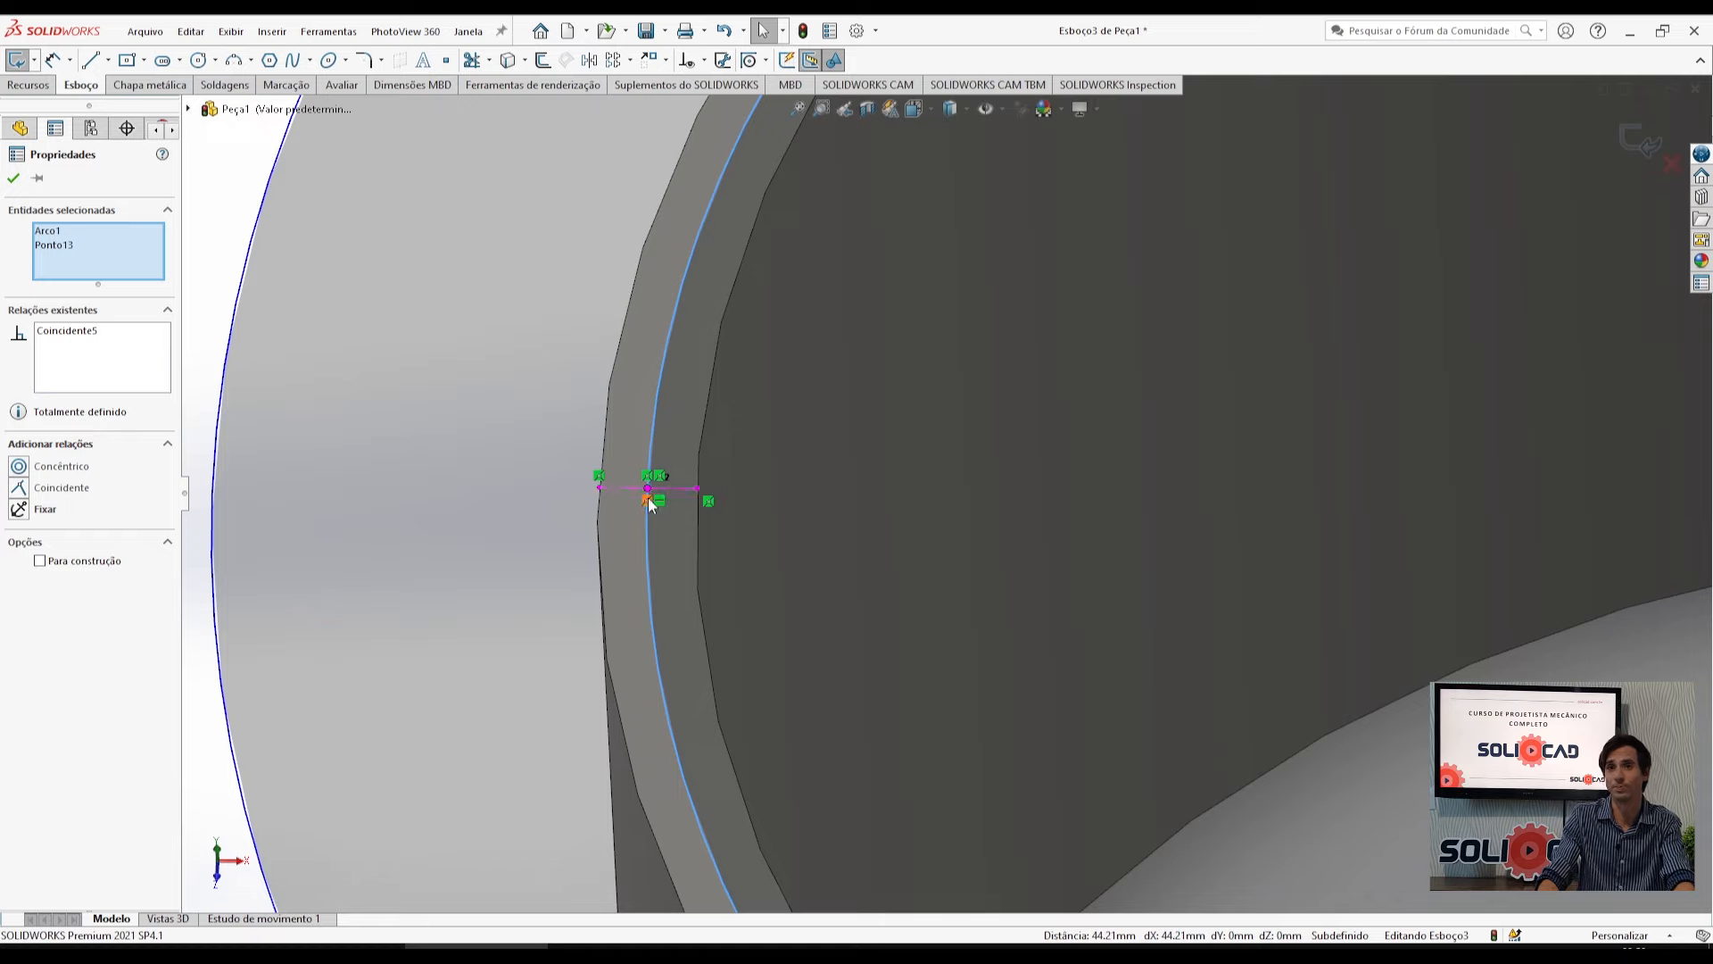
pyautogui.scroll(3, 649, 513)
pyautogui.moveTo(484, 492); pyautogui.dragTo(473, 640, button='middle')
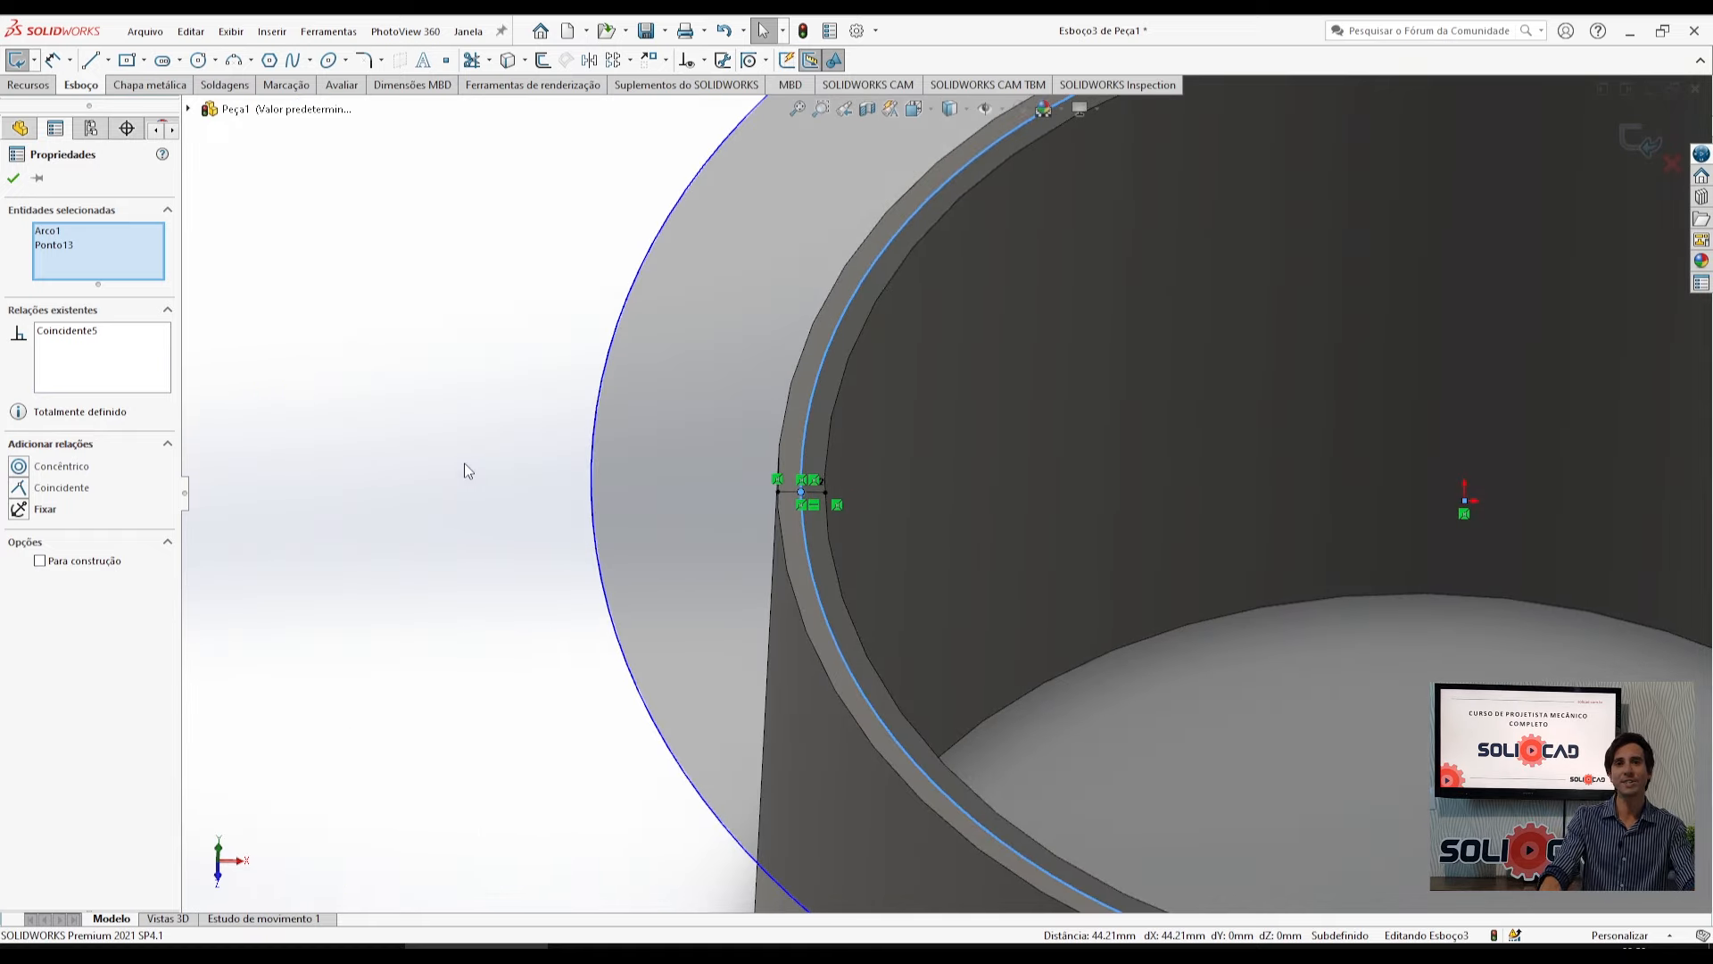
pyautogui.click(456, 394)
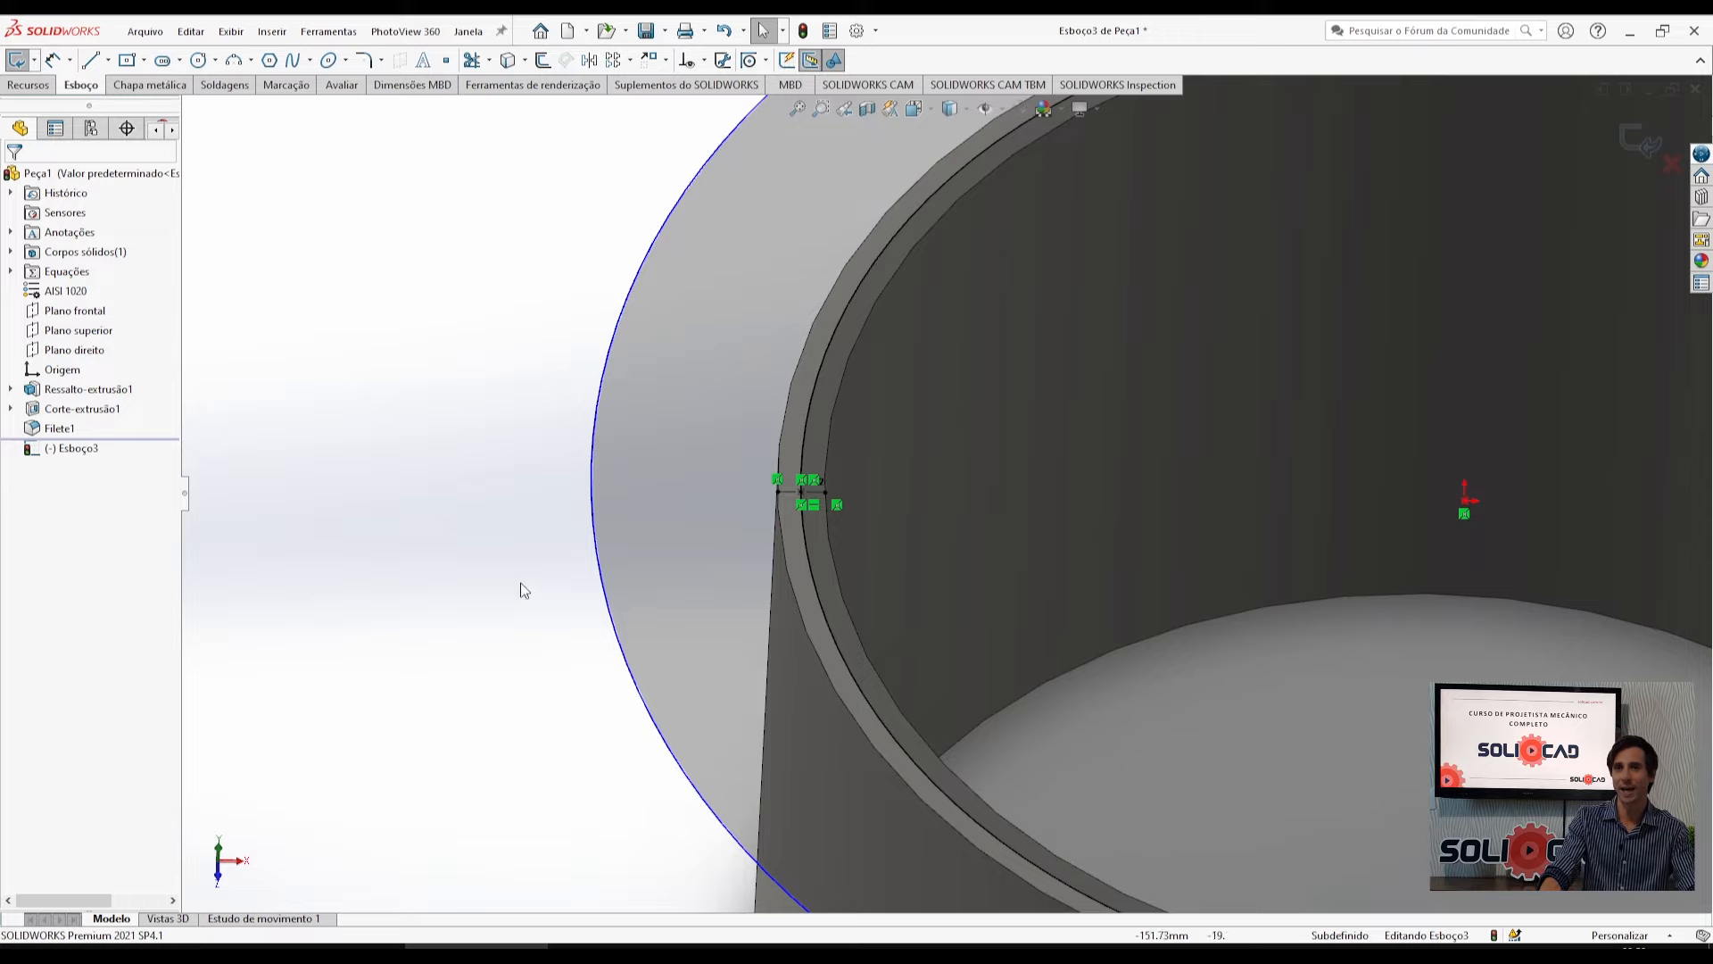
pyautogui.click(592, 507)
pyautogui.click(593, 478)
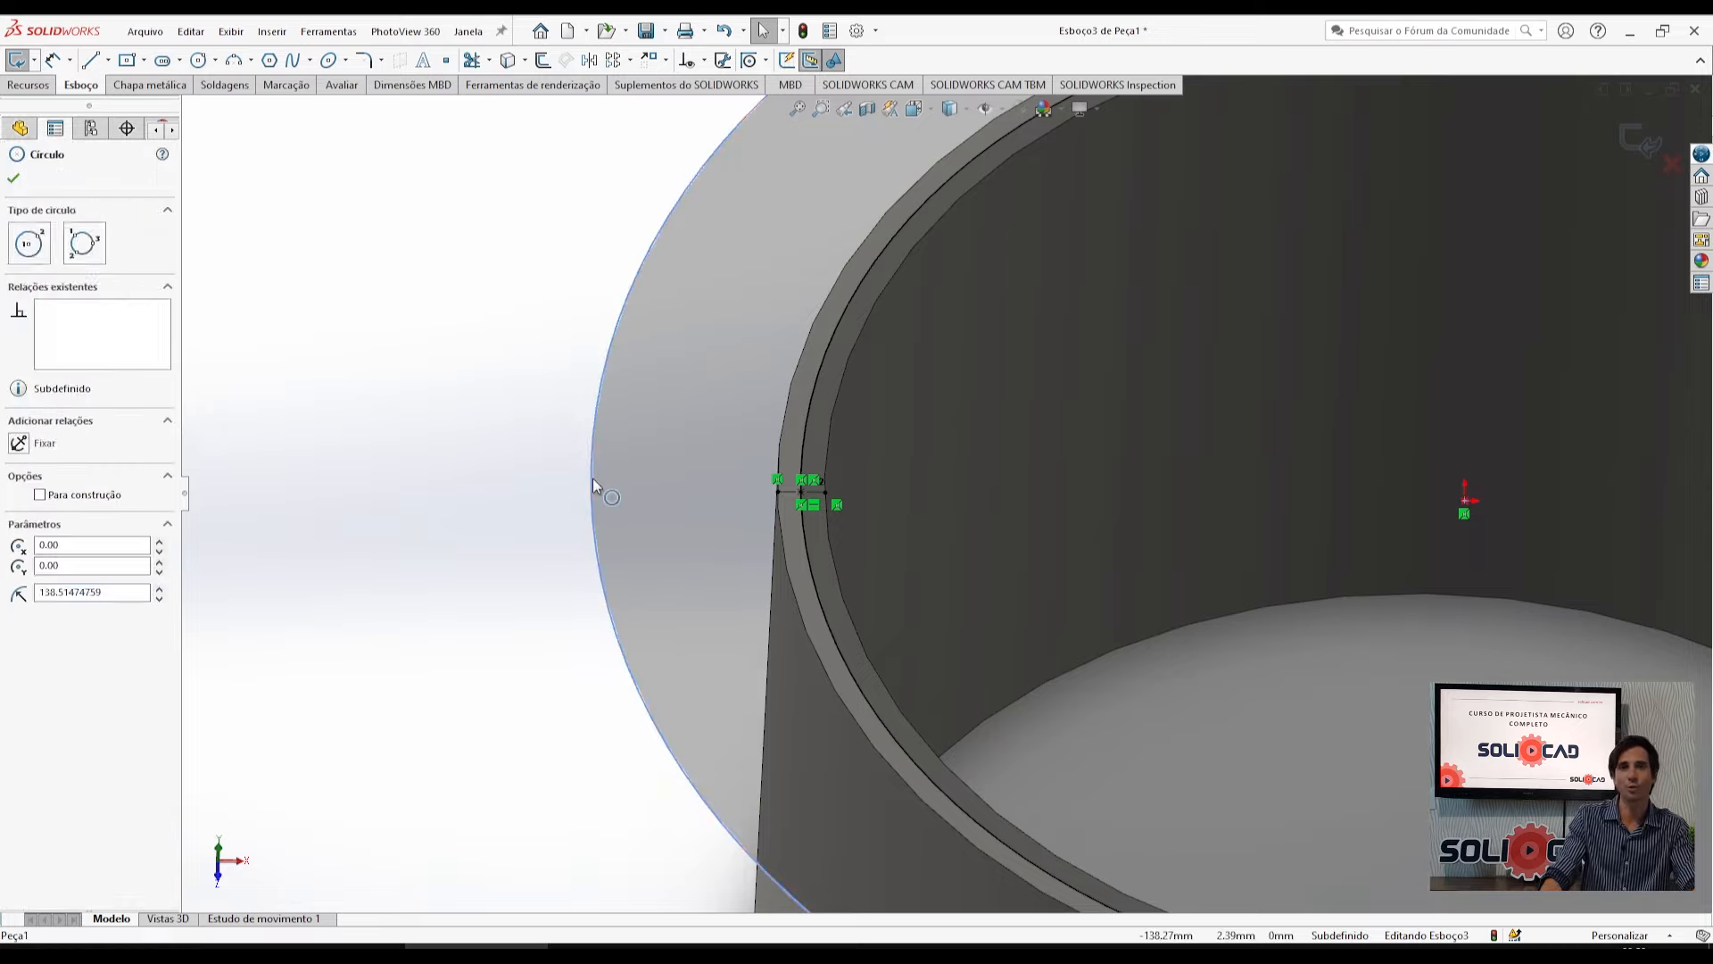
pyautogui.keyDown('ctrl'); pyautogui.click(790, 582); pyautogui.keyUp('ctrl')
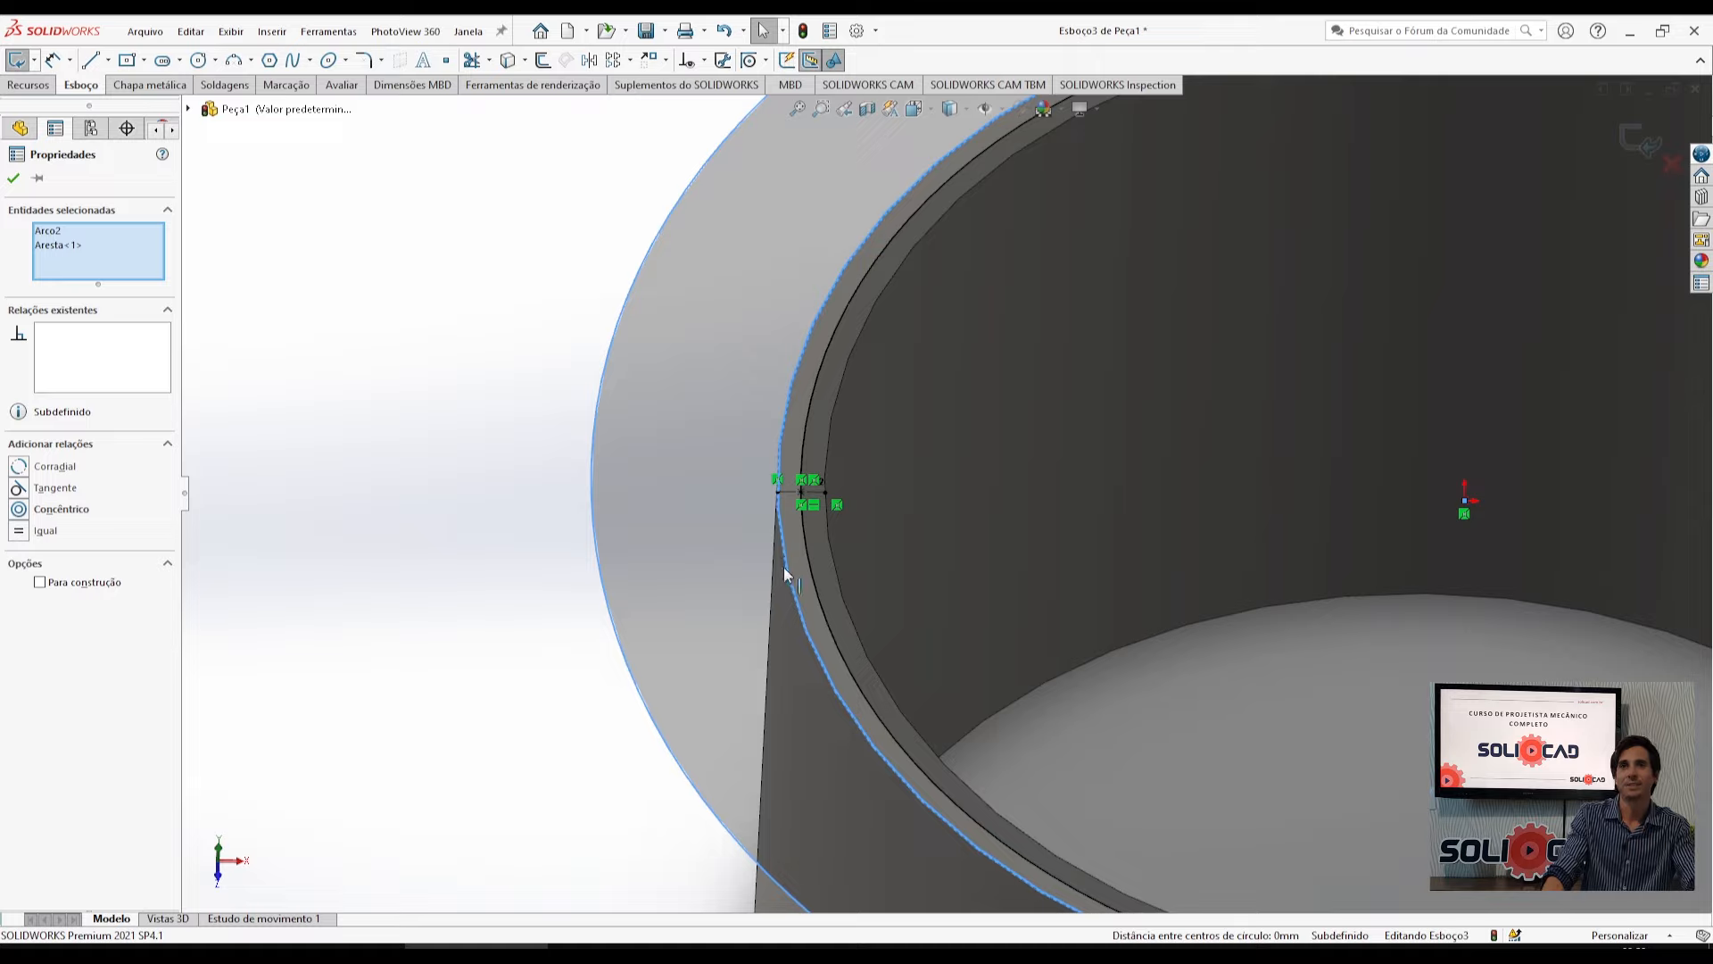
pyautogui.click(19, 466)
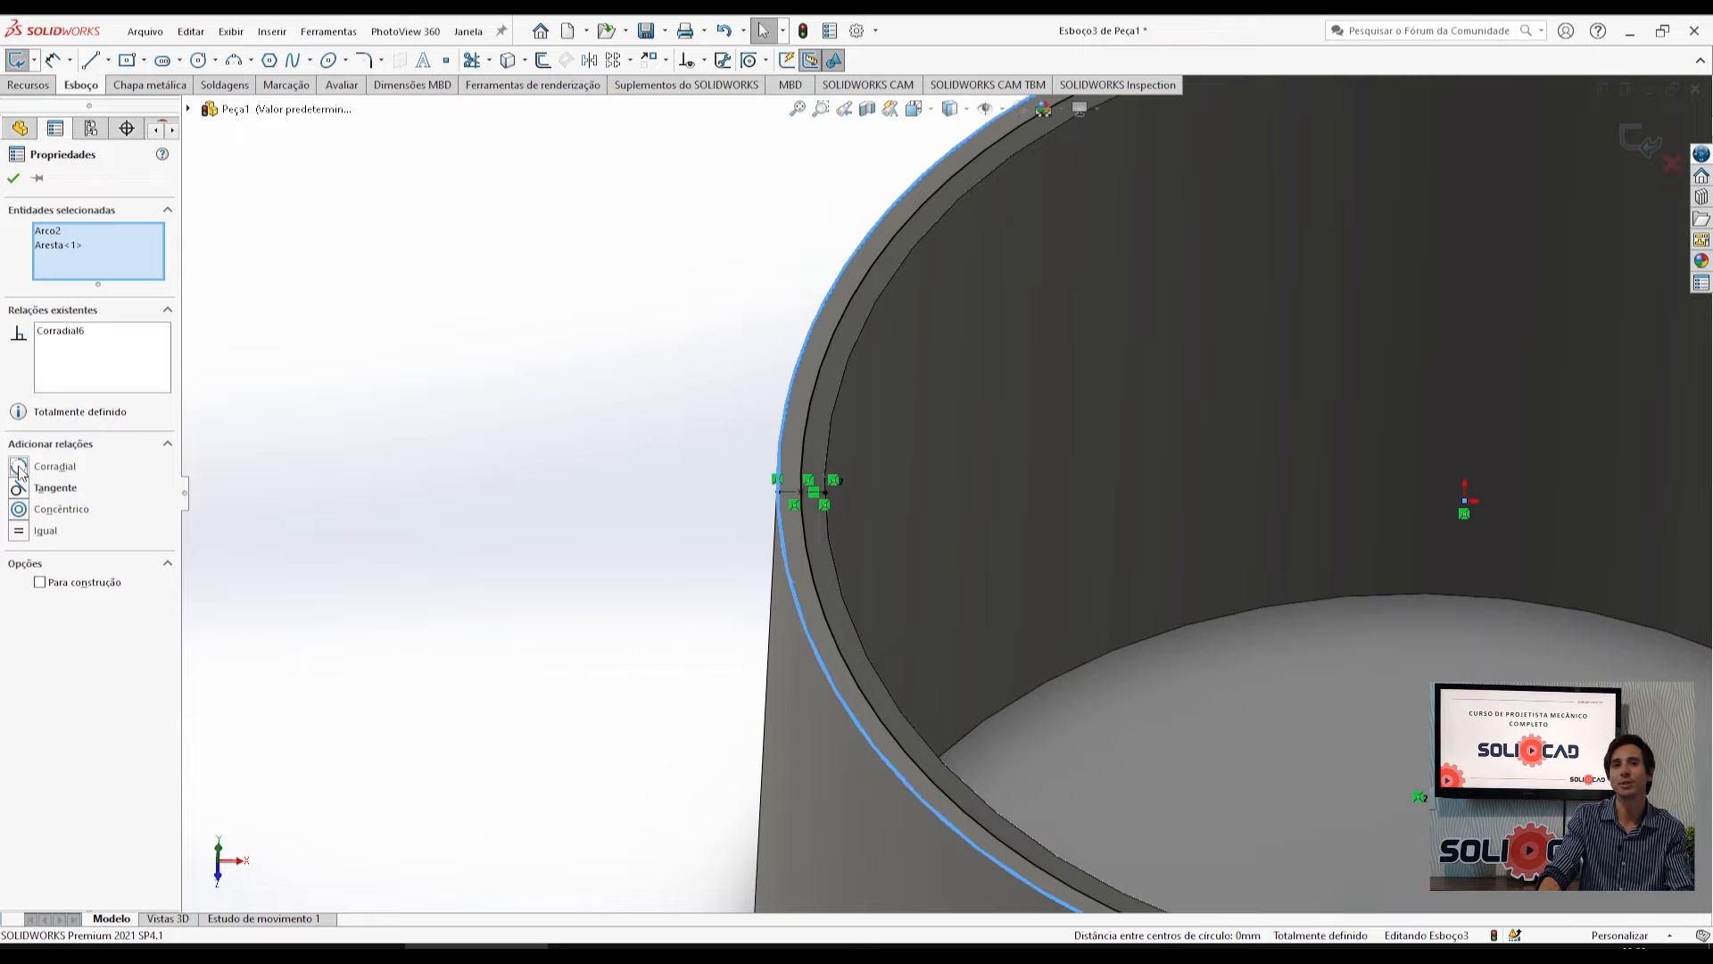
pyautogui.click(639, 493)
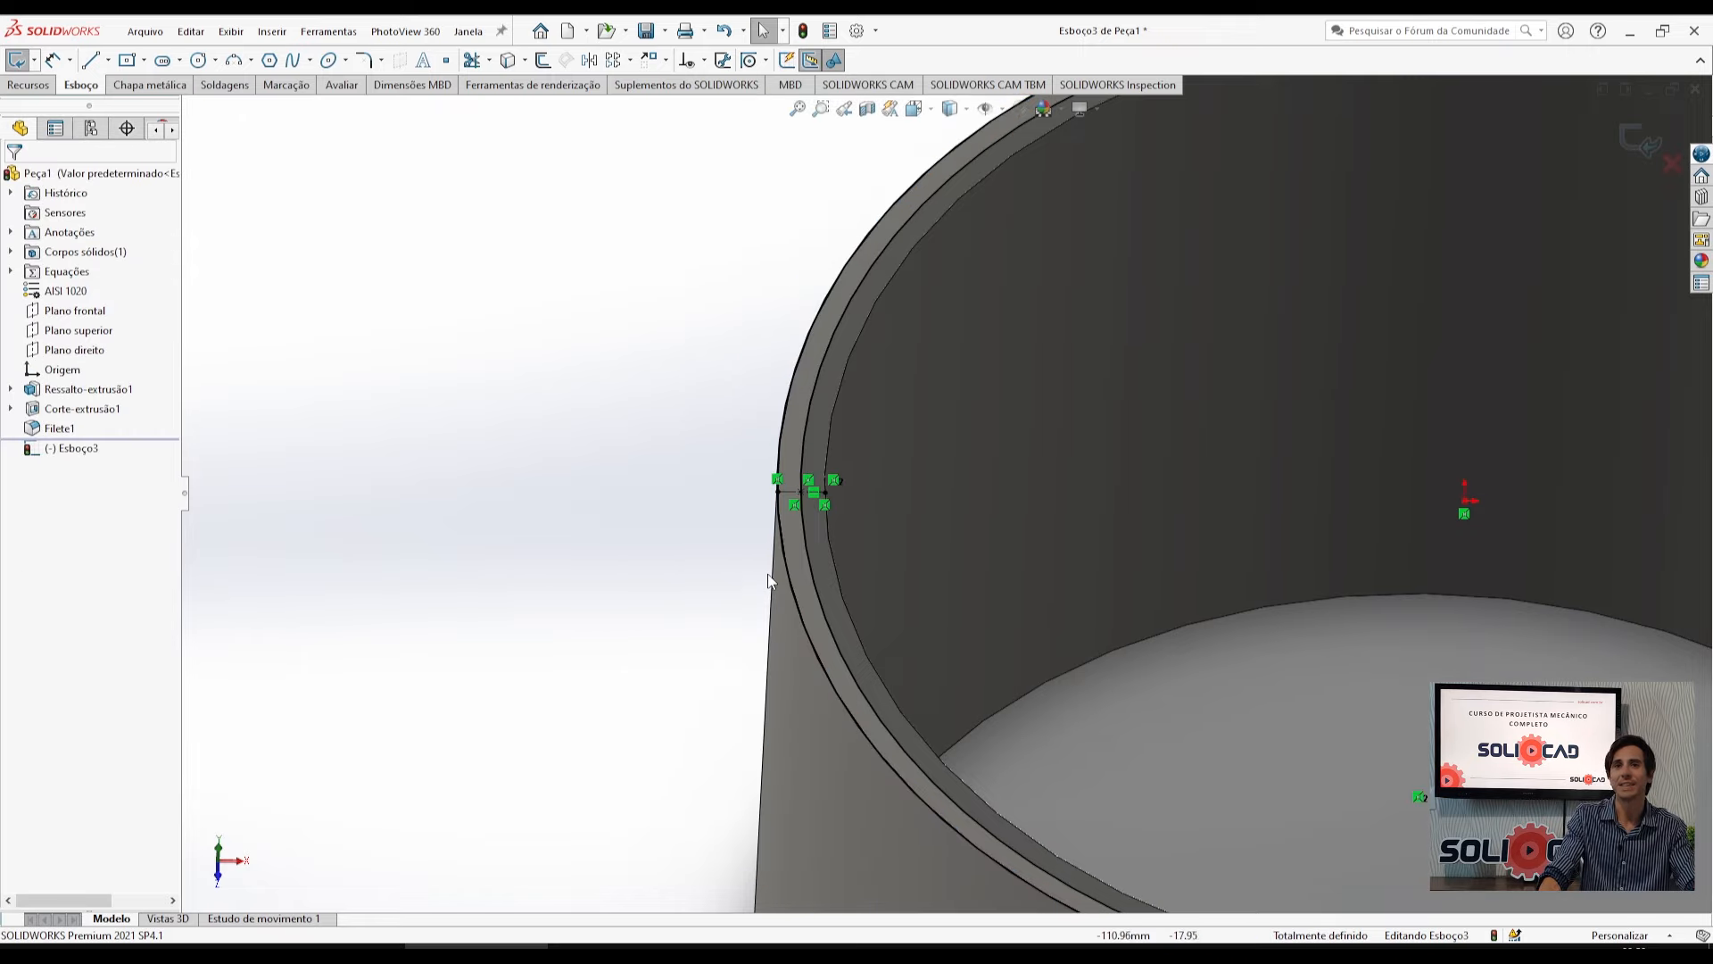
# Examine the outer sketch circle's coradial relation and how both circles sit on the ring's top face.
pyautogui.scroll(-2, 791, 521)
pyautogui.moveTo(792, 522); pyautogui.dragTo(792, 430, button='middle')
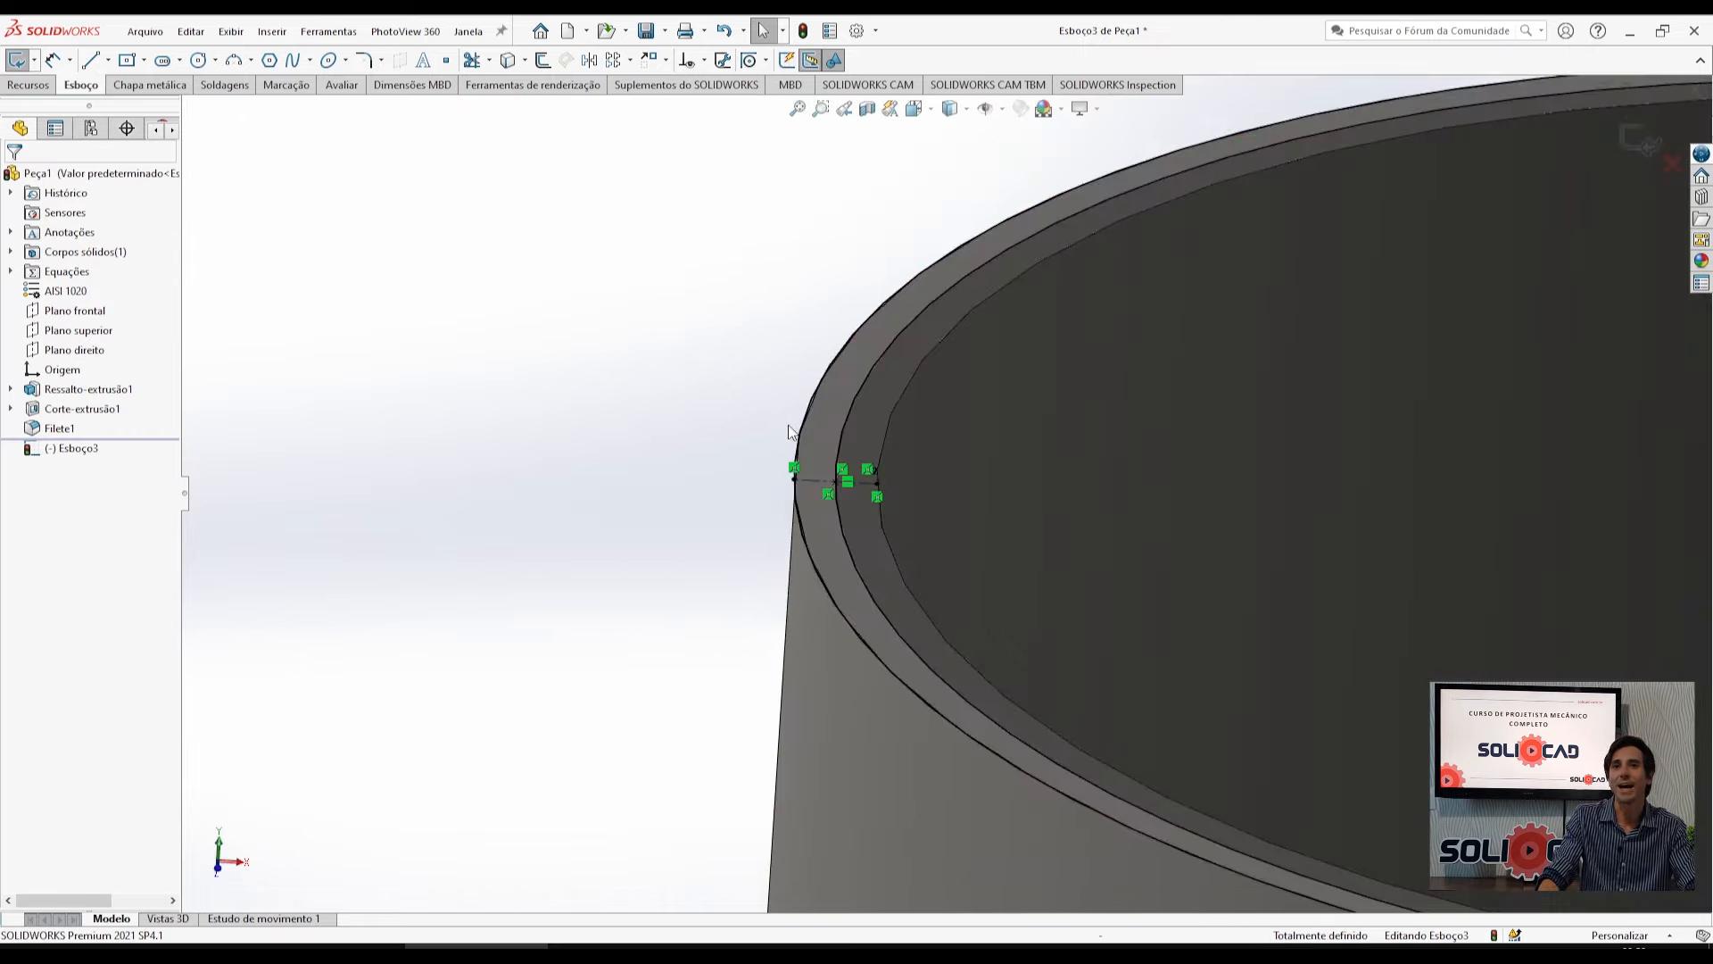
pyautogui.click(800, 518)
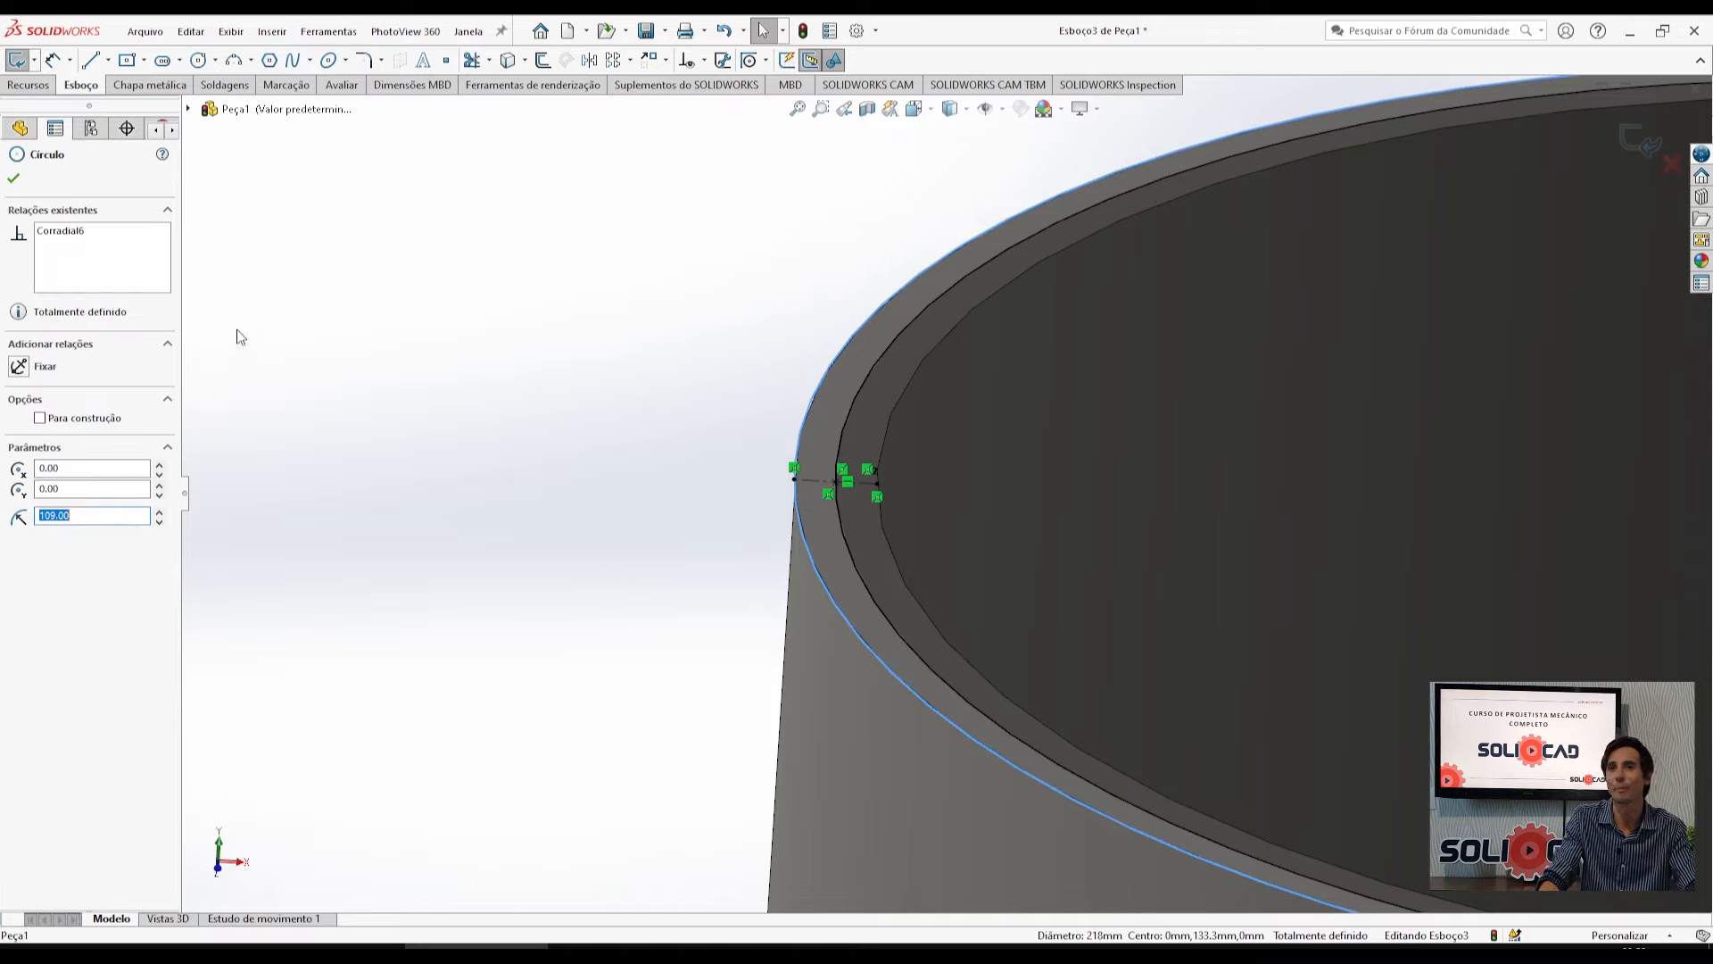
pyautogui.click(62, 234)
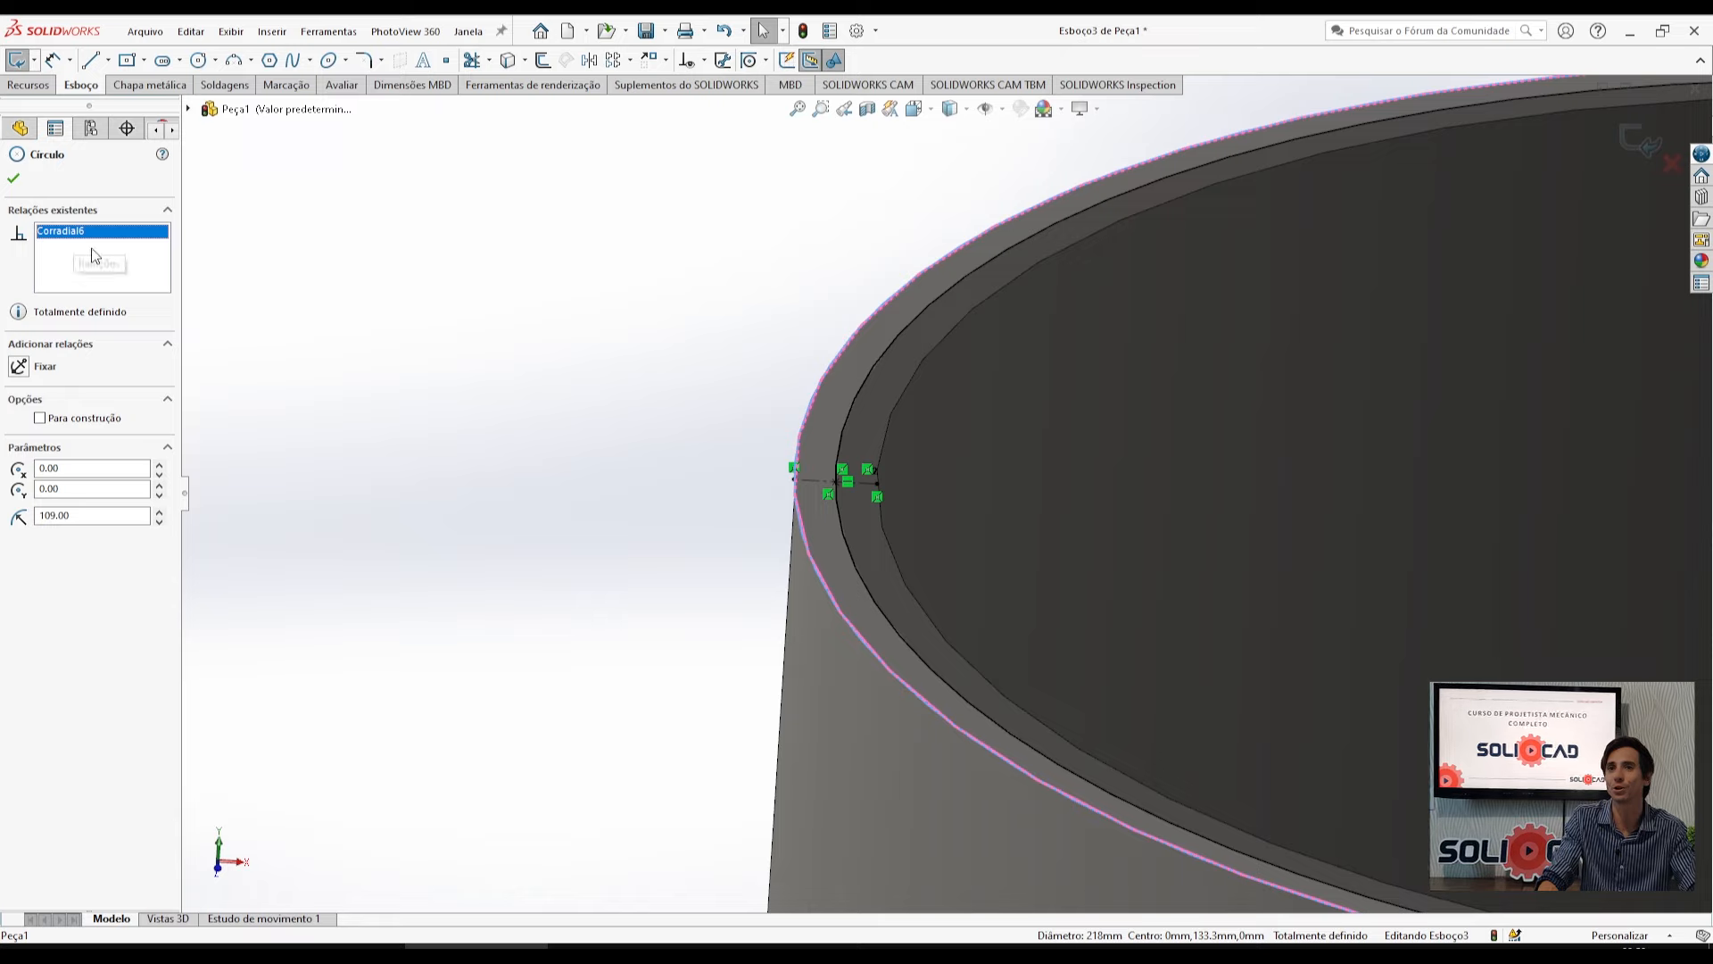
pyautogui.scroll(5, 688, 604)
pyautogui.scroll(2, 990, 632)
pyautogui.scroll(-3, 1299, 644)
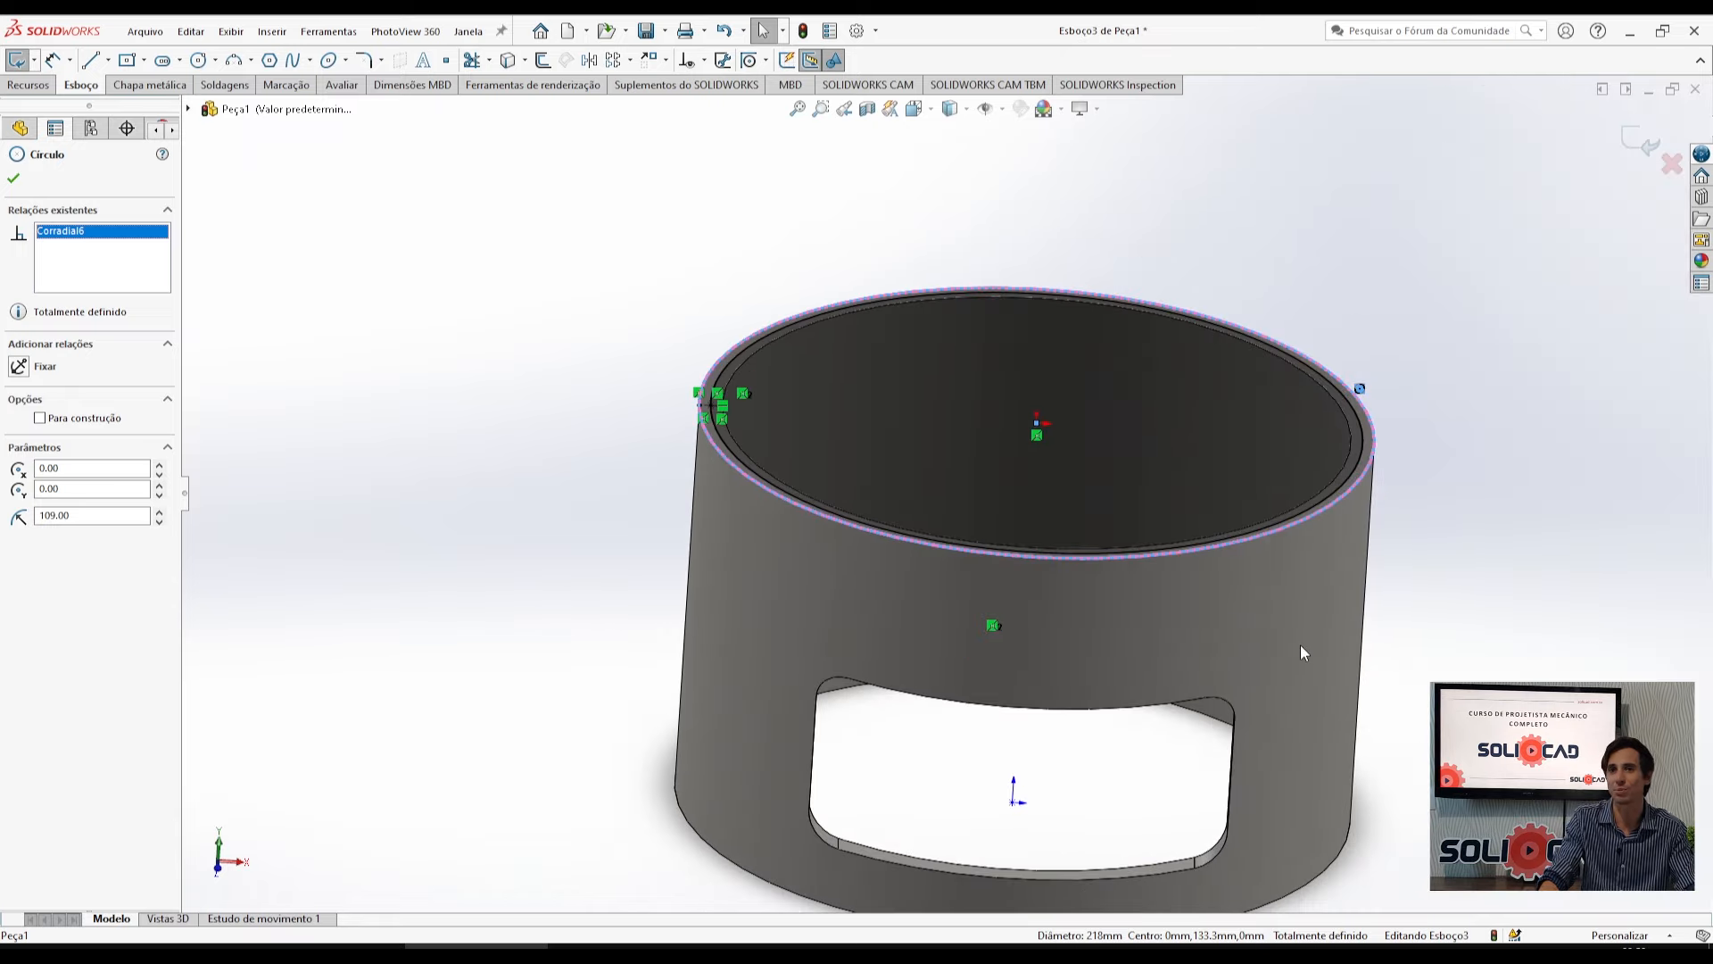
pyautogui.moveTo(1299, 644); pyautogui.dragTo(1276, 663, button='middle')
pyautogui.scroll(-3, 705, 420)
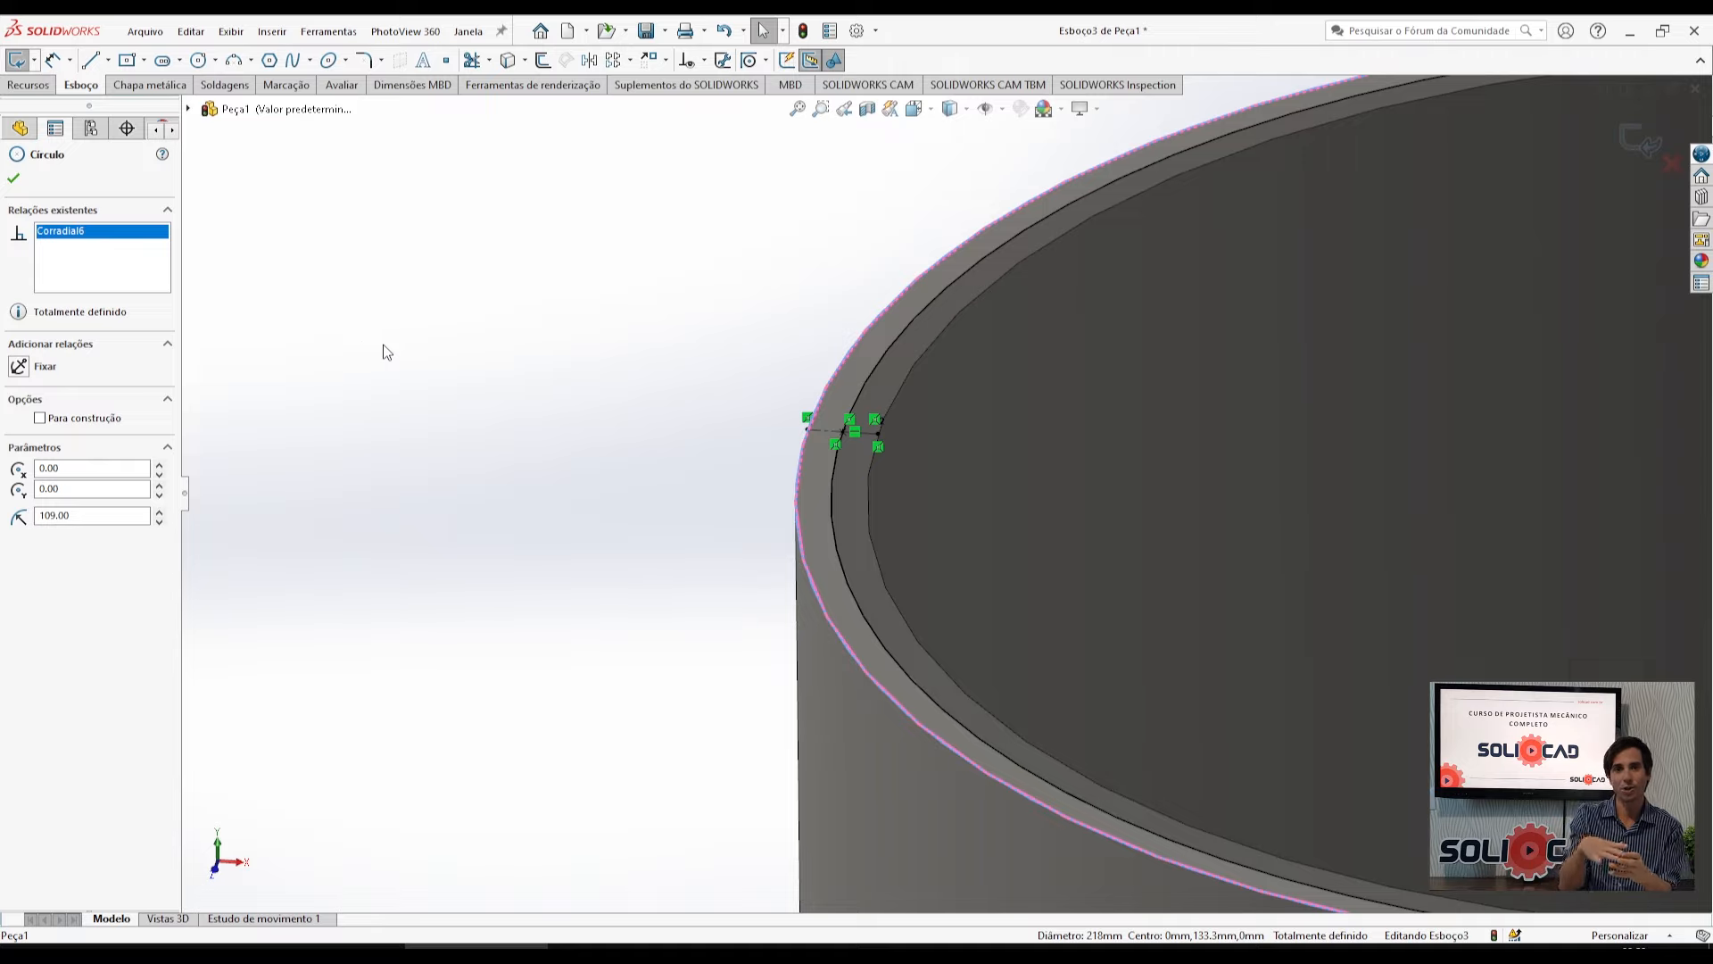
pyautogui.press('f')
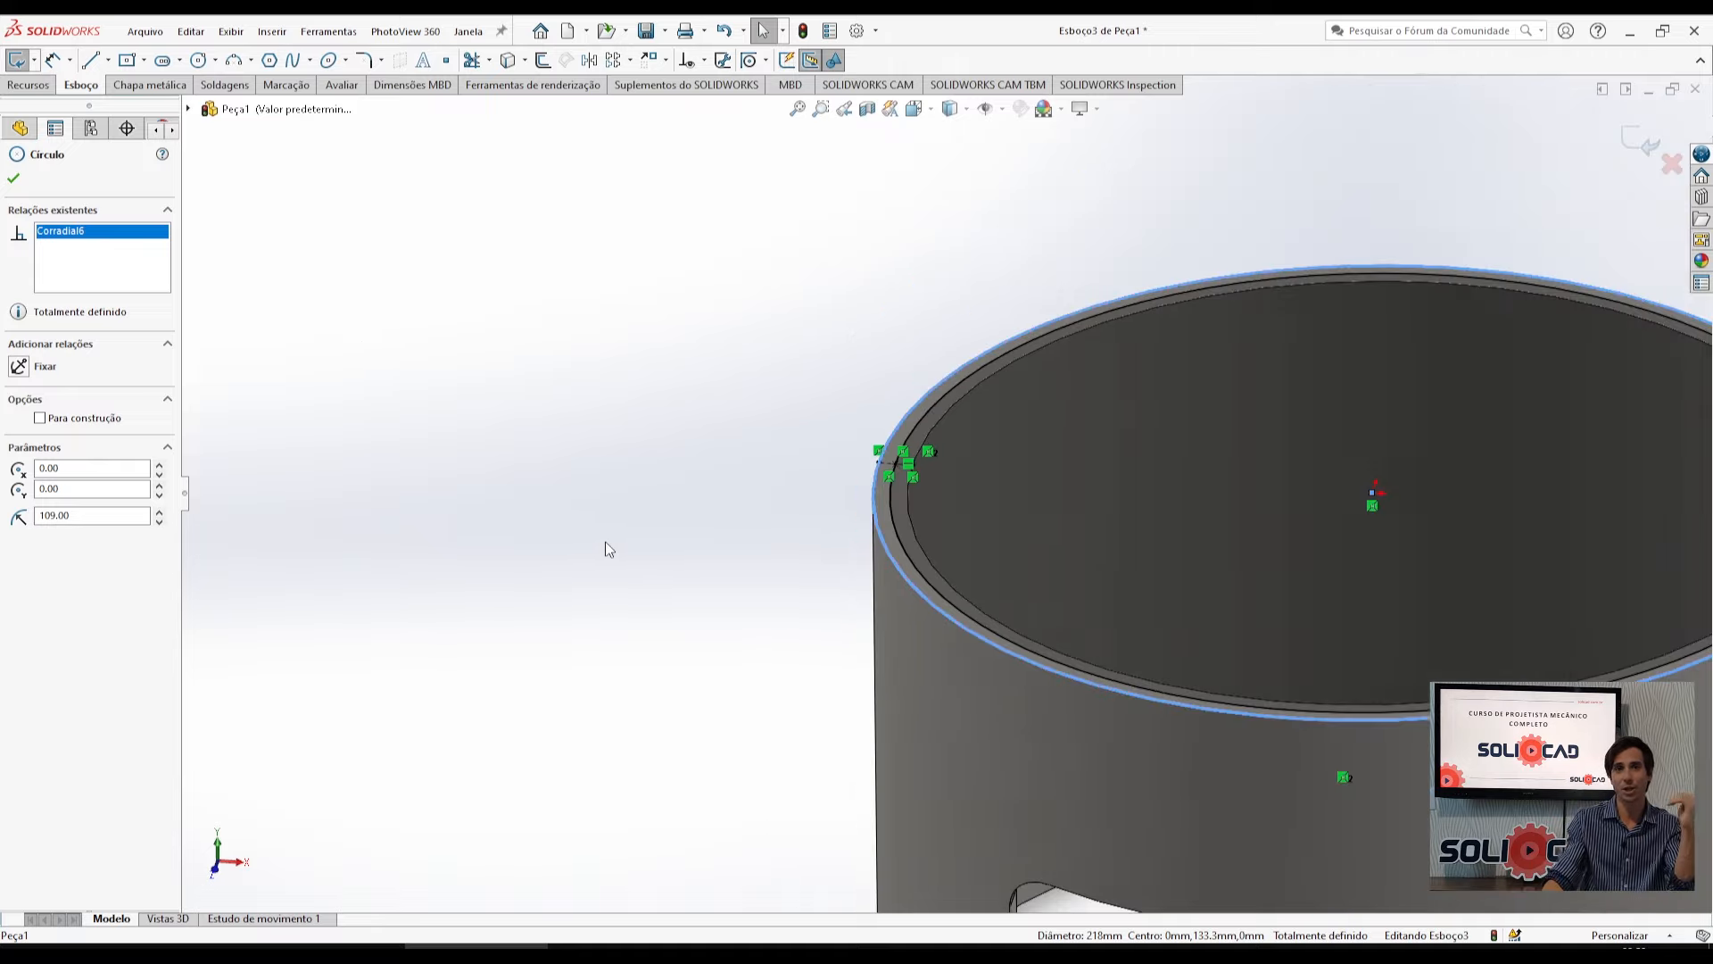
# Cut-extrude the ring sketch on the cylinder's top face to a blind depth of 5 mm.
pyautogui.hotkey('ctrl', '7')
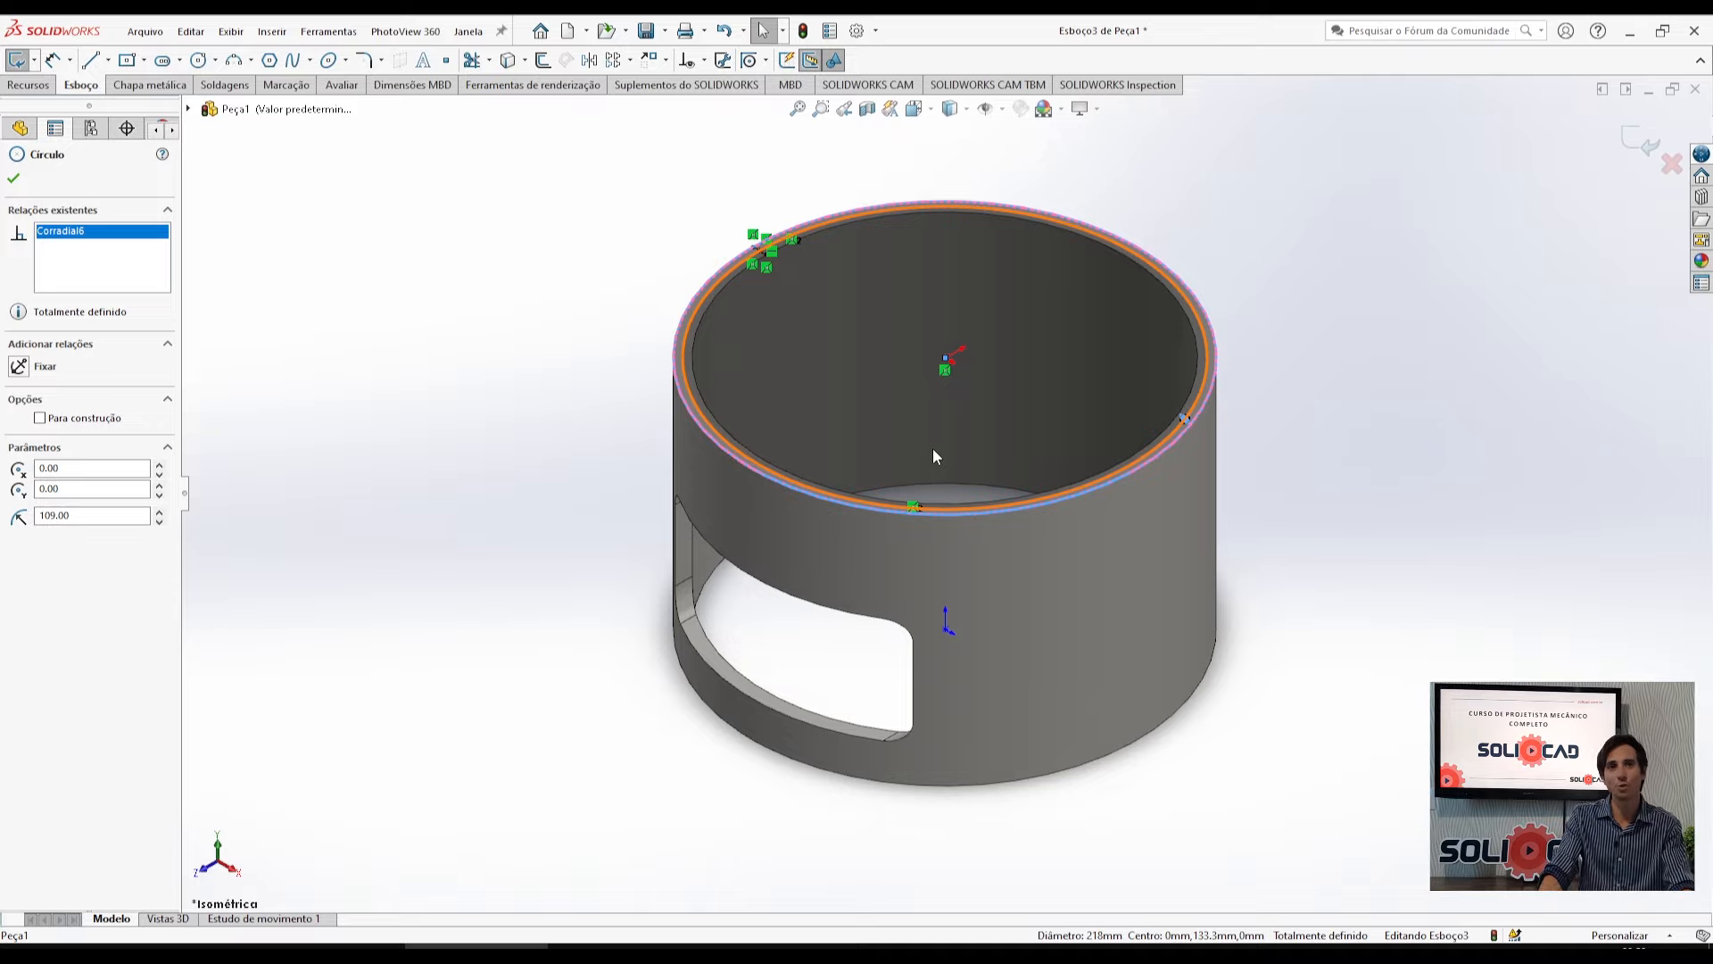
pyautogui.click(14, 93)
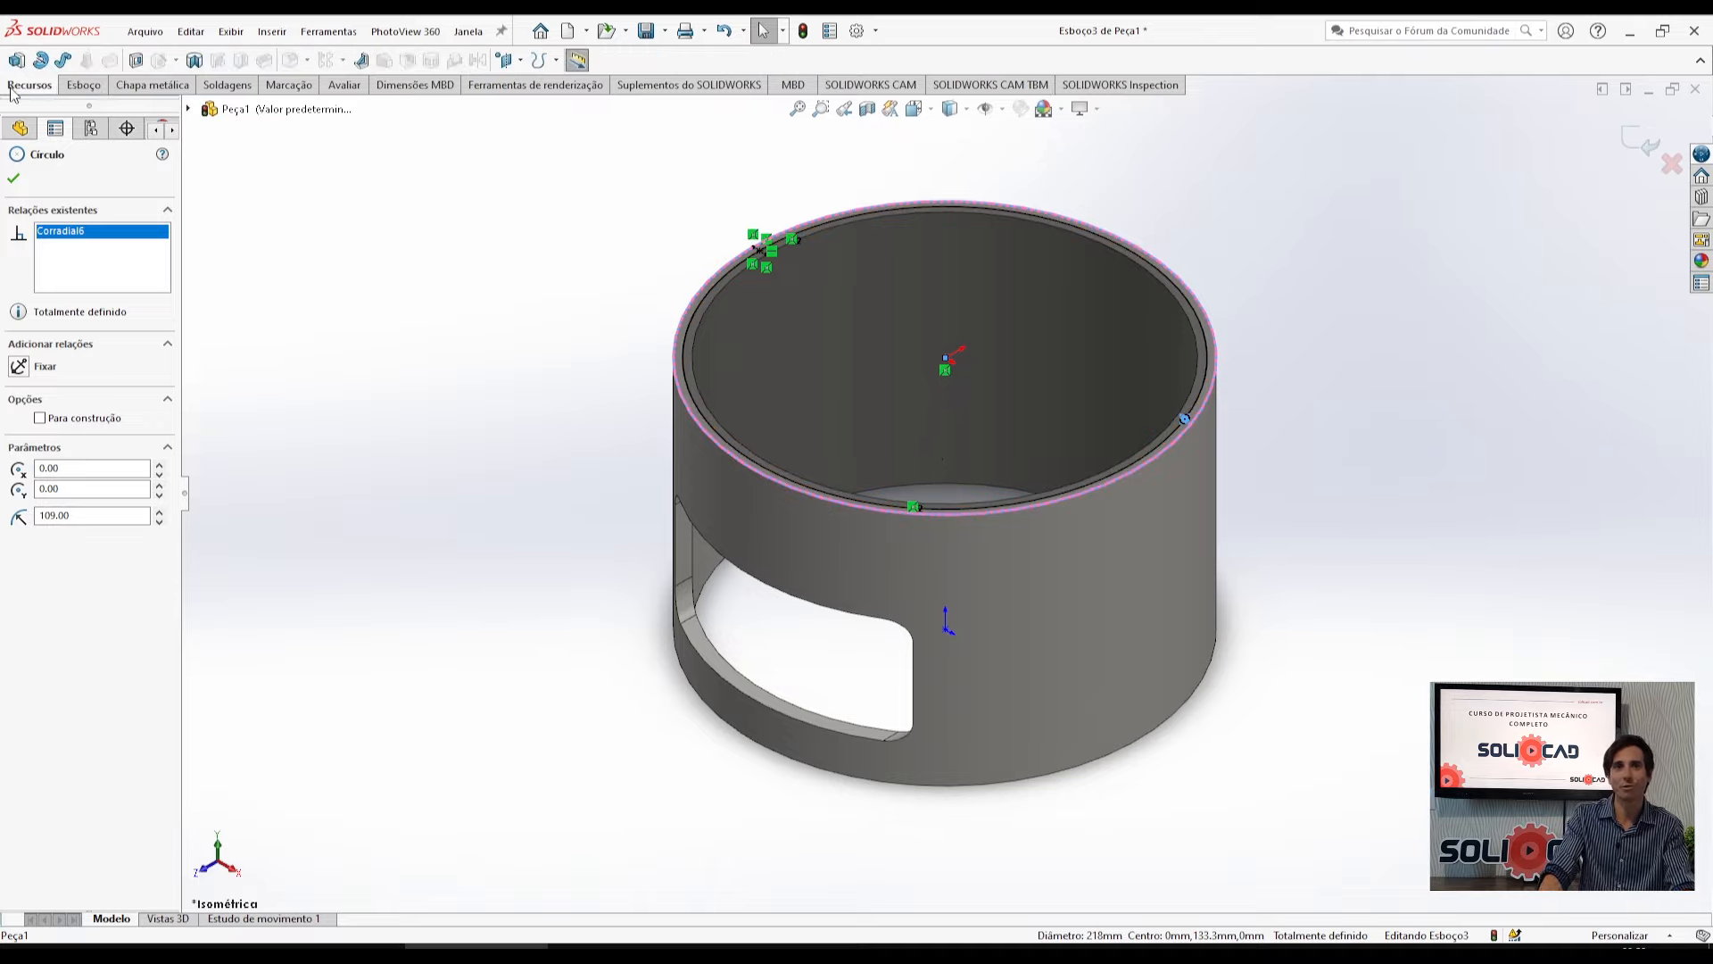
pyautogui.click(135, 61)
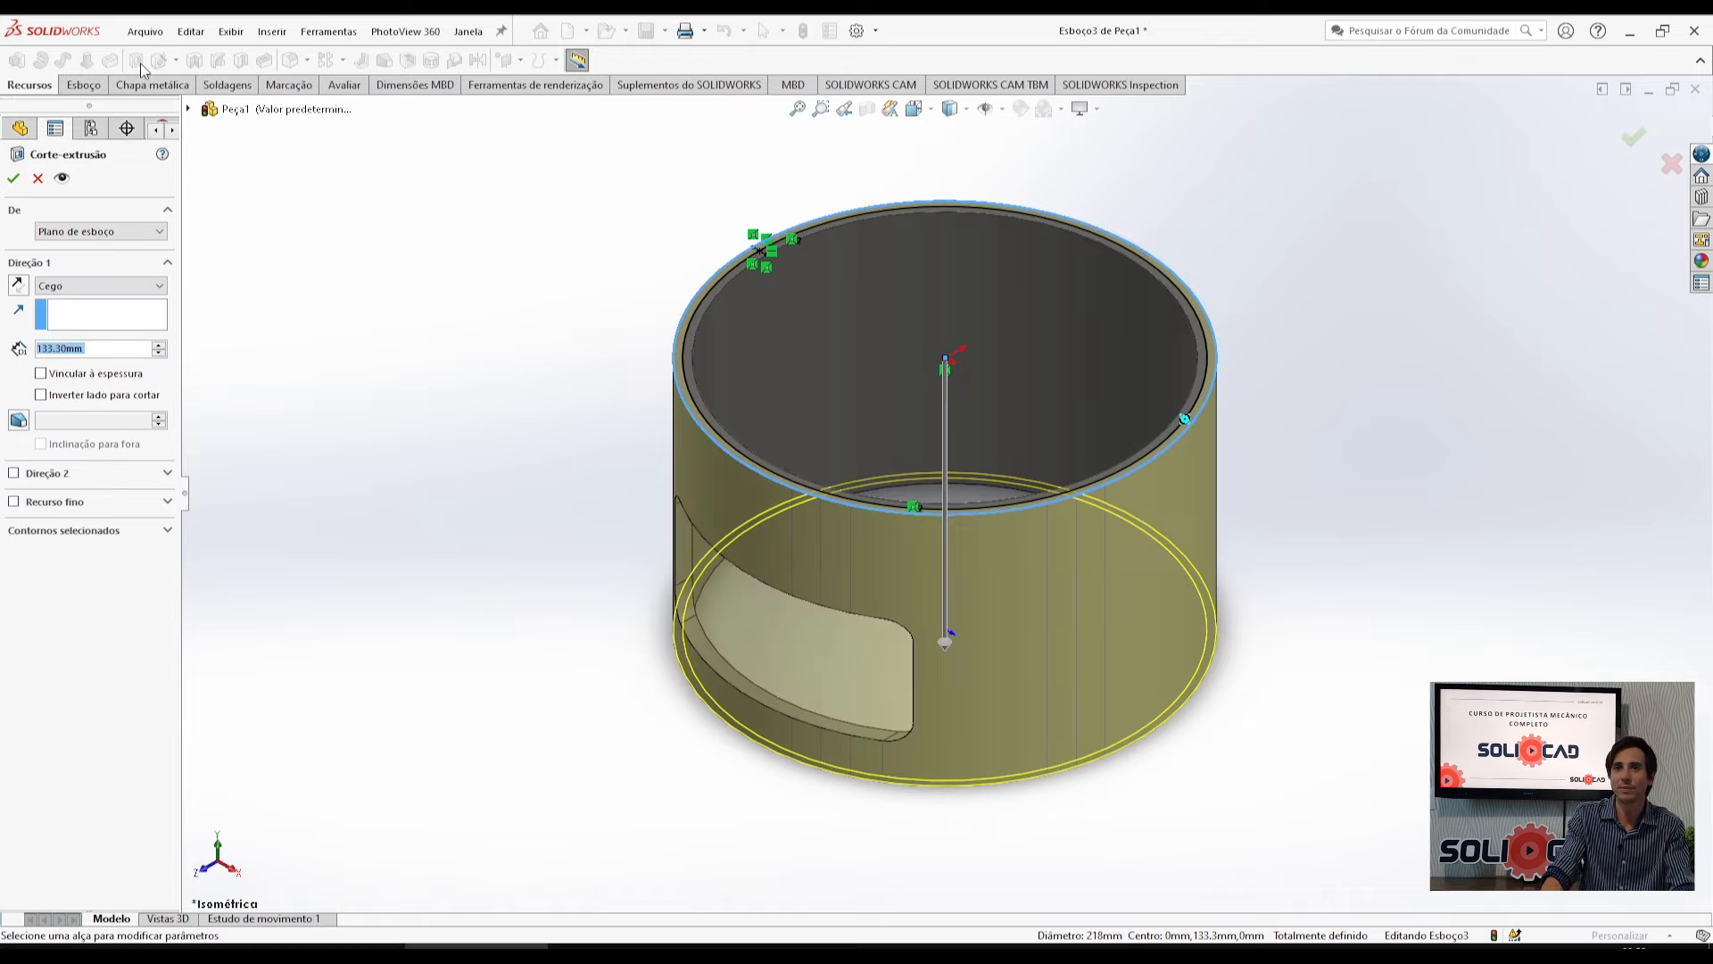
pyautogui.moveTo(967, 655)
pyautogui.mouseDown()
pyautogui.moveTo(967, 397)
pyautogui.moveTo(967, 482)
pyautogui.moveTo(968, 450)
pyautogui.mouseUp()
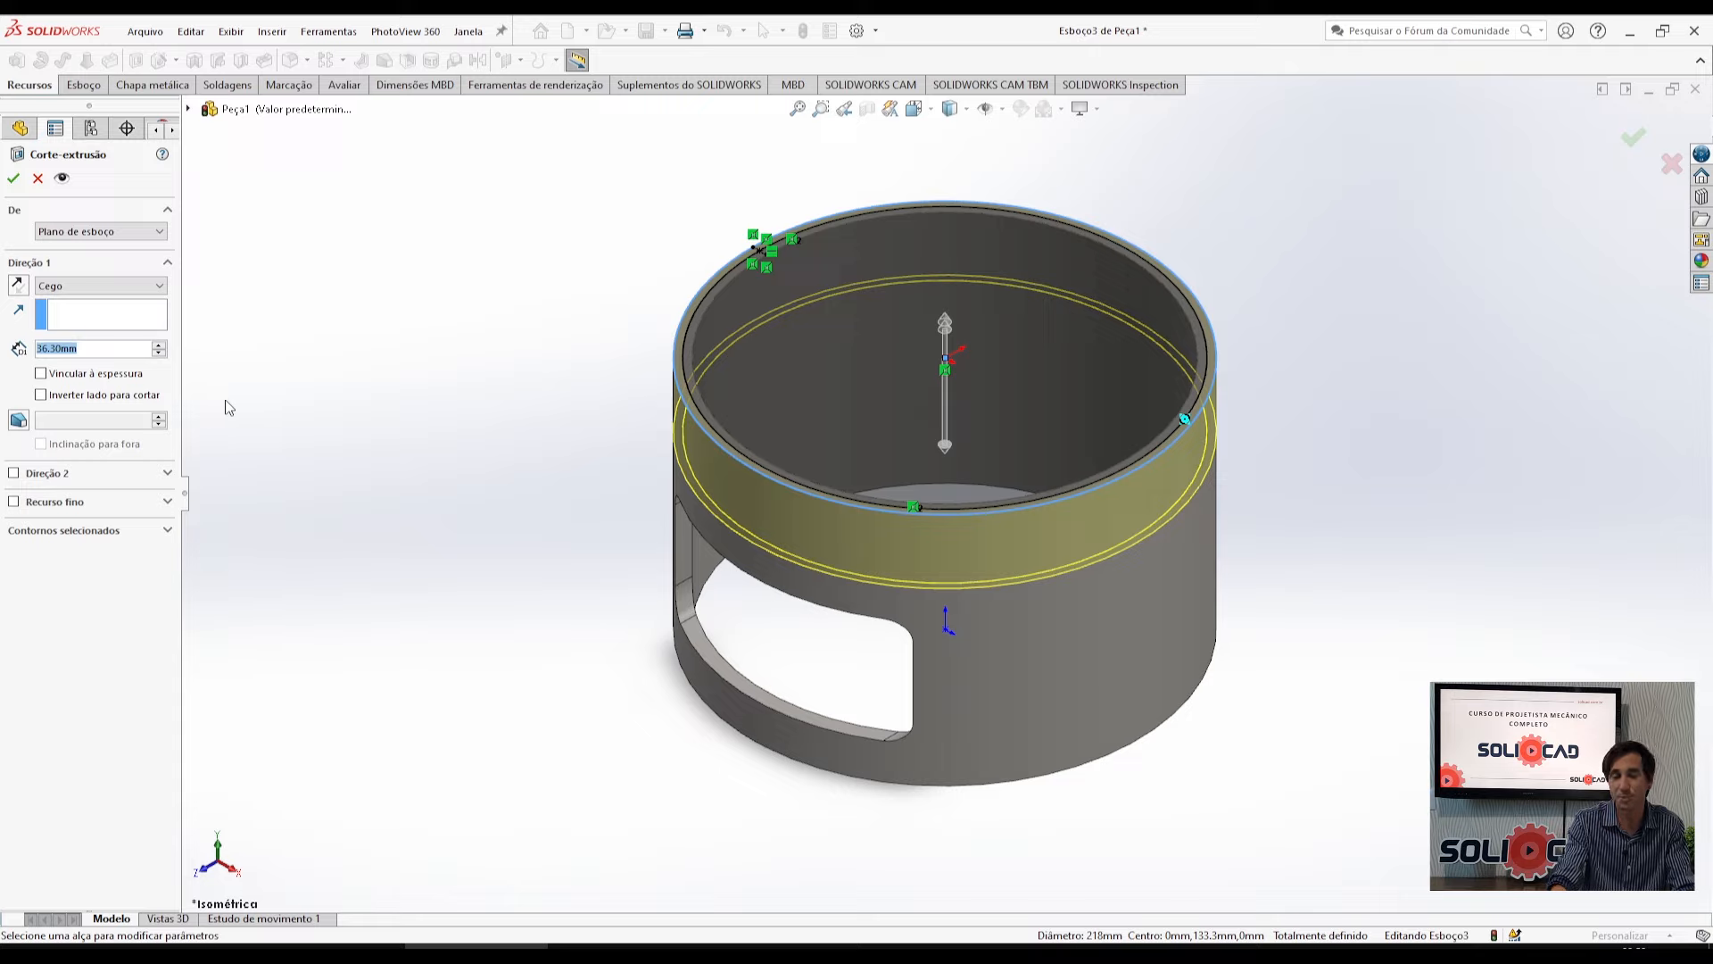
pyautogui.write('5')
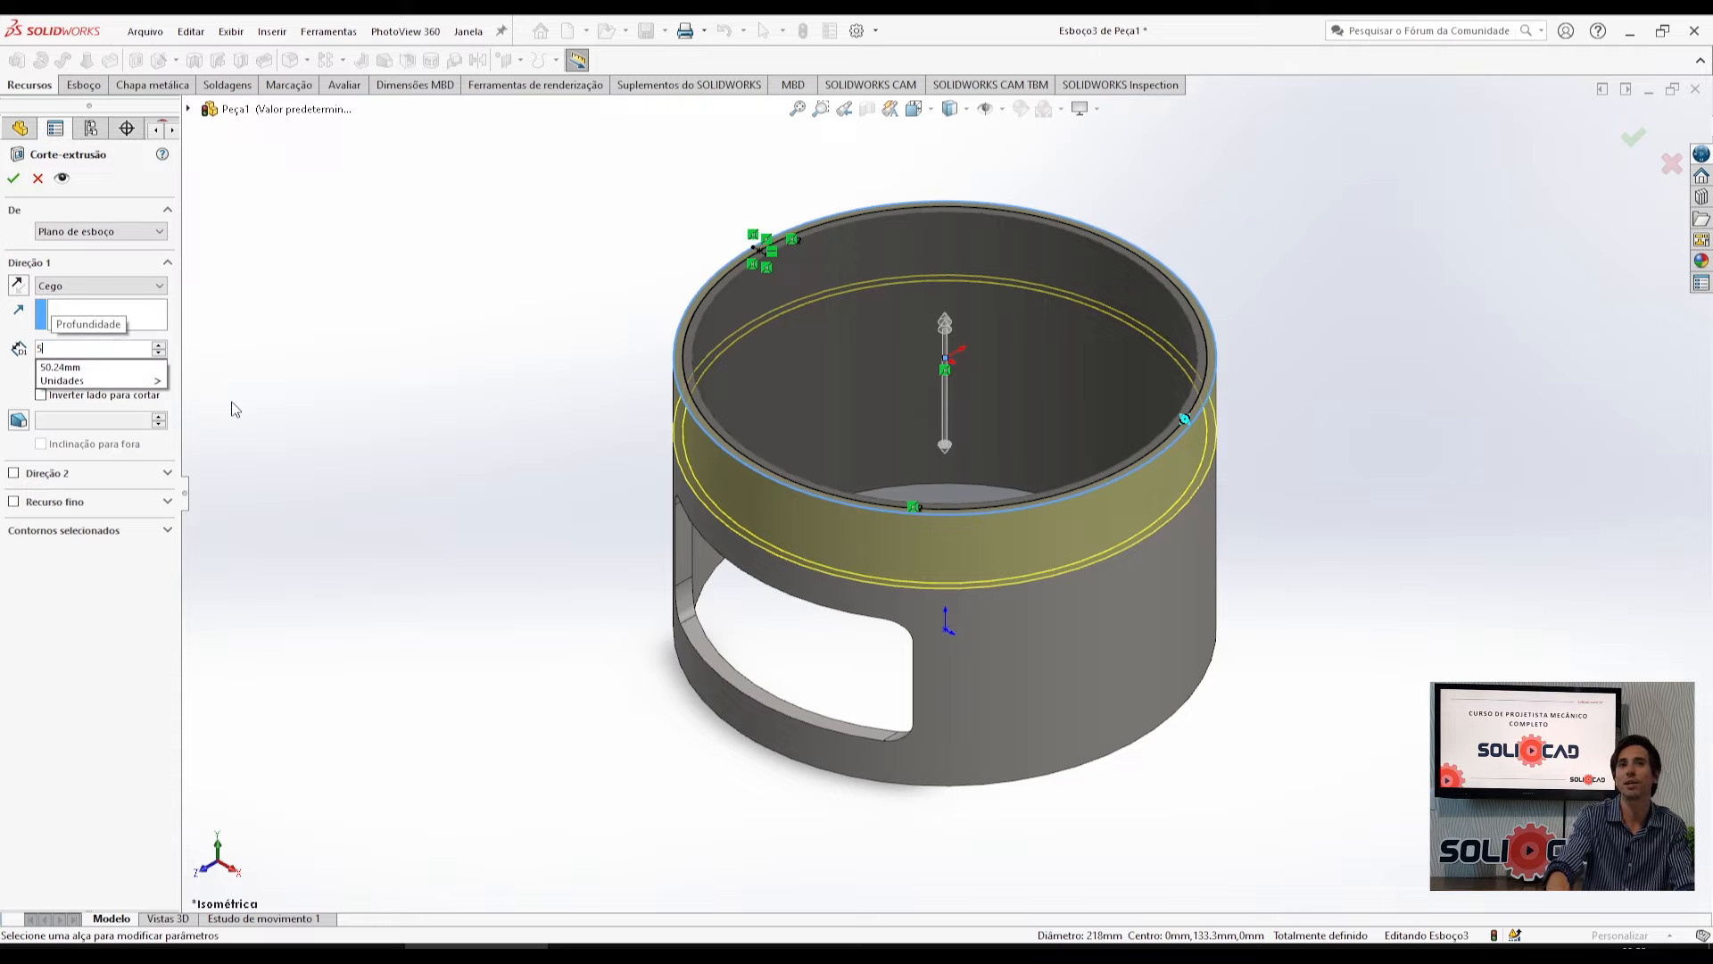
pyautogui.press('Return')
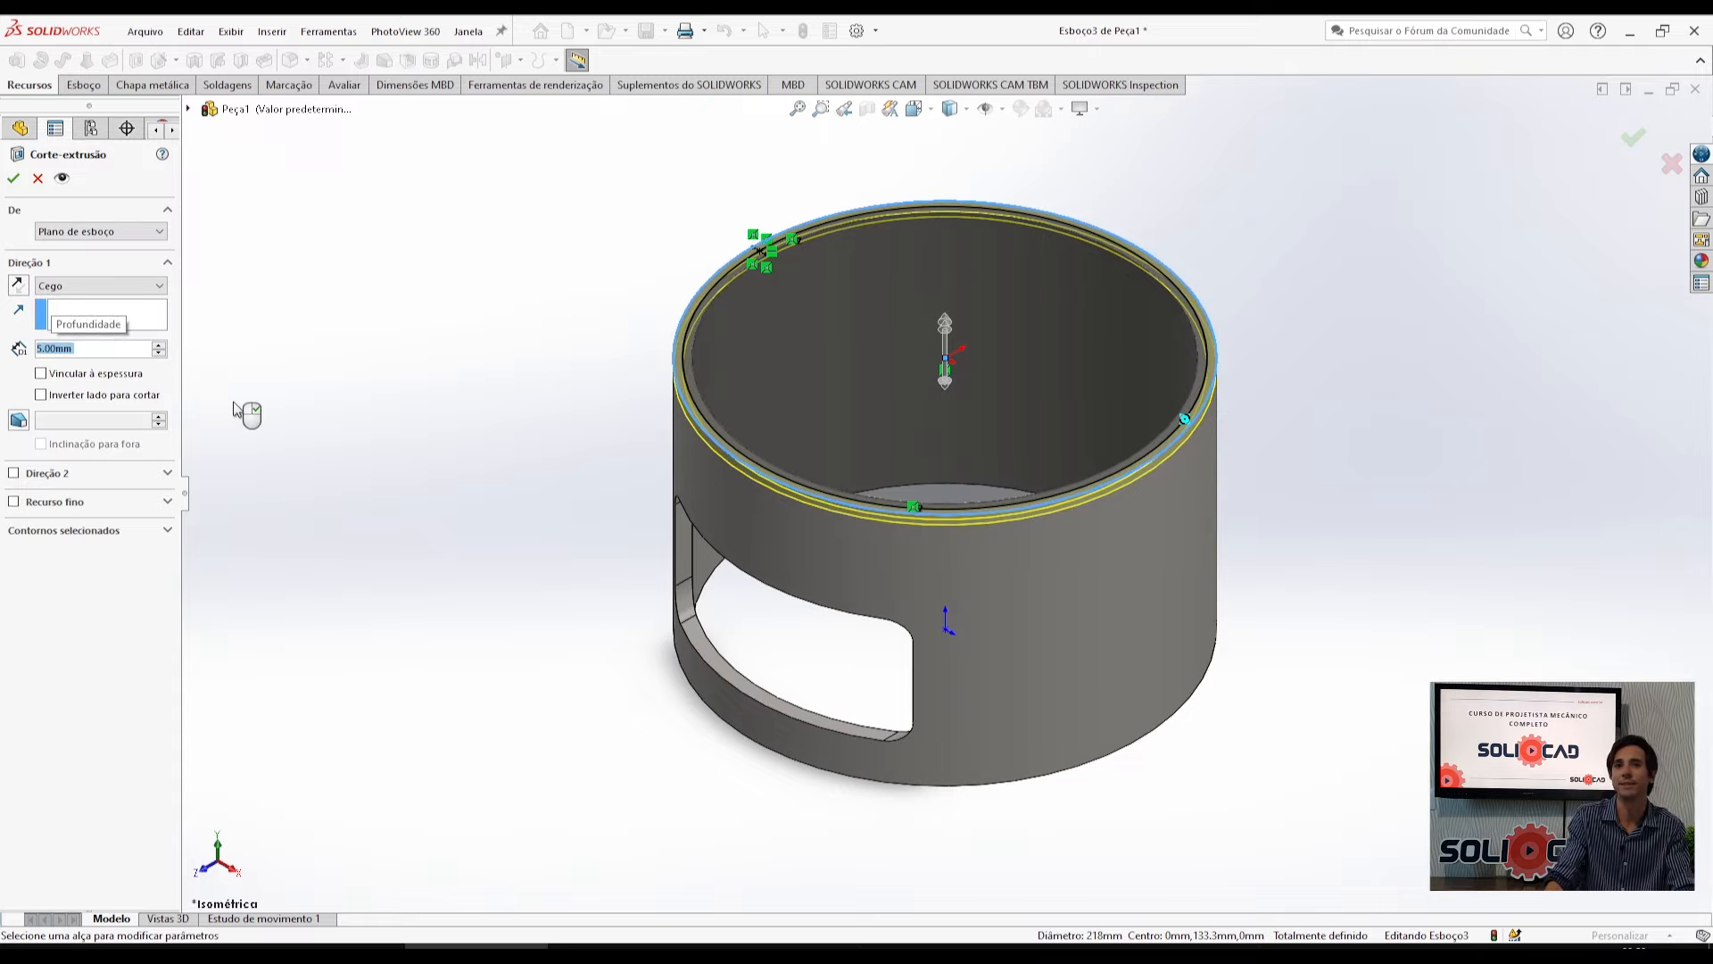
pyautogui.click(14, 179)
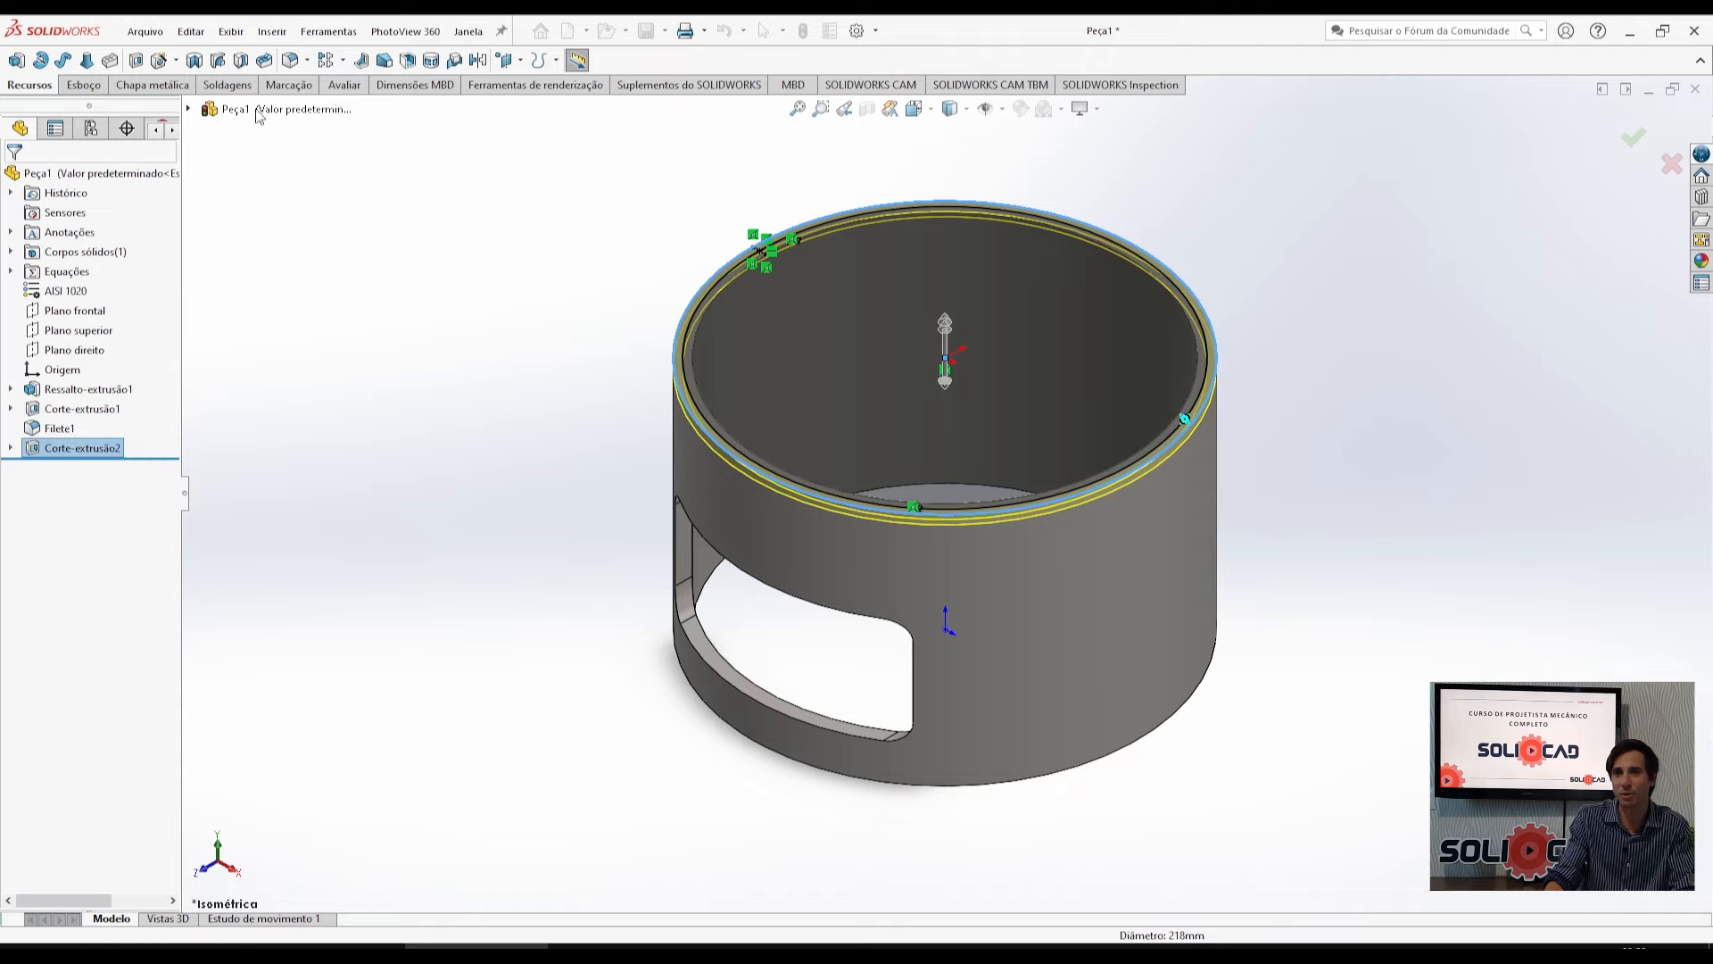
# Start a new sketch on the flat annular bottom face of the cylinder.
pyautogui.moveTo(554, 431); pyautogui.dragTo(577, 336, button='middle')
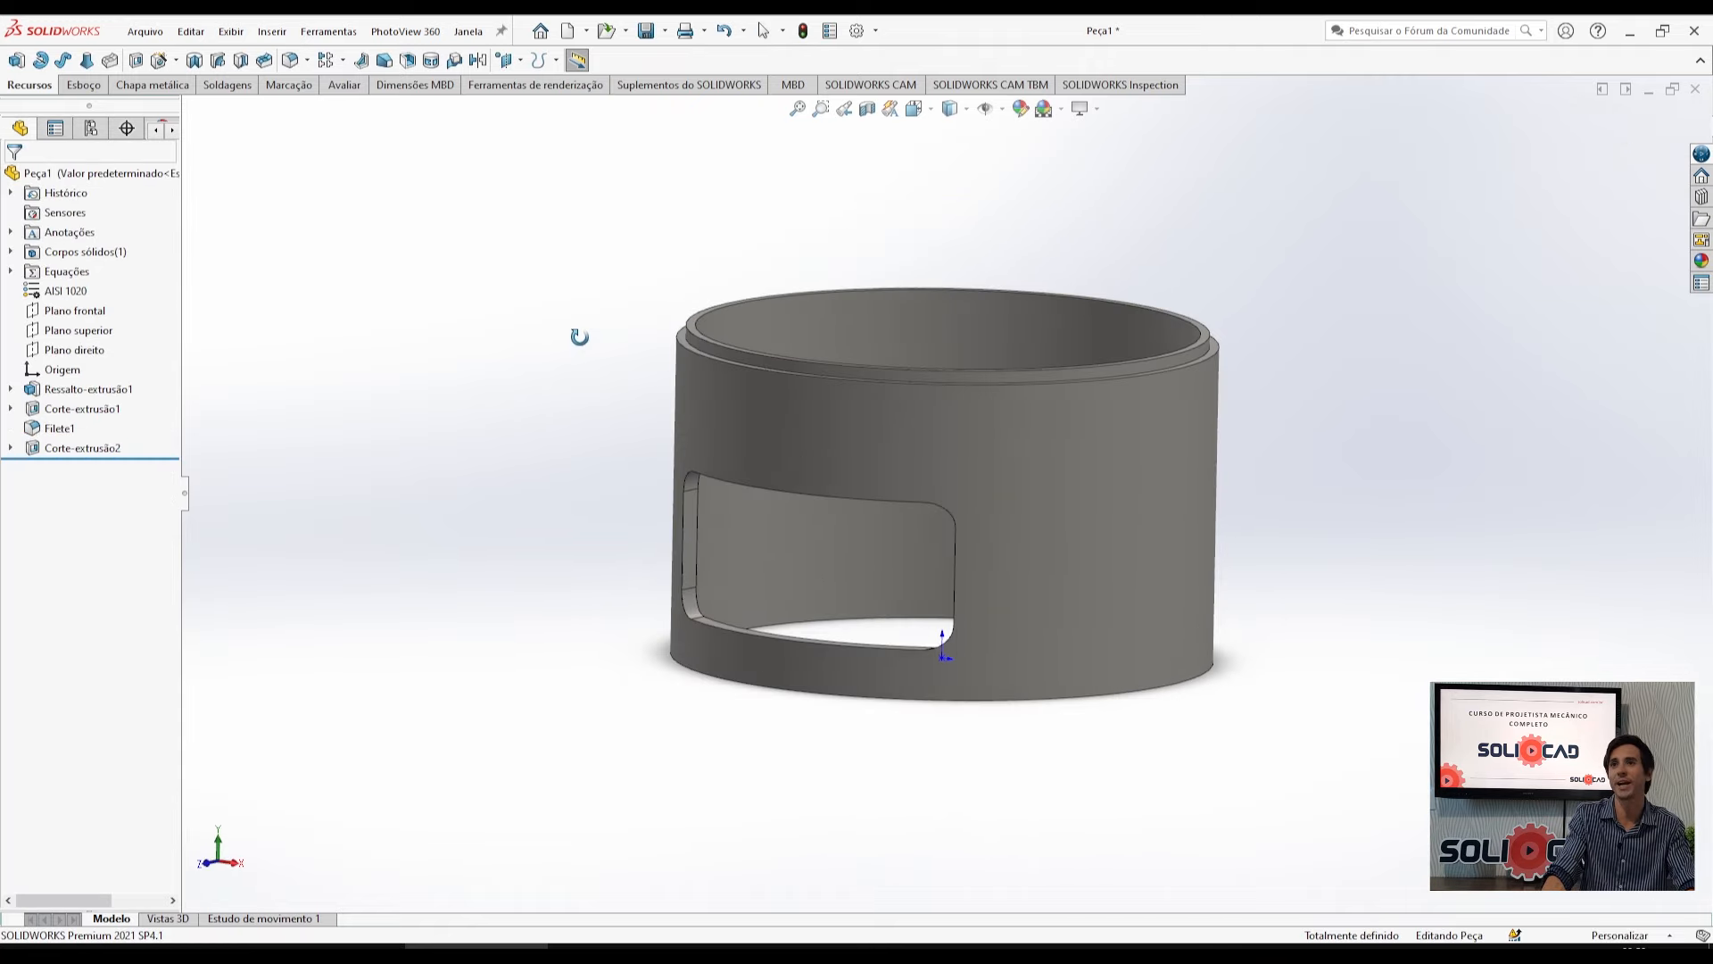
pyautogui.scroll(-8, 728, 362)
pyautogui.moveTo(749, 375); pyautogui.dragTo(704, 371, button='middle')
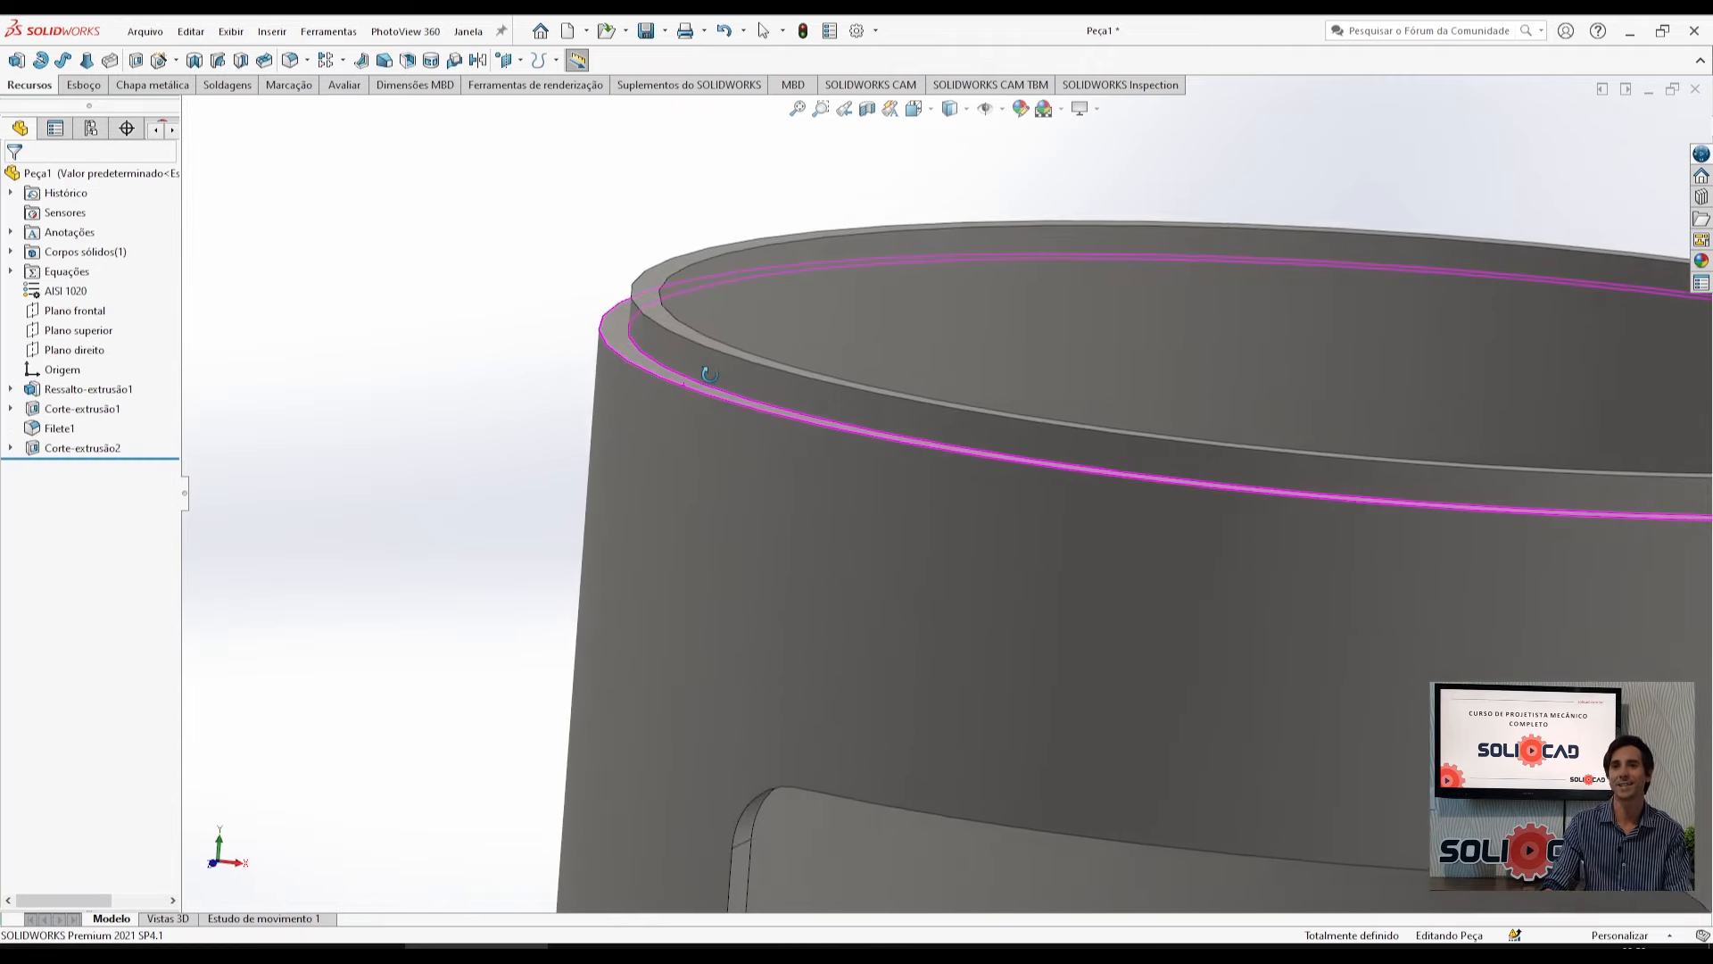
pyautogui.scroll(8, 953, 489)
pyautogui.moveTo(1185, 593); pyautogui.dragTo(1142, 703, button='middle')
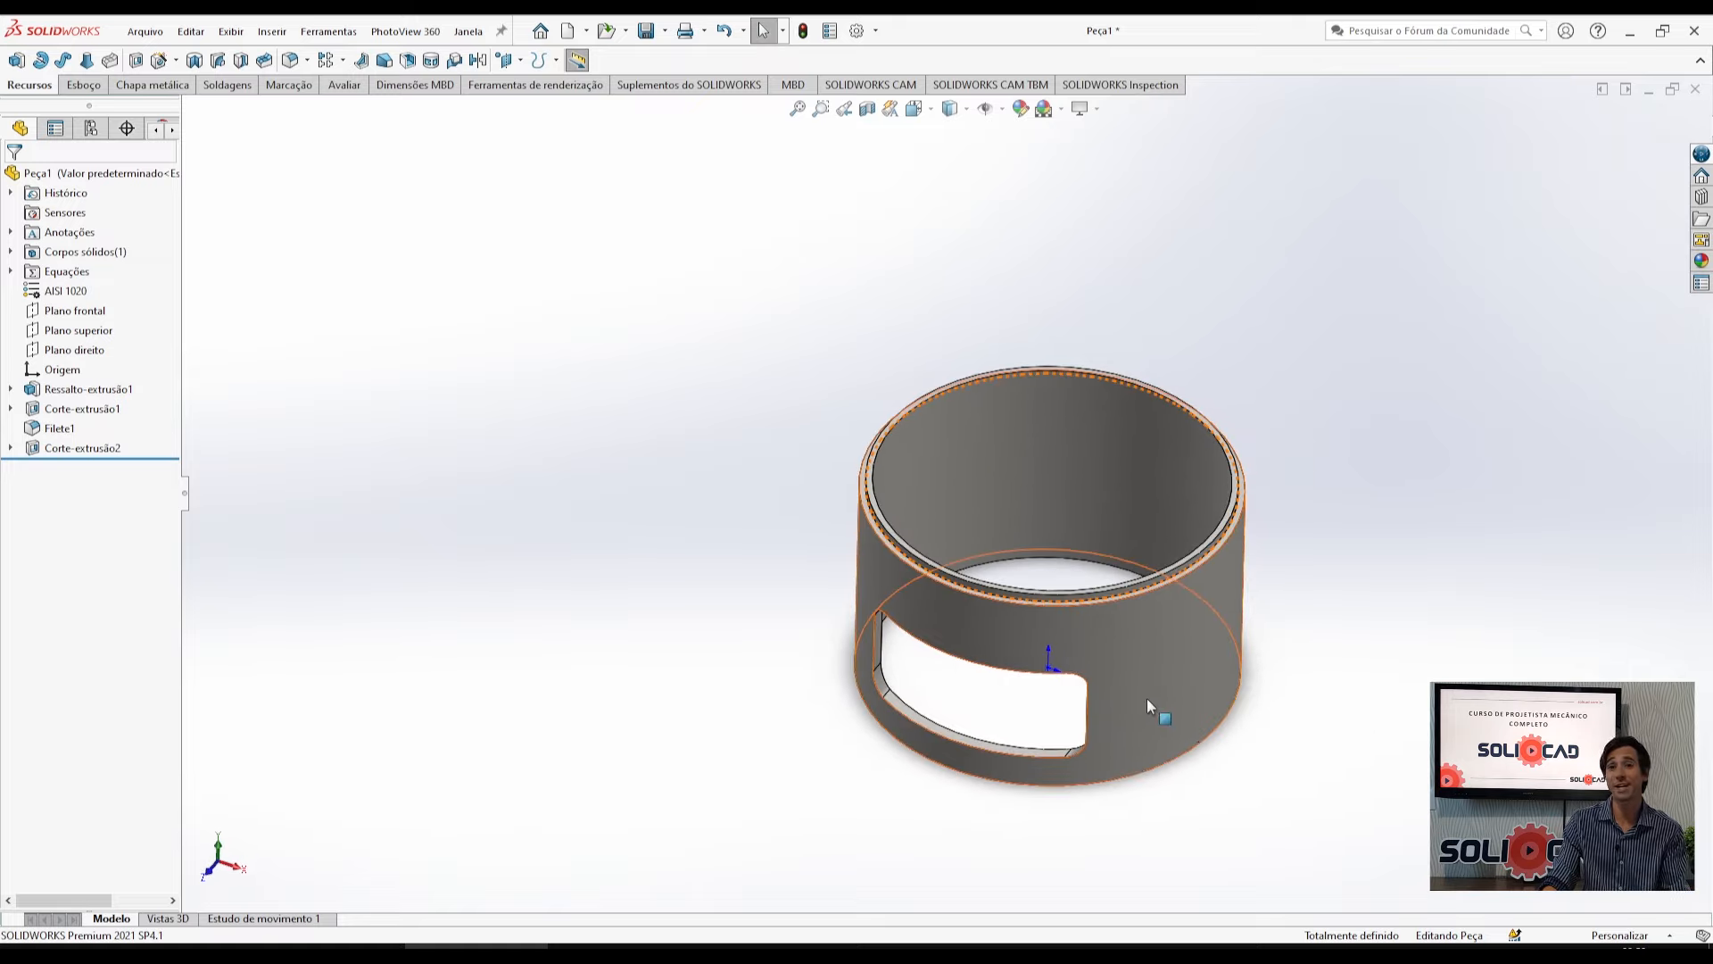
pyautogui.moveTo(1121, 758); pyautogui.dragTo(1053, 541, button='middle')
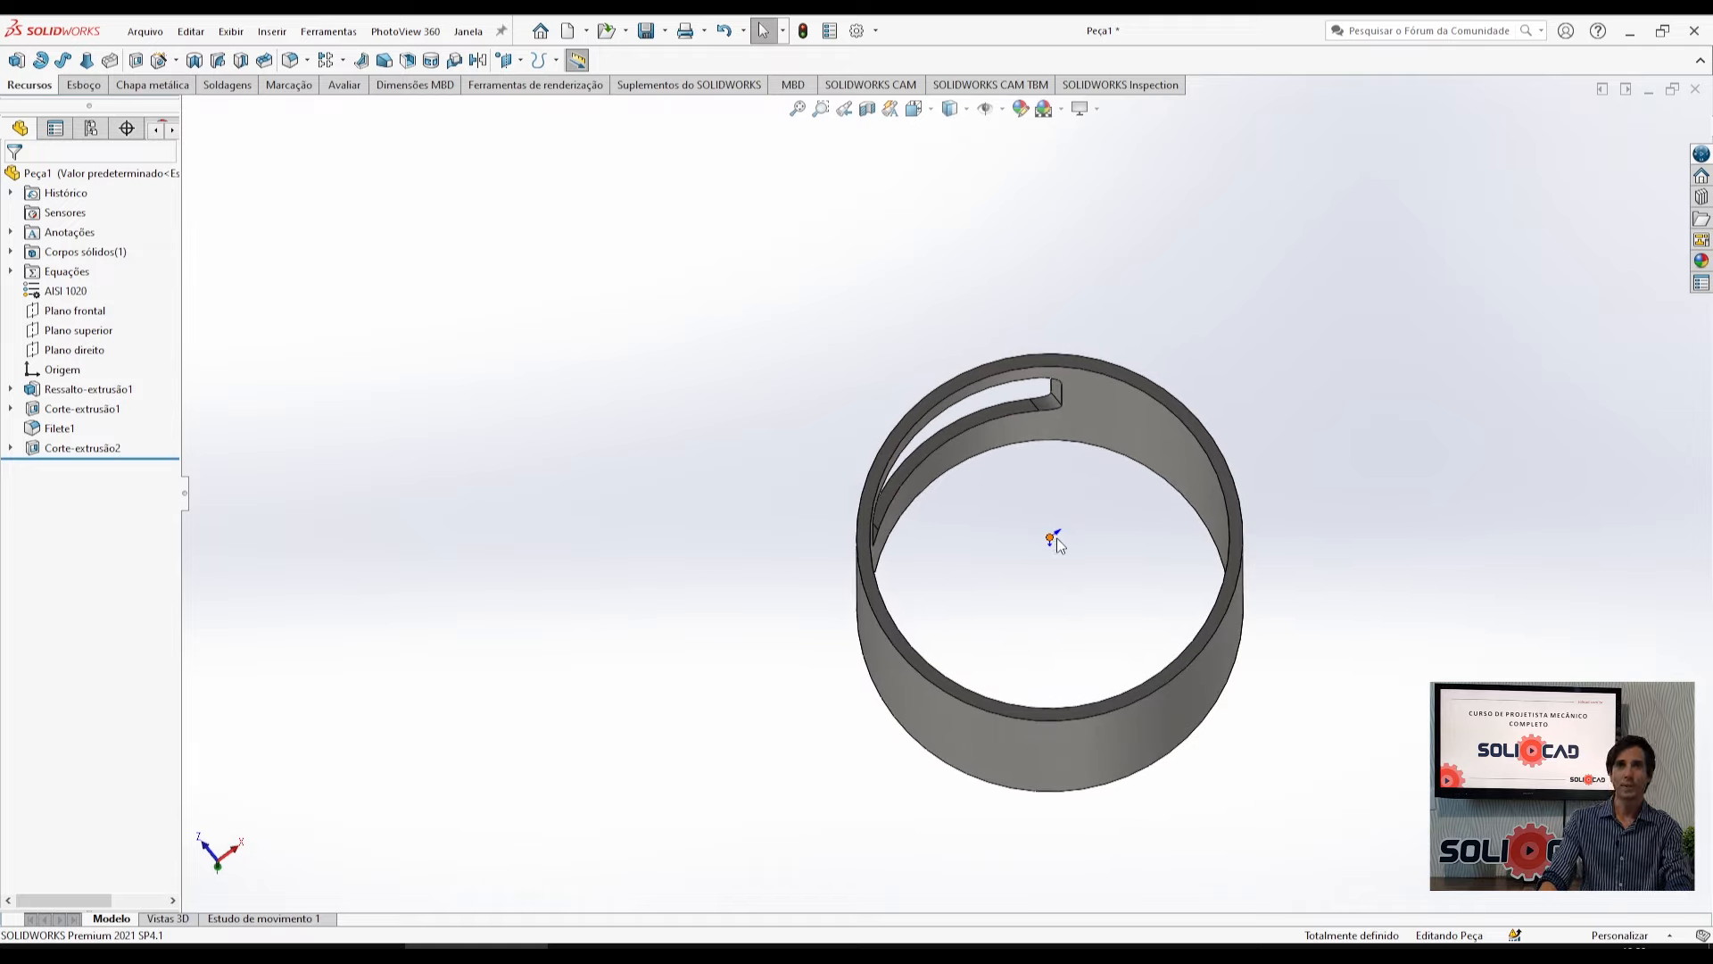
pyautogui.scroll(-2, 955, 586)
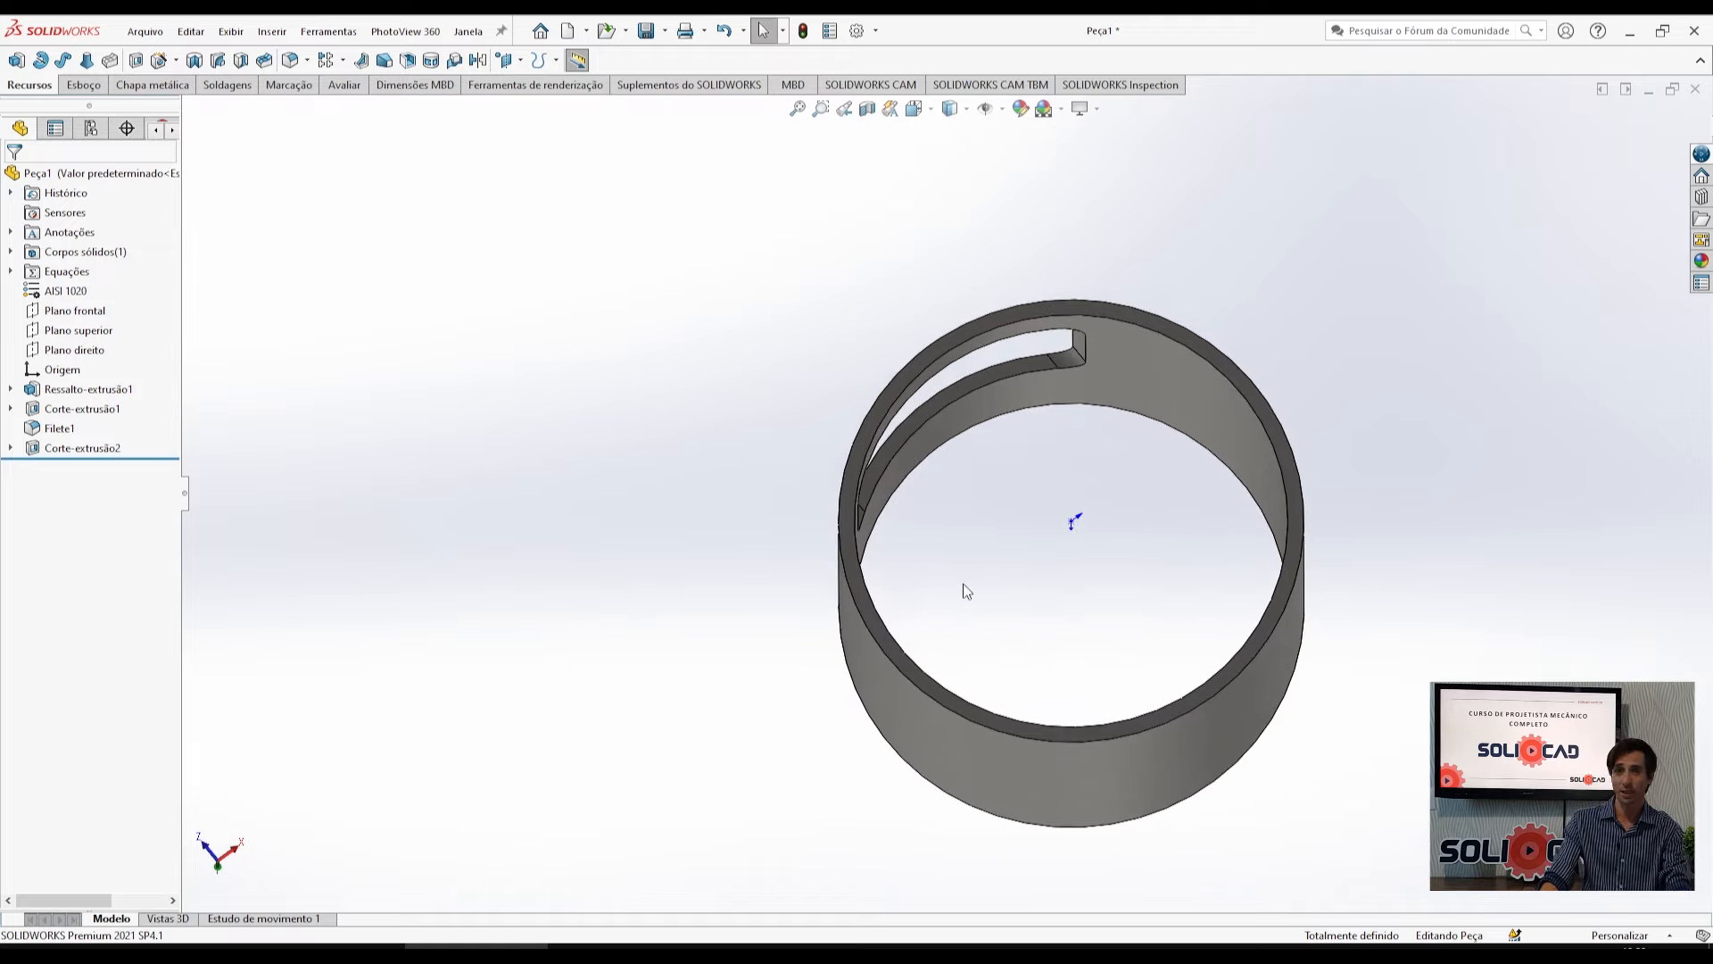
pyautogui.moveTo(970, 590); pyautogui.dragTo(1187, 312, button='middle')
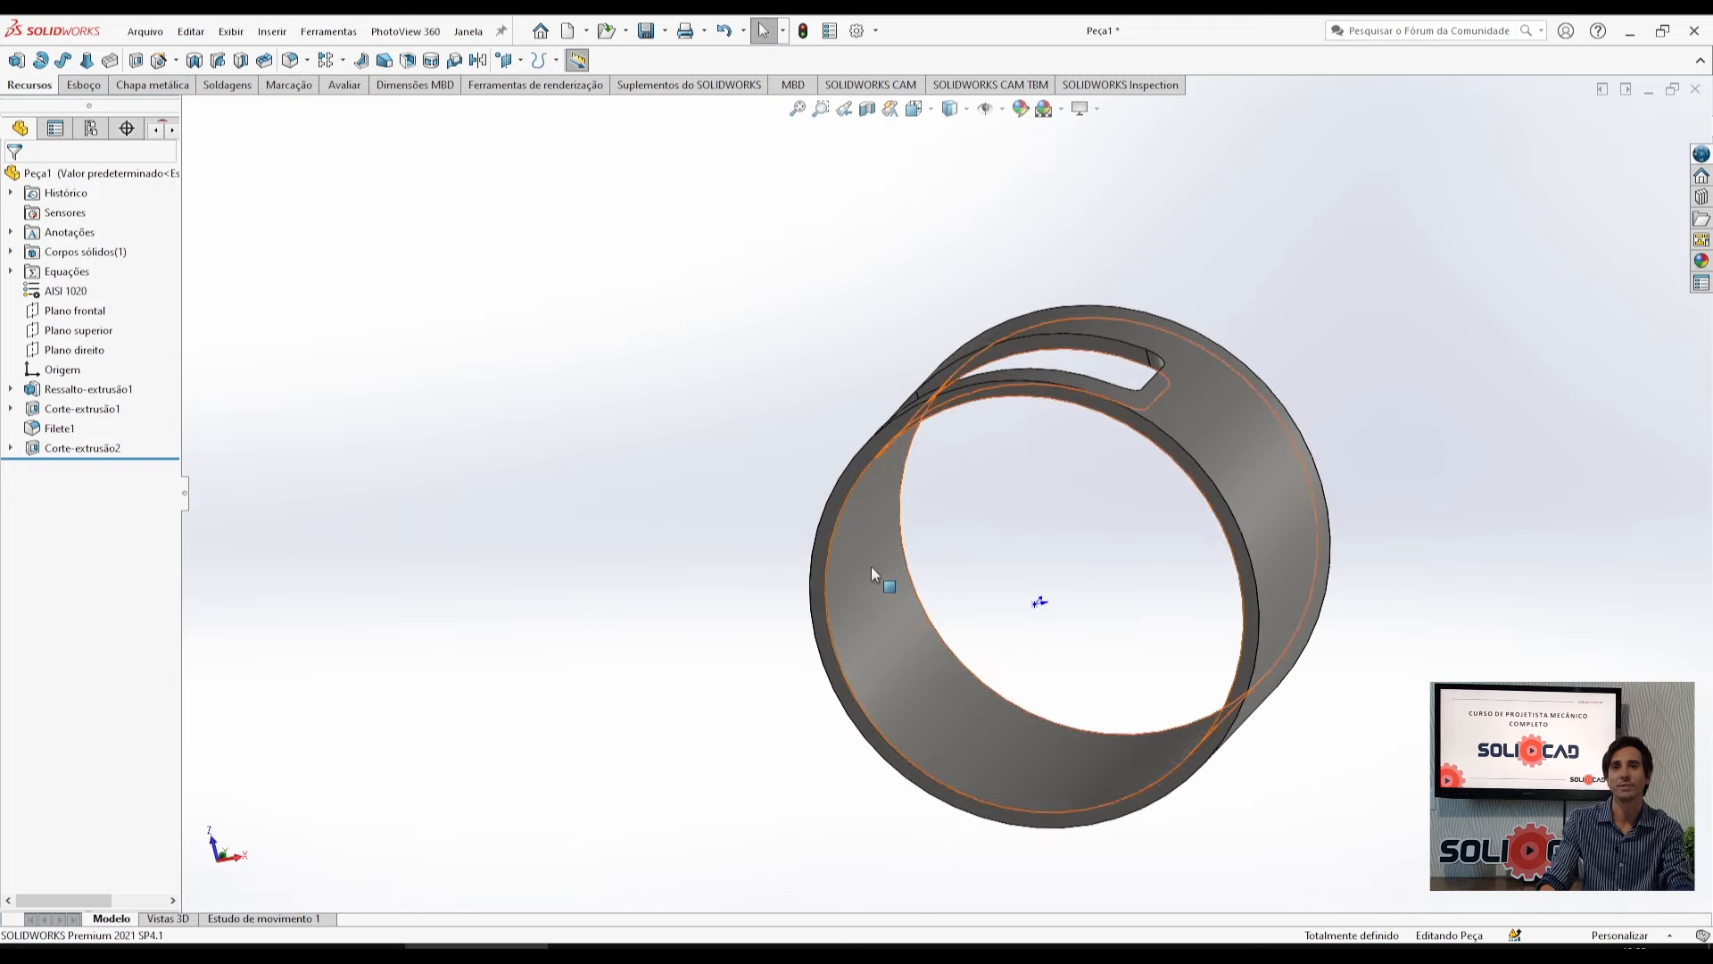
pyautogui.click(819, 571)
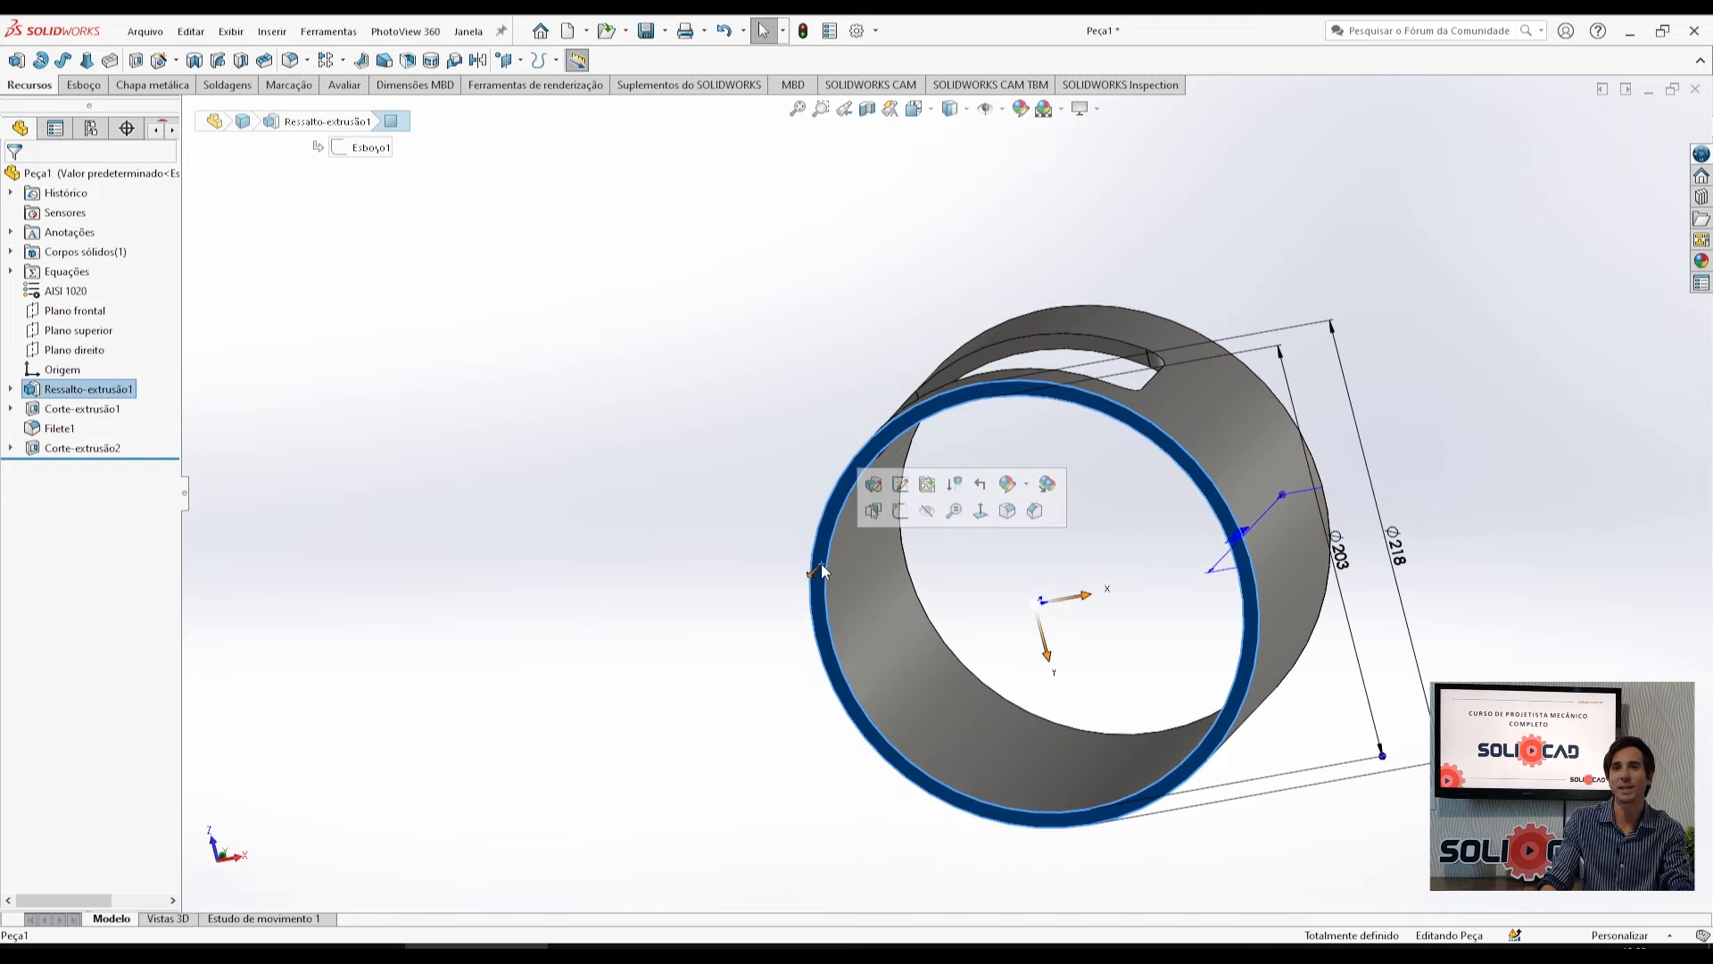
pyautogui.click(900, 510)
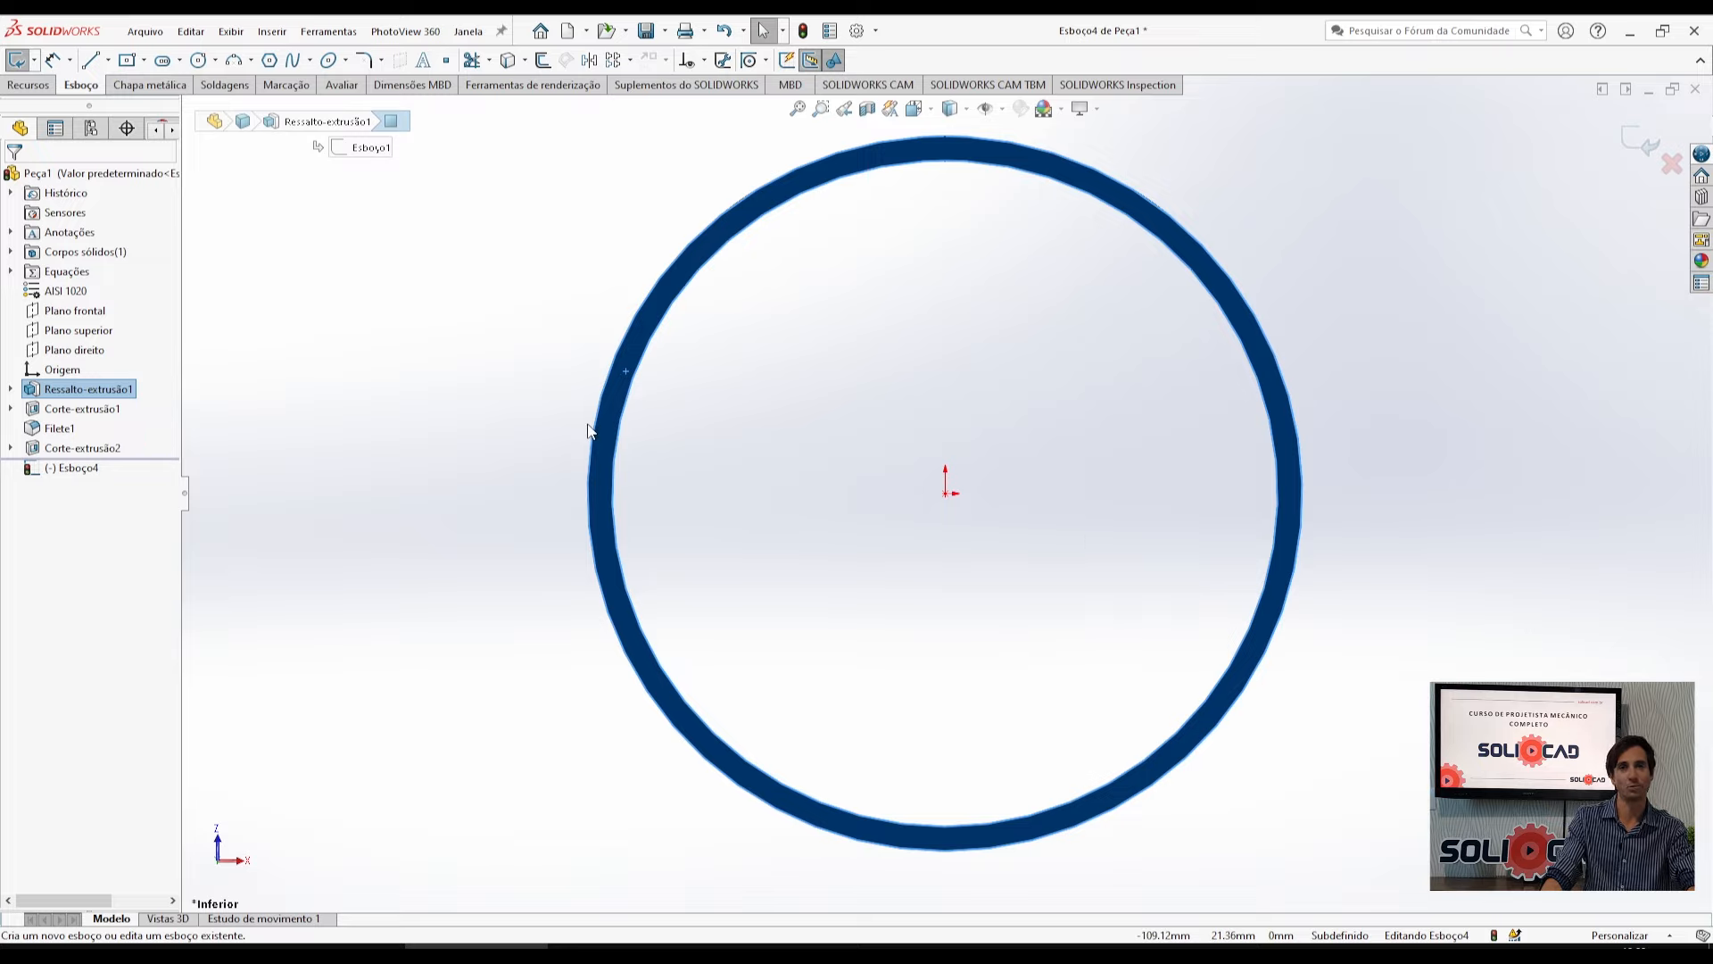
# Sketch two concentric circles centred on the origin, with radii of about 85 mm and 73 mm.
pyautogui.click(198, 60)
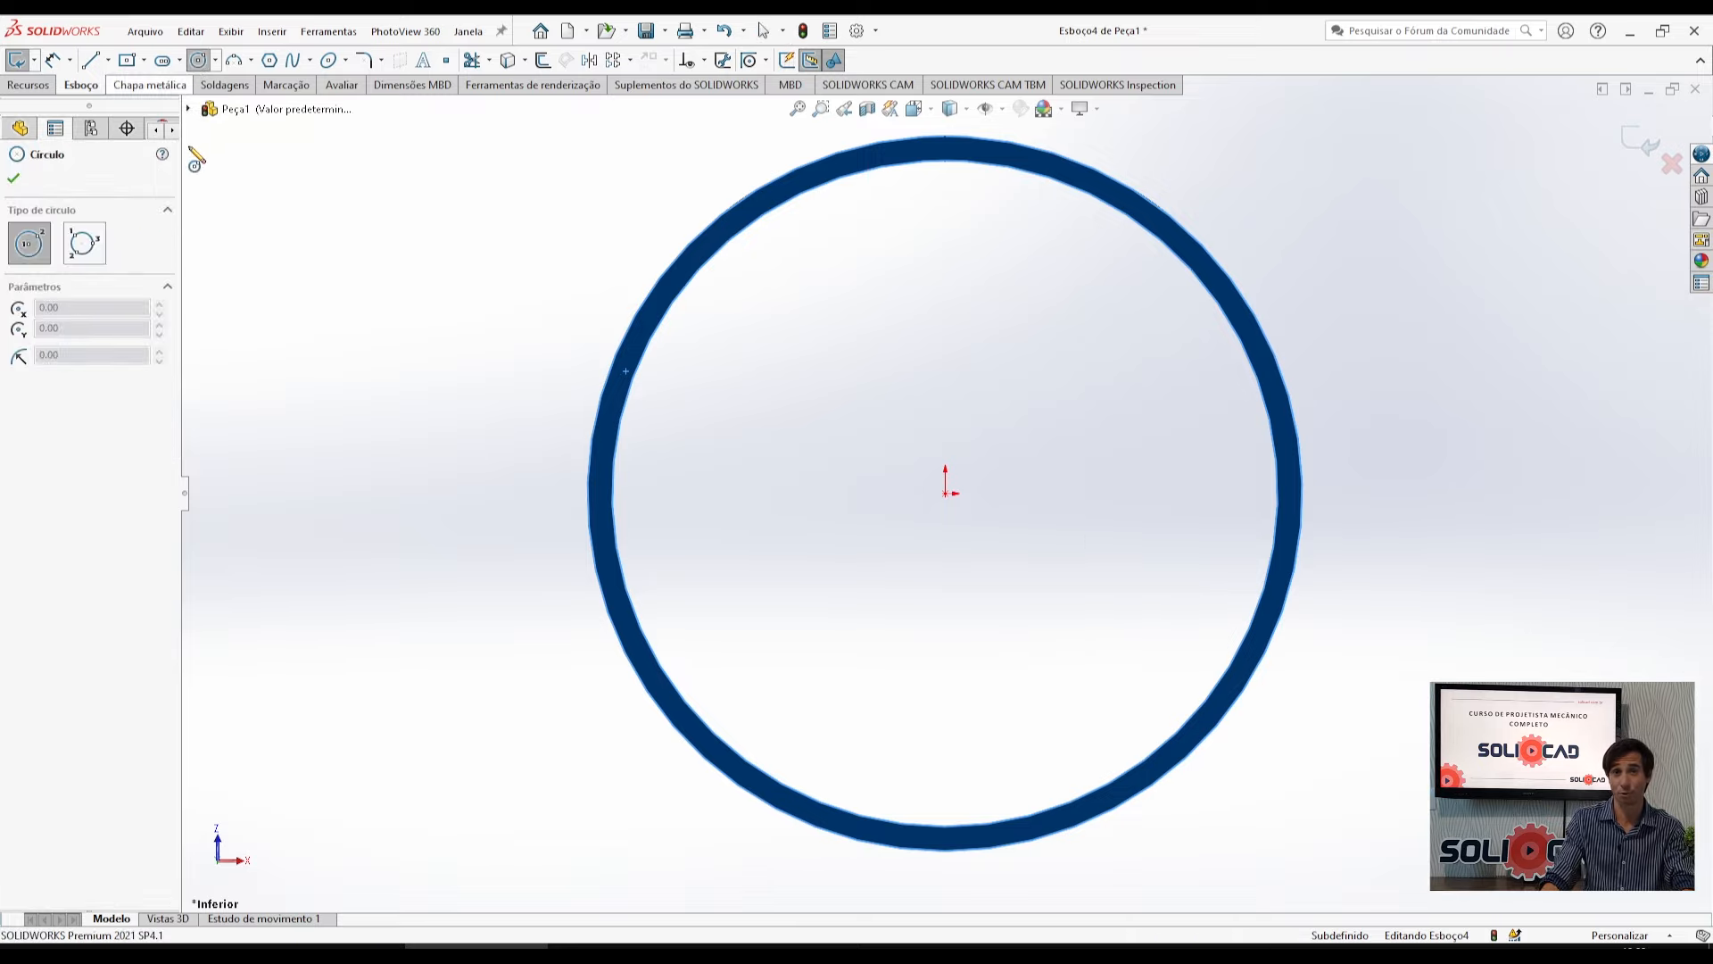
pyautogui.click(946, 493)
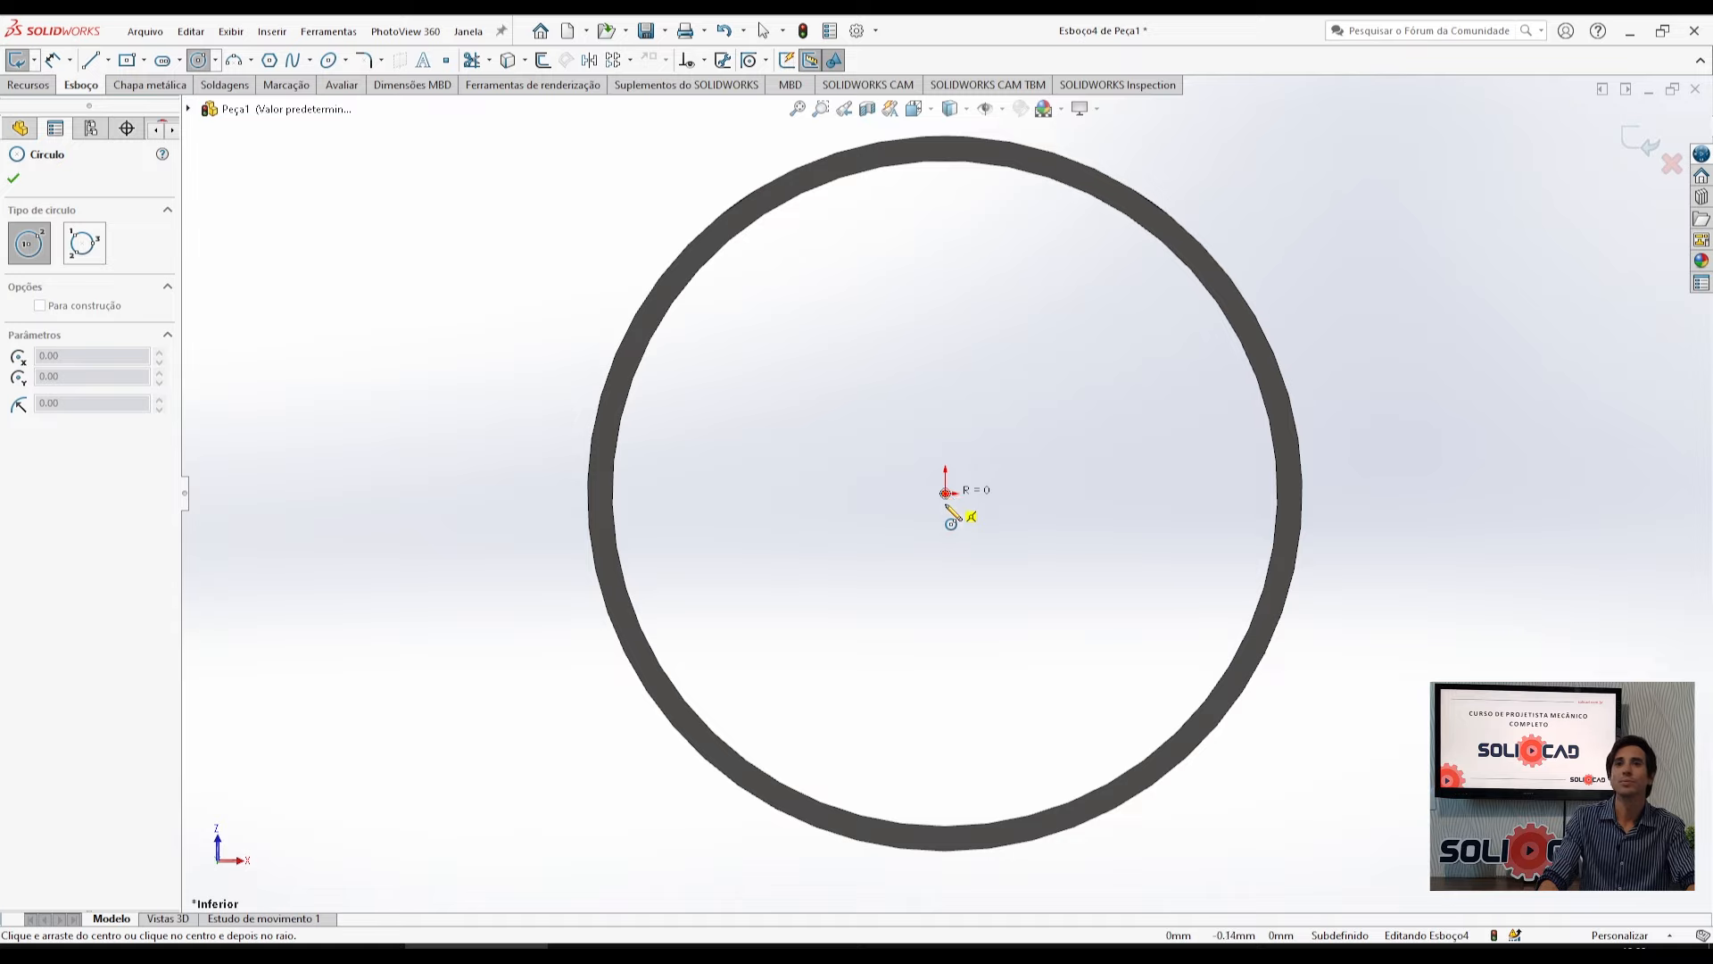
pyautogui.click(804, 732)
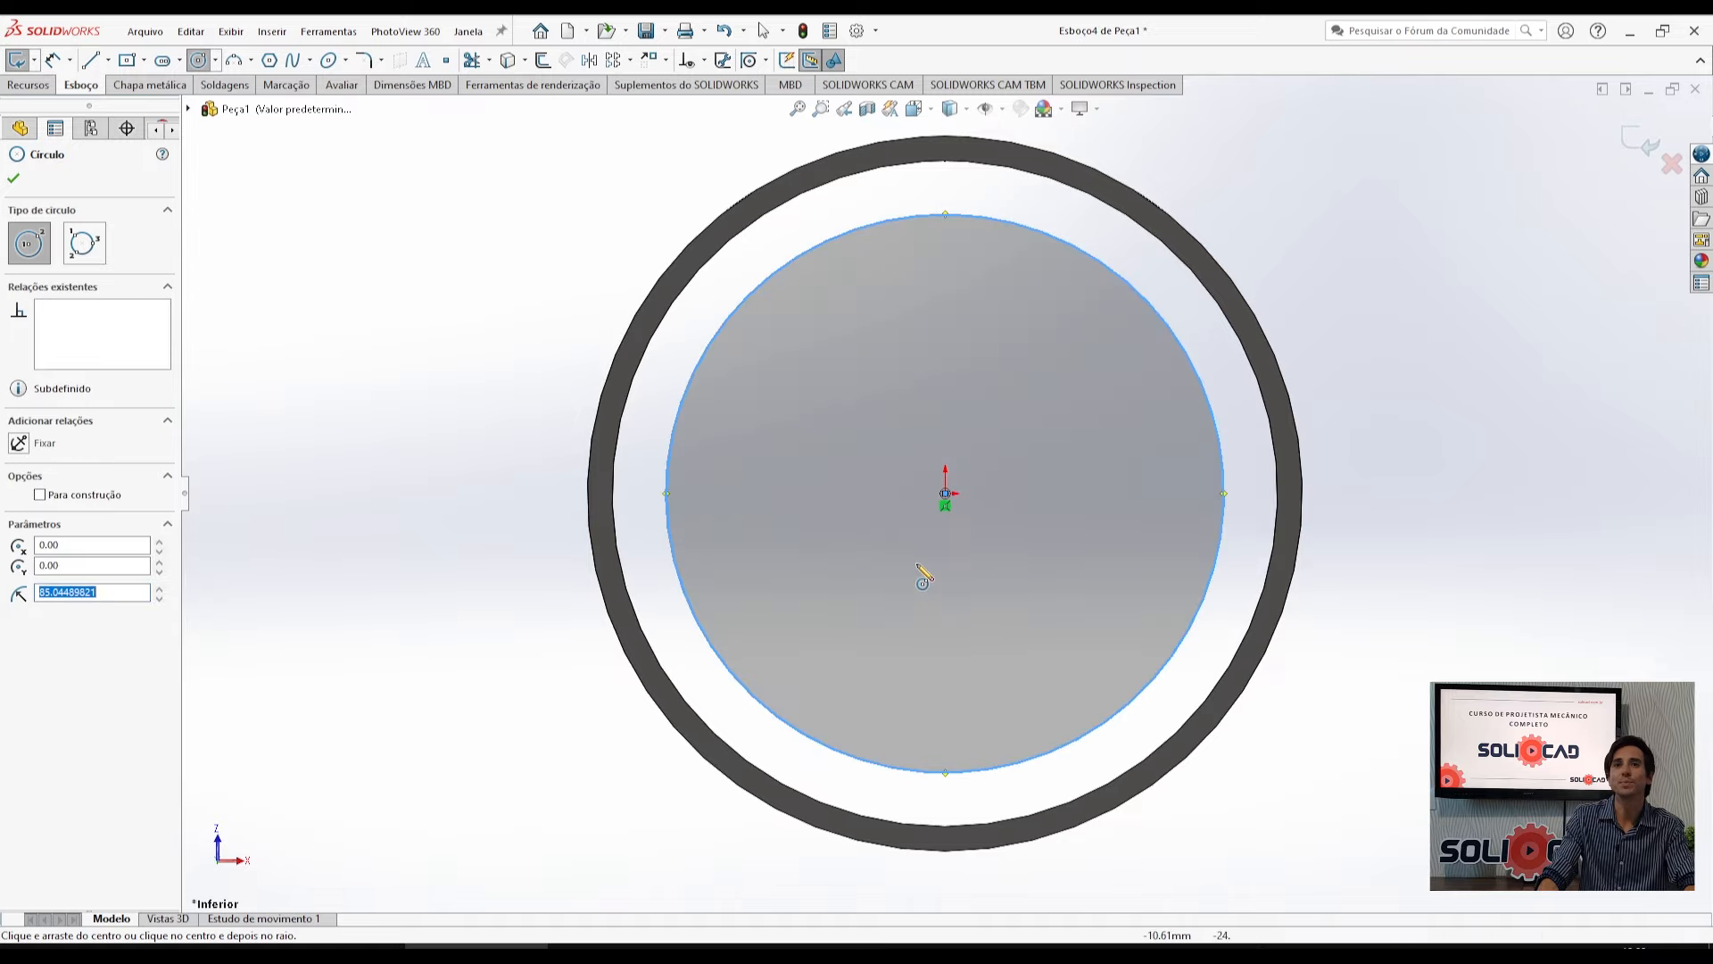
pyautogui.click(946, 495)
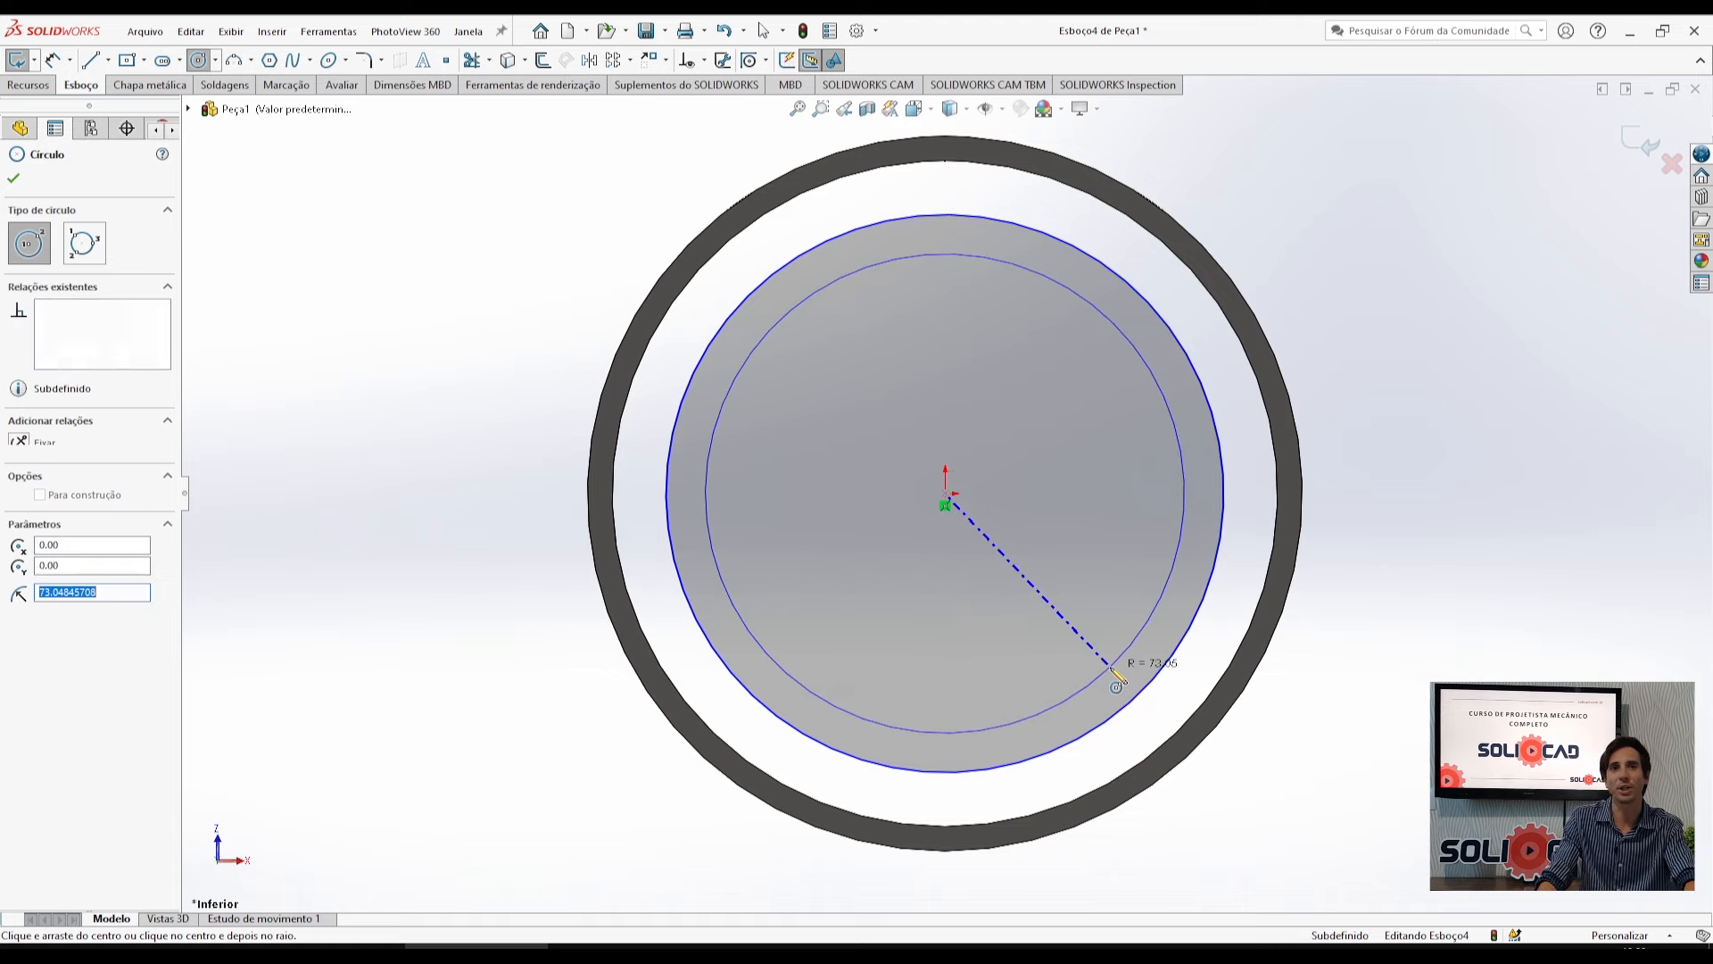
pyautogui.click(1112, 670)
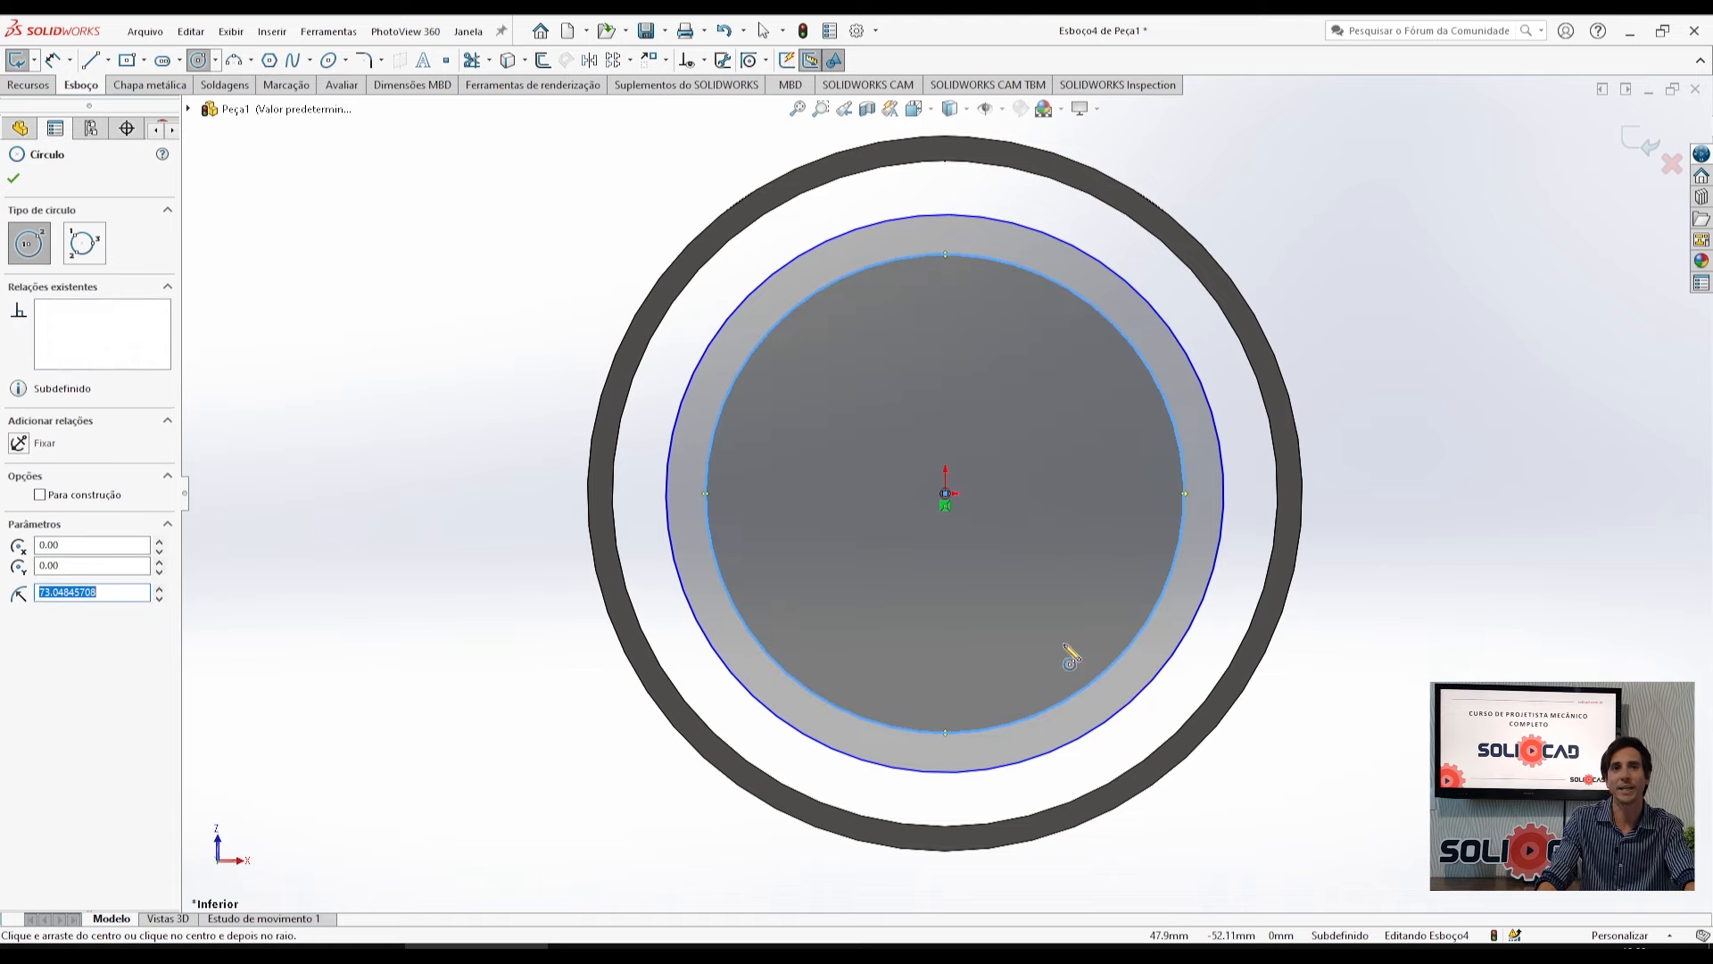
# Draw a short horizontal centreline across the ring's wall, from its inner edge to its outer edge.
pyautogui.click(108, 60)
pyautogui.click(123, 105)
pyautogui.scroll(-2, 647, 509)
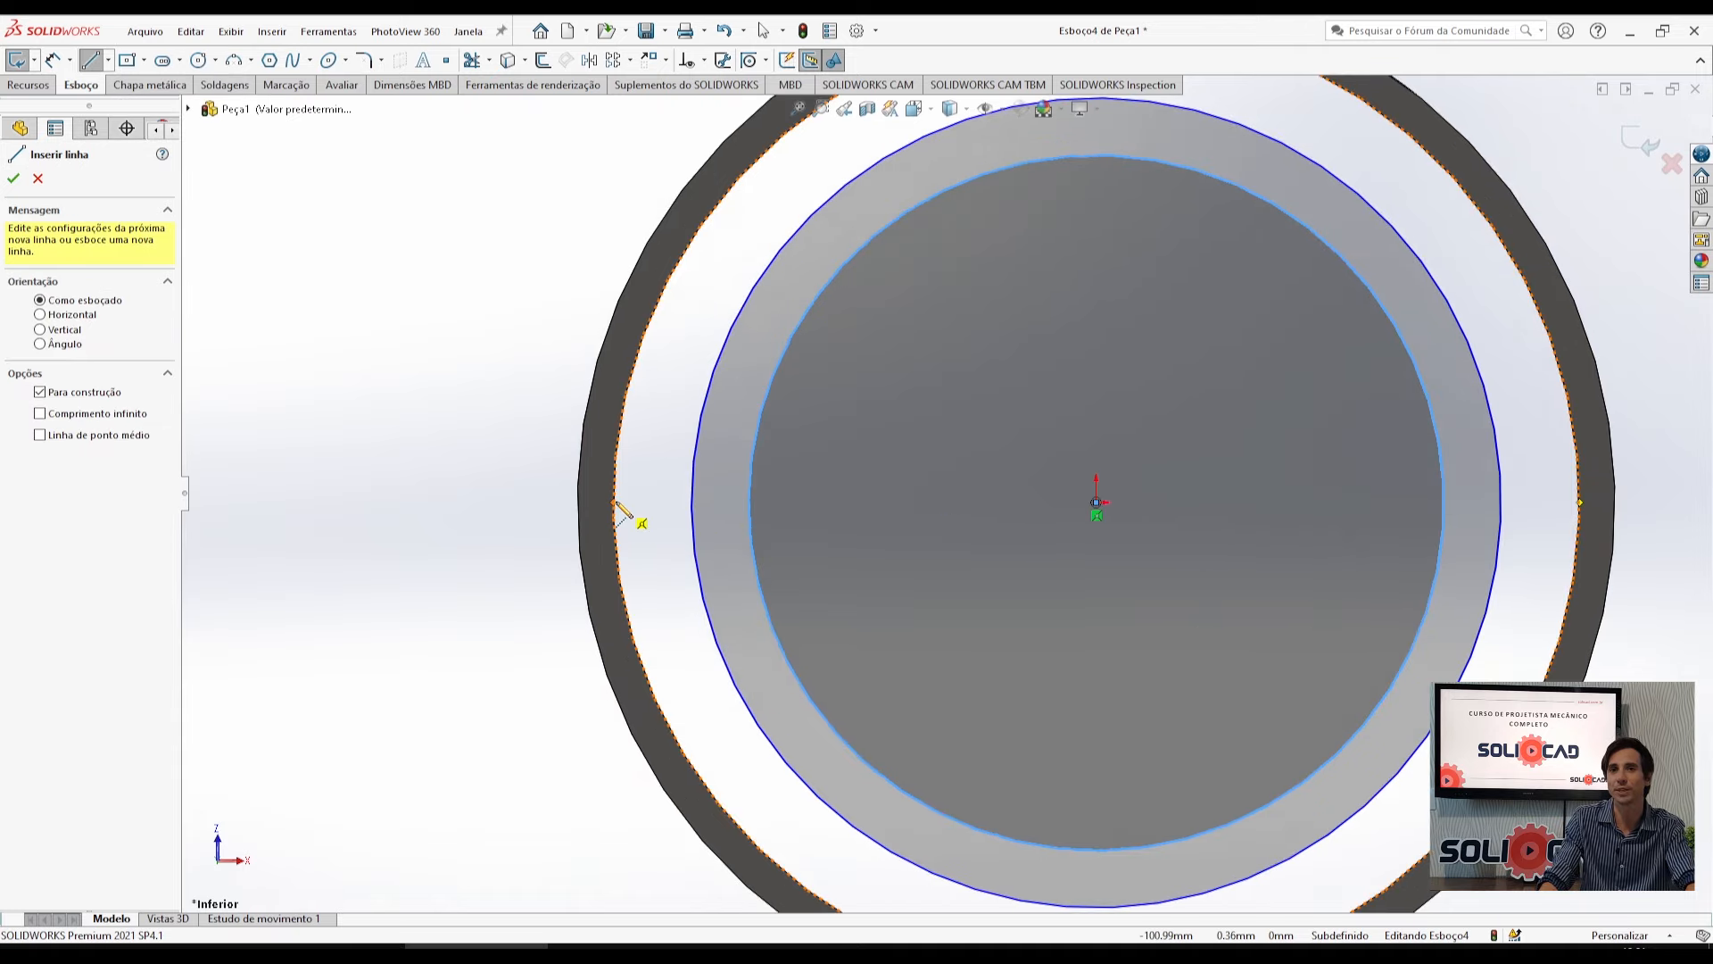
pyautogui.click(614, 503)
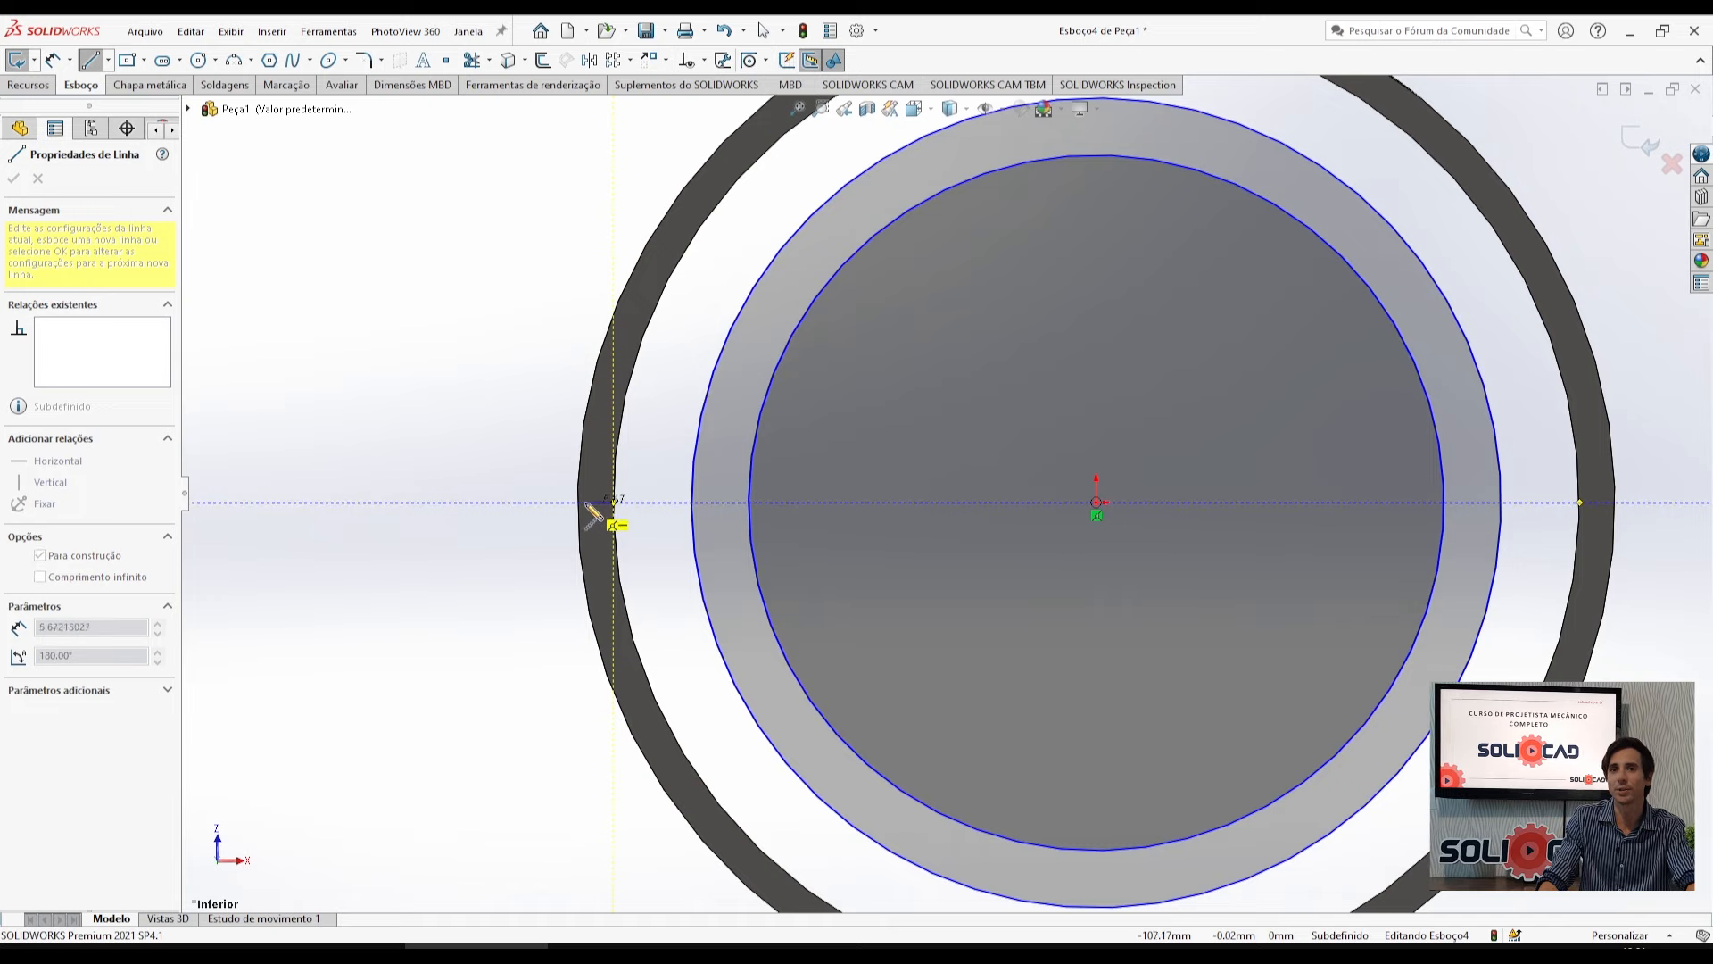
pyautogui.click(578, 503)
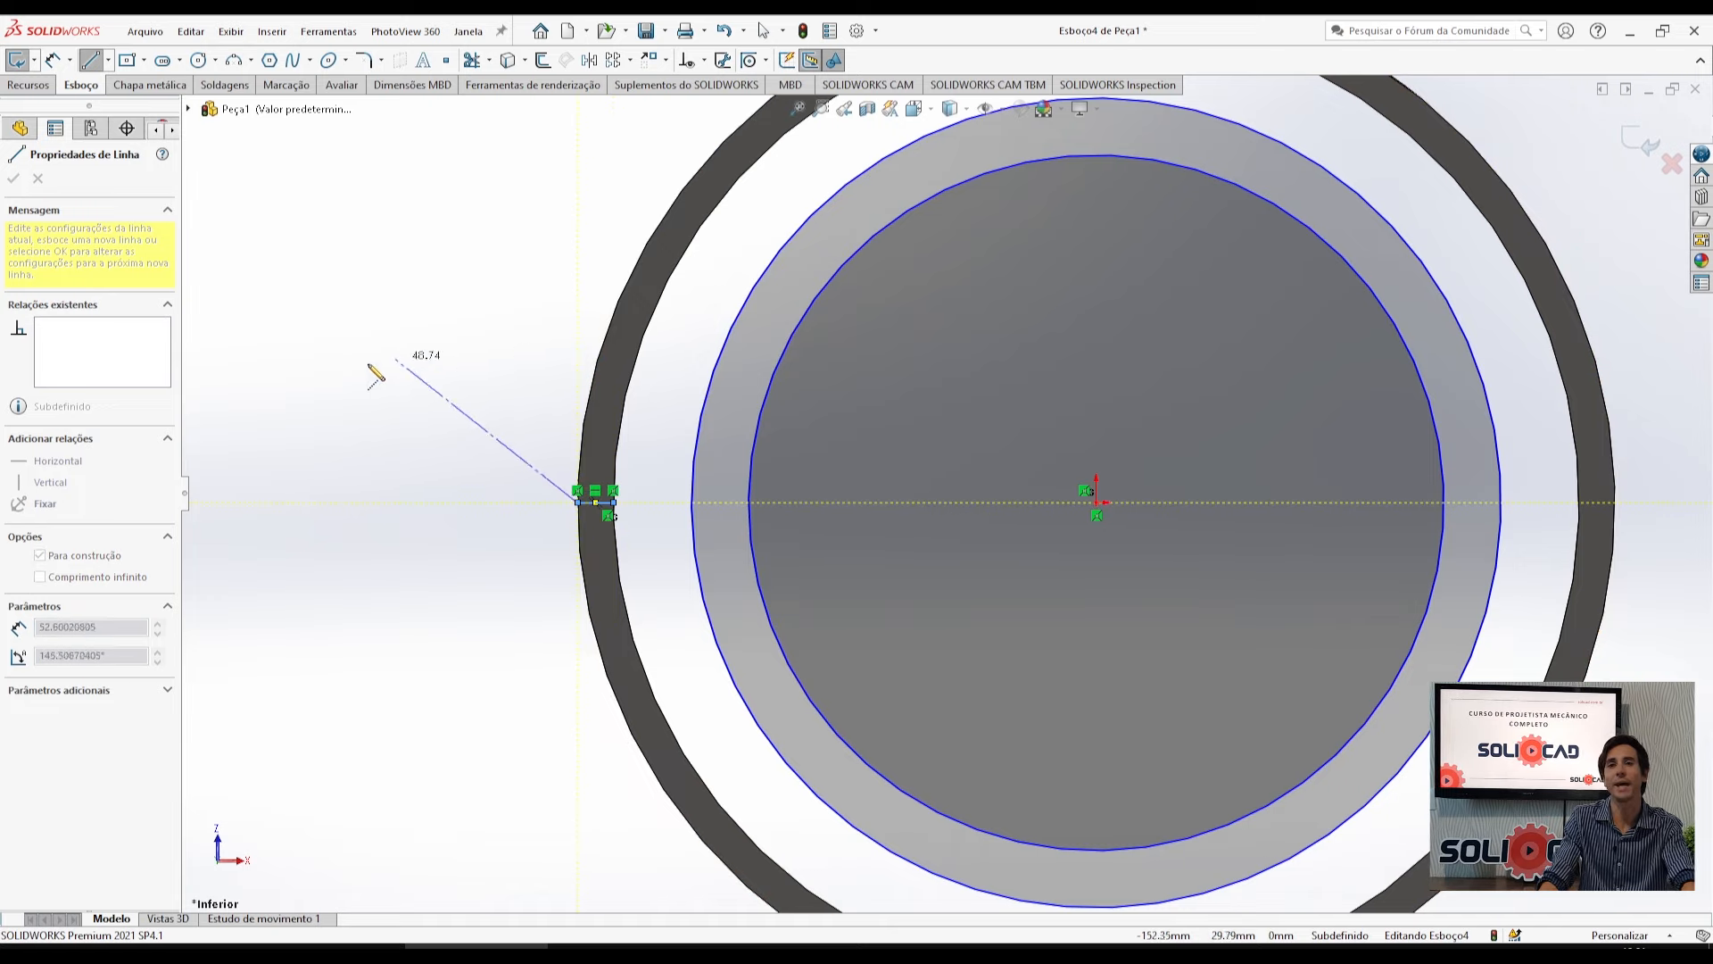
pyautogui.press('Escape')
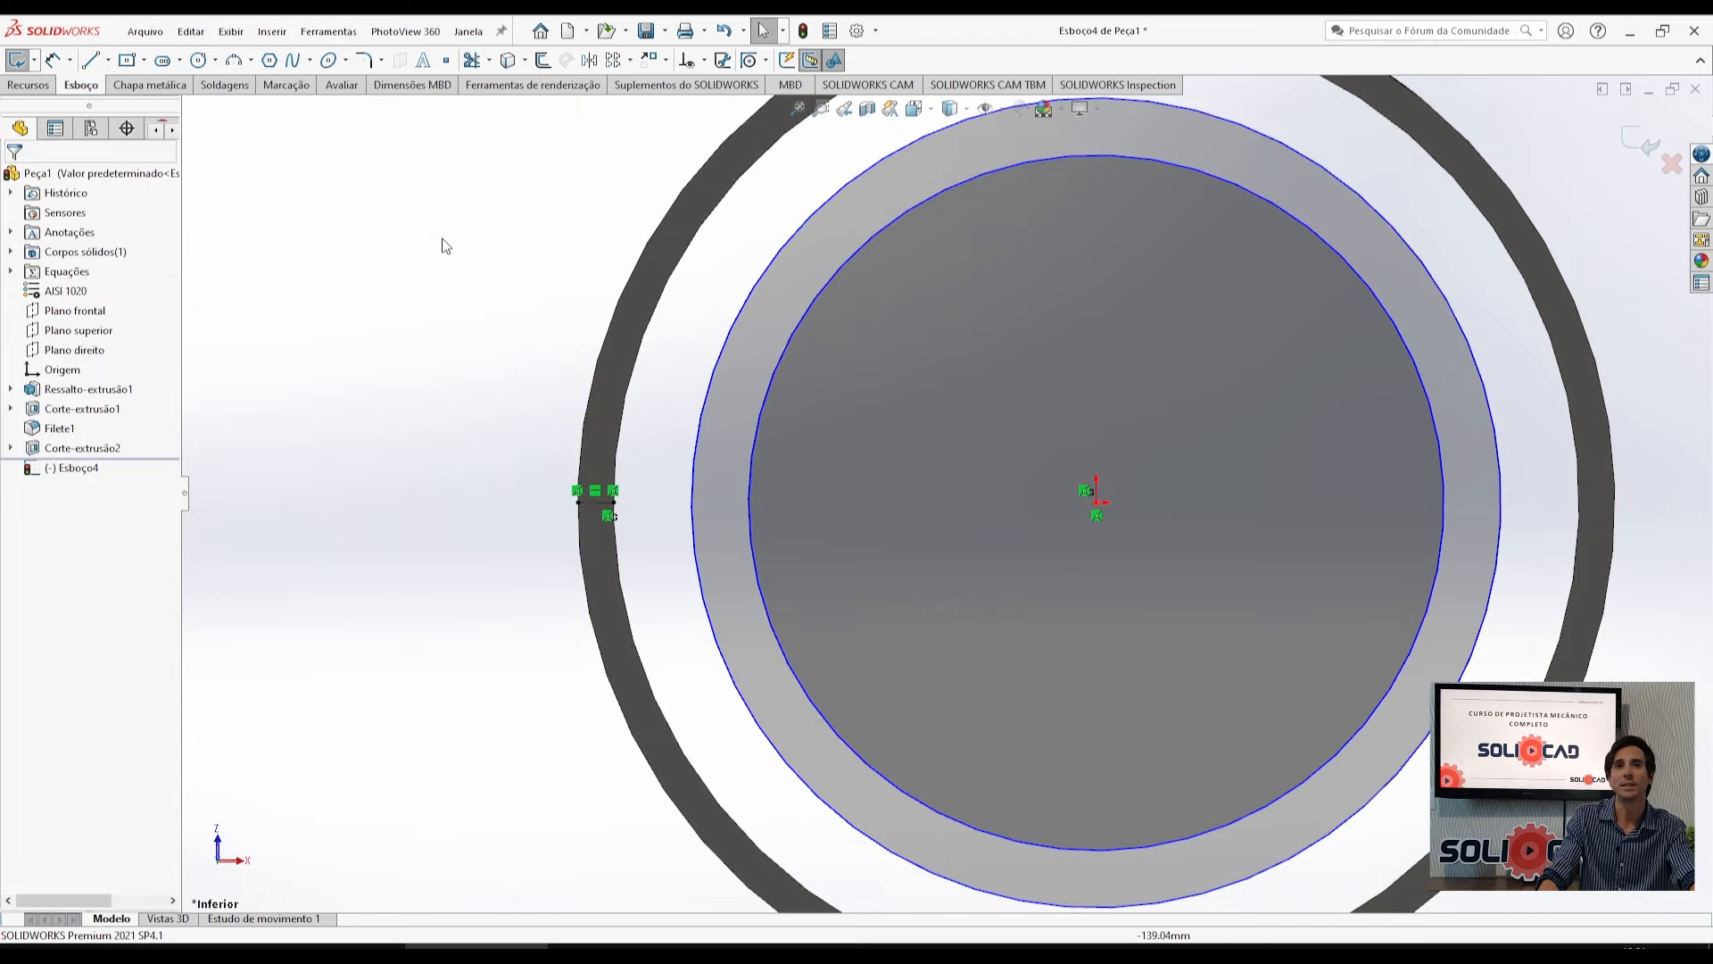
# Place a sketch point at the midpoint of the centreline across the bottom face's wall.
pyautogui.click(446, 60)
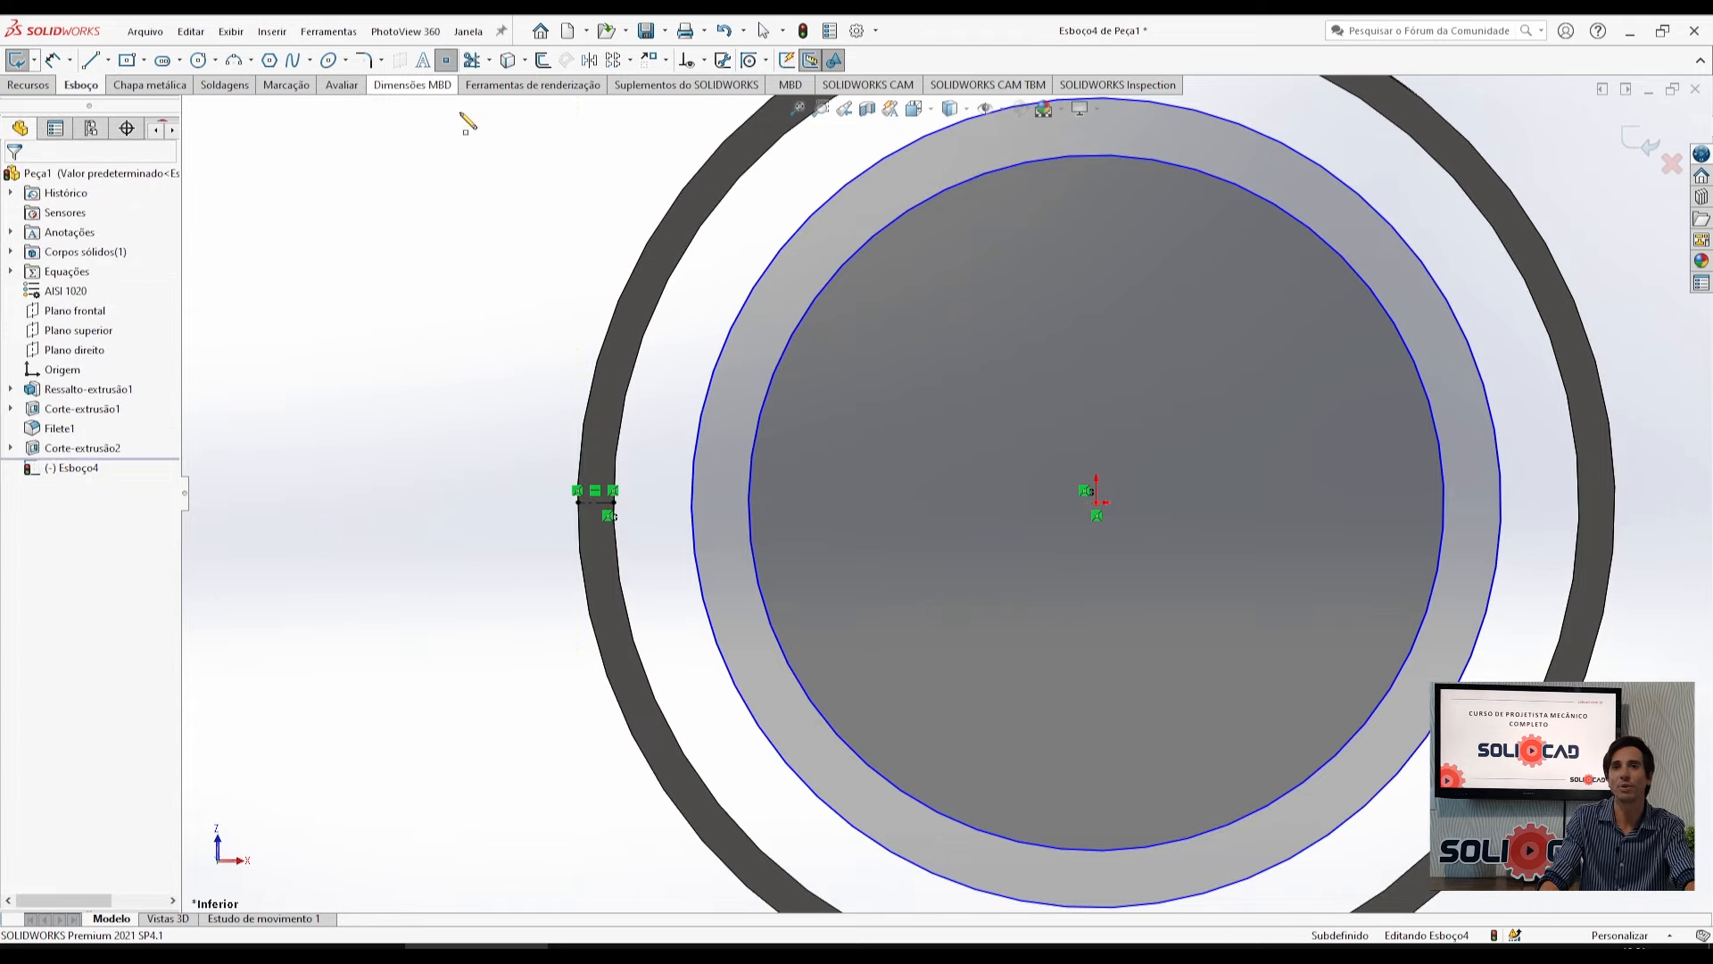
pyautogui.scroll(-5, 607, 535)
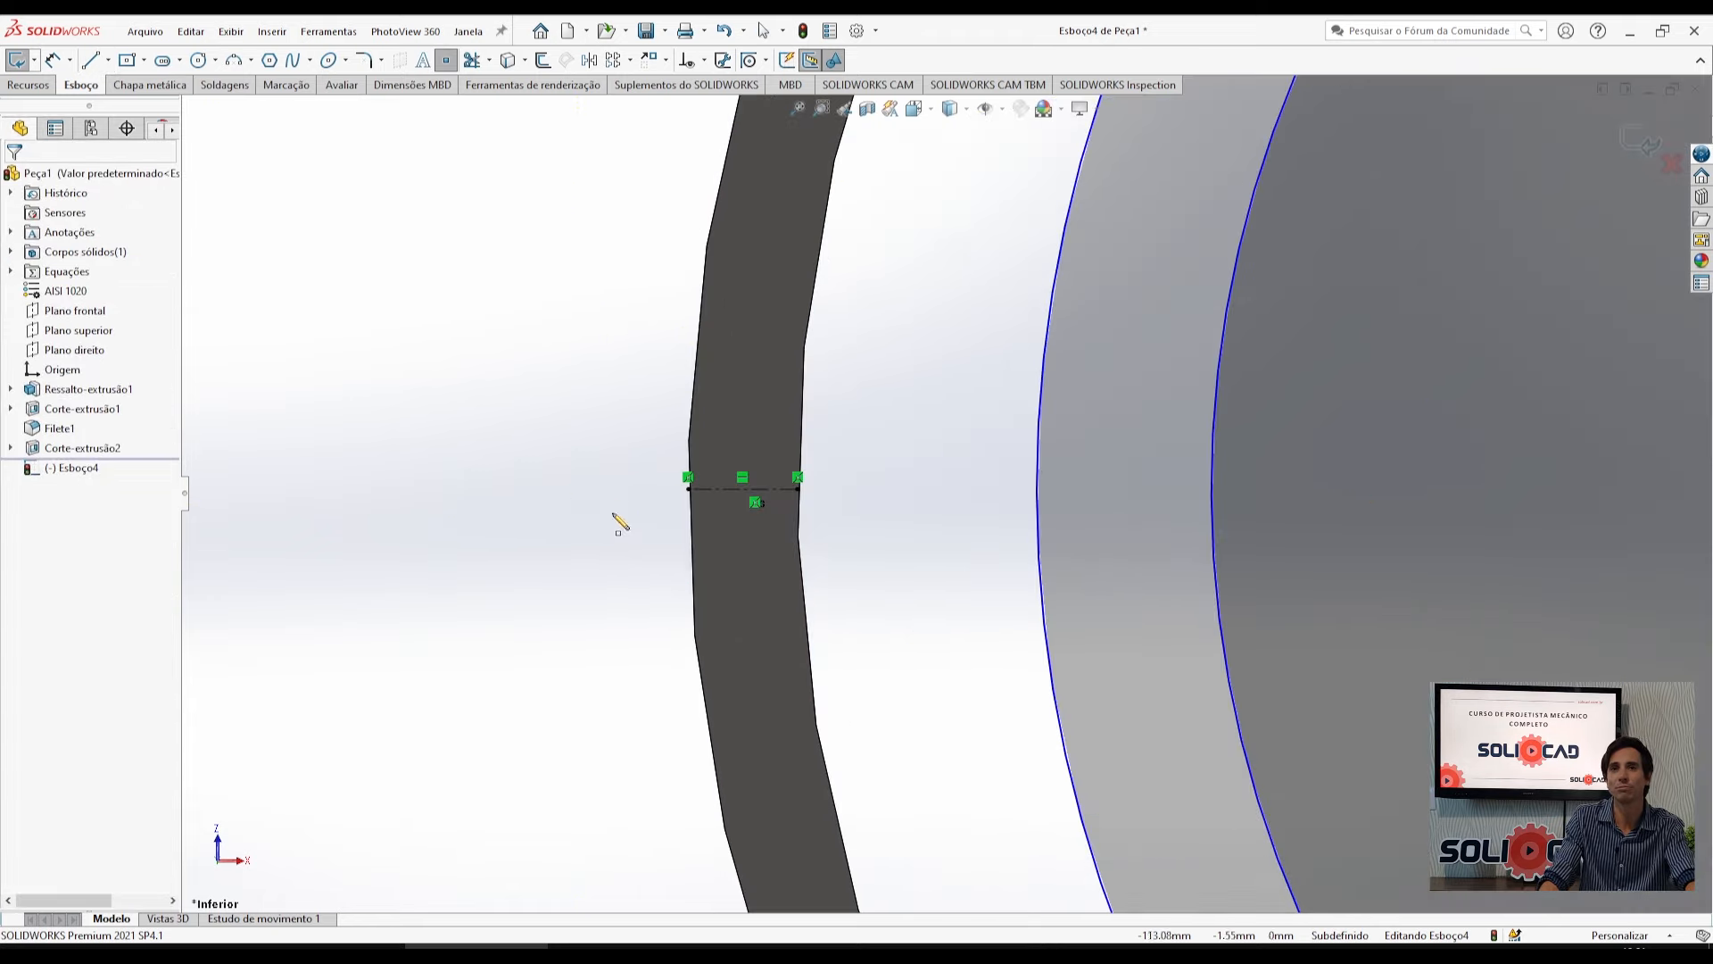
pyautogui.click(743, 489)
pyautogui.press('Escape')
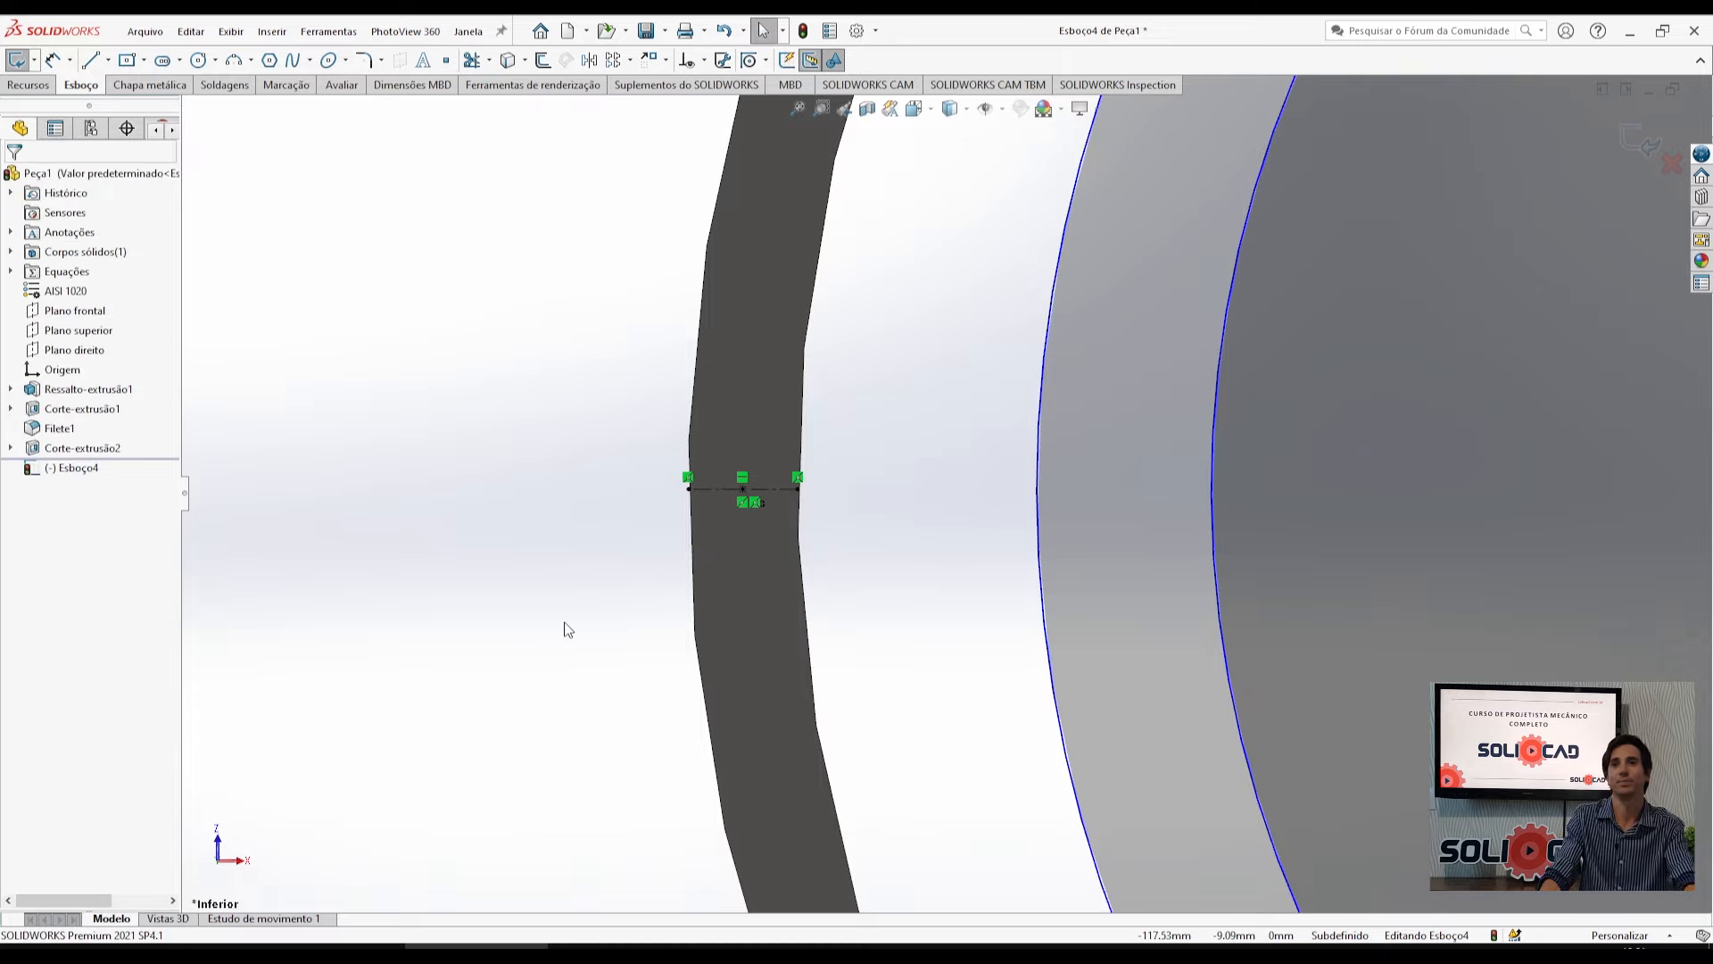
# Make the larger sketch circle coincident with the point in the middle of the bottom face's wall.
pyautogui.press('z')
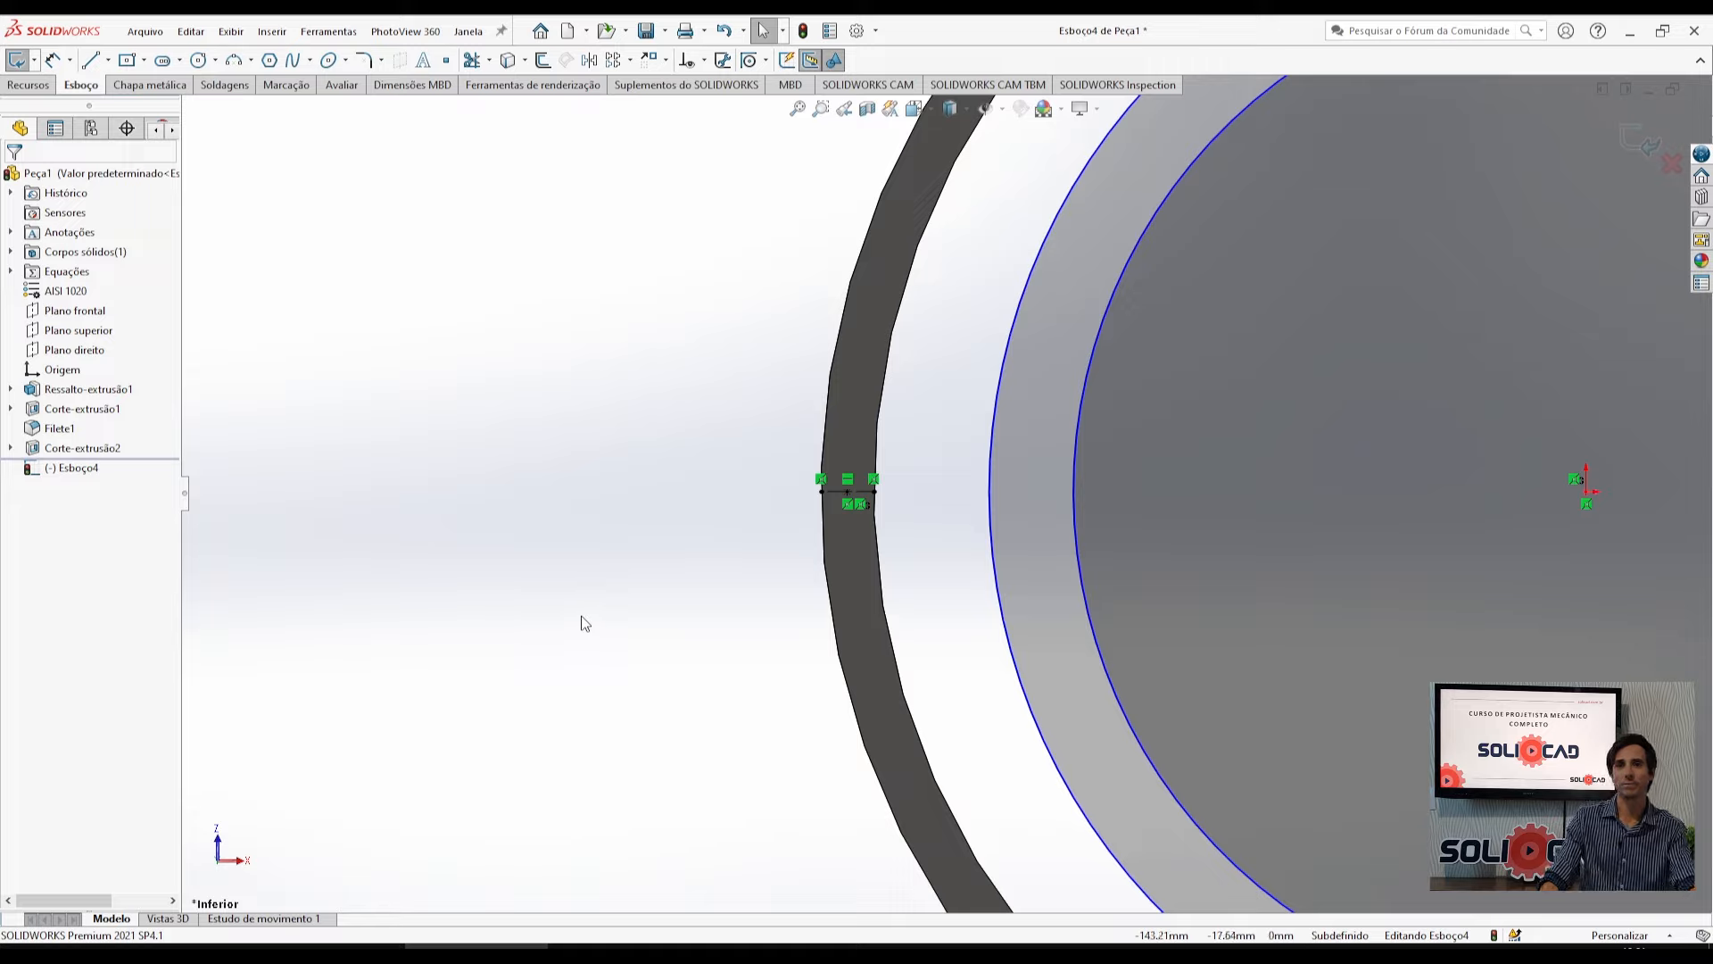
pyautogui.click(848, 491)
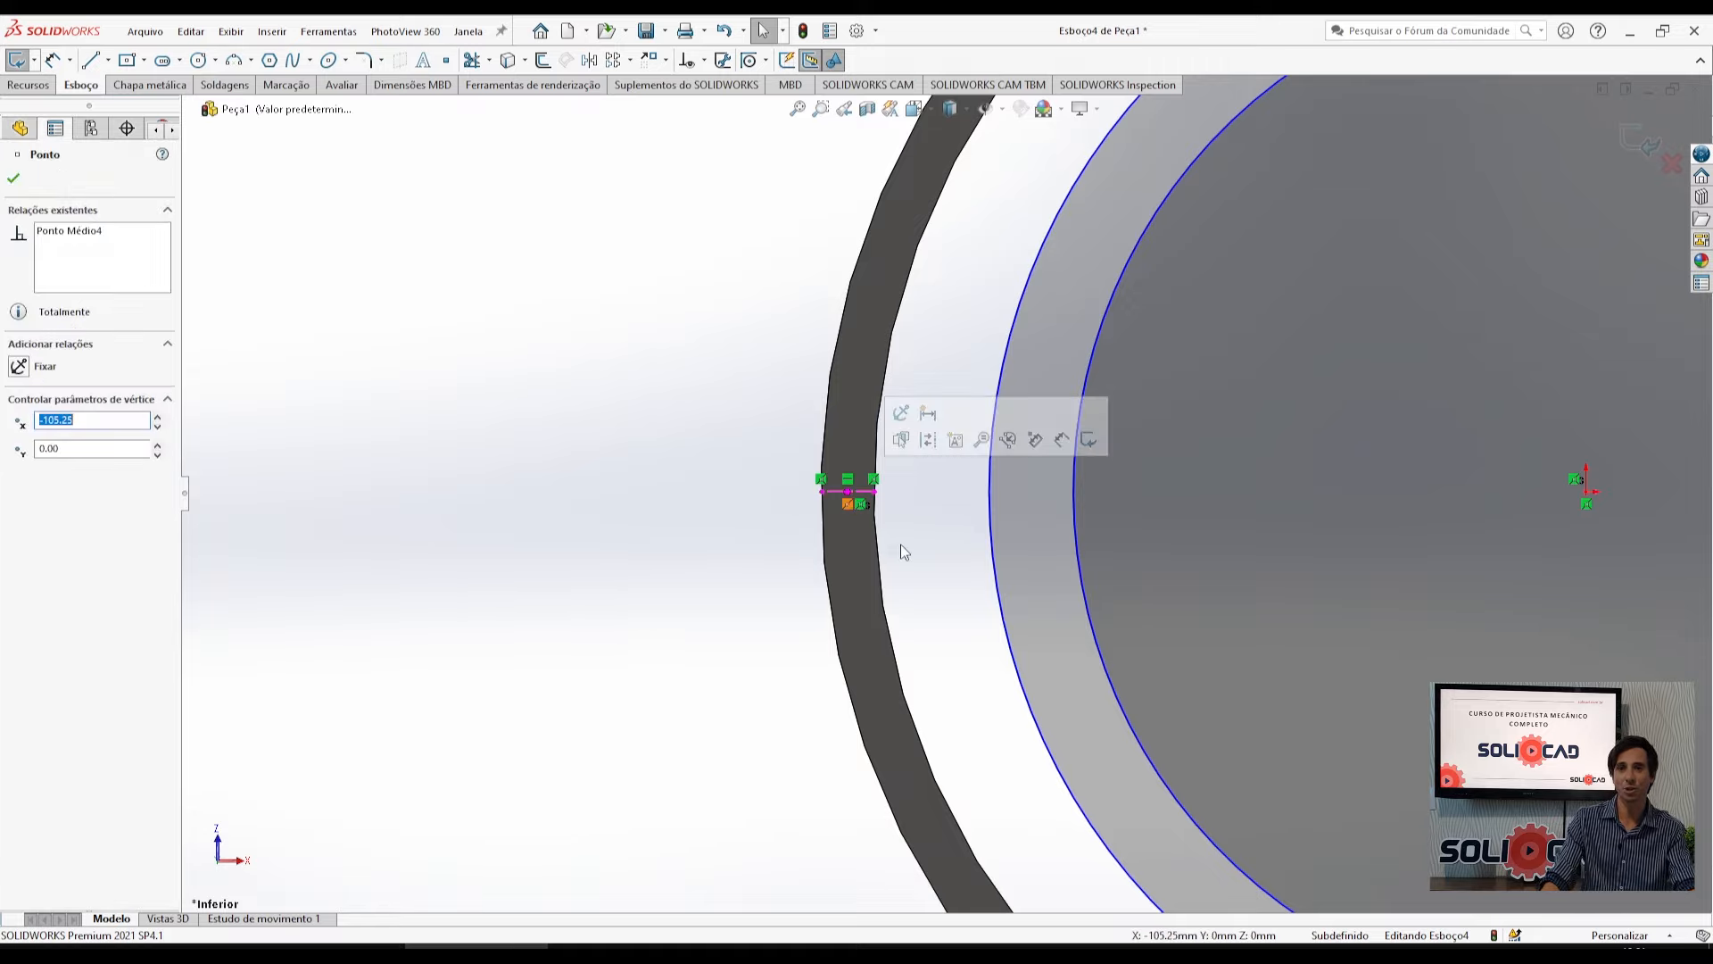
pyautogui.keyDown('ctrl'); pyautogui.click(993, 534); pyautogui.keyUp('ctrl')
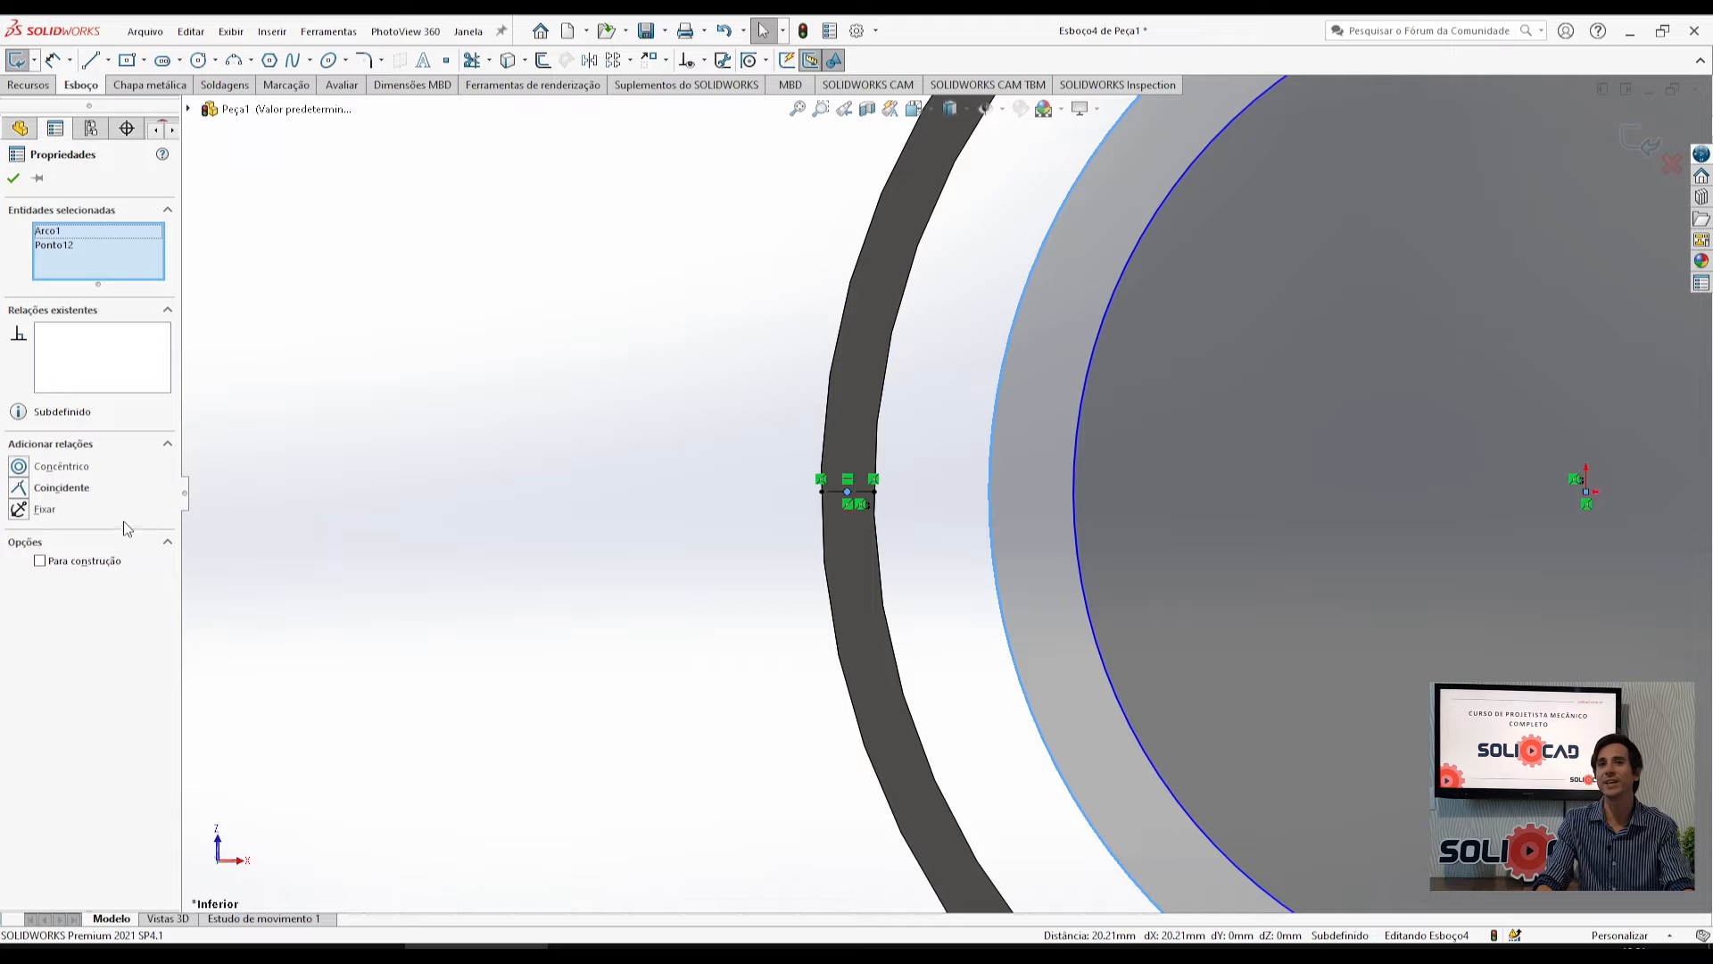
pyautogui.click(19, 486)
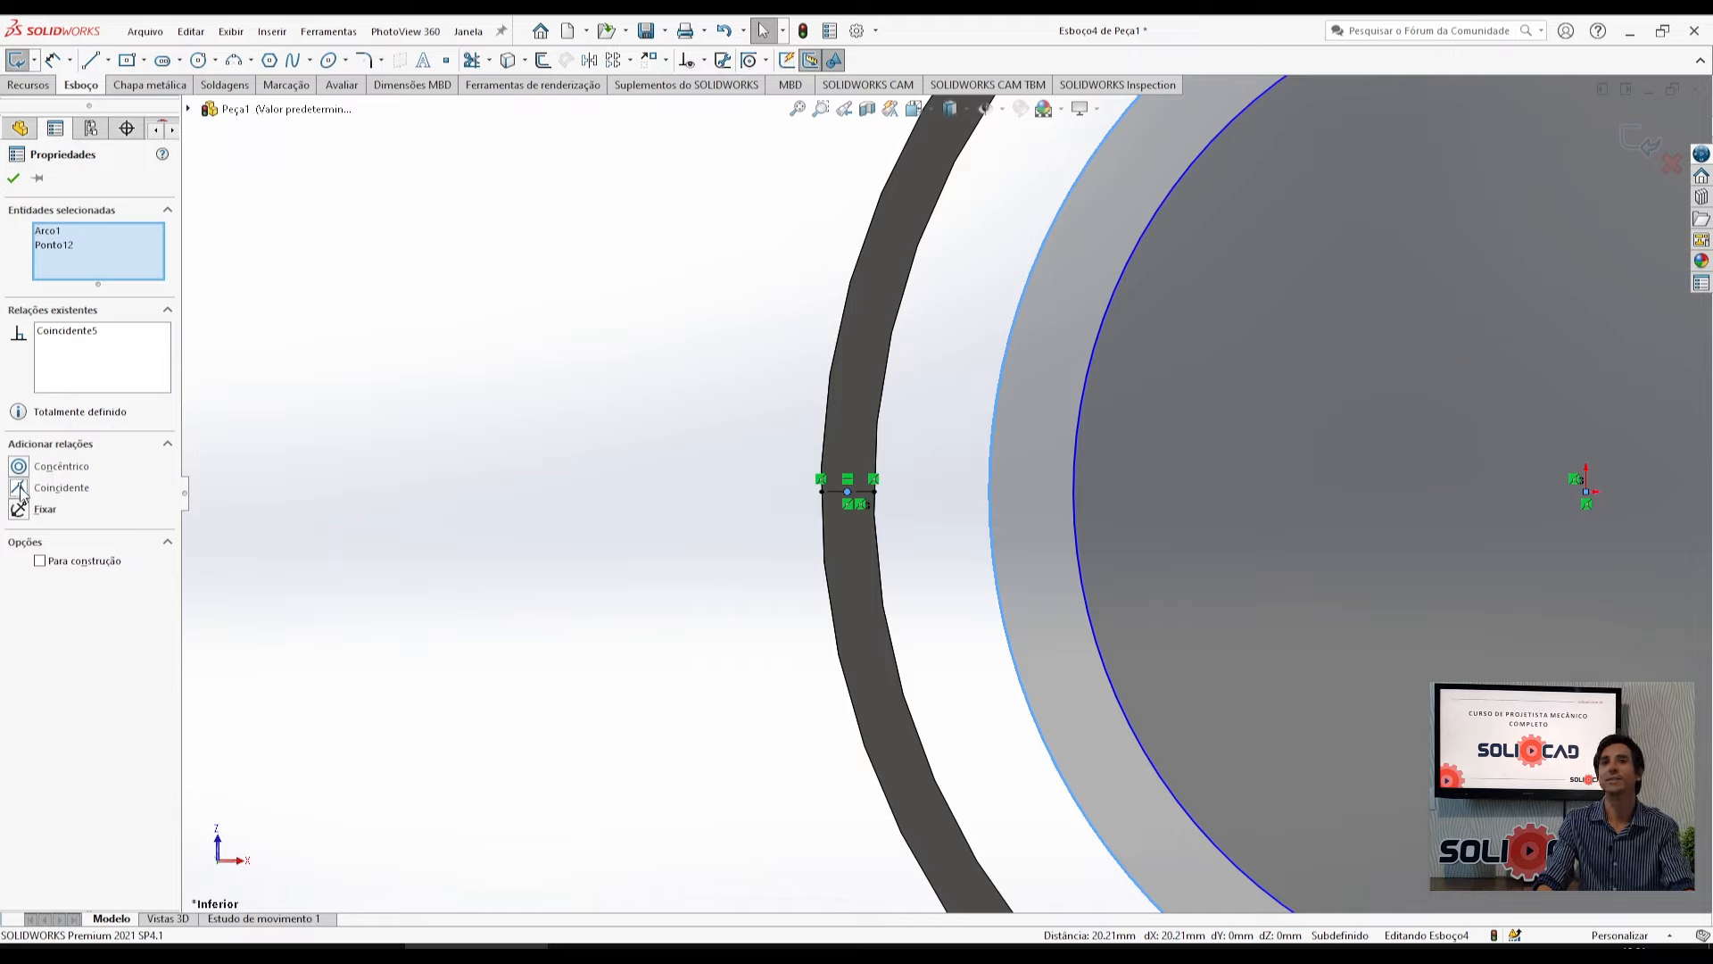
pyautogui.click(501, 637)
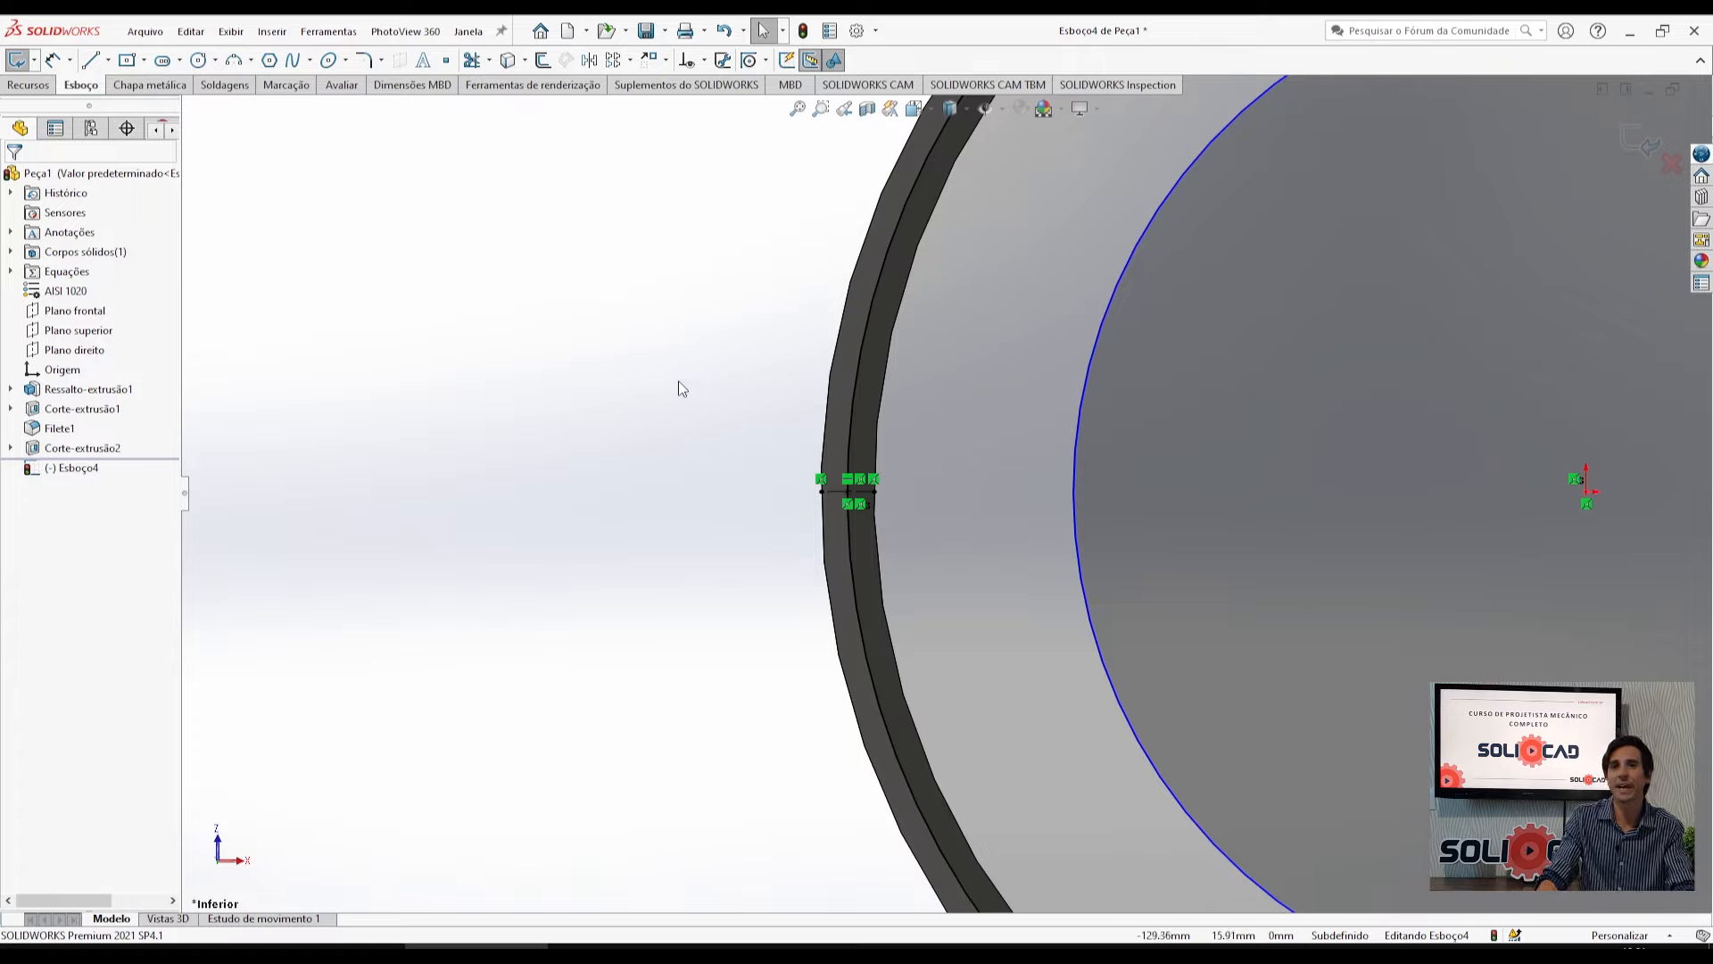
# Make the smaller sketch circle coincident with the centreline's endpoint on the wall's inner edge.
pyautogui.click(876, 492)
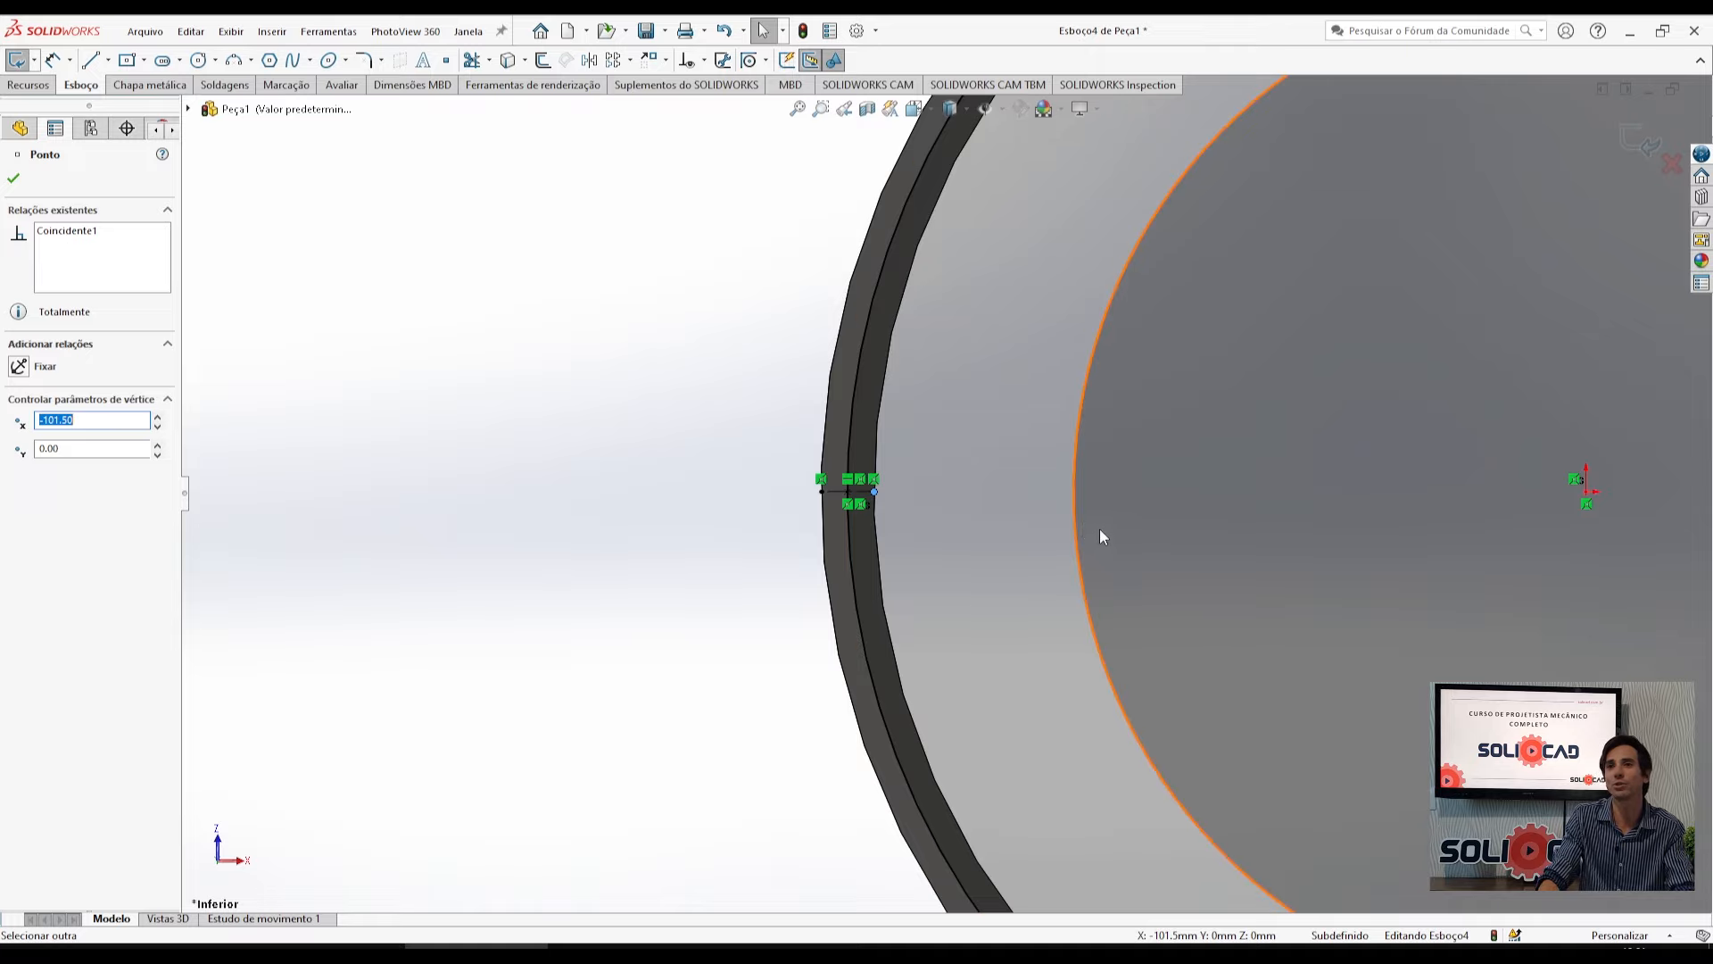
pyautogui.keyDown('ctrl'); pyautogui.click(1076, 523); pyautogui.keyUp('ctrl')
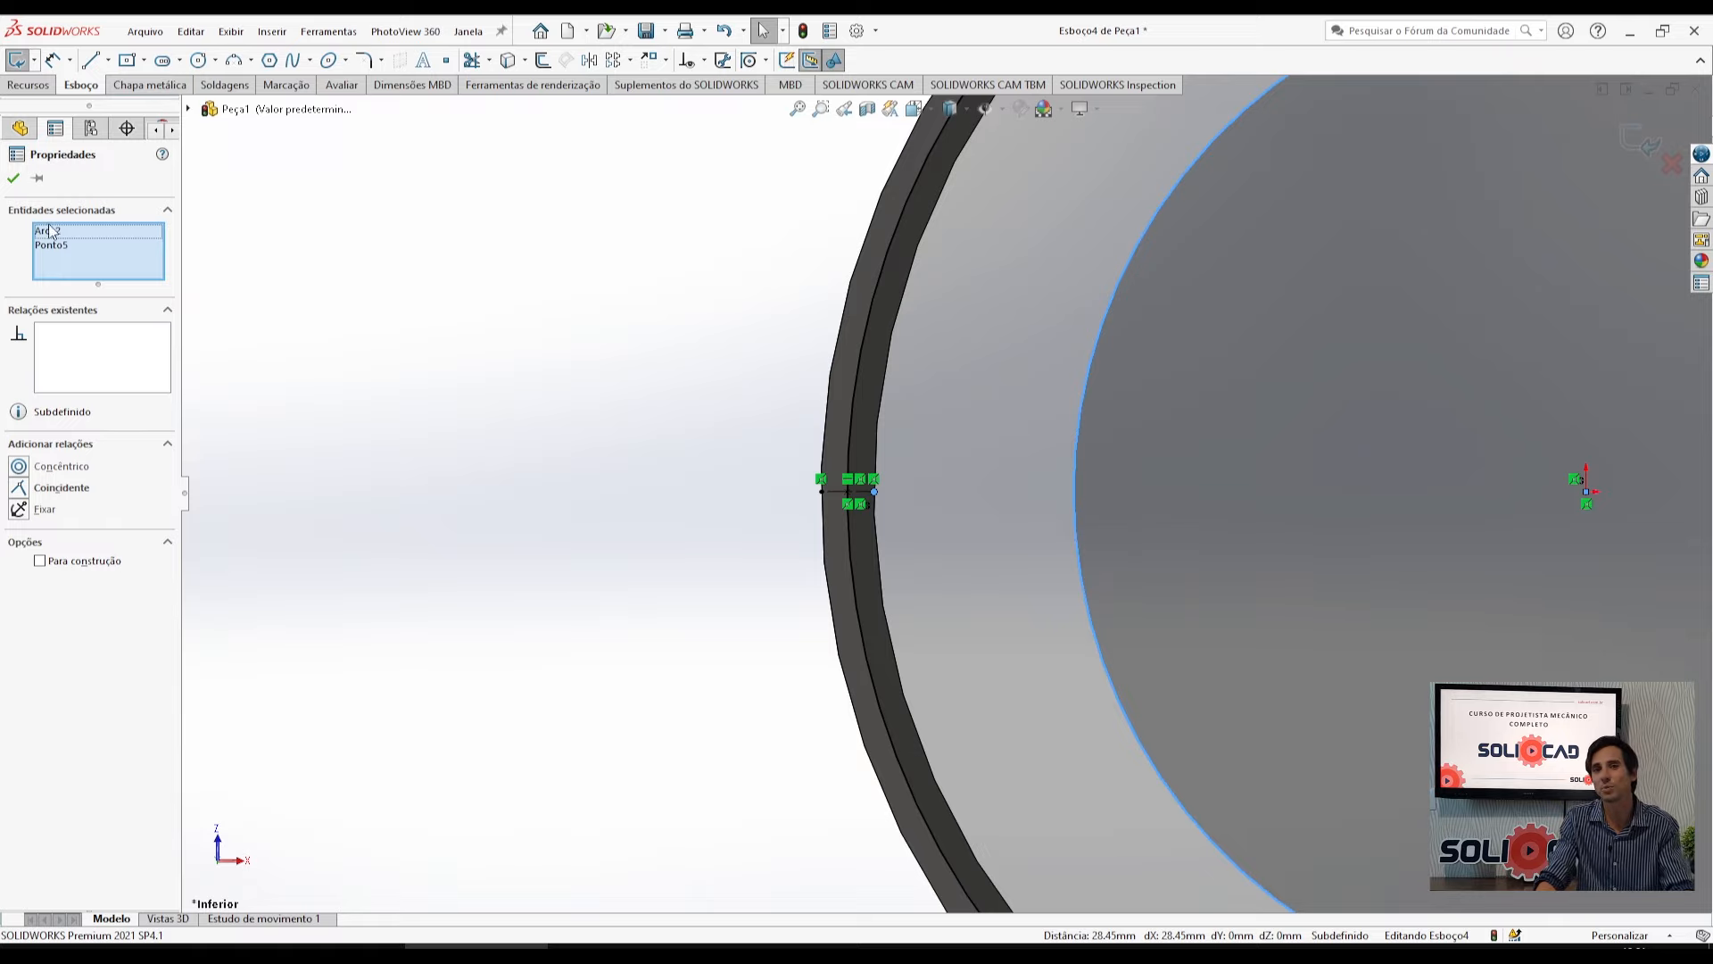
pyautogui.click(18, 488)
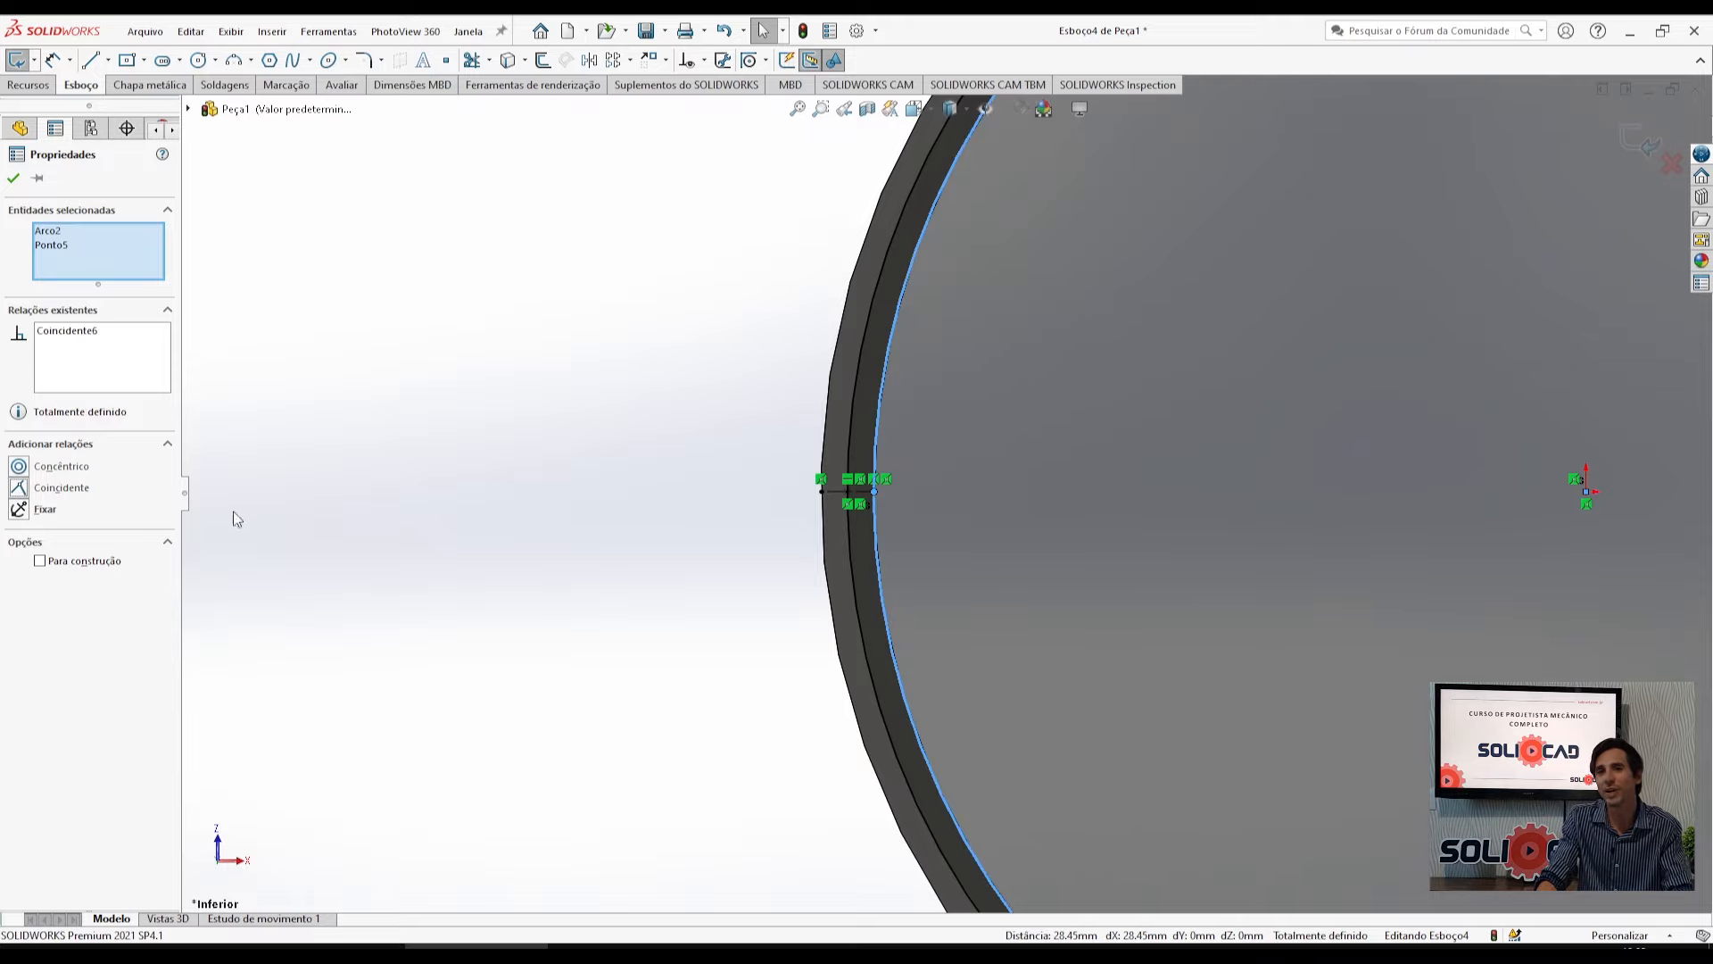
# Cut the ring sketch on the bottom face into the wall as a blind extruded cut 3.3 mm deep.
pyautogui.scroll(1, 557, 559)
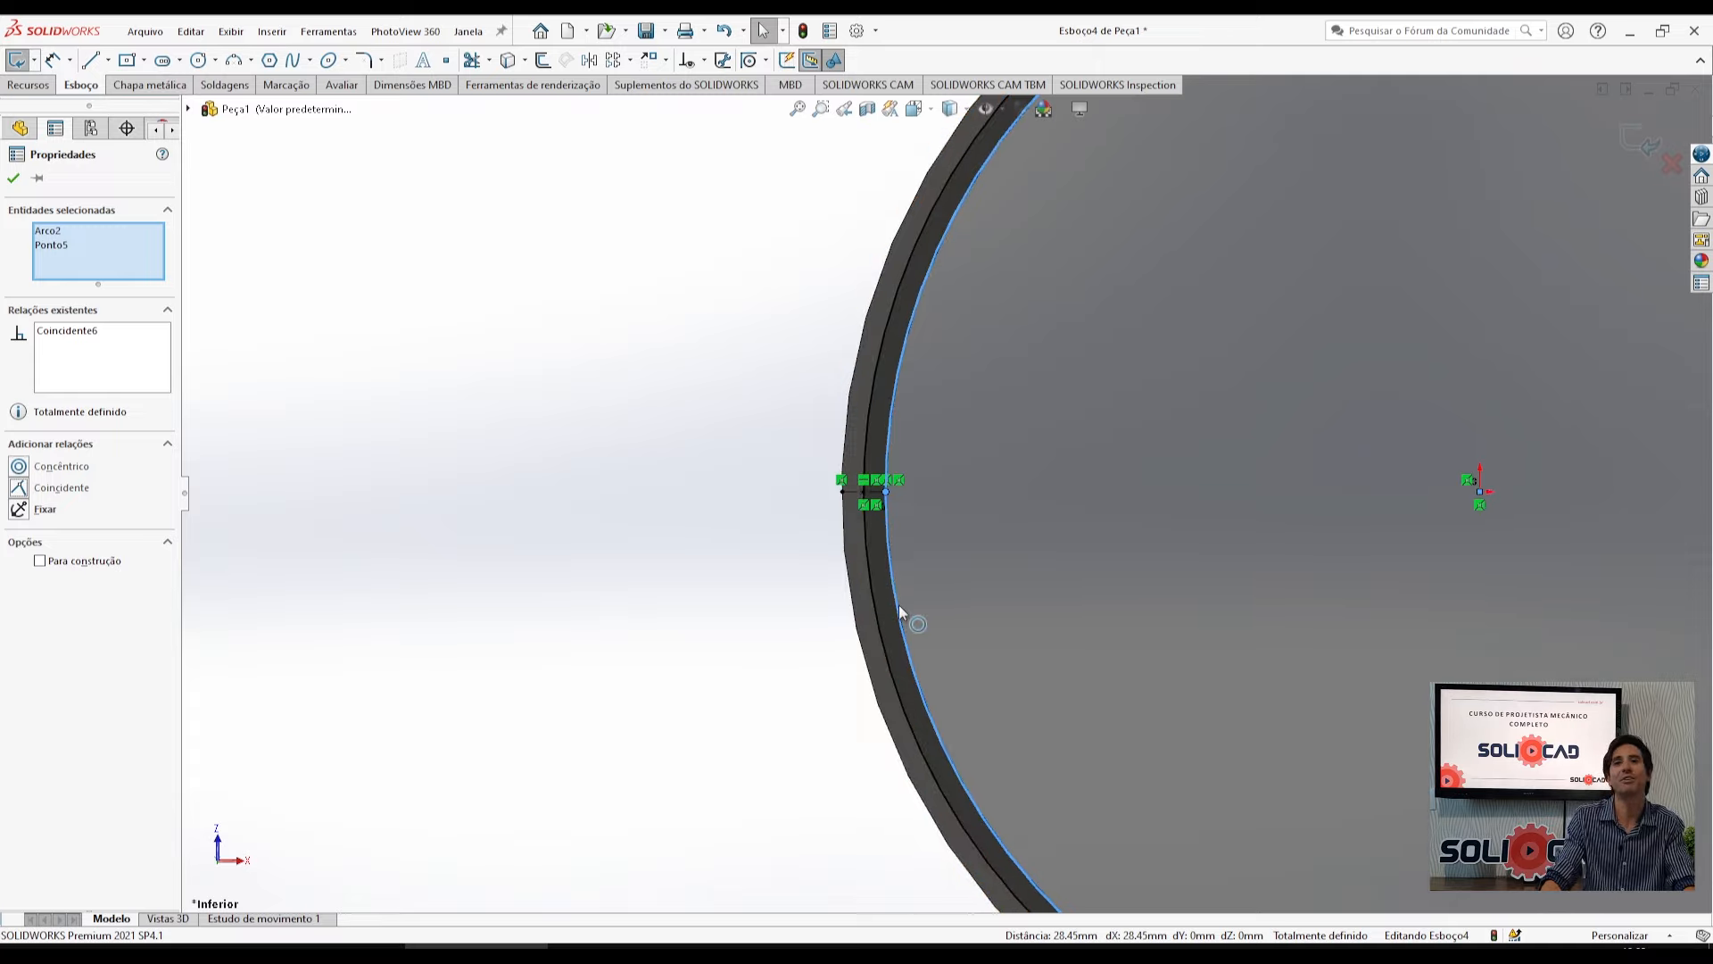
pyautogui.scroll(5, 757, 645)
pyautogui.moveTo(752, 643); pyautogui.dragTo(738, 392, button='middle')
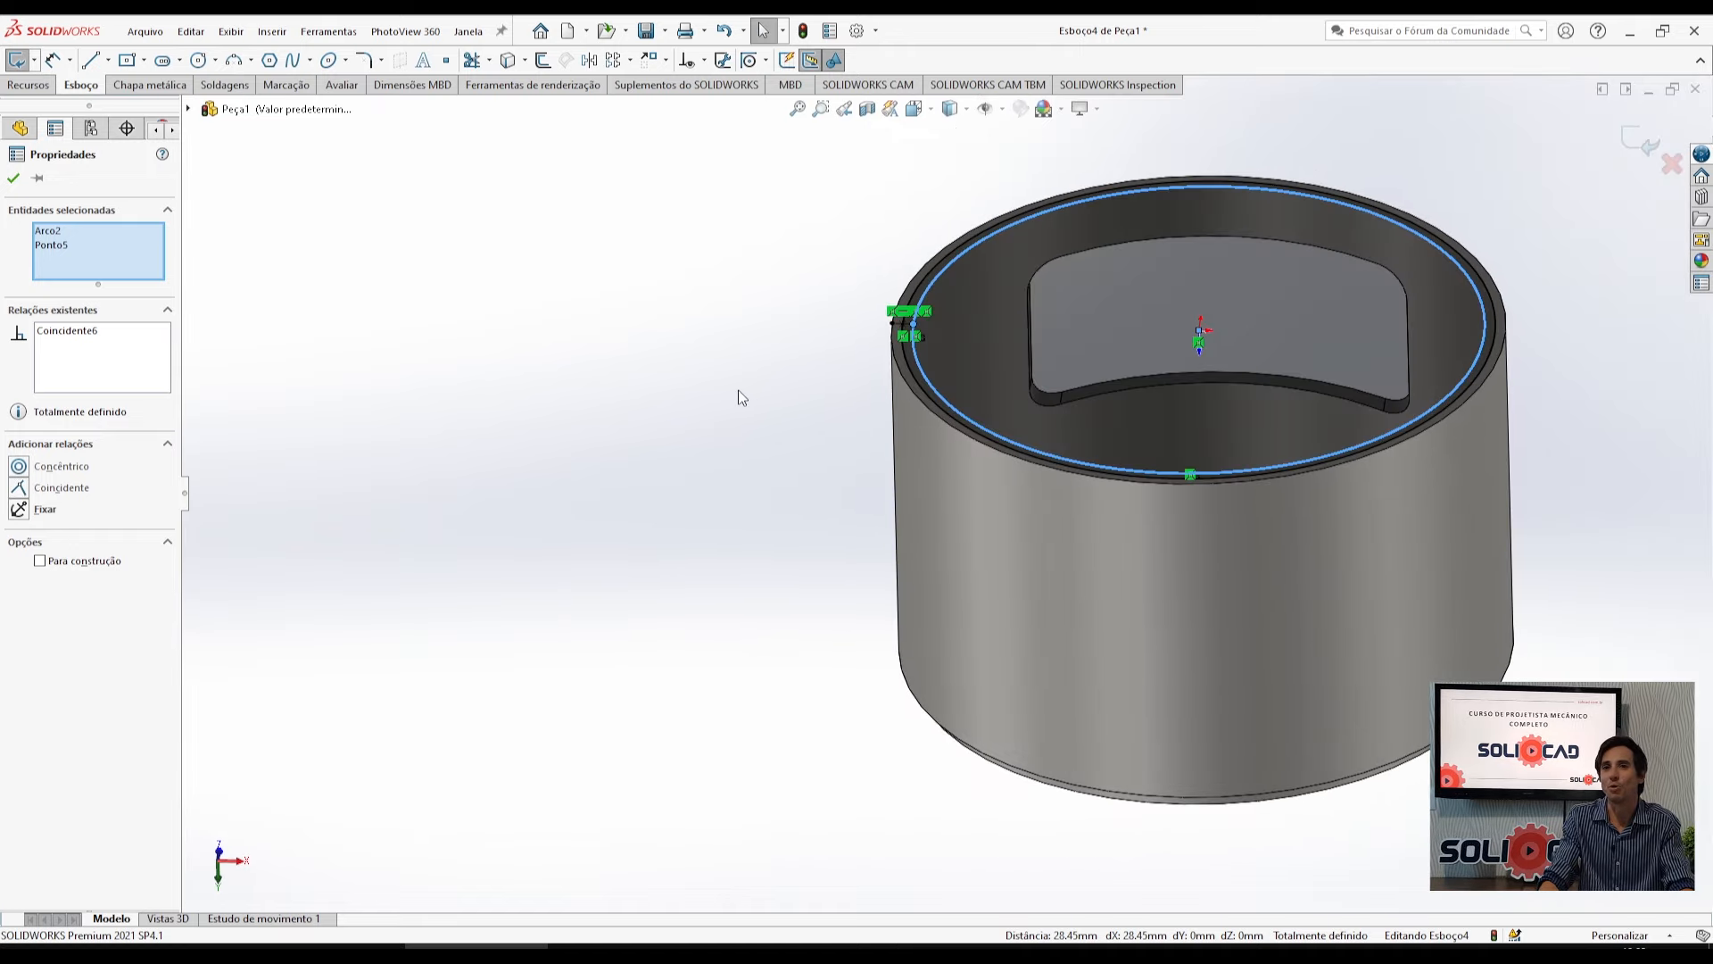
pyautogui.scroll(-3, 861, 259)
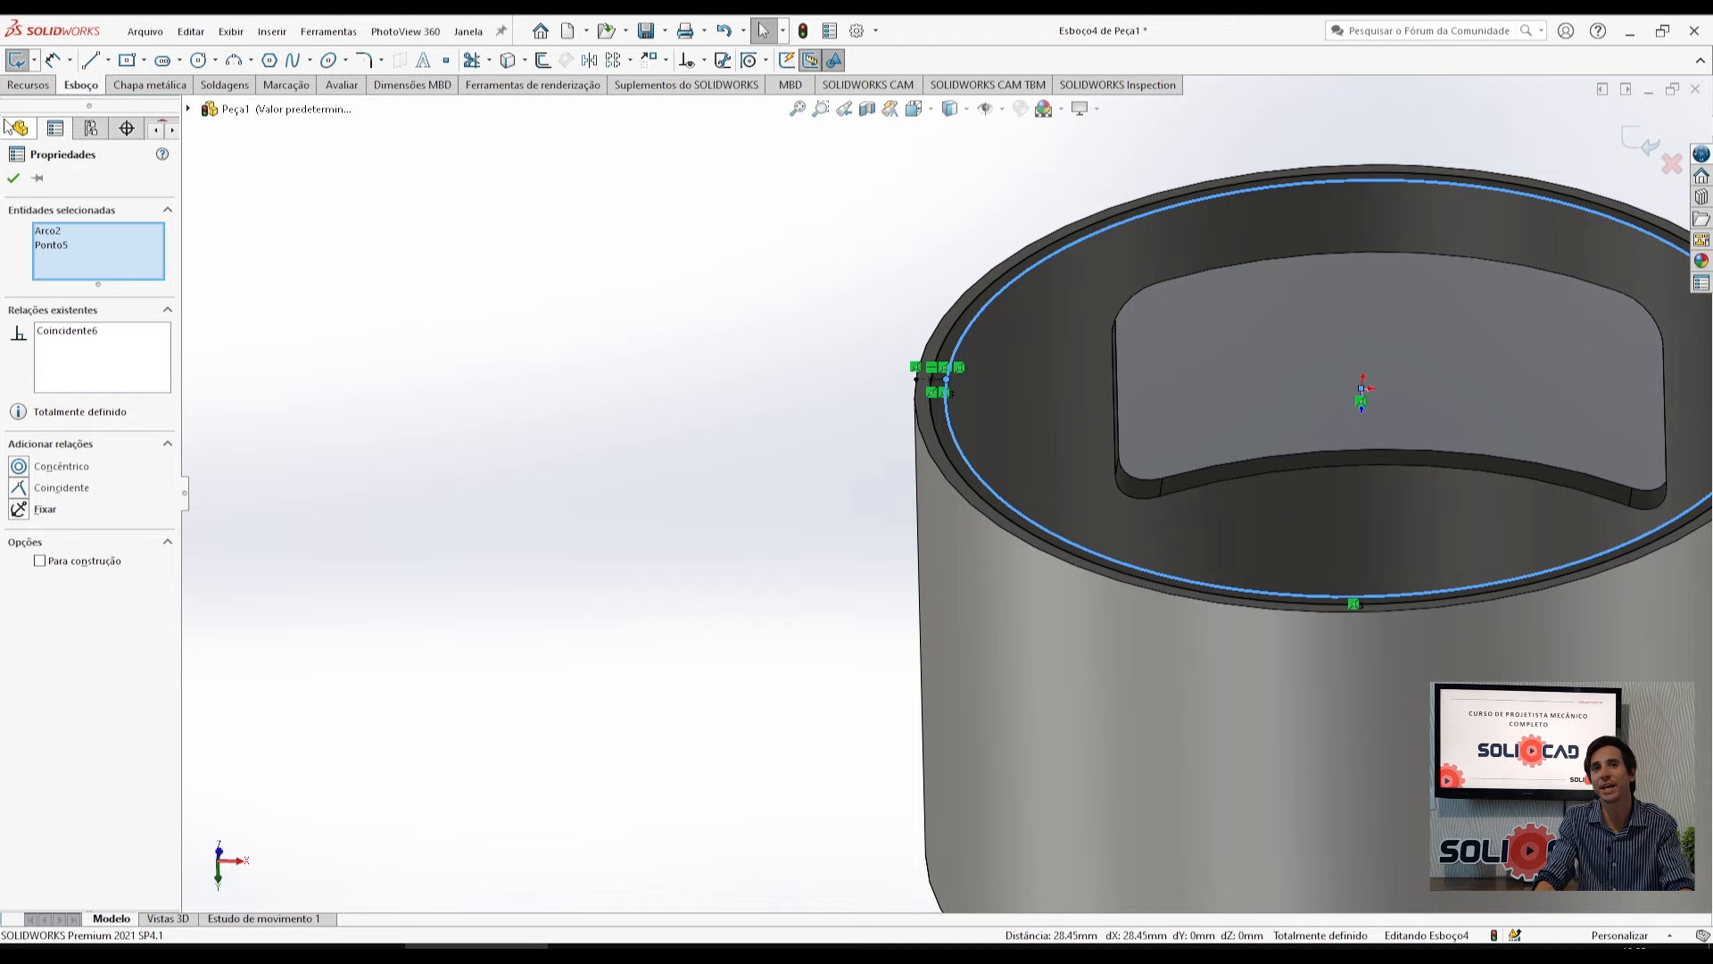
pyautogui.click(29, 84)
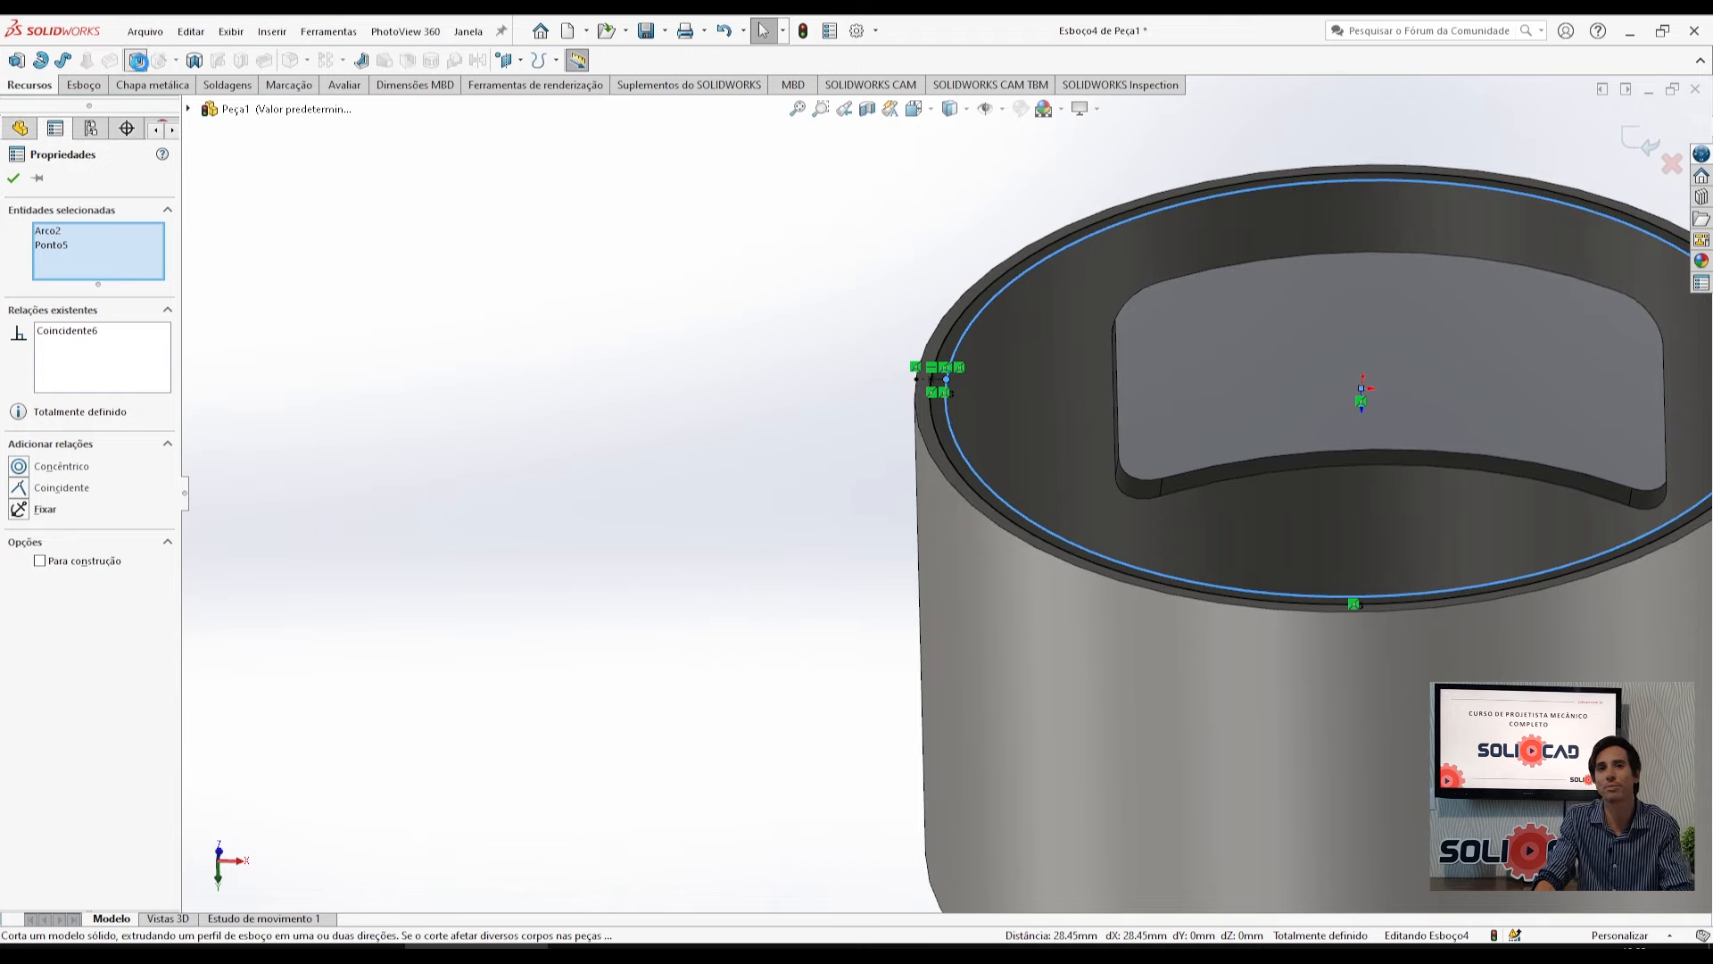
pyautogui.click(139, 62)
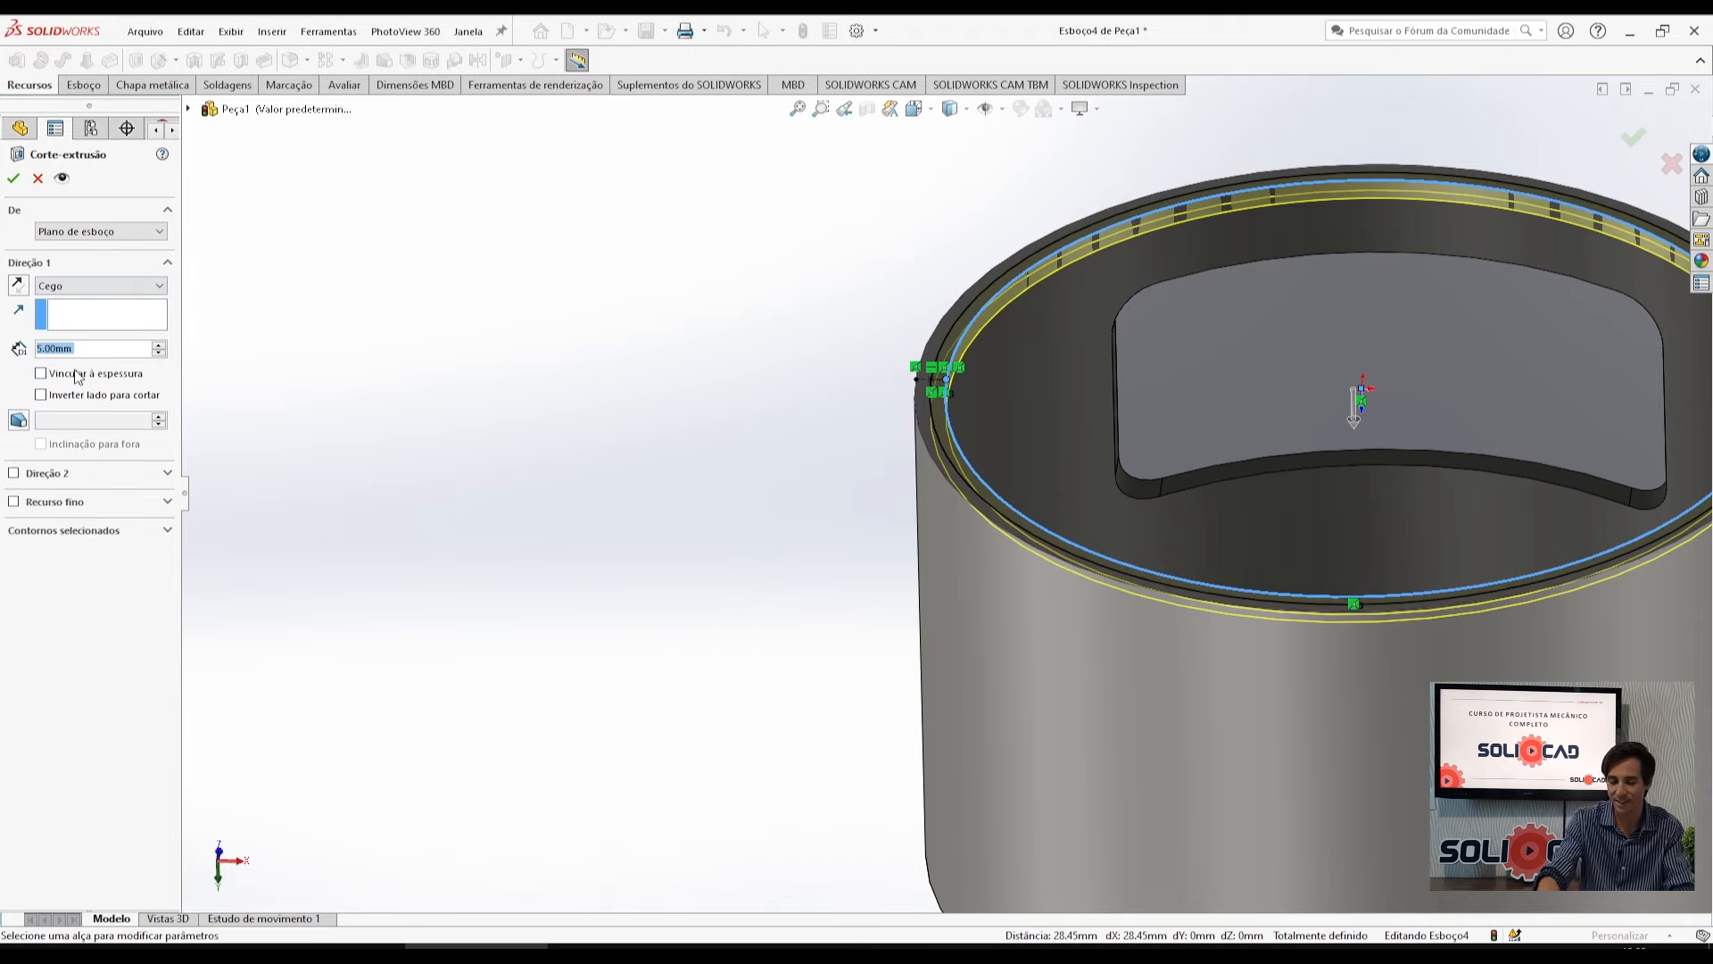
pyautogui.write('3.3')
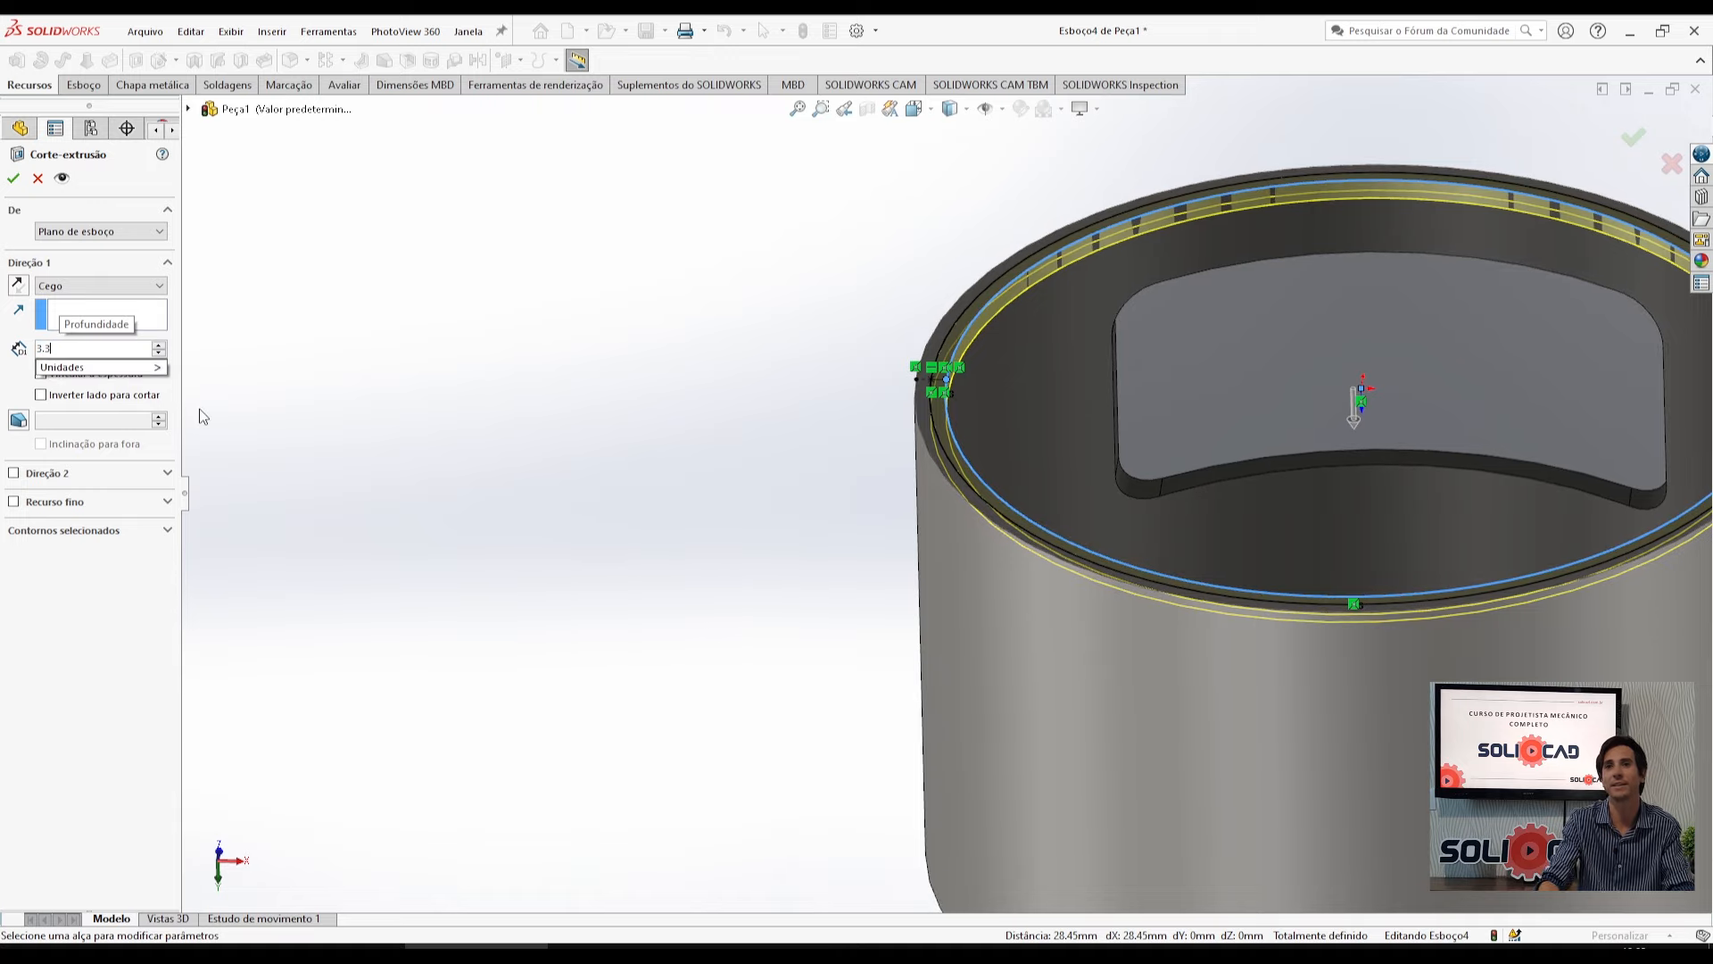
pyautogui.press('Return')
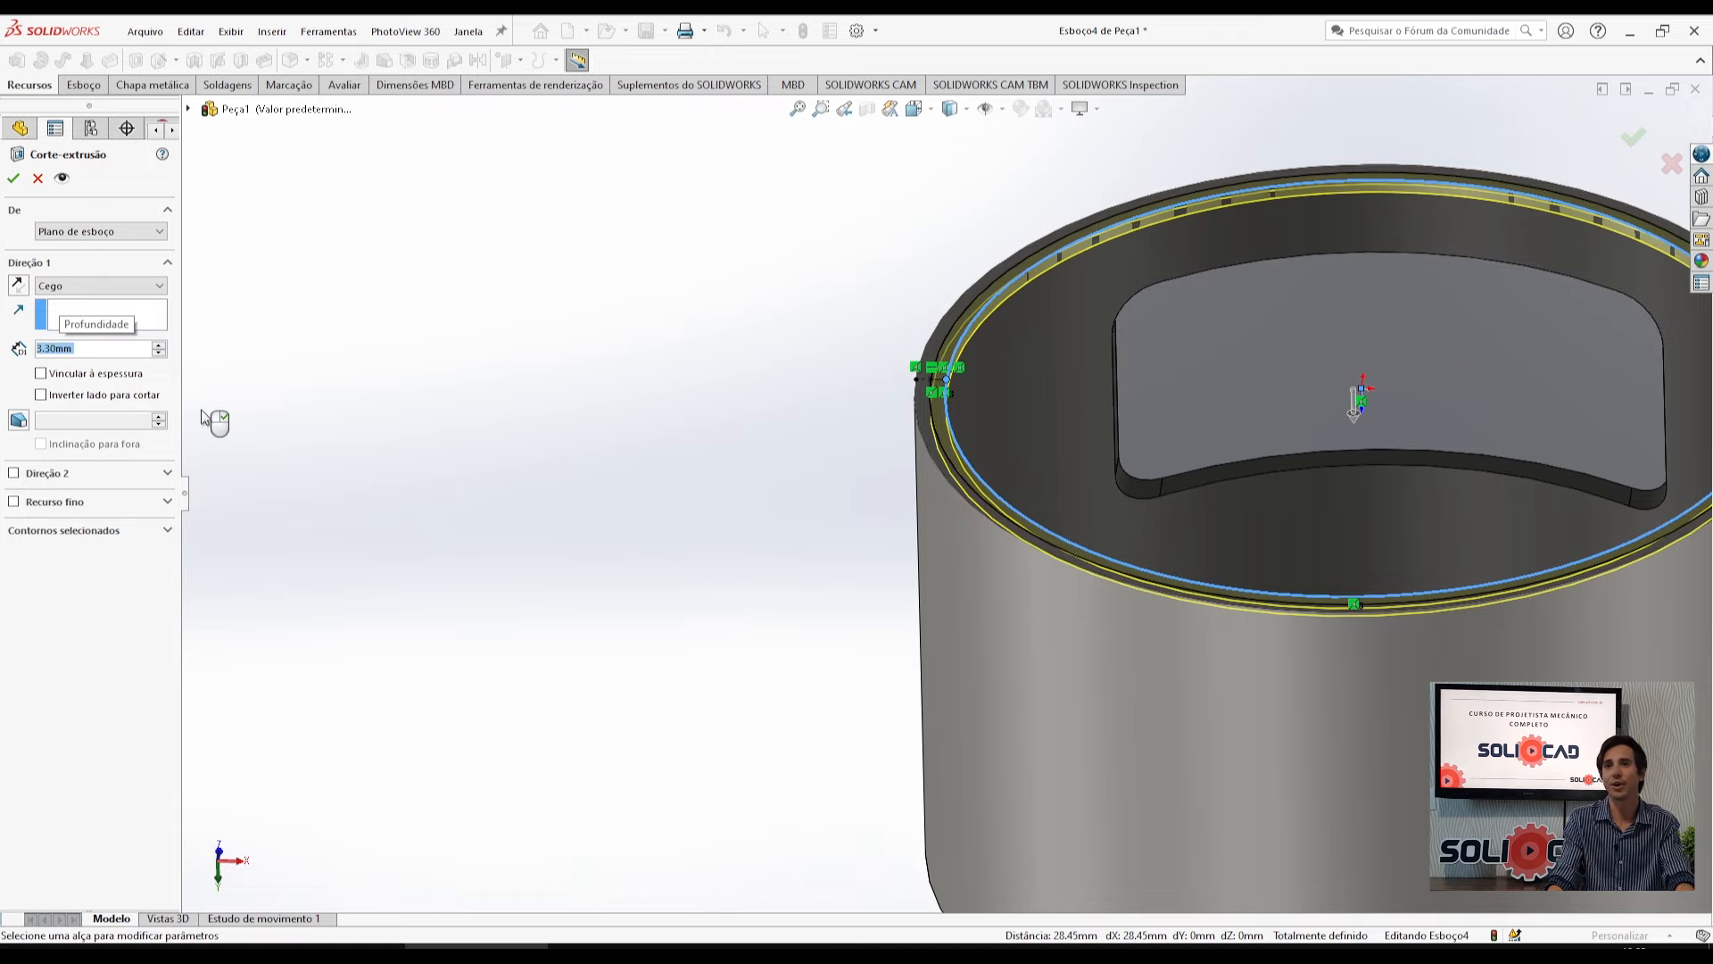
pyautogui.click(13, 178)
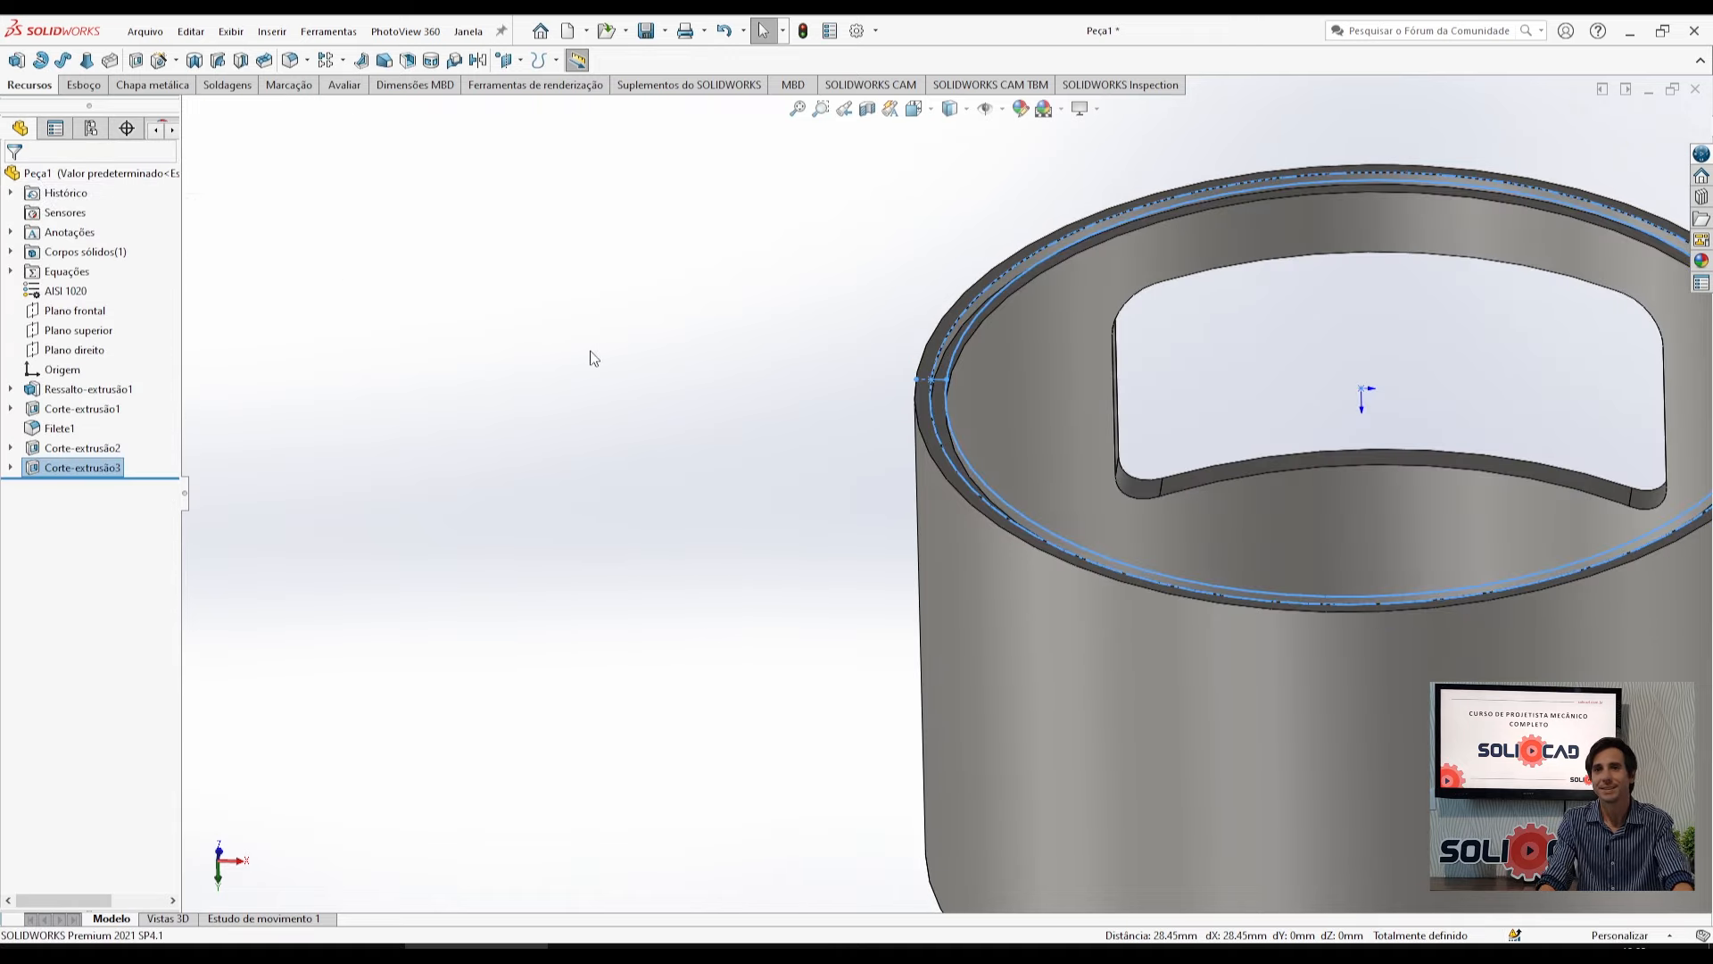
pyautogui.click(802, 357)
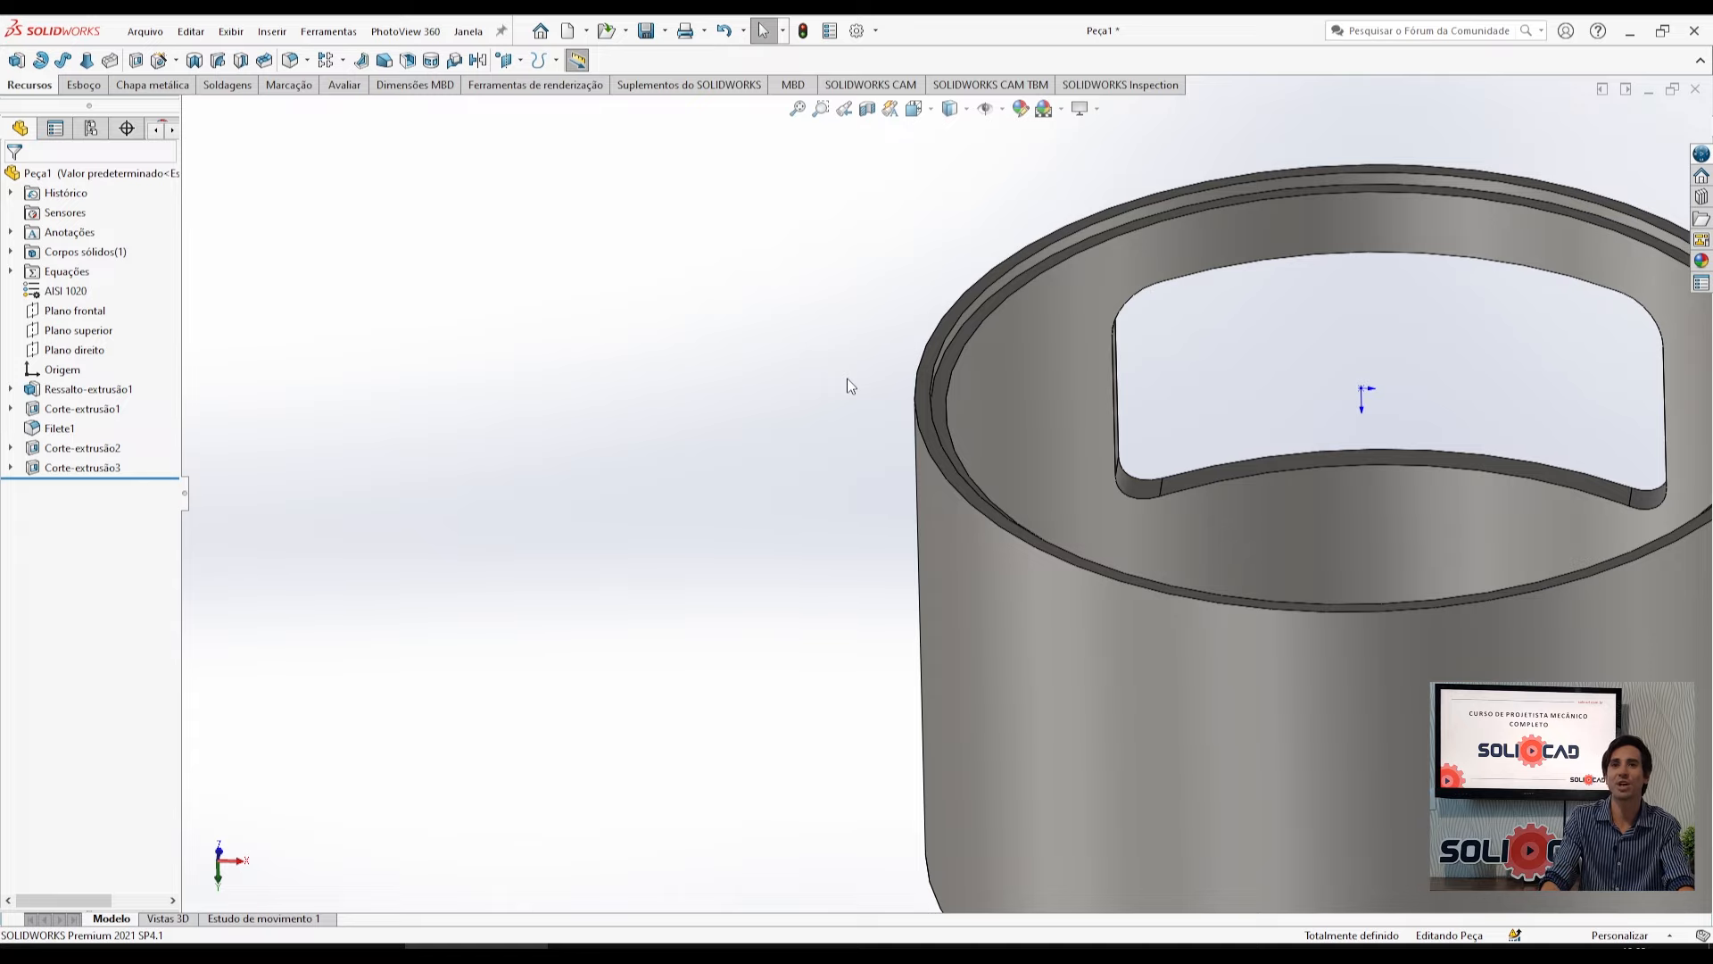
pyautogui.hotkey('ctrl', '7')
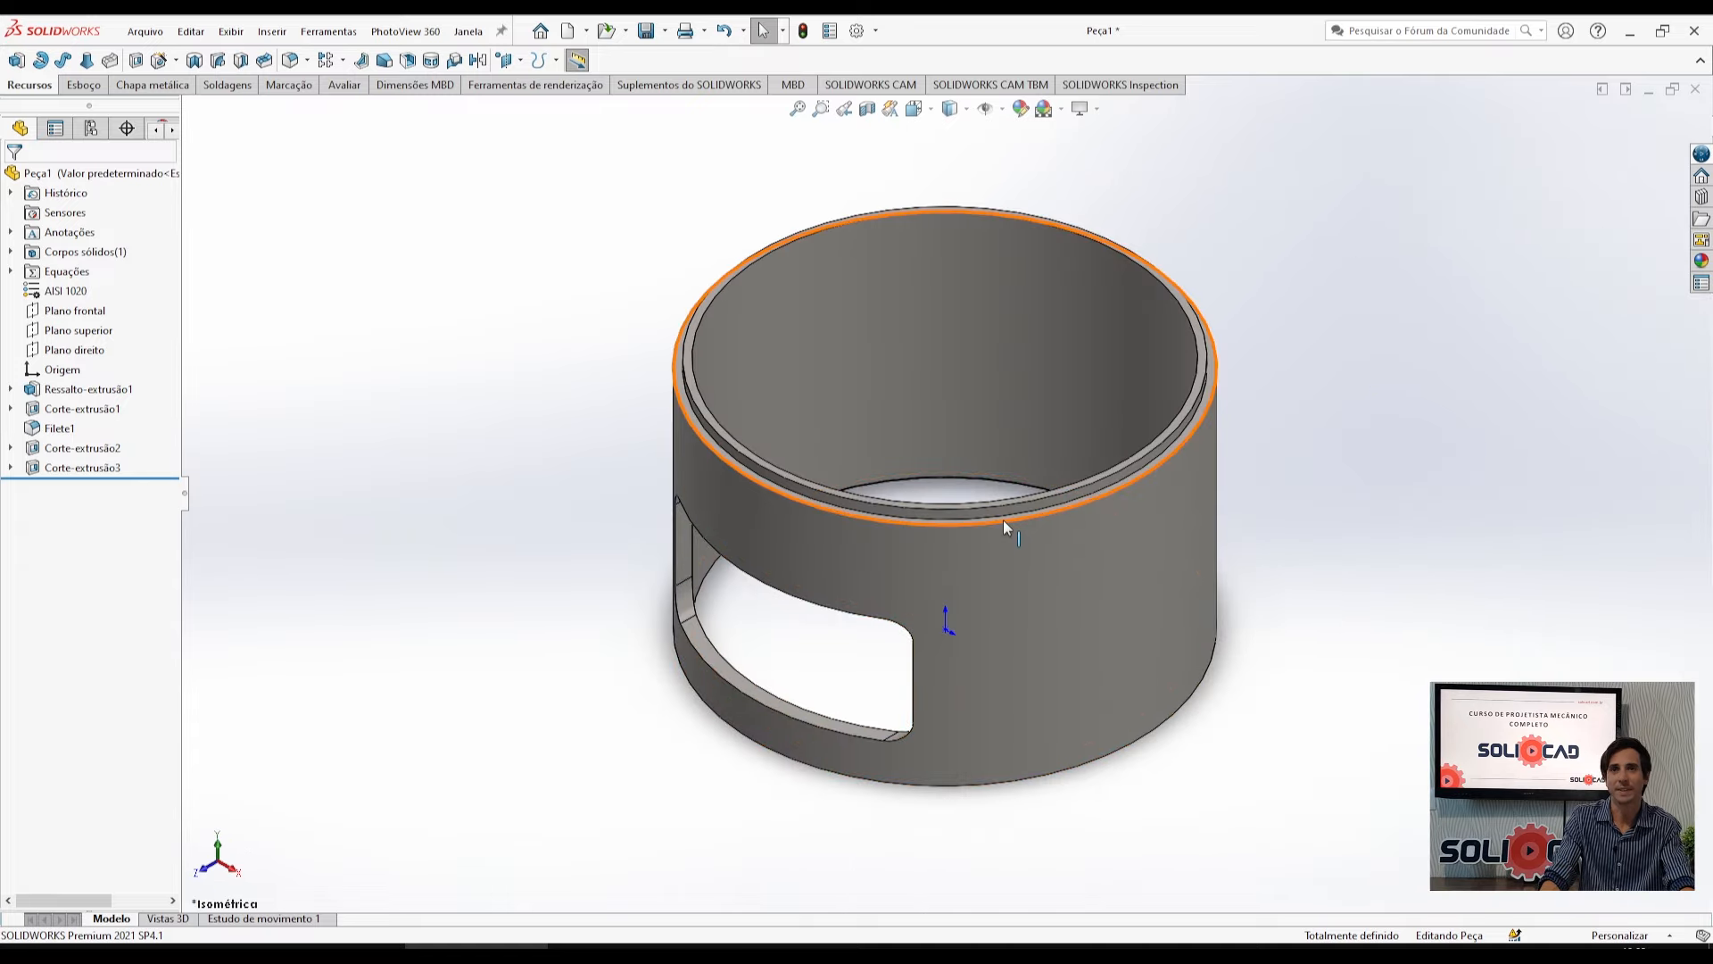
# Start saving the part under a new name and create and open a folder named PELETIZADORA in Documentos.
pyautogui.click(665, 31)
pyautogui.click(678, 70)
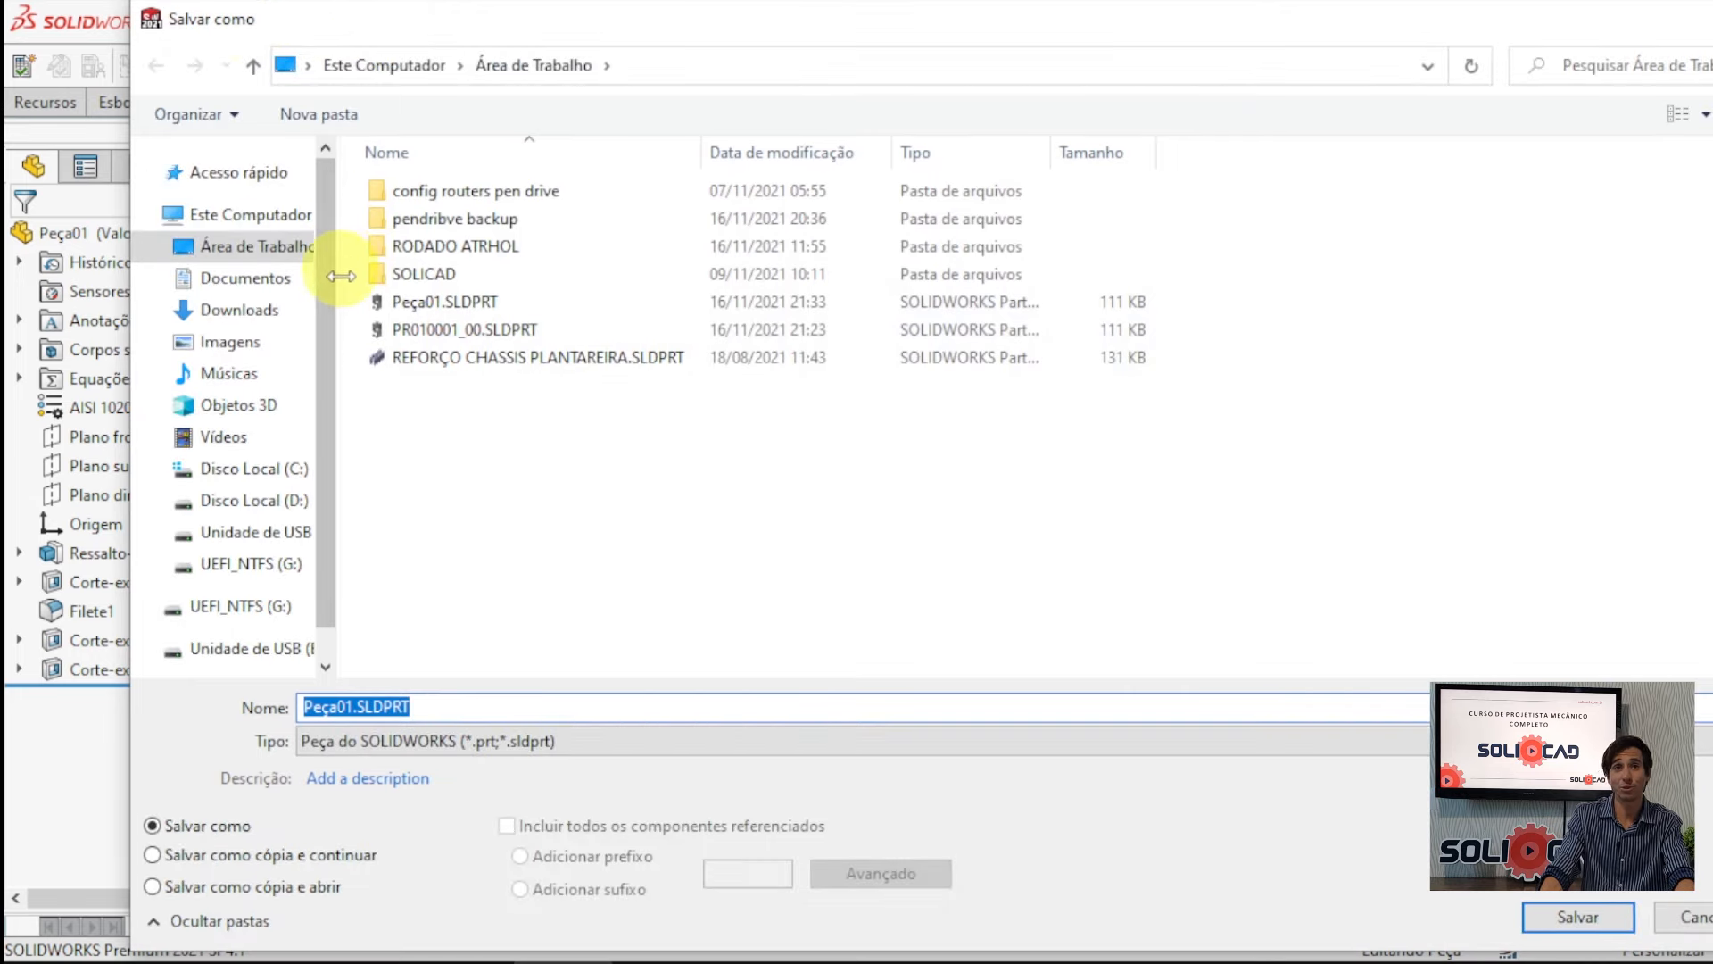
pyautogui.click(253, 284)
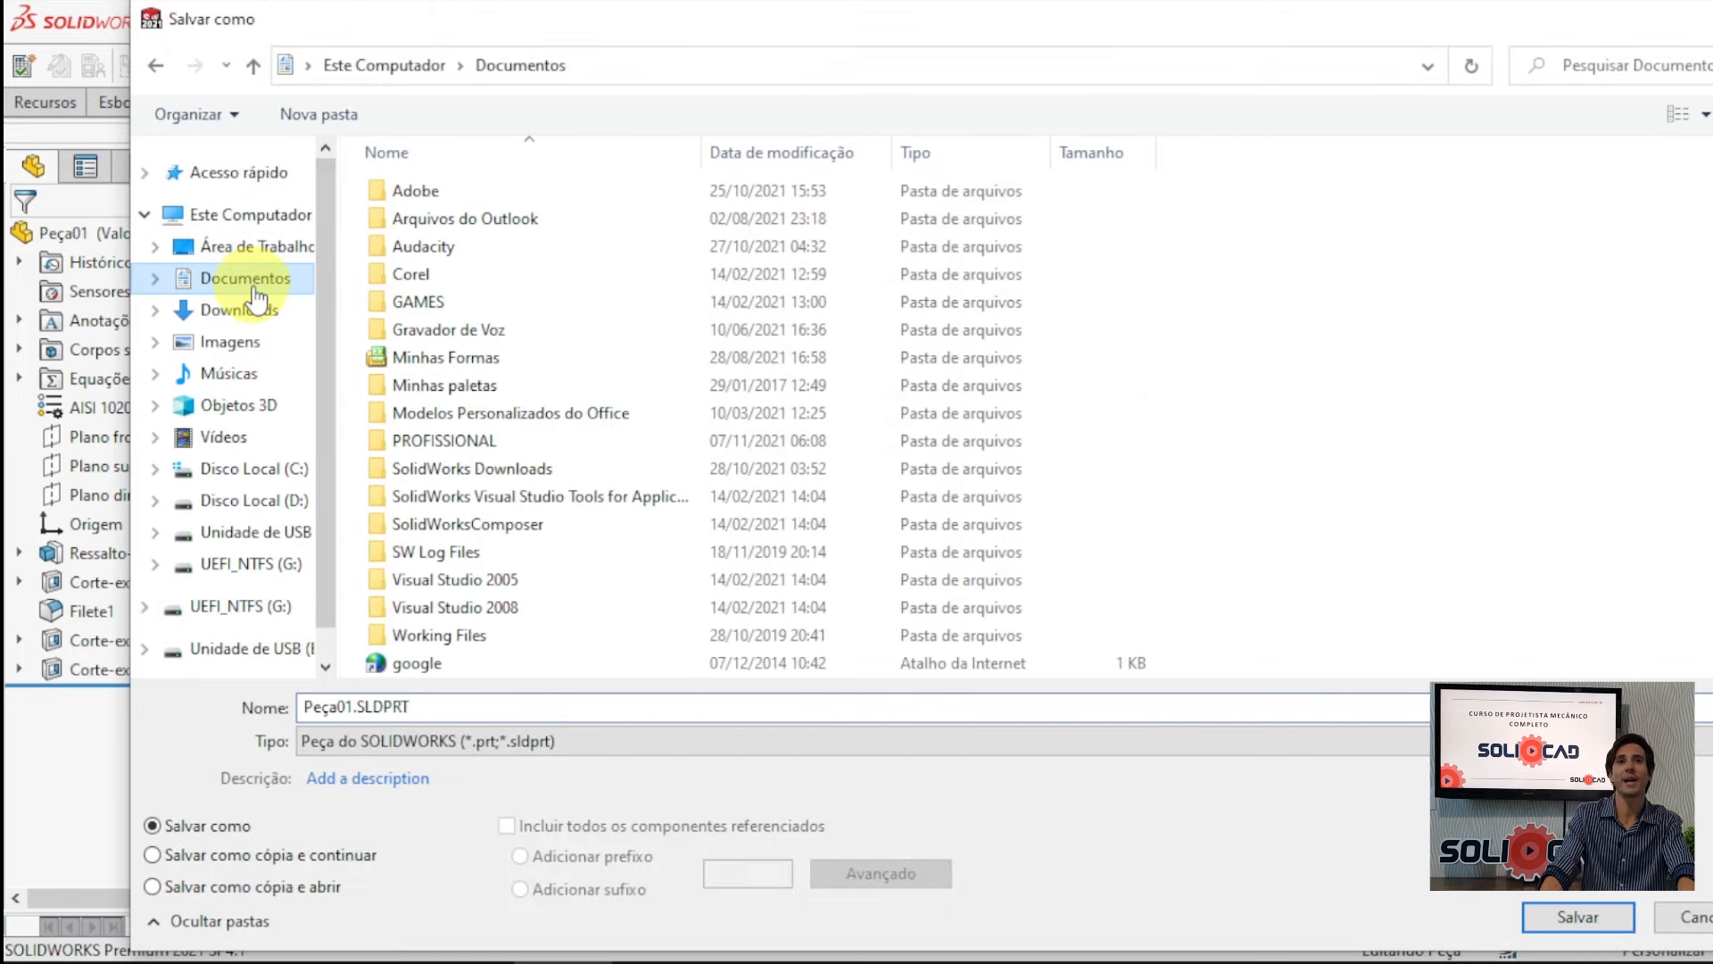
pyautogui.rightClick(1334, 438)
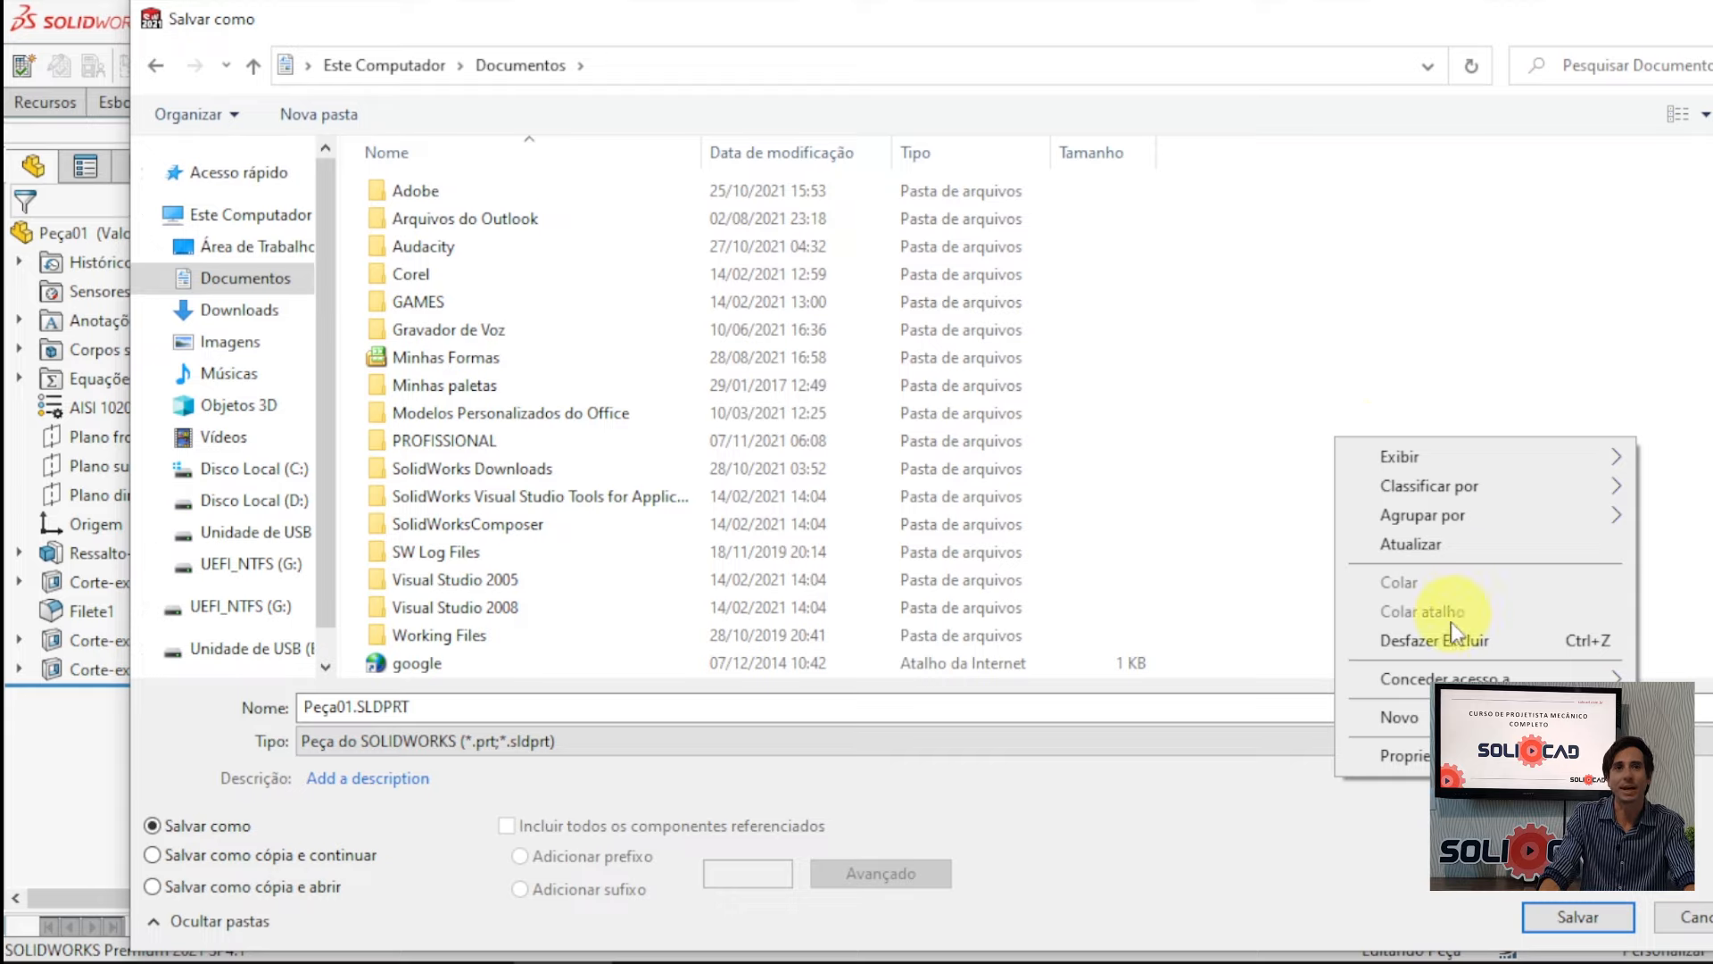
pyautogui.moveTo(1410, 718)
pyautogui.click(1046, 293)
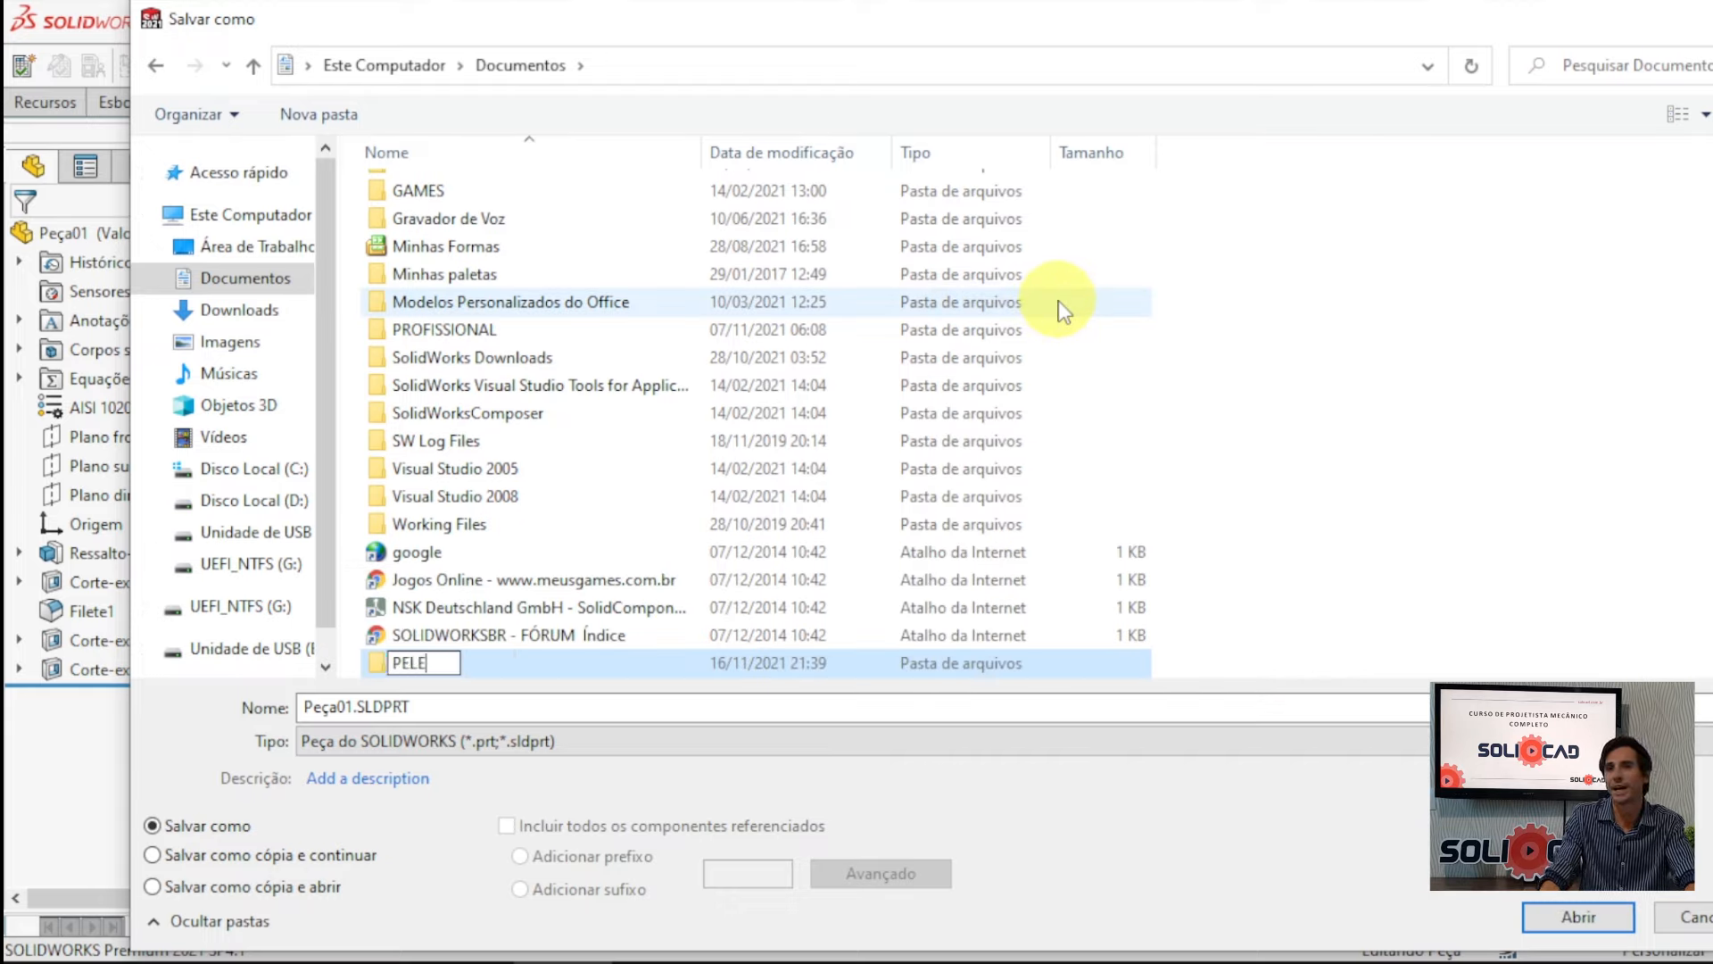
pyautogui.write('IZADORA')
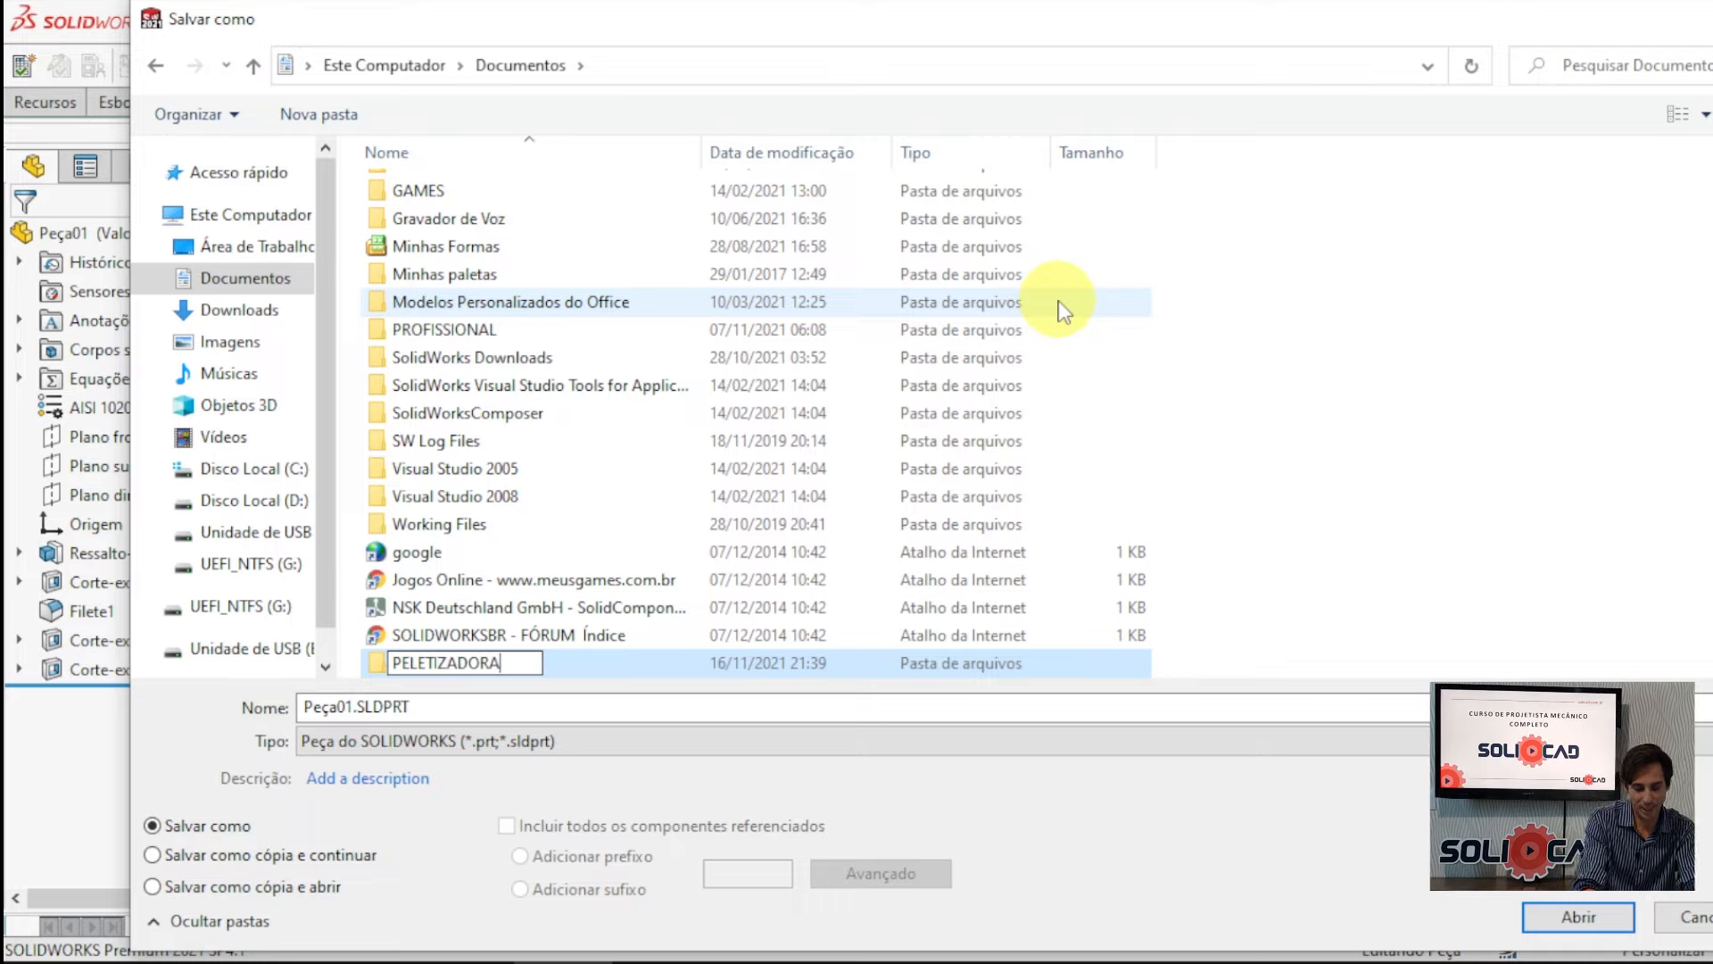
pyautogui.press('Return')
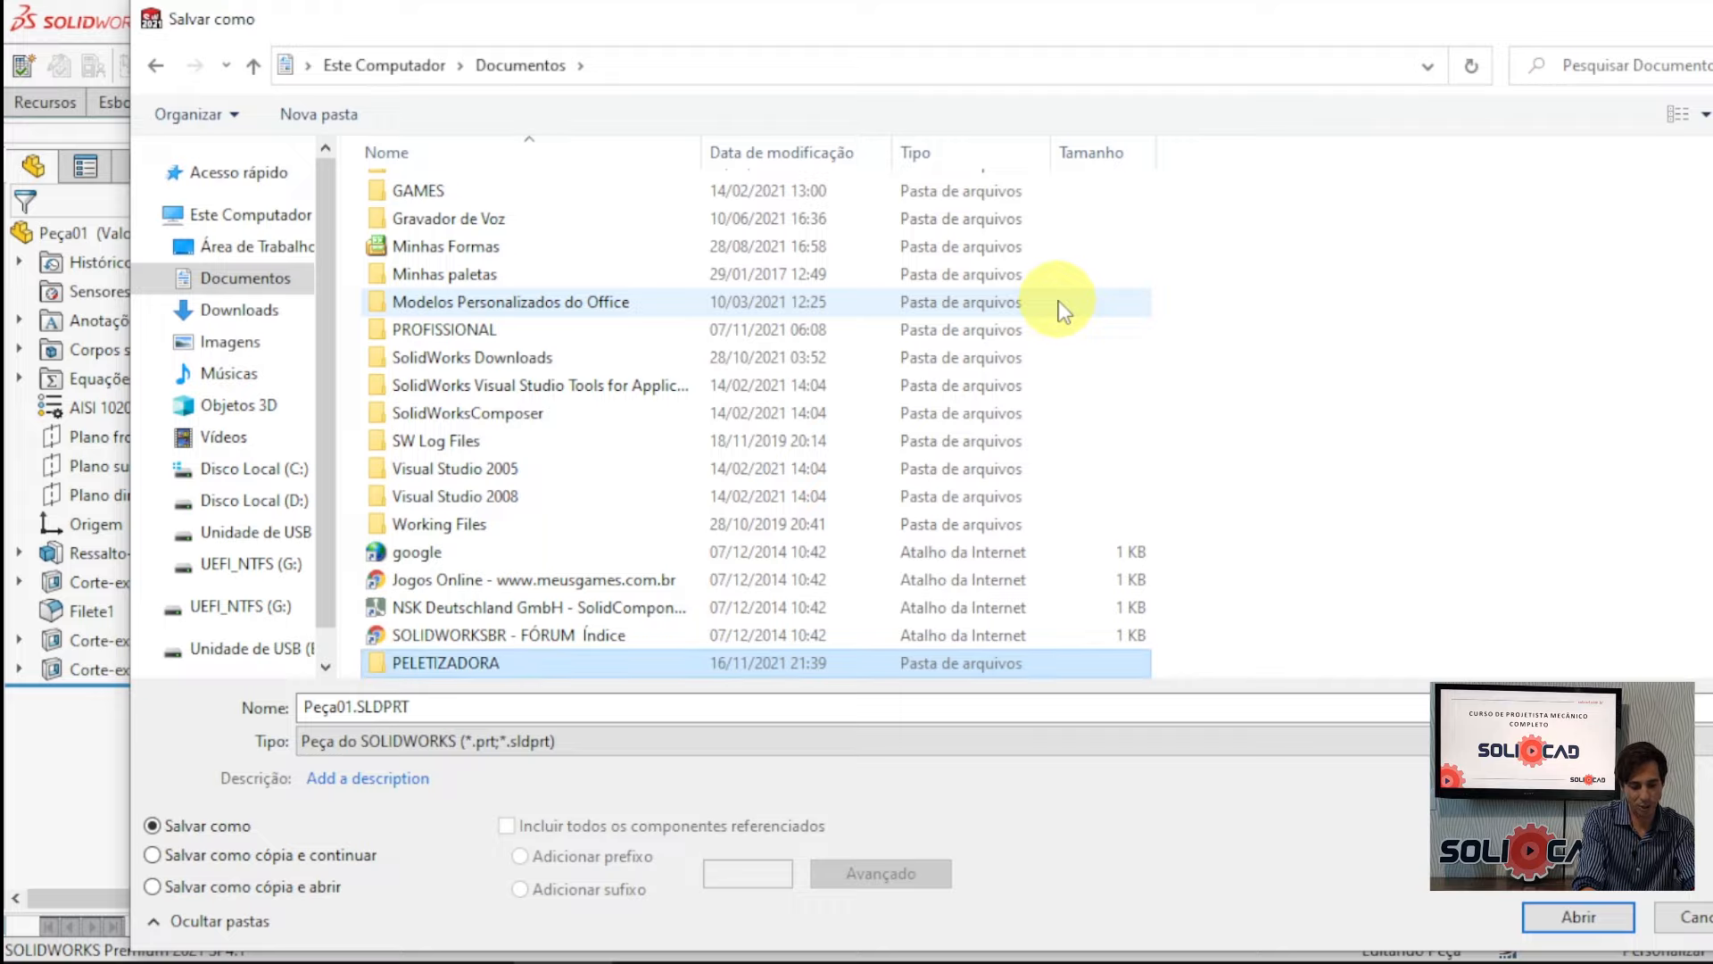
pyautogui.press('Return')
# Create a subfolder named PEÇAS inside the PELETIZADORA folder and open it.
pyautogui.rightClick(599, 315)
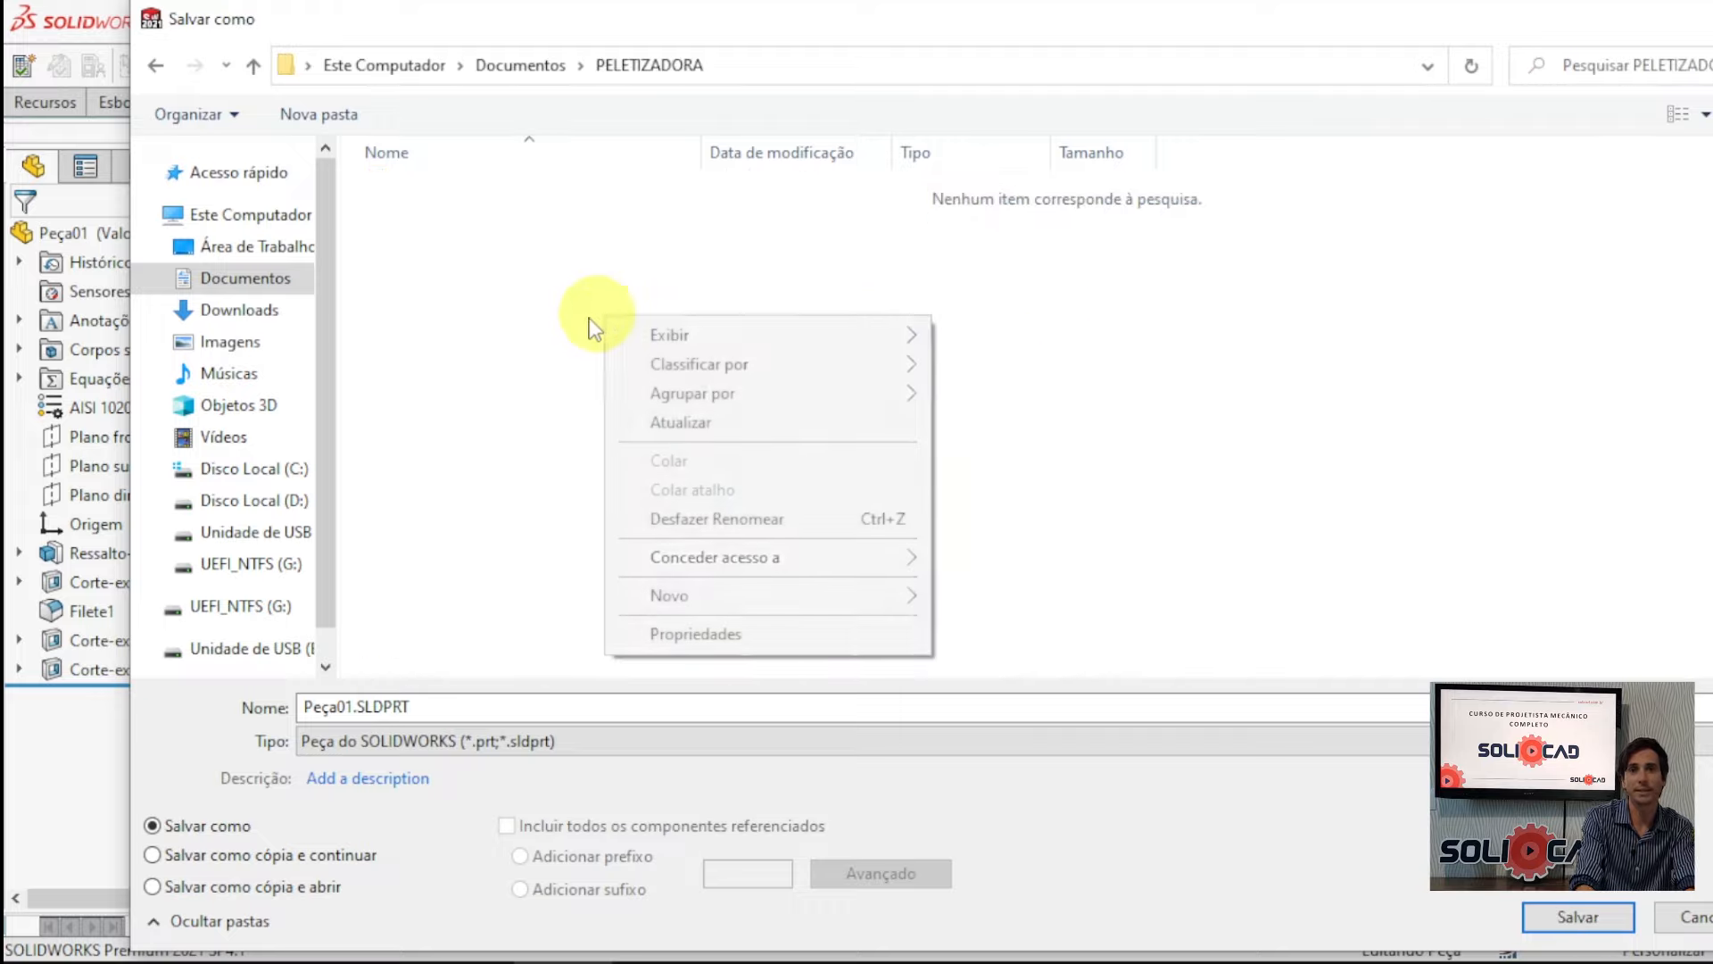
pyautogui.moveTo(712, 596)
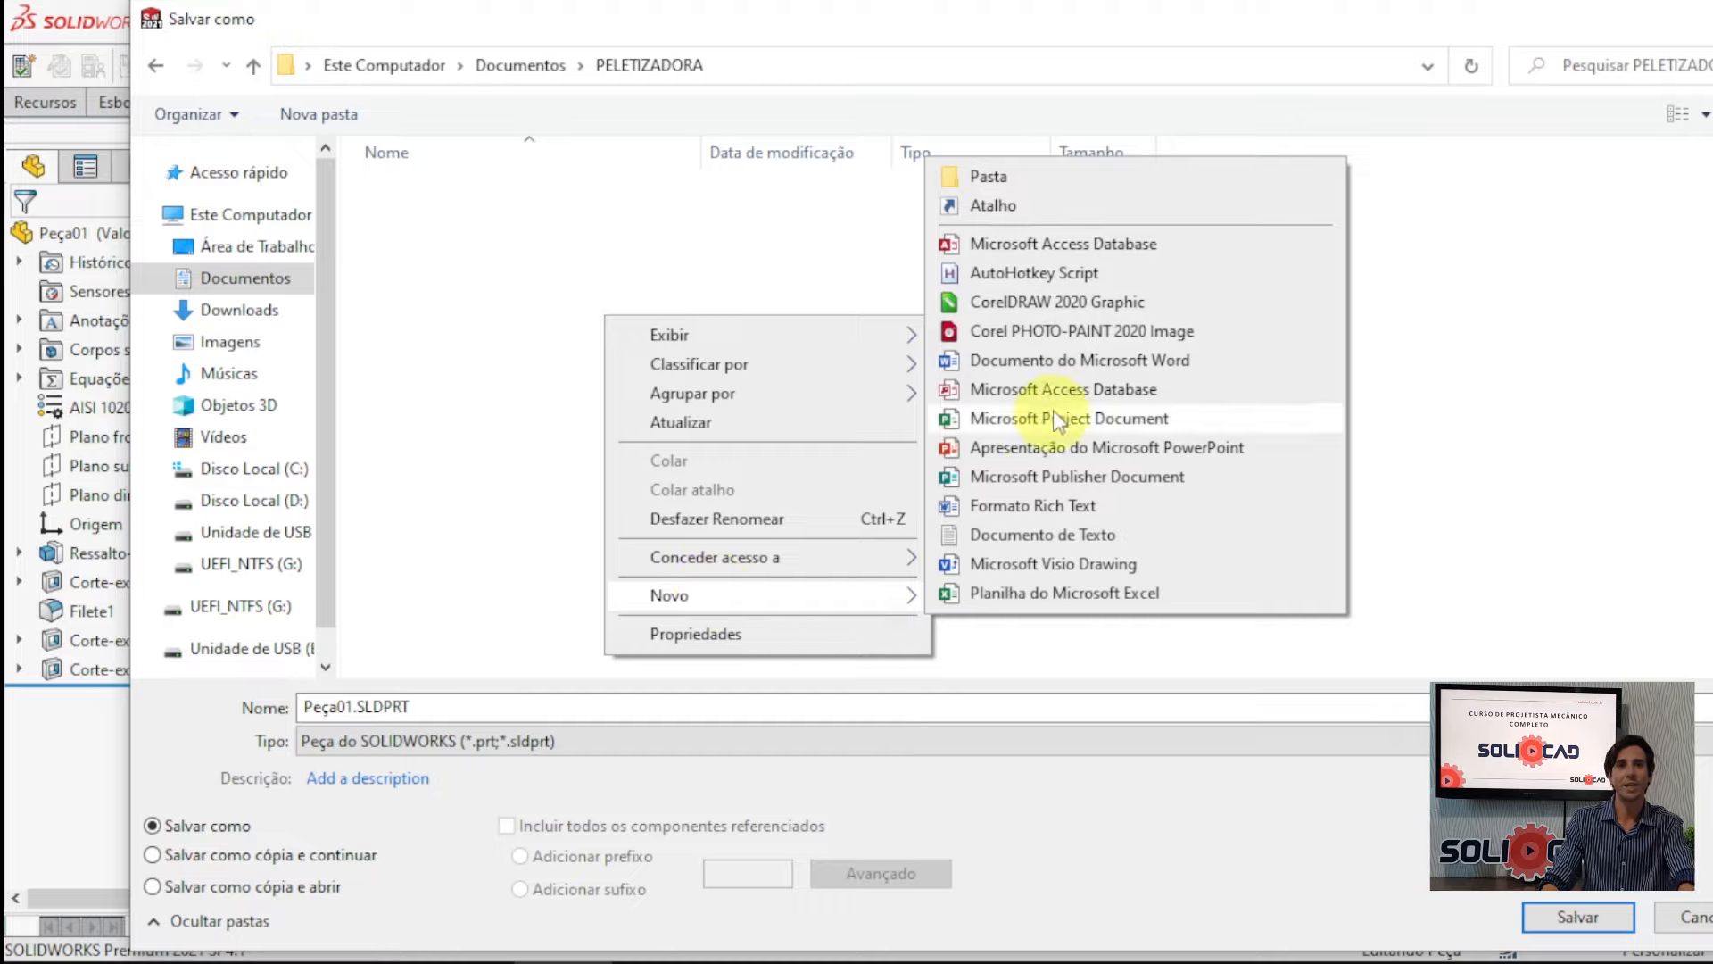
pyautogui.click(1042, 178)
pyautogui.write('PEÇAS')
pyautogui.press('Return')
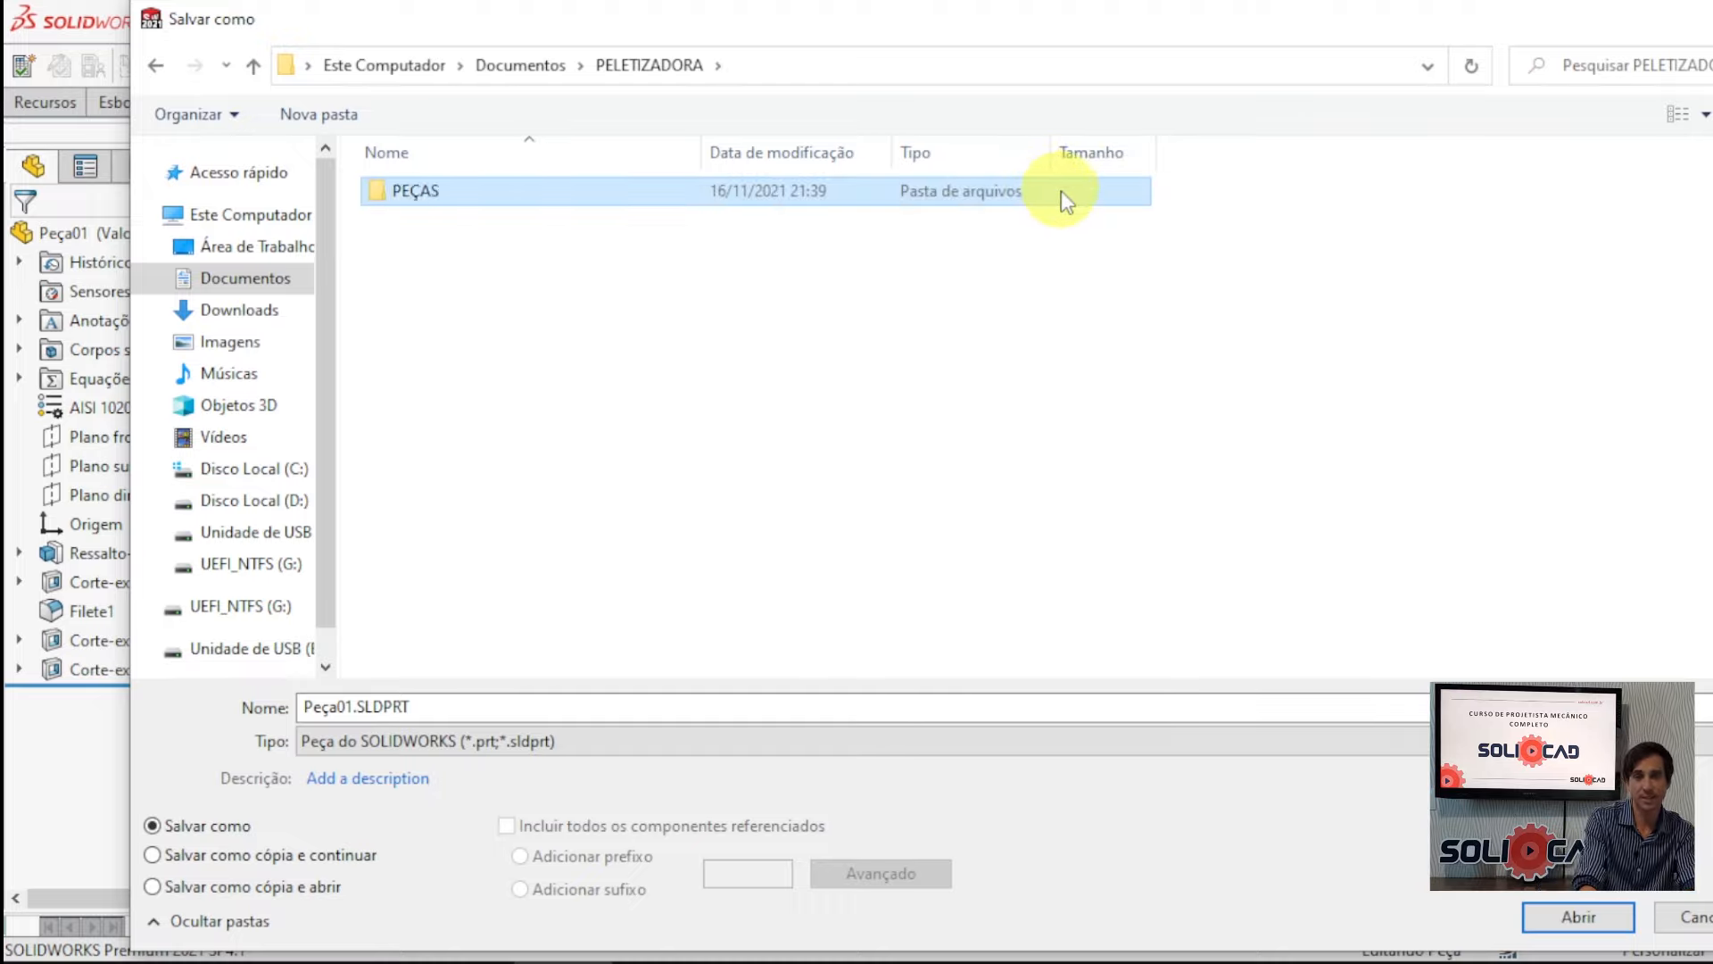
pyautogui.doubleClick(1061, 190)
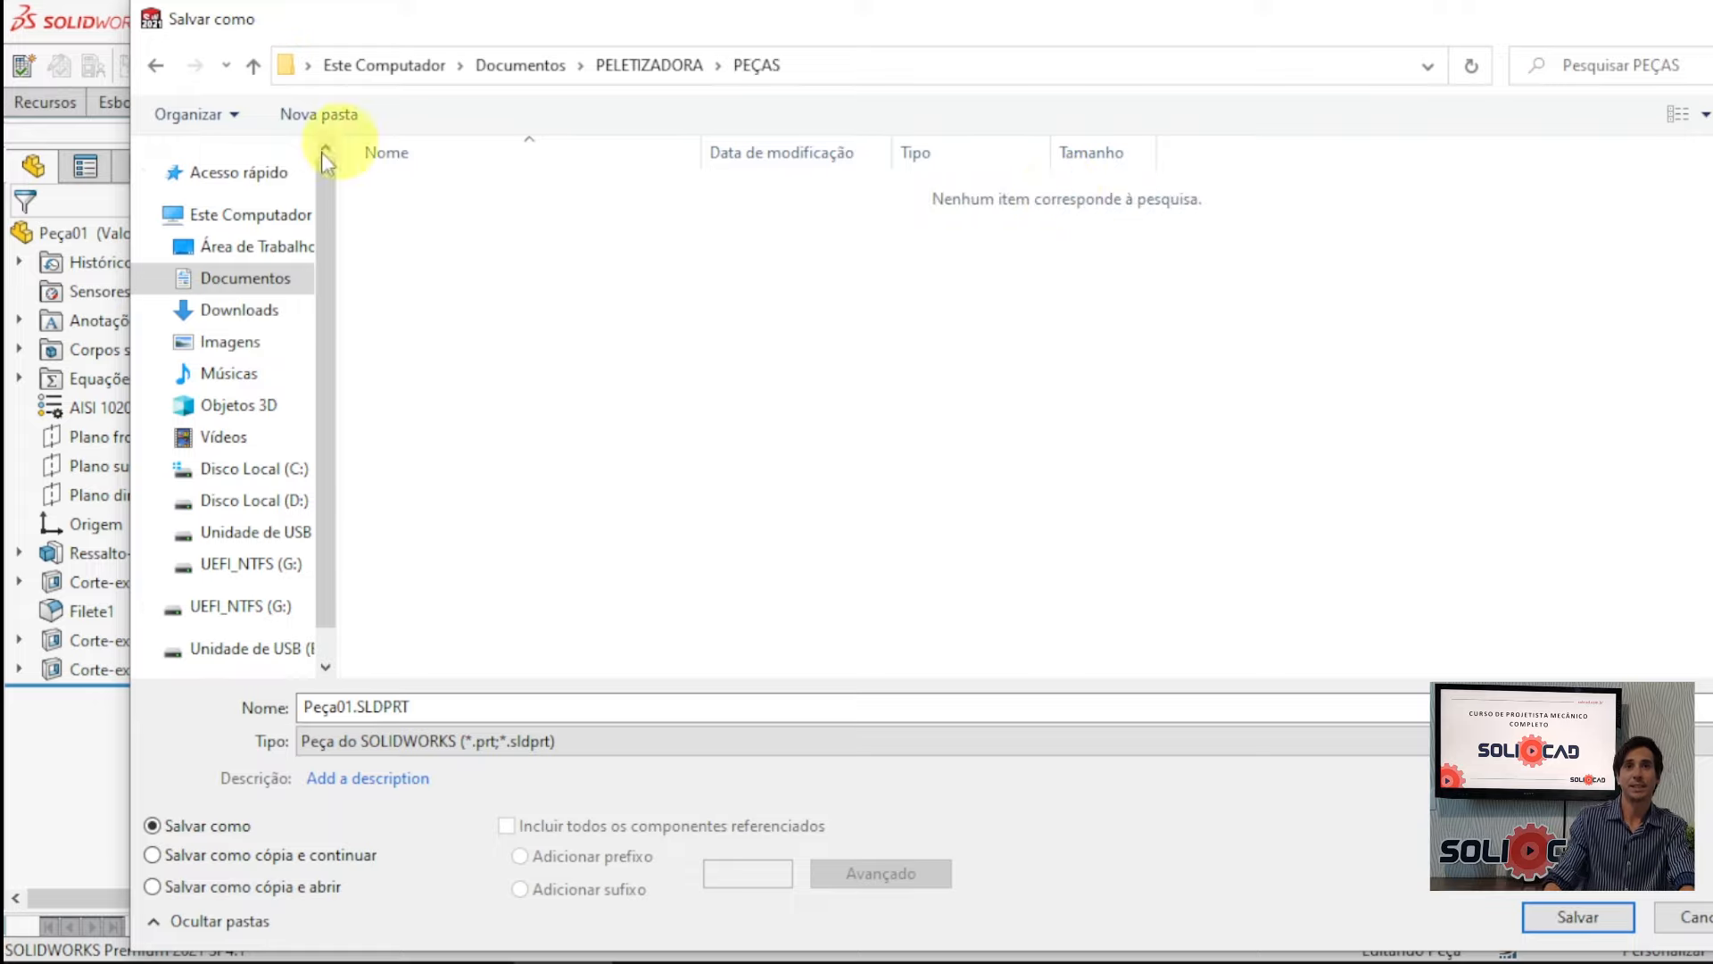
# Return to the PELETIZADORA folder and create a second subfolder named MONTAGENS.
pyautogui.click(157, 65)
pyautogui.rightClick(458, 260)
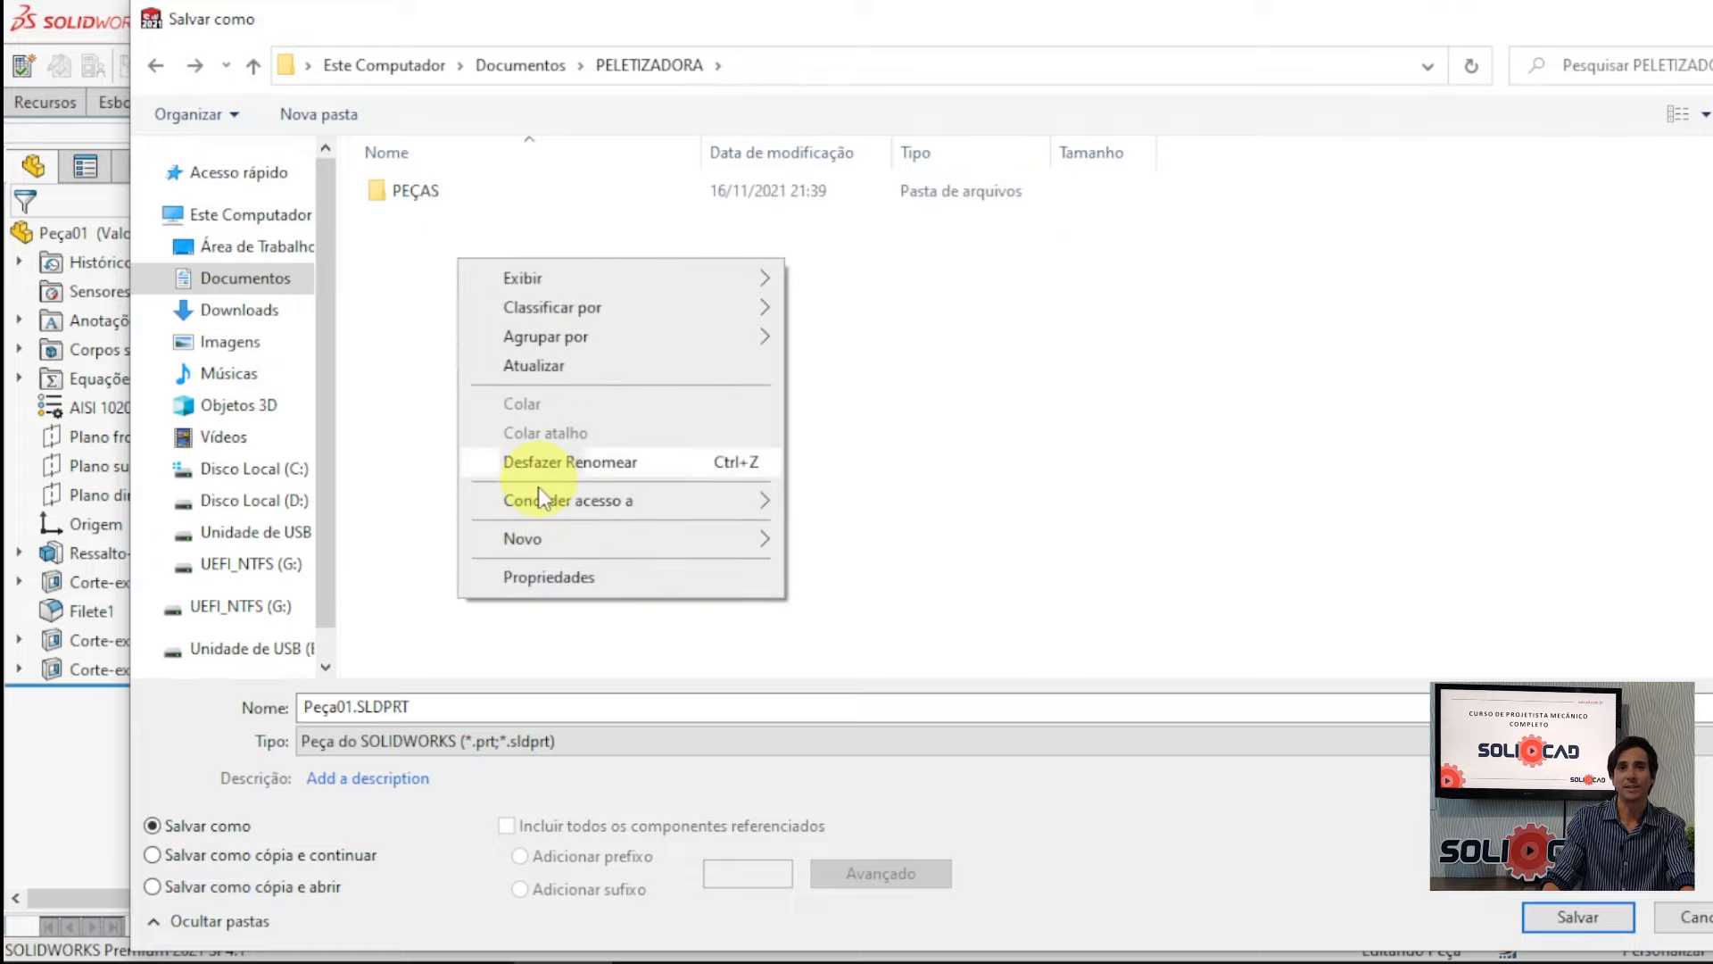
pyautogui.moveTo(539, 538)
pyautogui.click(803, 539)
pyautogui.write('MONTAGENS')
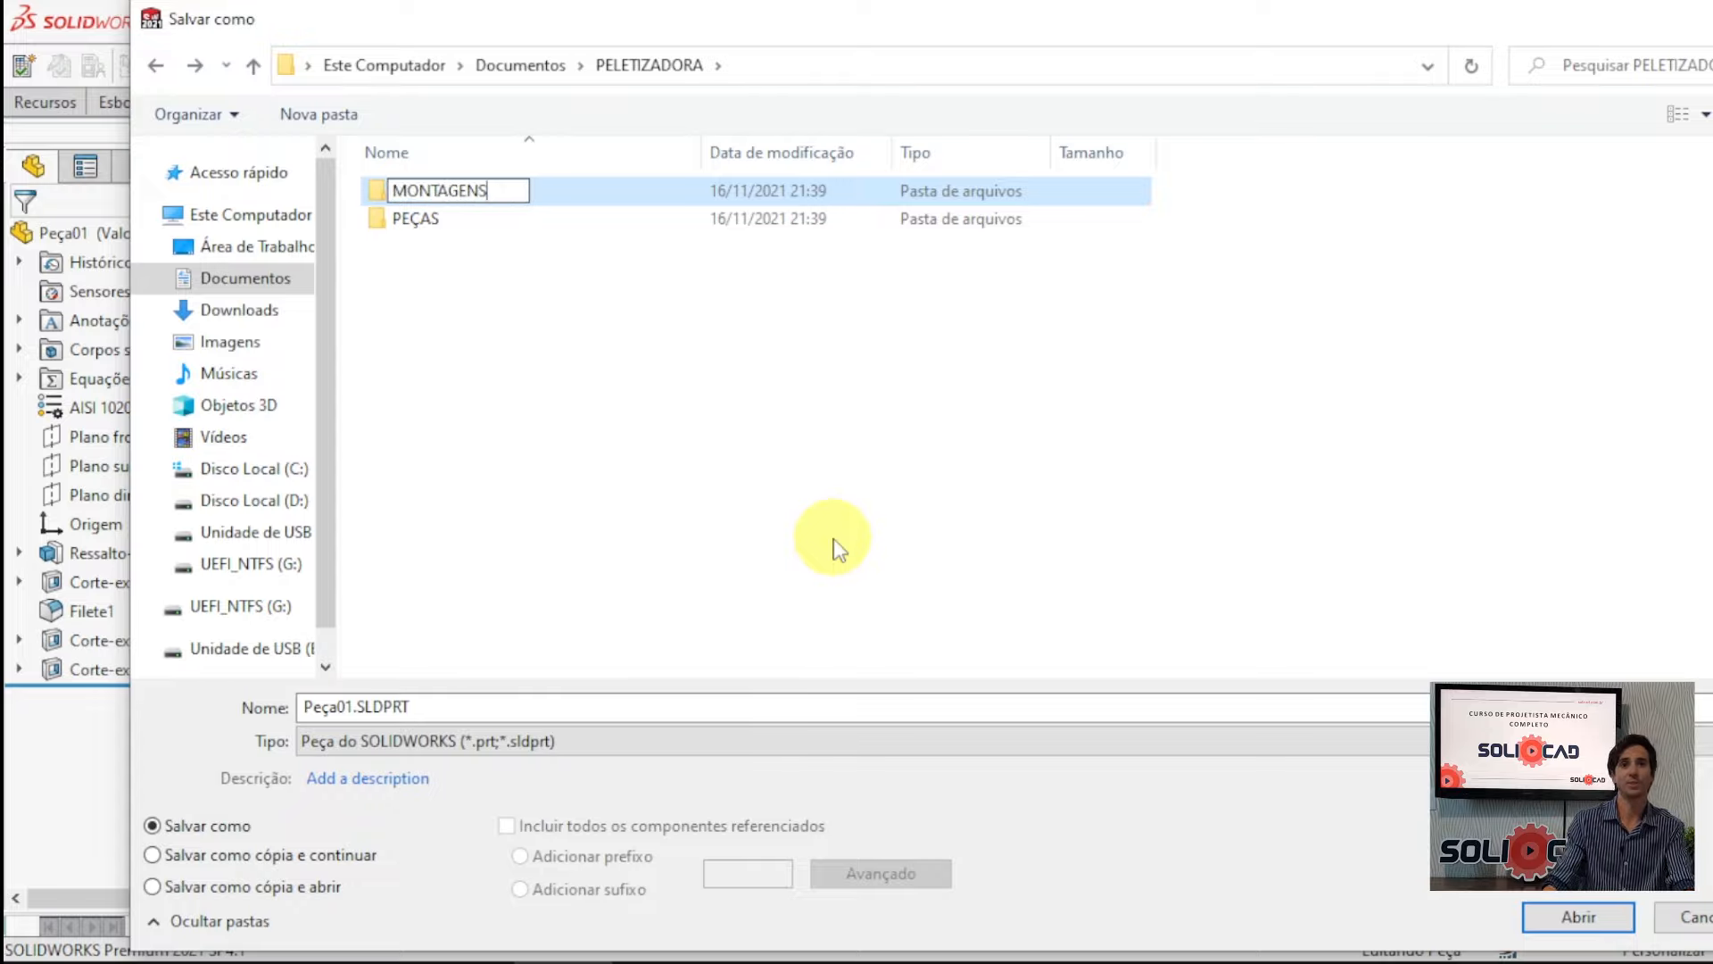
pyautogui.press('Return')
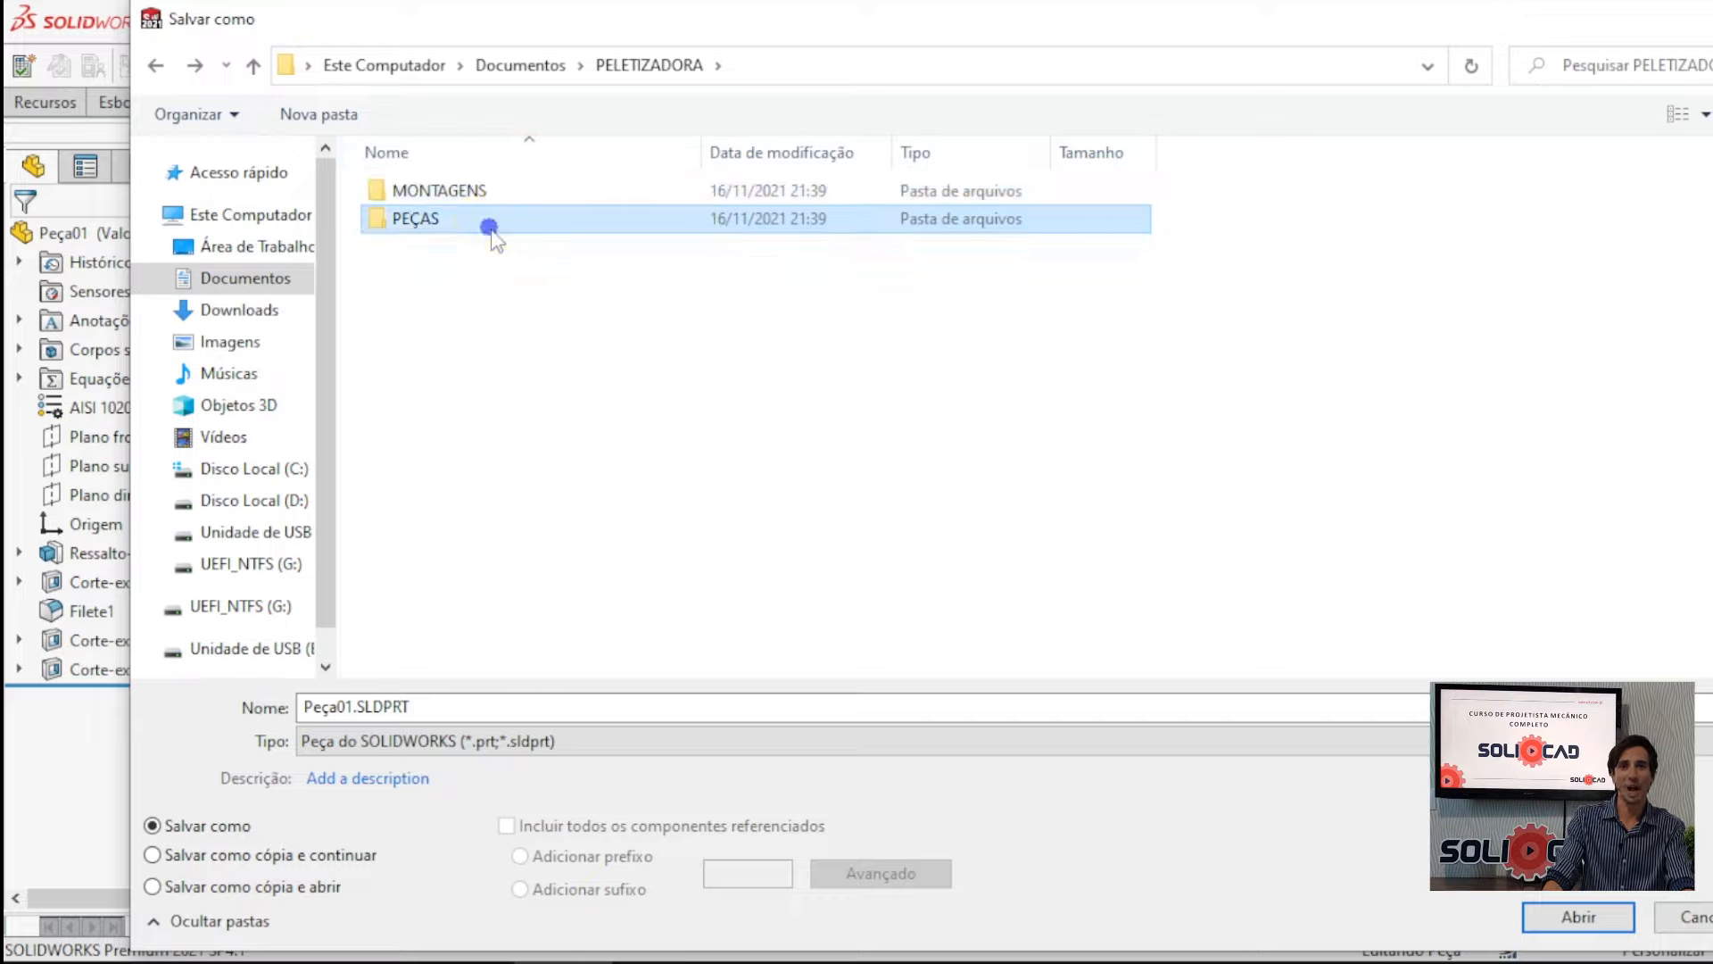
# Save the part in the PEÇAS folder as PR010001_00.SLDPRT, choosing to save the SOLIDWORKS CAM data.
pyautogui.doubleClick(490, 220)
pyautogui.moveTo(346, 706); pyautogui.dragTo(109, 716)
pyautogui.press('Delete')
pyautogui.press('Delete')
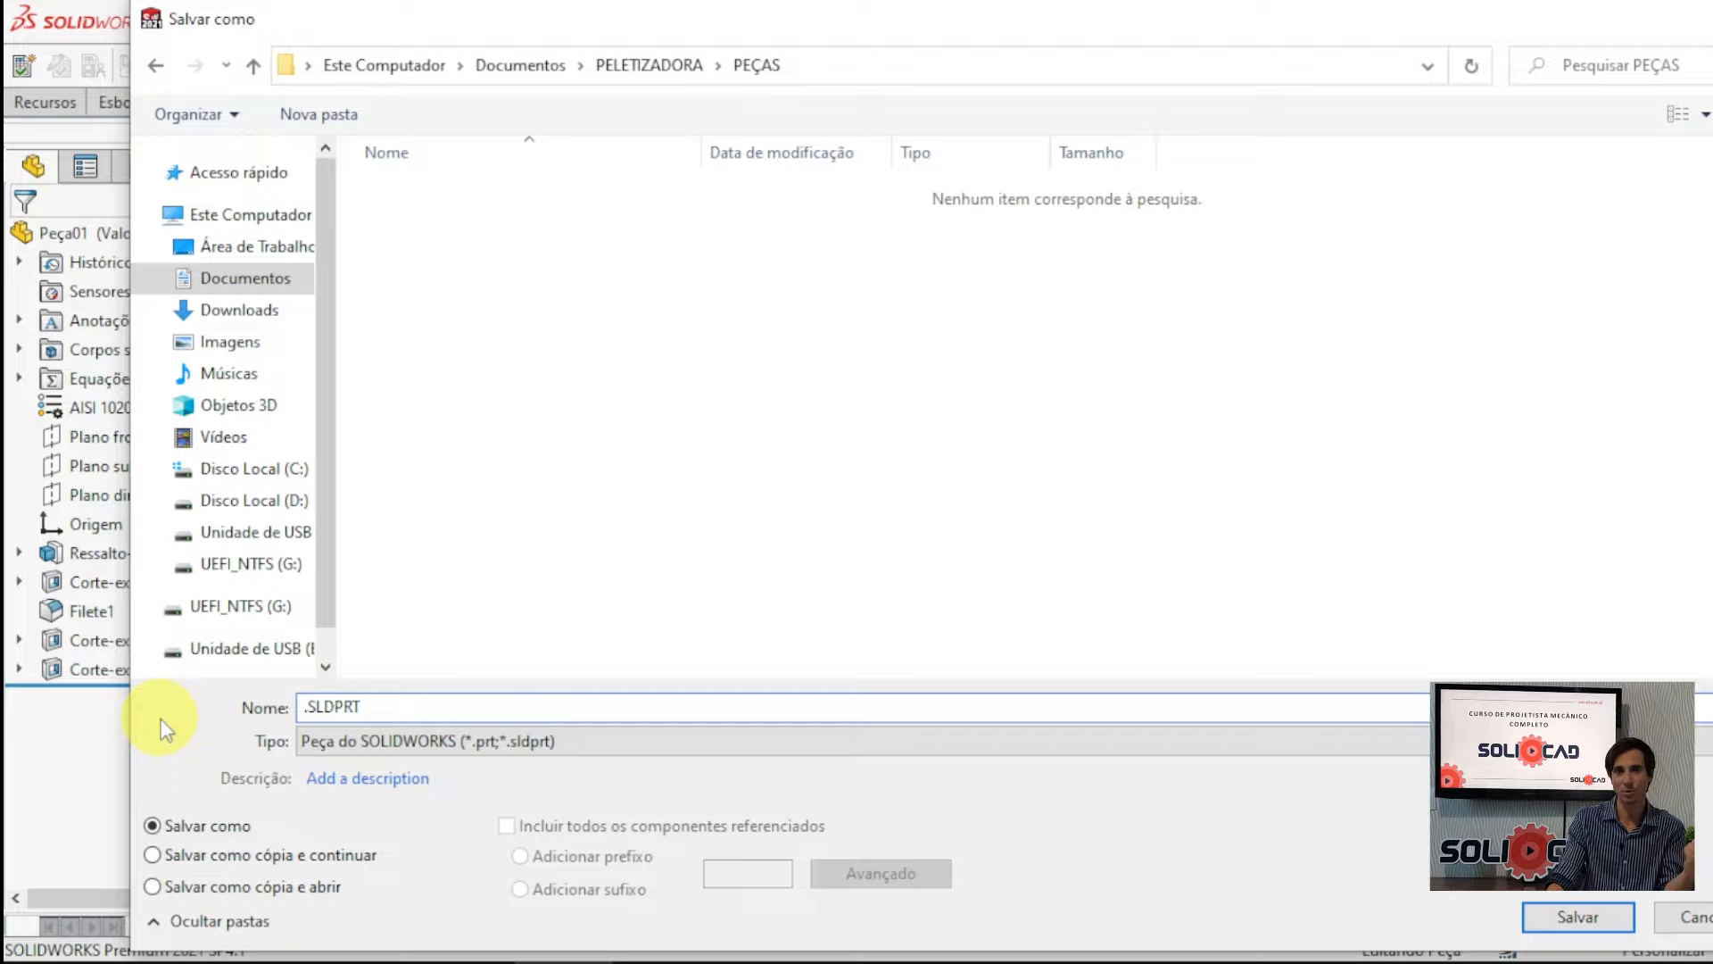
pyautogui.write('PRO')
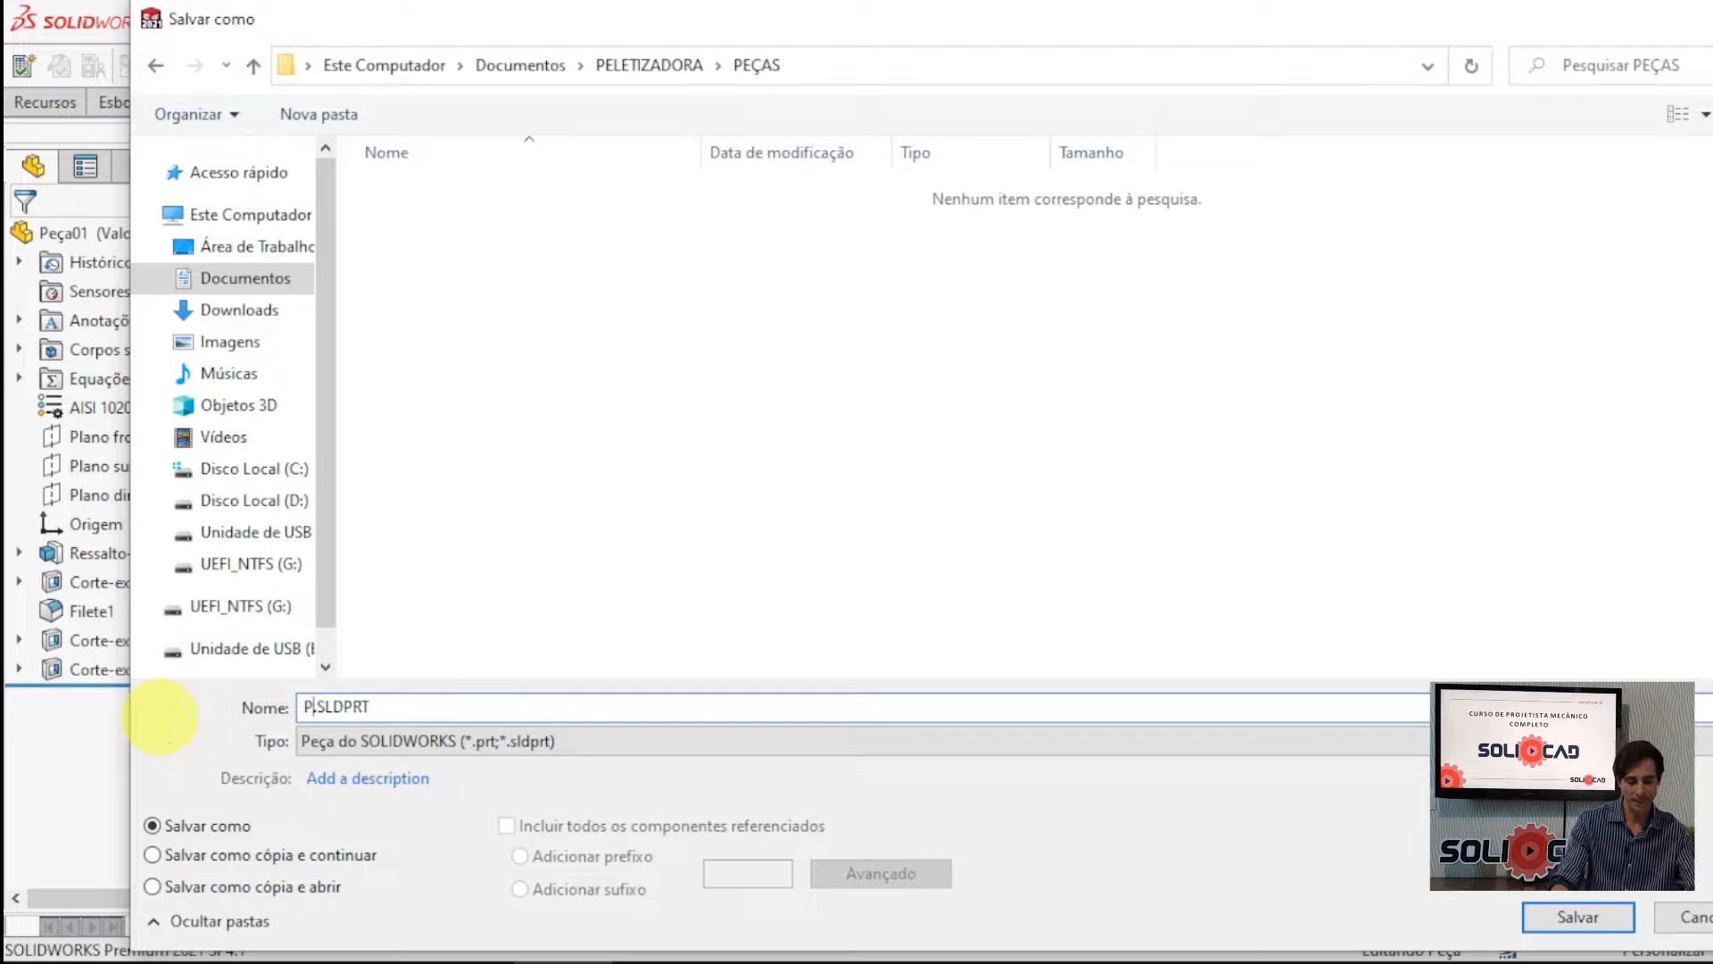
pyautogui.write('10')
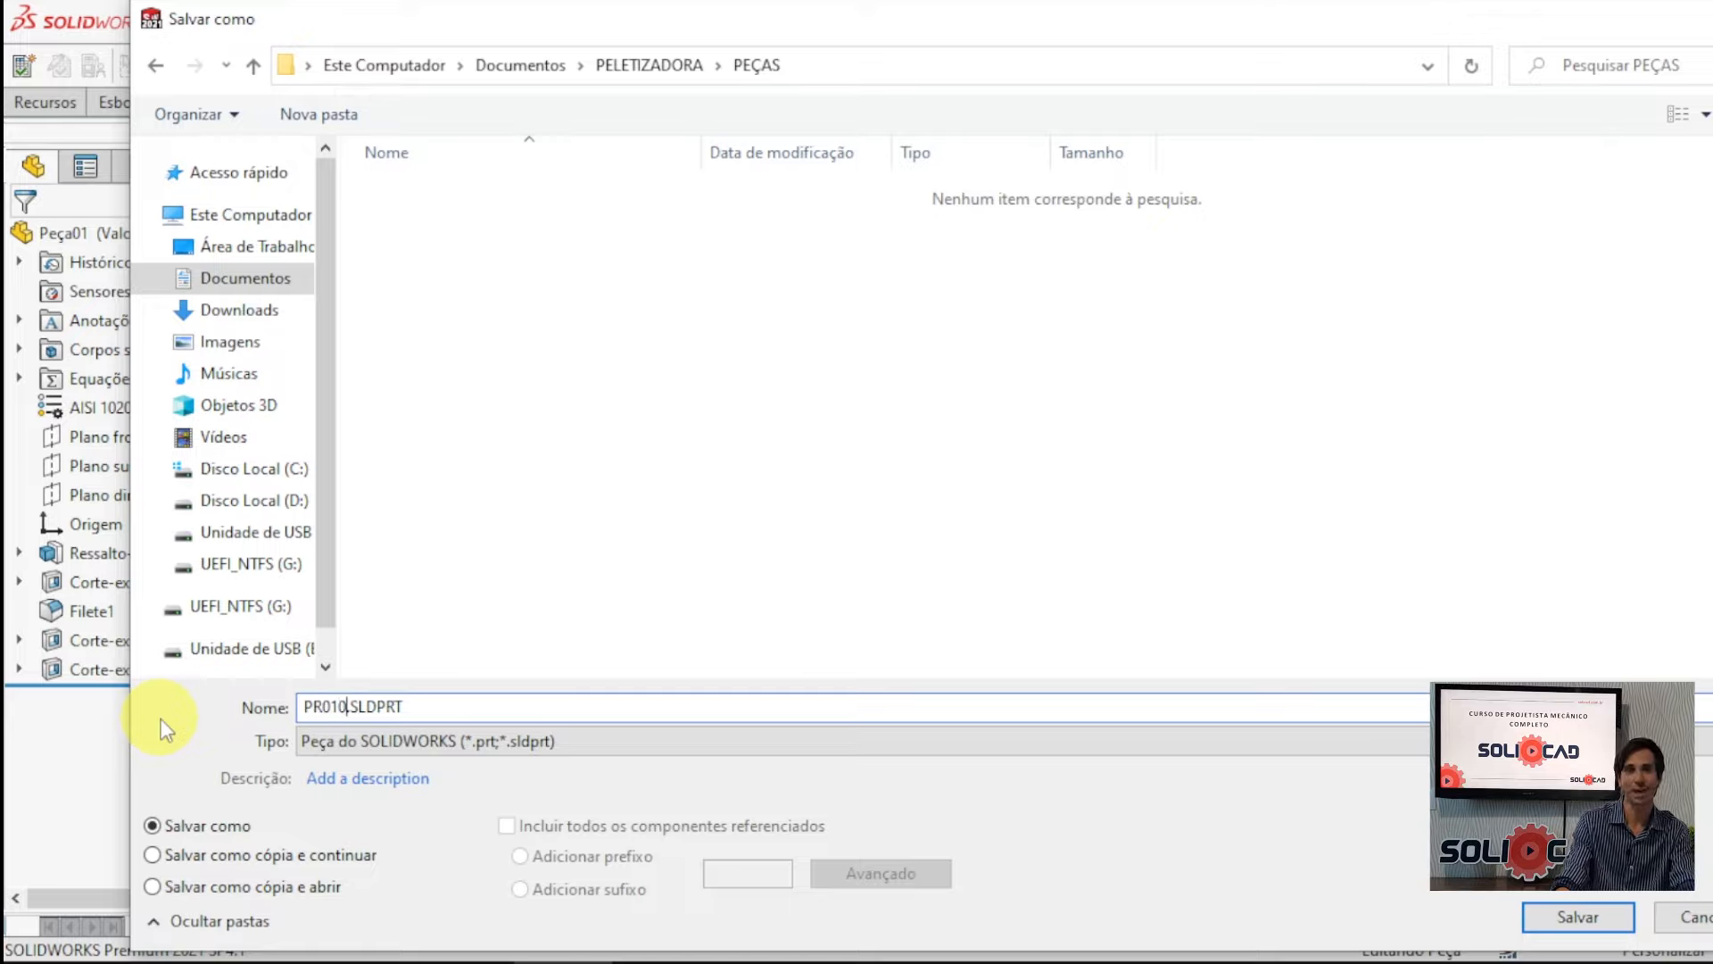
pyautogui.write('001_00')
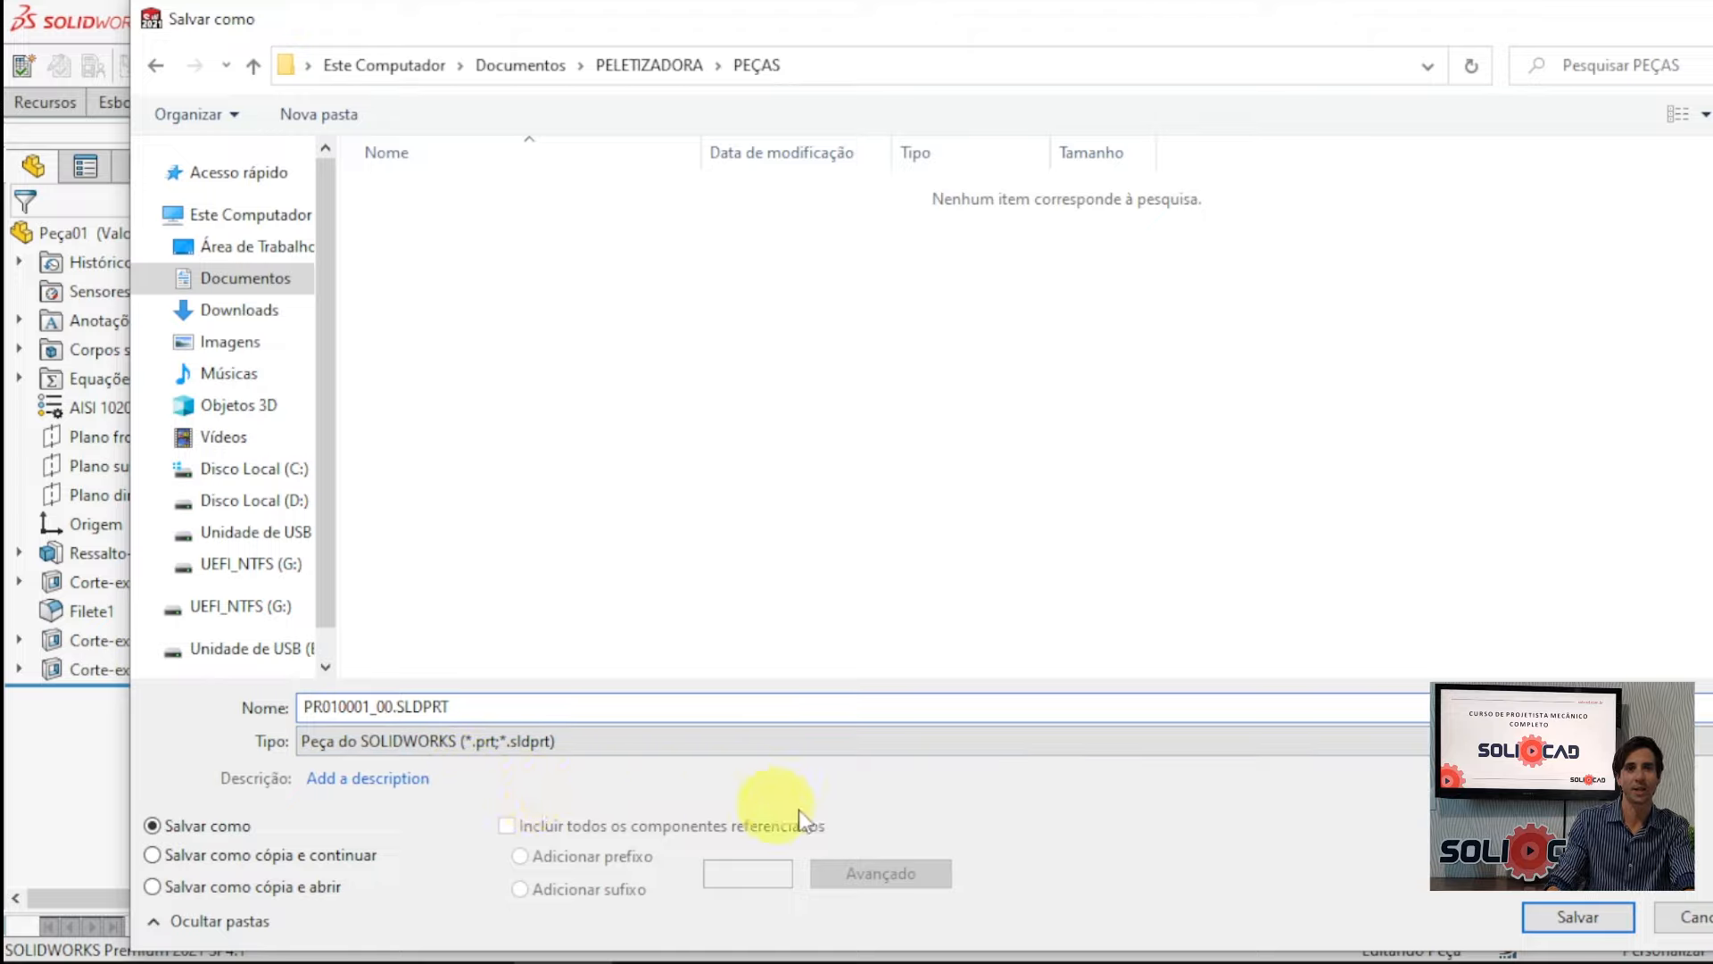
pyautogui.click(1576, 919)
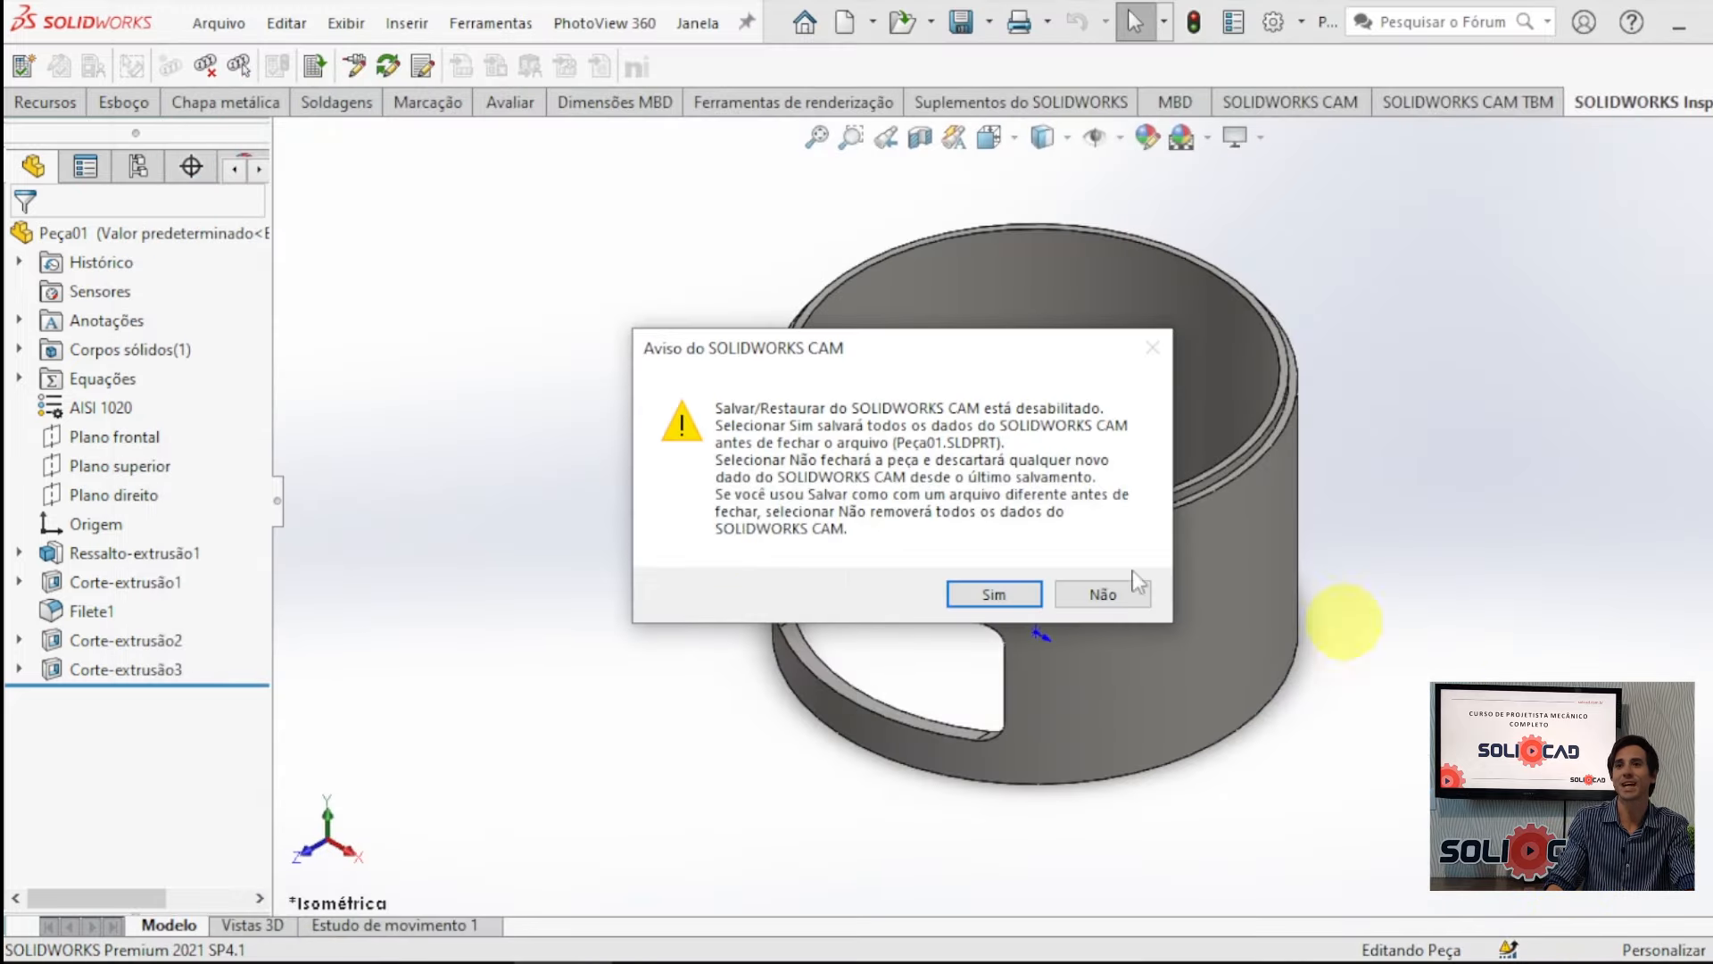
pyautogui.click(1026, 602)
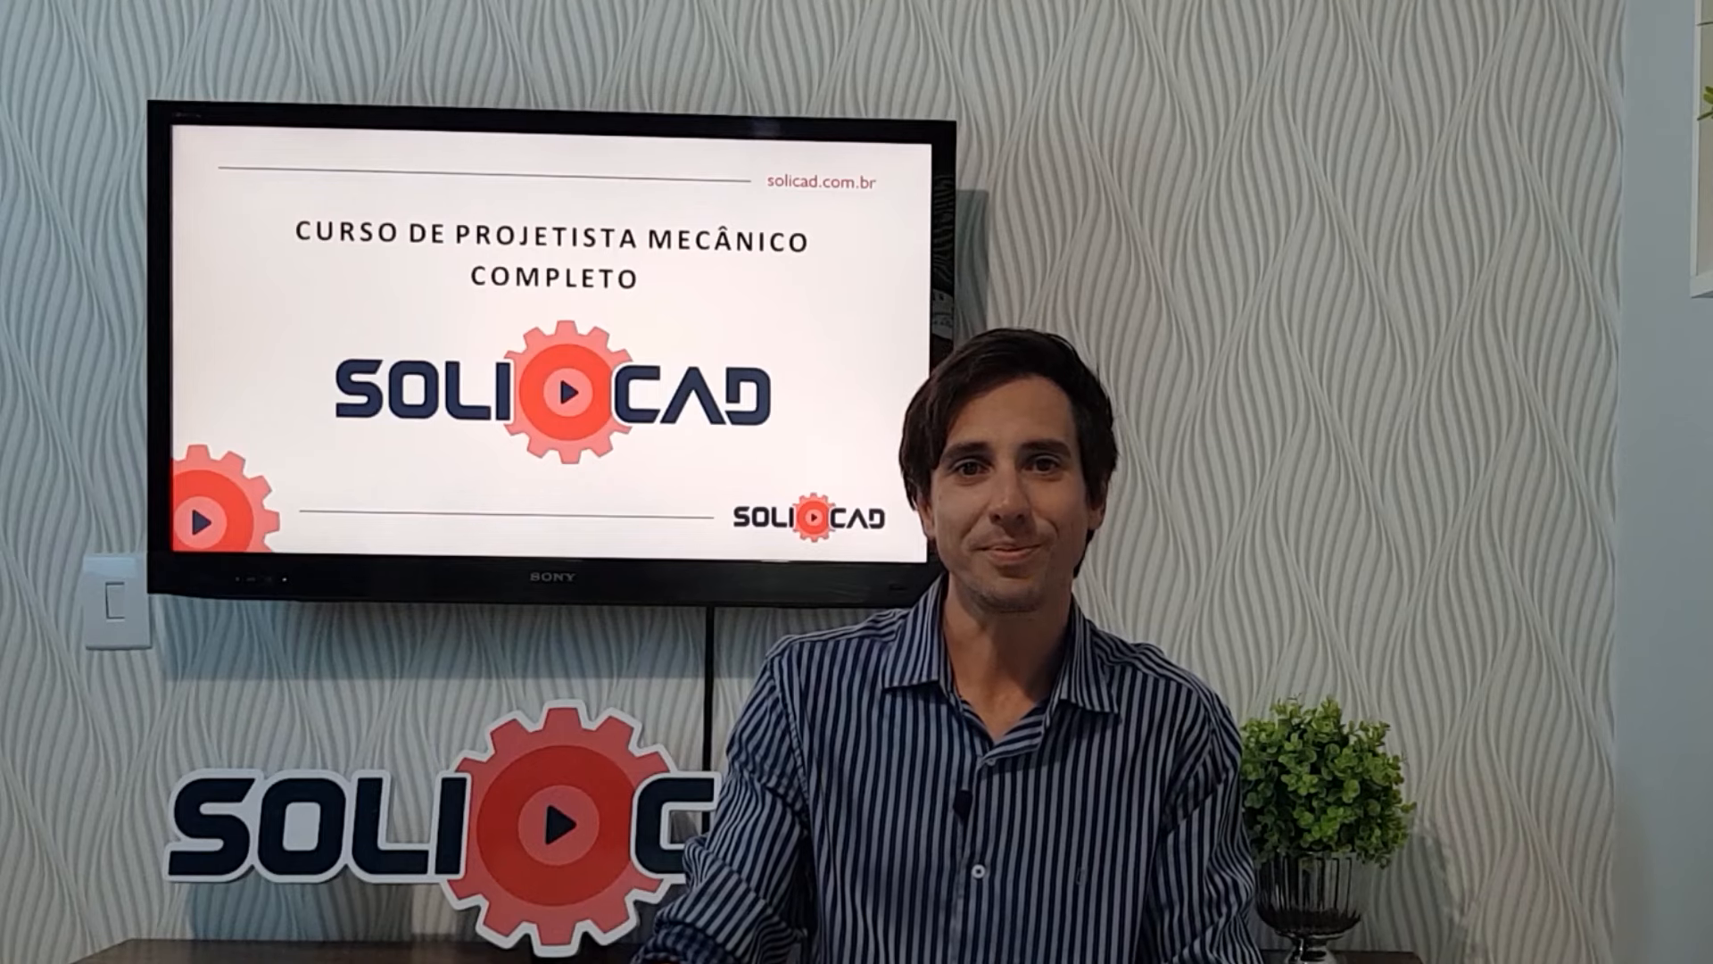